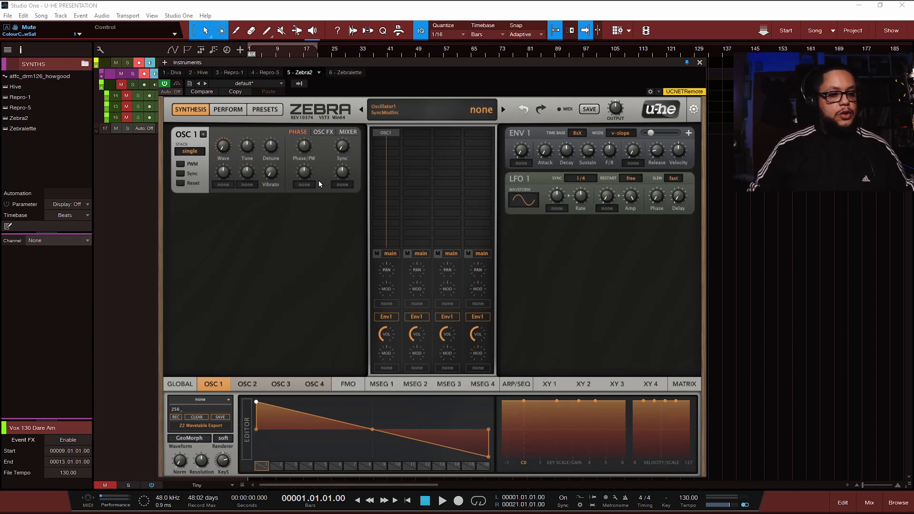
Add the OSC2, OSC3 and OSC4 modules to the tops of the second, third and fourth lanes of the grid.
{"action": "left_click", "coordinate": [413, 139]}
{"action": "left_click", "coordinate": [447, 138]}
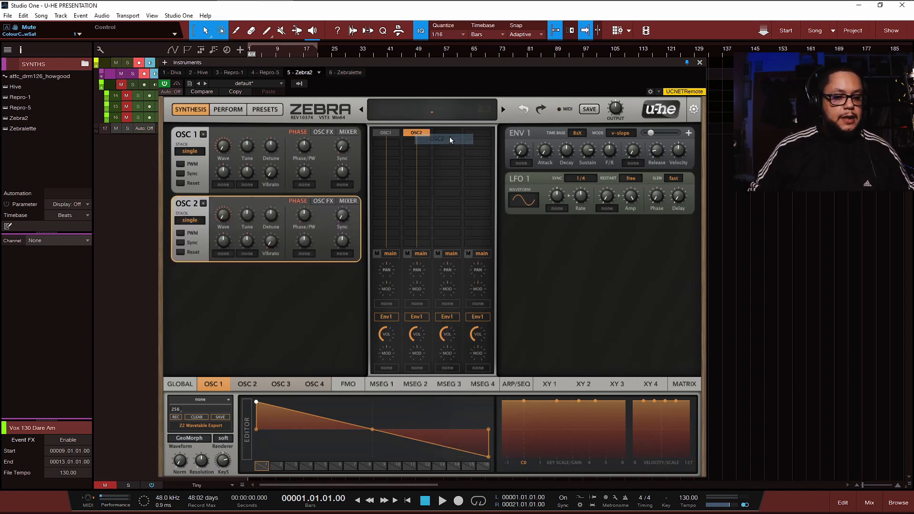
{"action": "left_click", "coordinate": [445, 133]}
{"action": "left_click", "coordinate": [469, 137]}
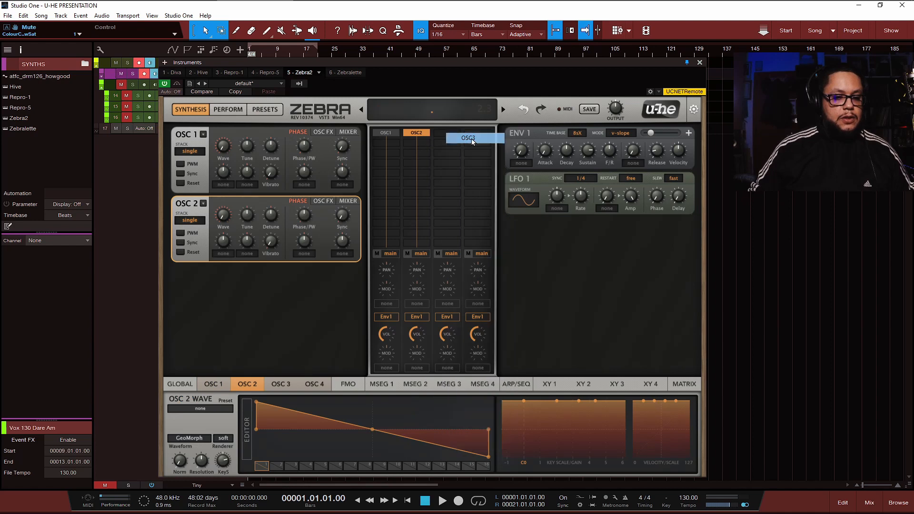
{"action": "left_click", "coordinate": [475, 136]}
{"action": "left_click", "coordinate": [497, 140]}
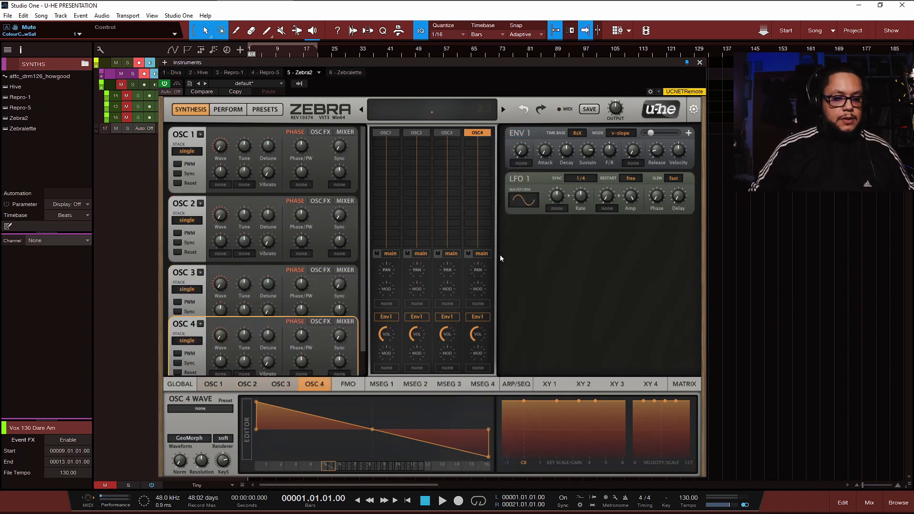
{"action": "left_click", "coordinate": [479, 133]}
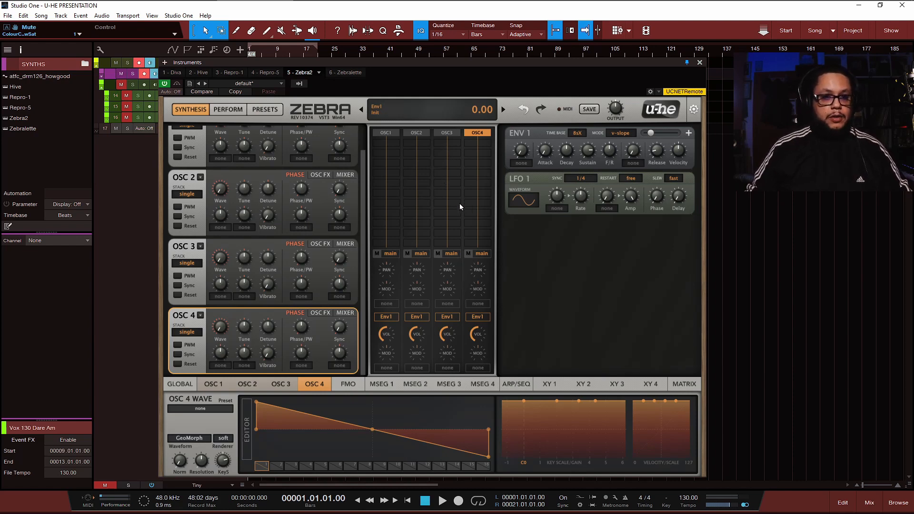
Look over the modules that can be added to the first grid lane, and view the Global settings page.
{"action": "left_click", "coordinate": [380, 151]}
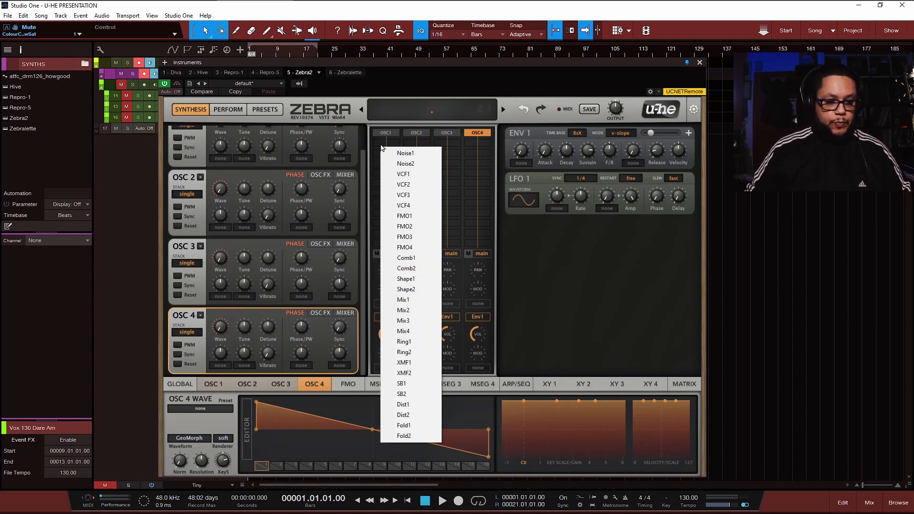
{"action": "left_click", "coordinate": [366, 150]}
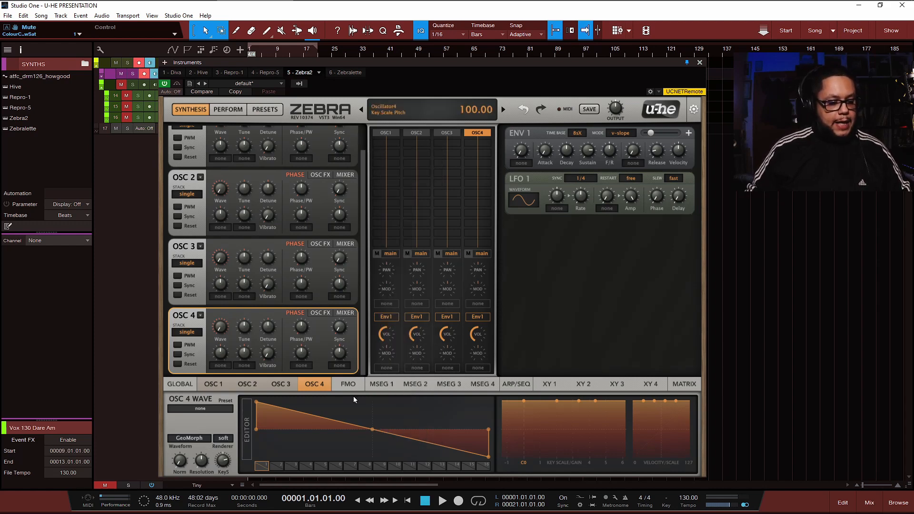
{"action": "left_click", "coordinate": [186, 385]}
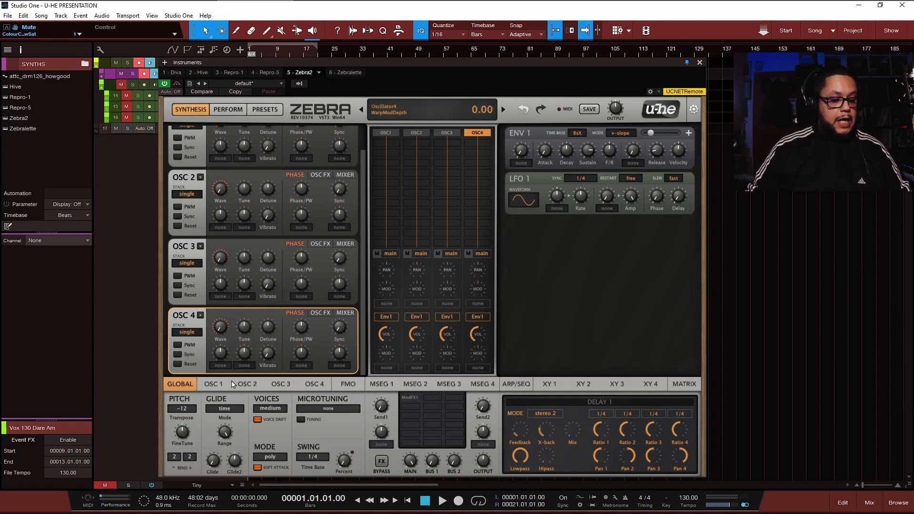
{"action": "left_click", "coordinate": [212, 390]}
{"action": "left_click", "coordinate": [191, 389]}
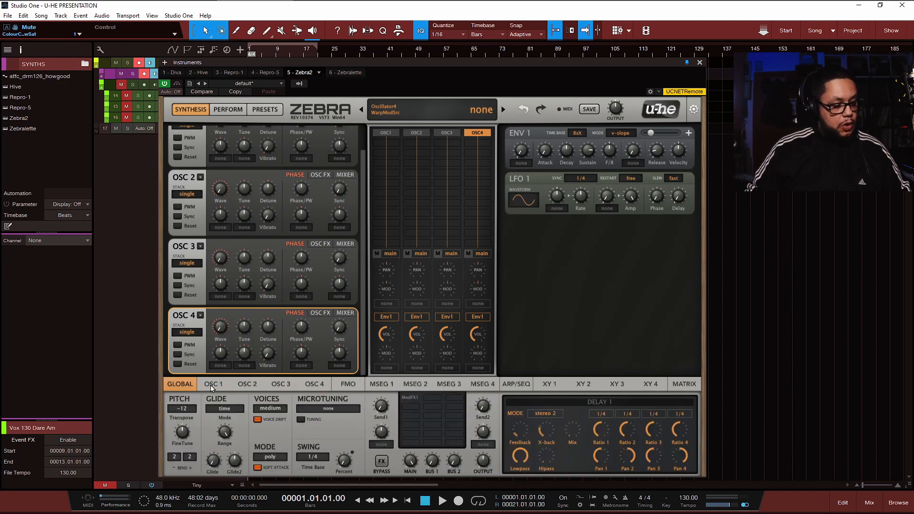
Load the LoFi Remedy factory wave into oscillator 1, trying out Saw Silk and Ramp +2 before it.
{"action": "left_click", "coordinate": [224, 386]}
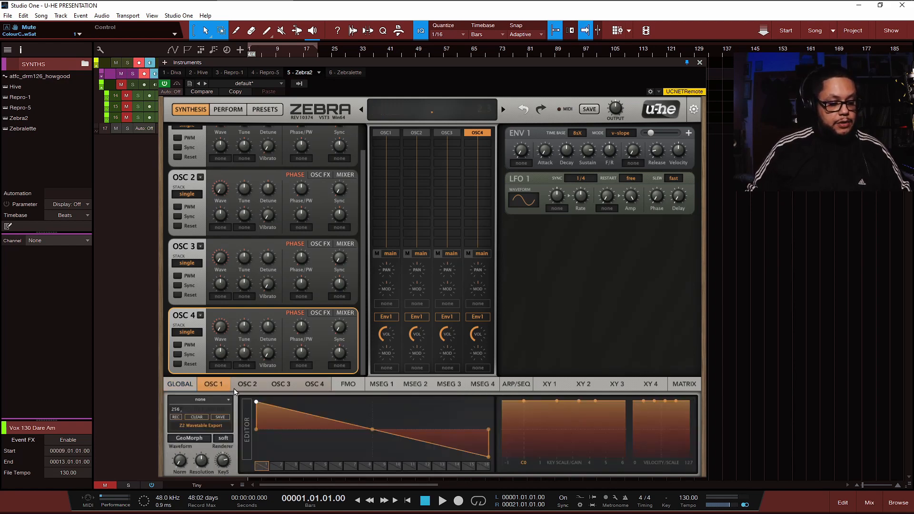
{"action": "left_click", "coordinate": [226, 400]}
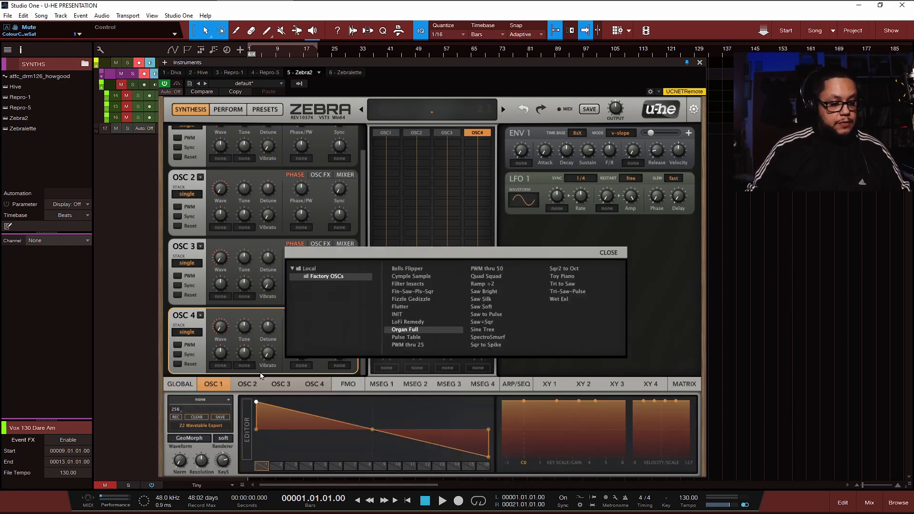
{"action": "left_click_drag", "start_coordinate": [397, 251], "coordinate": [371, 210]}
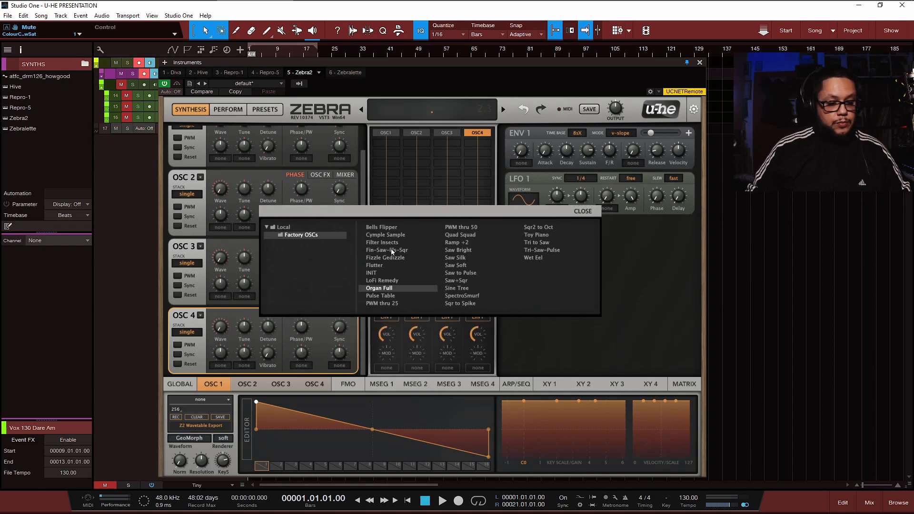
{"action": "left_click", "coordinate": [416, 258]}
{"action": "left_click", "coordinate": [459, 257]}
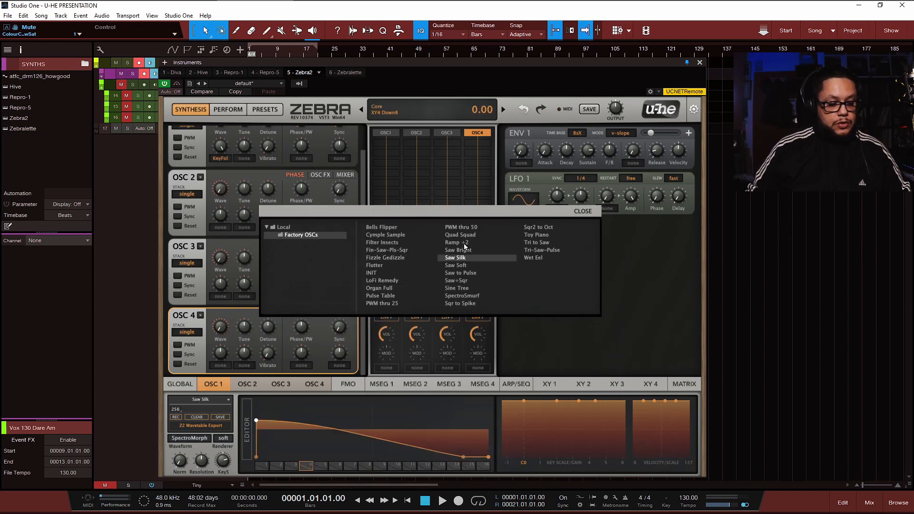
{"action": "left_click", "coordinate": [446, 242]}
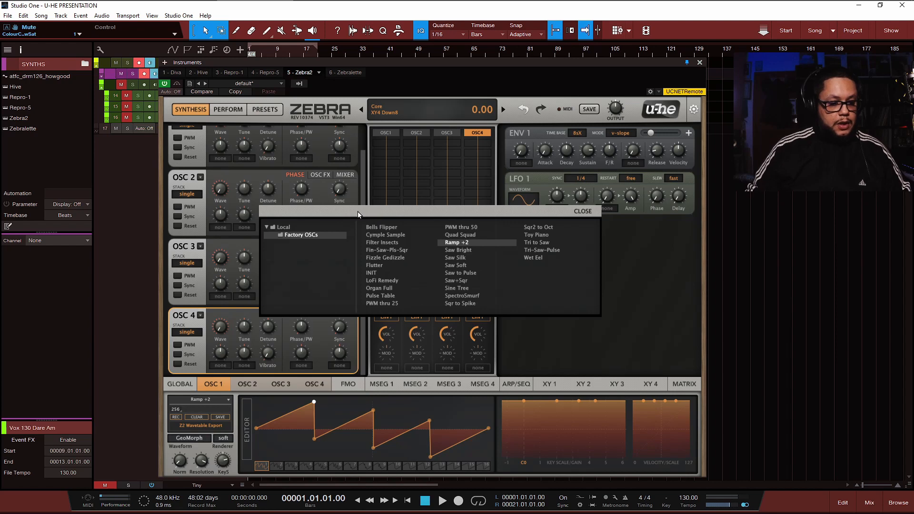
{"action": "left_click_drag", "start_coordinate": [377, 212], "coordinate": [390, 226]}
{"action": "left_click", "coordinate": [384, 286]}
{"action": "left_click", "coordinate": [391, 294]}
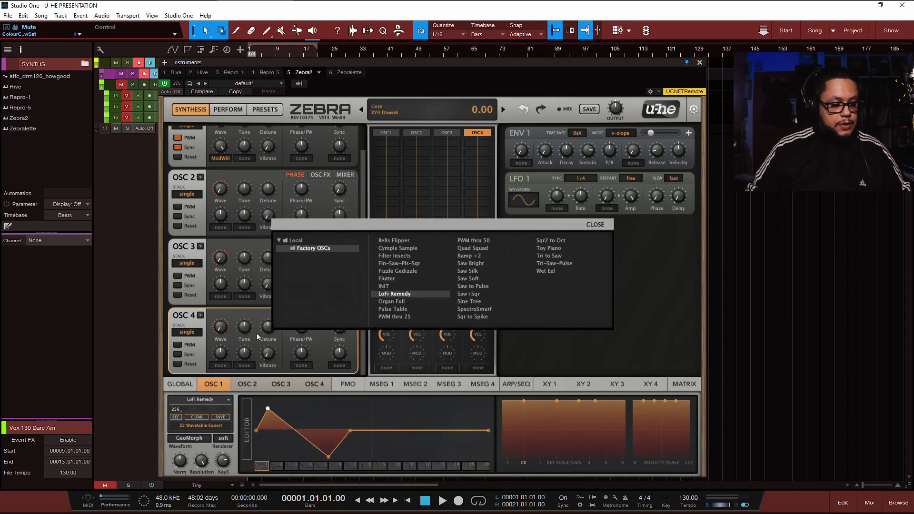
{"action": "left_click", "coordinate": [594, 224]}
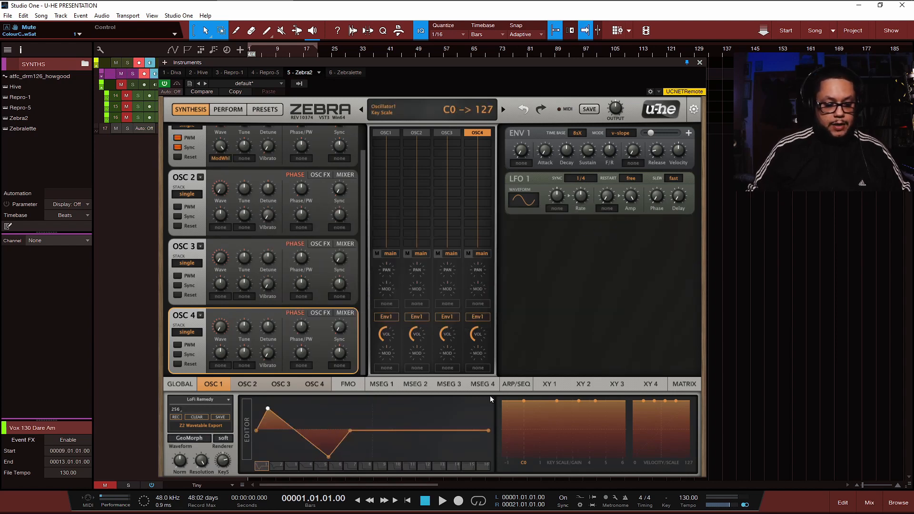
Look through the FMO, MSEG 1, arpeggiator/sequencer and XY 1 to XY 4 pages.
{"action": "left_click", "coordinate": [347, 384]}
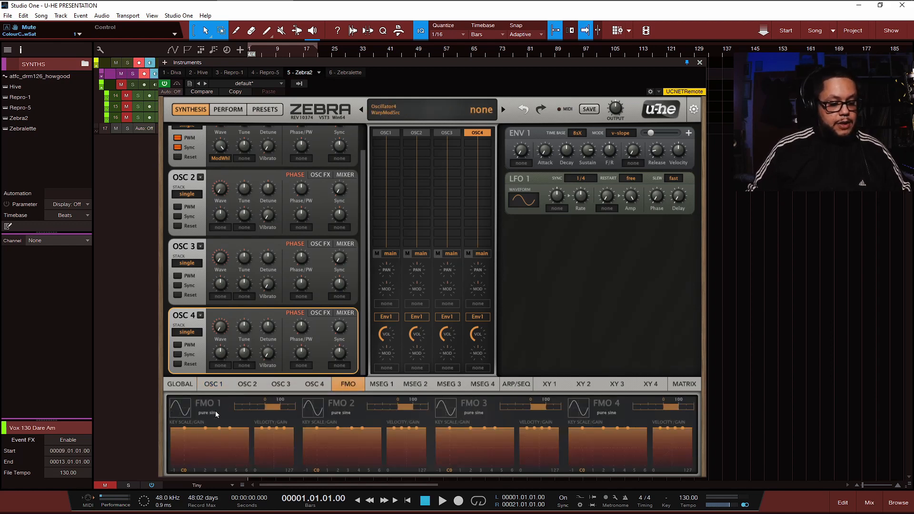
{"action": "left_click", "coordinate": [381, 387]}
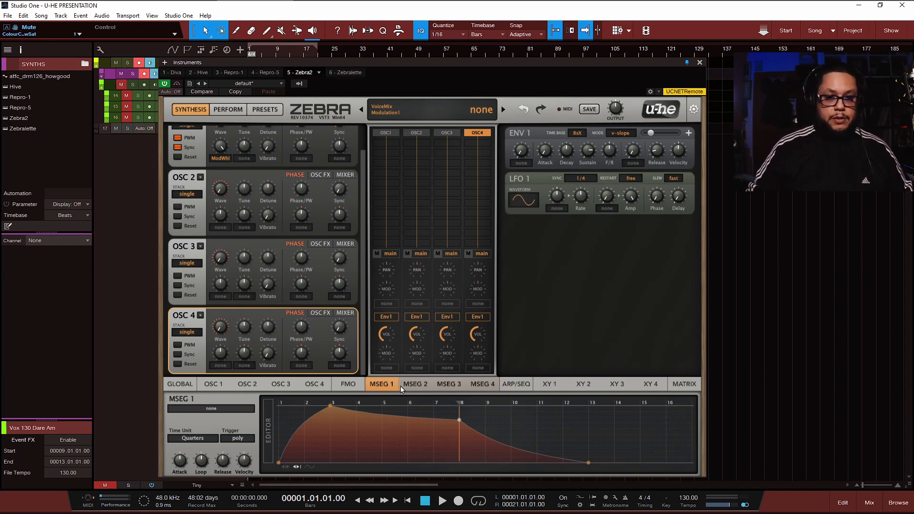
{"action": "left_click", "coordinate": [514, 387]}
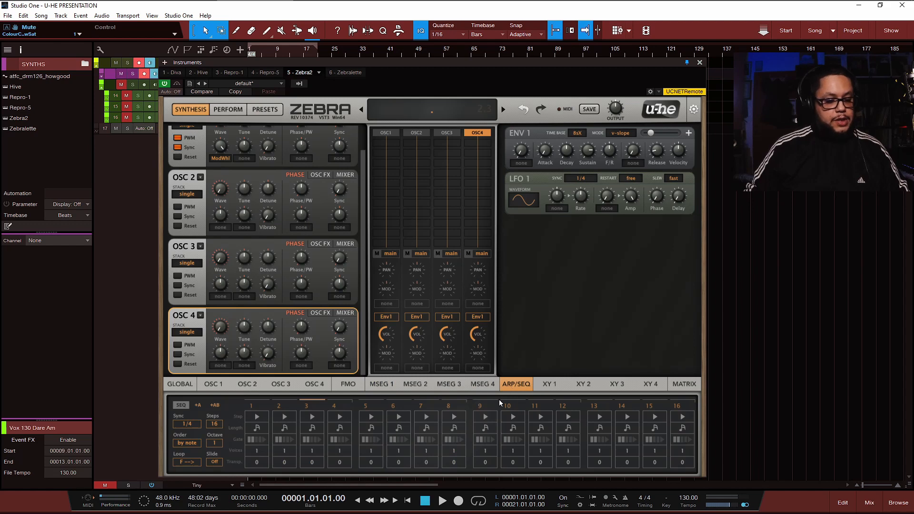
{"action": "left_click", "coordinate": [554, 386]}
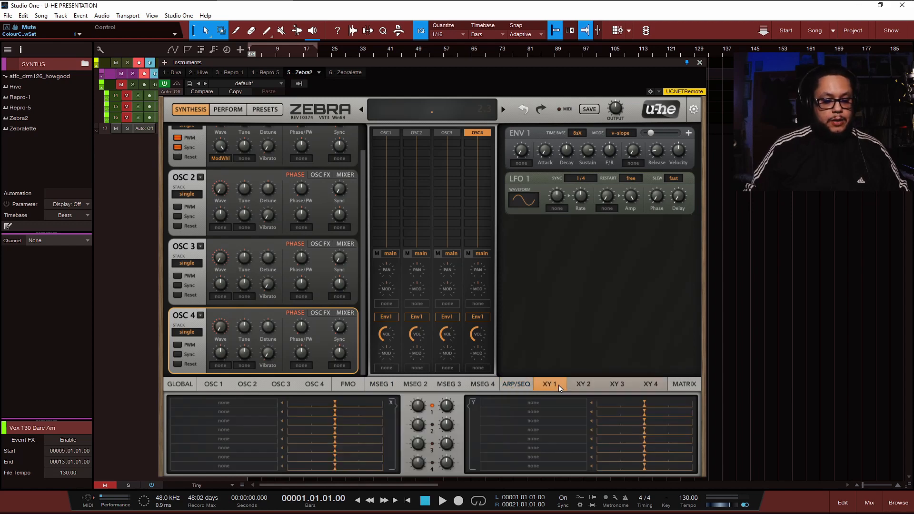
{"action": "left_click", "coordinate": [579, 385]}
{"action": "left_click", "coordinate": [616, 384]}
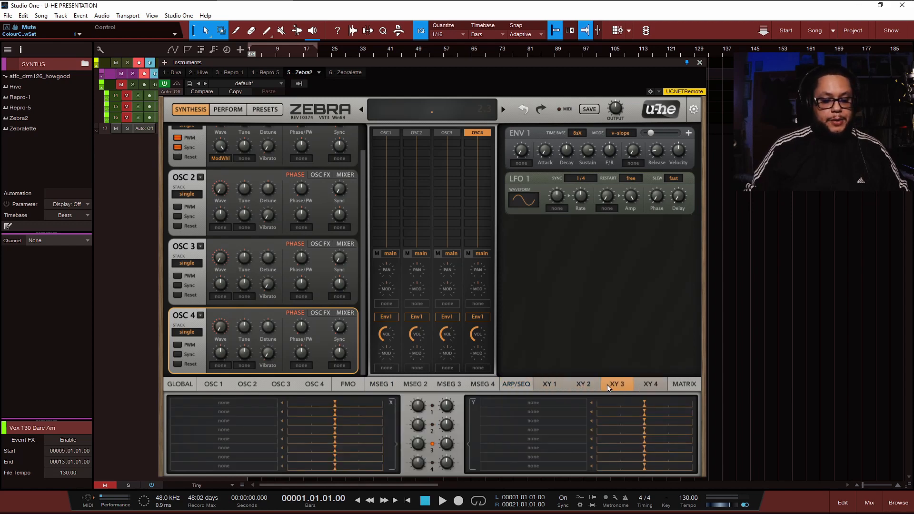
{"action": "left_click", "coordinate": [643, 385]}
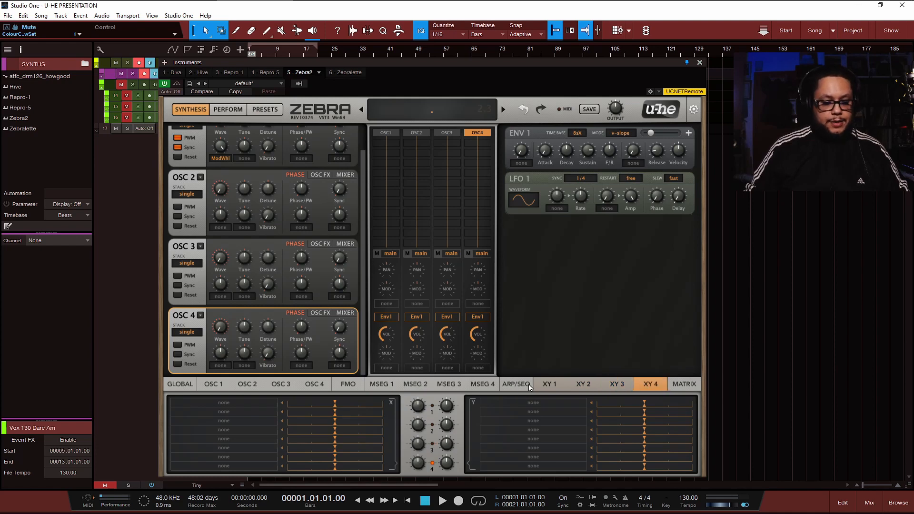
In modulation matrix slot 7, target LFO1: Amplitude with Lfo1 as the via source and an amount of 12.00.
{"action": "left_click", "coordinate": [685, 386]}
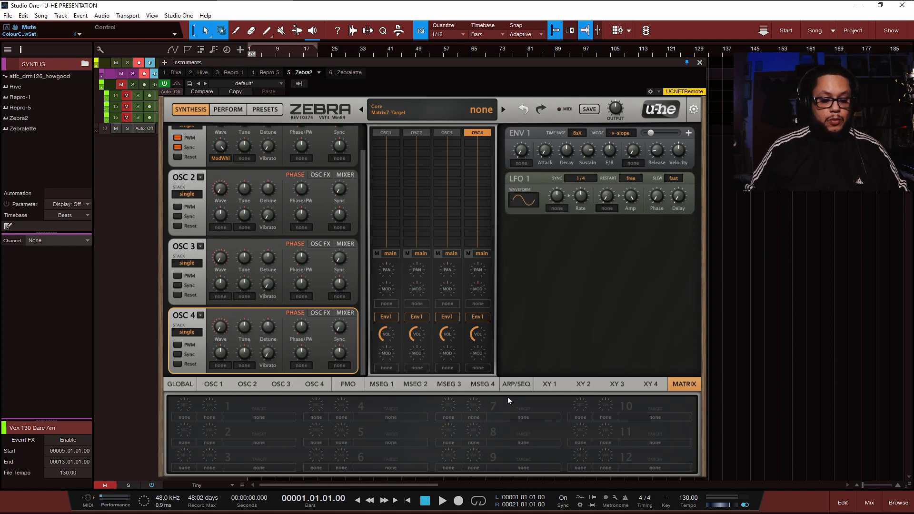
{"action": "left_click_drag", "start_coordinate": [522, 417], "coordinate": [629, 195]}
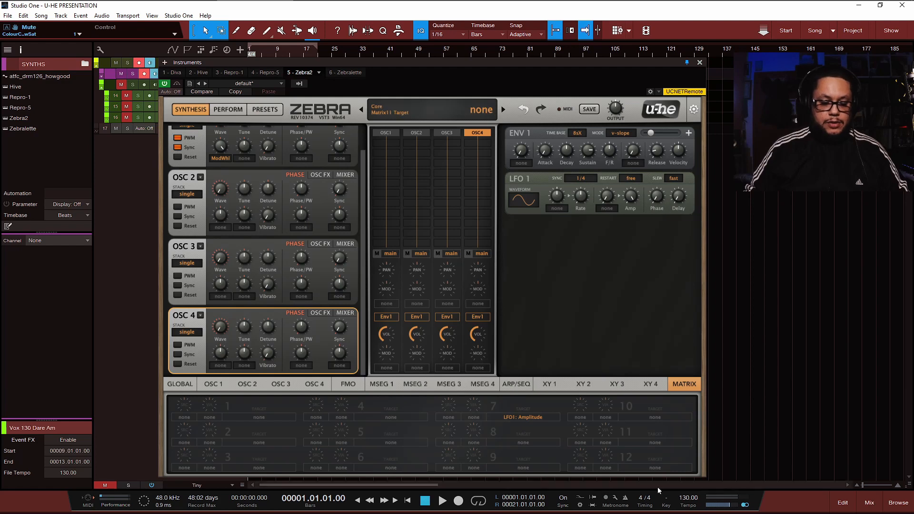
{"action": "left_click", "coordinate": [476, 413]}
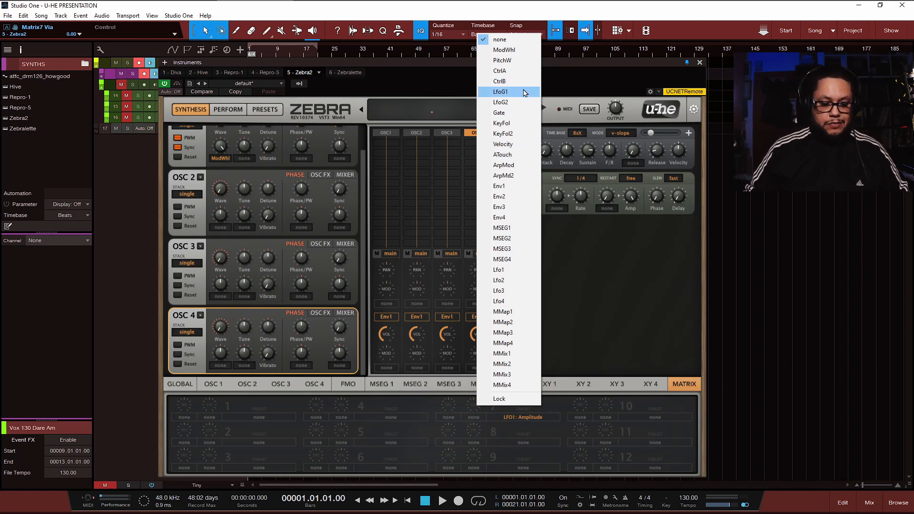
{"action": "left_click", "coordinate": [526, 271]}
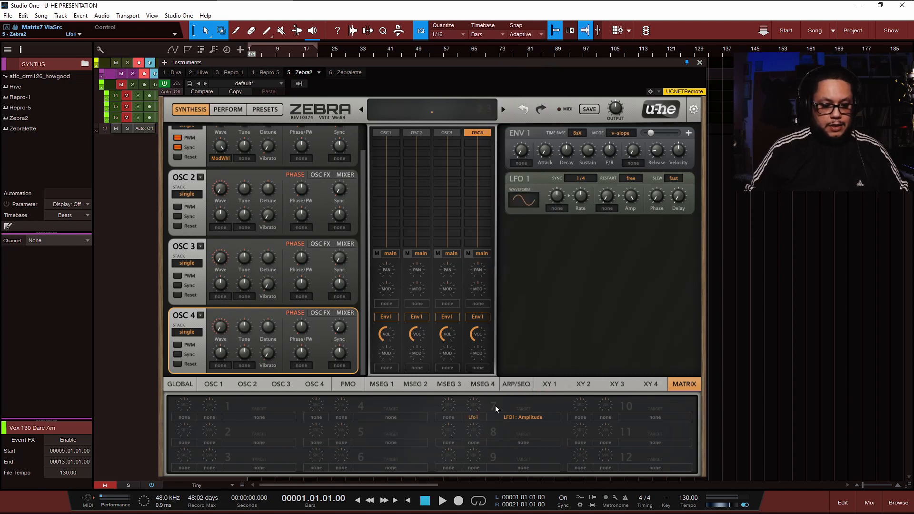
{"action": "mouse_move", "coordinate": [474, 405]}
{"action": "left_mouse_down"}
{"action": "mouse_move", "coordinate": [485, 342]}
{"action": "mouse_move", "coordinate": [473, 453]}
{"action": "mouse_move", "coordinate": [482, 406]}
{"action": "left_mouse_up"}
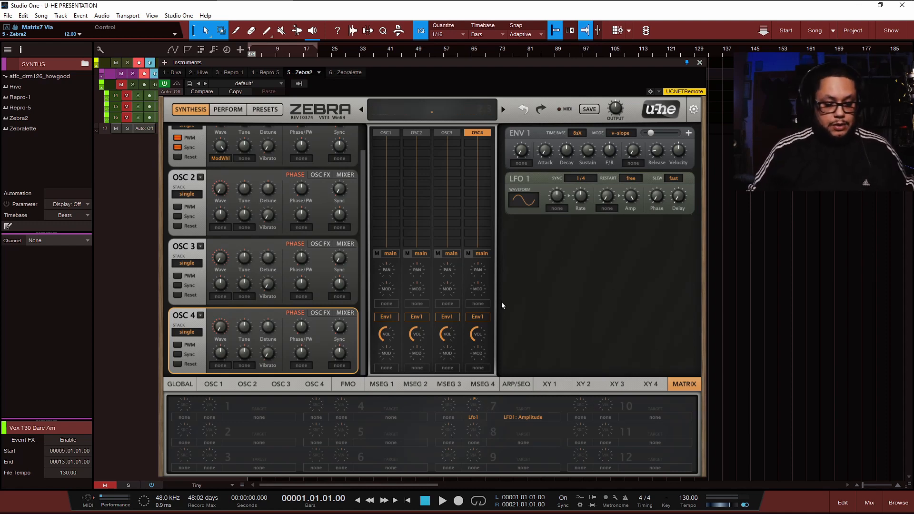
View the Global settings, the Perform page and the preset browser, and return to the Synthesis page.
{"action": "left_click", "coordinate": [179, 386]}
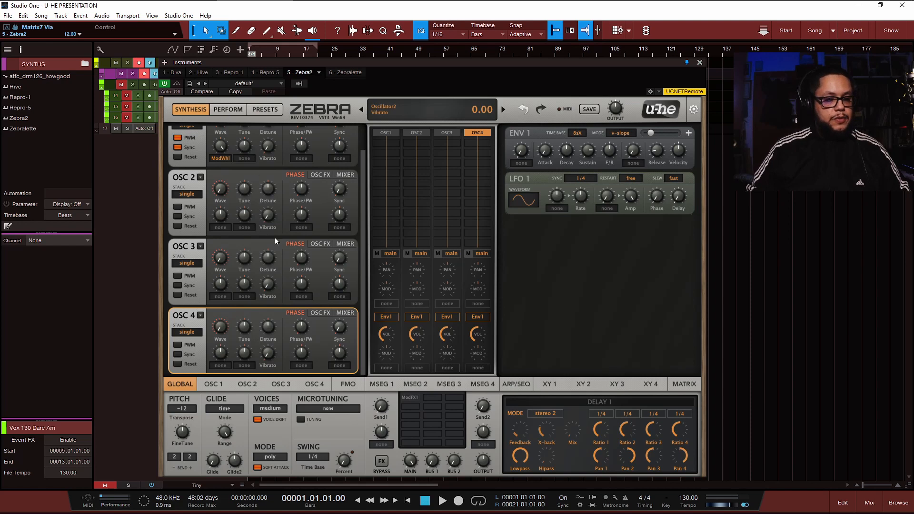
{"action": "left_click", "coordinate": [230, 113]}
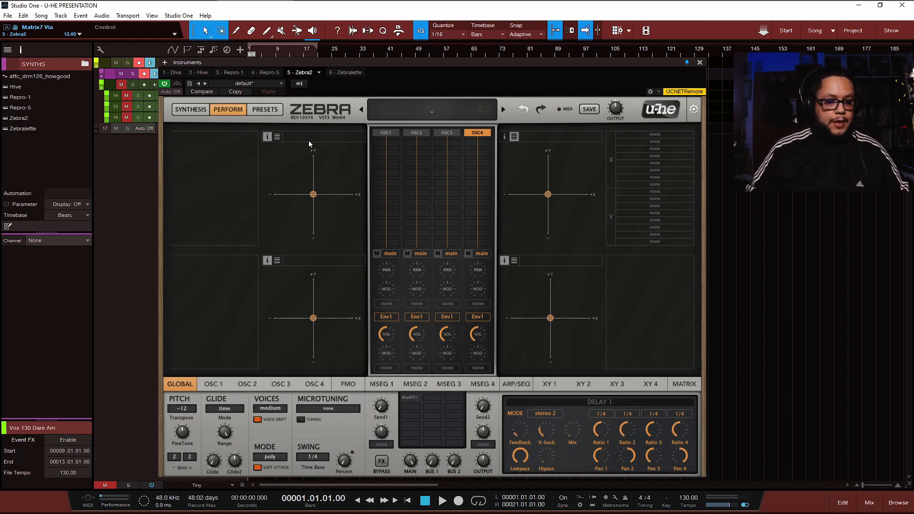
{"action": "left_click", "coordinate": [264, 111]}
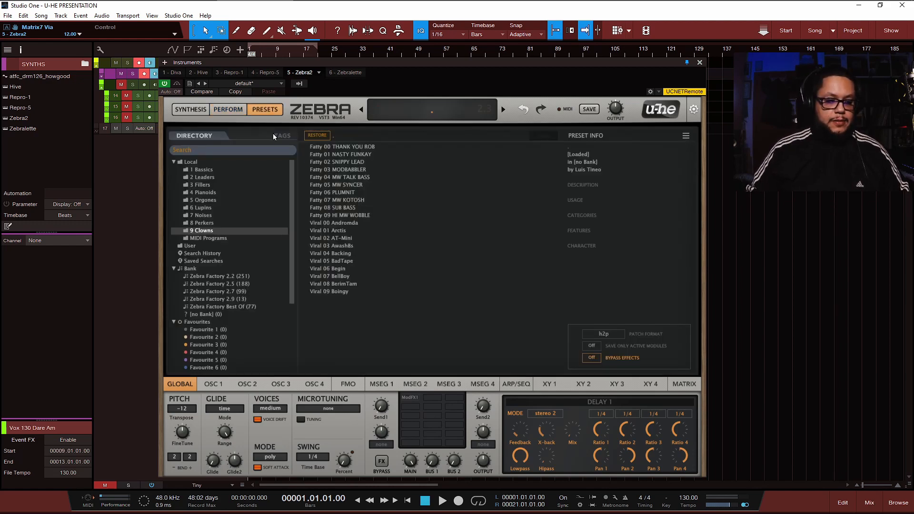
{"action": "left_click", "coordinate": [207, 110]}
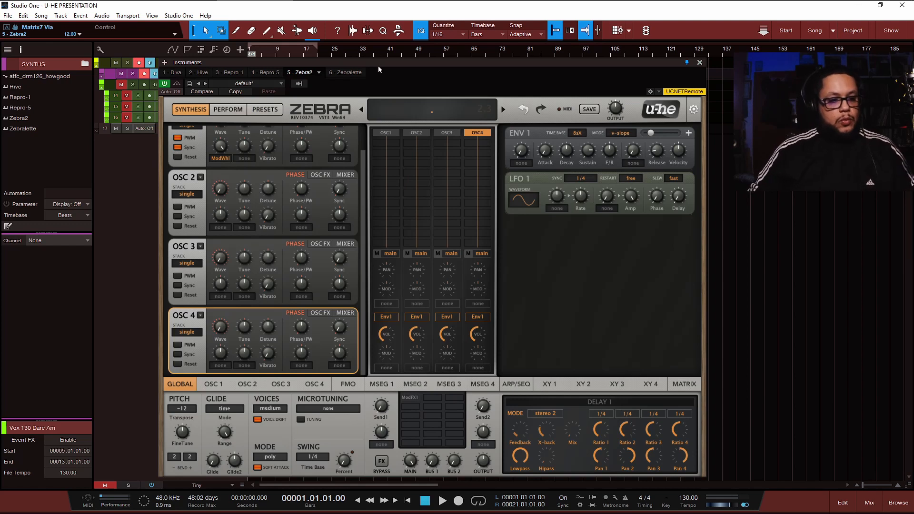
Inspect oscillator 1's stack options and reorder the oscillator panels so that OSC 1 sits below OSC 2.
{"action": "mouse_move", "coordinate": [379, 67]}
{"action": "left_mouse_down"}
{"action": "mouse_move", "coordinate": [367, 60]}
{"action": "mouse_move", "coordinate": [388, 60]}
{"action": "left_mouse_up"}
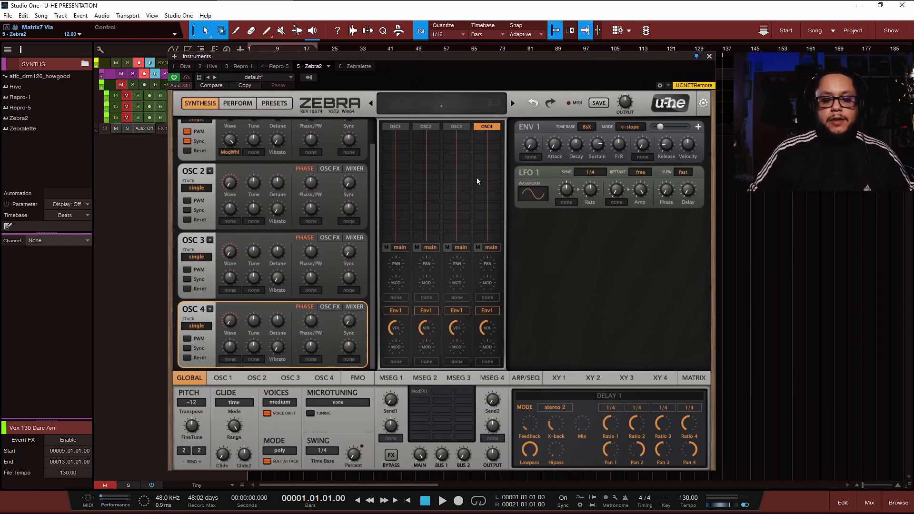
{"action": "scroll", "coordinate": [370, 143], "scroll_direction": "up", "scroll_amount": 1}
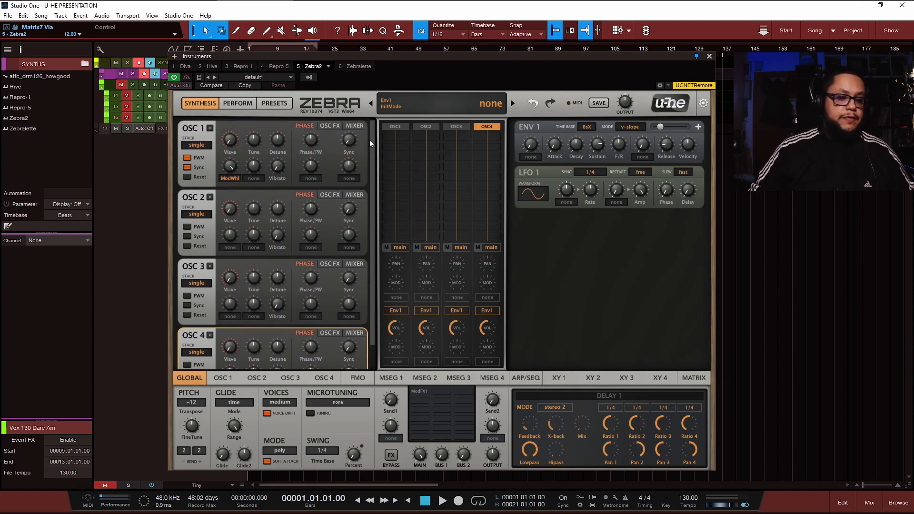
{"action": "scroll", "coordinate": [370, 143], "scroll_direction": "down", "scroll_amount": 1}
{"action": "scroll", "coordinate": [367, 145], "scroll_direction": "up", "scroll_amount": 1}
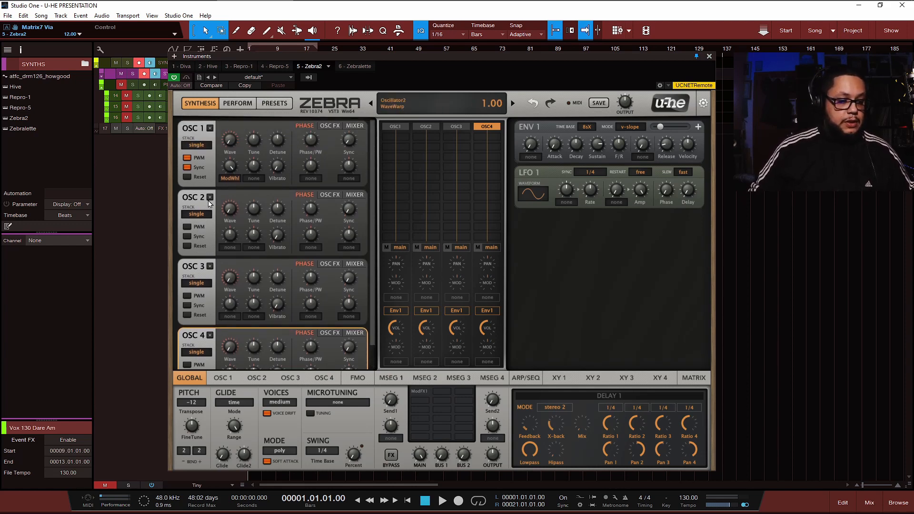
{"action": "left_click", "coordinate": [203, 147]}
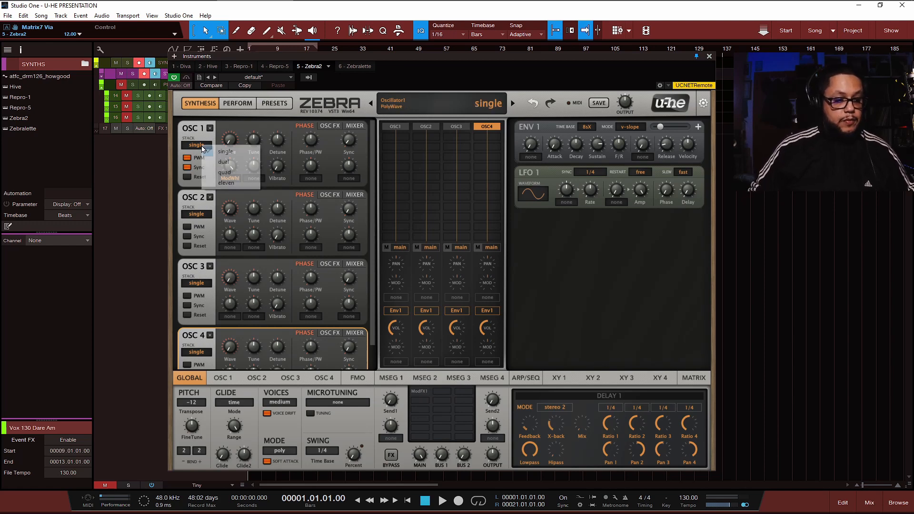
{"action": "left_click", "coordinate": [290, 193]}
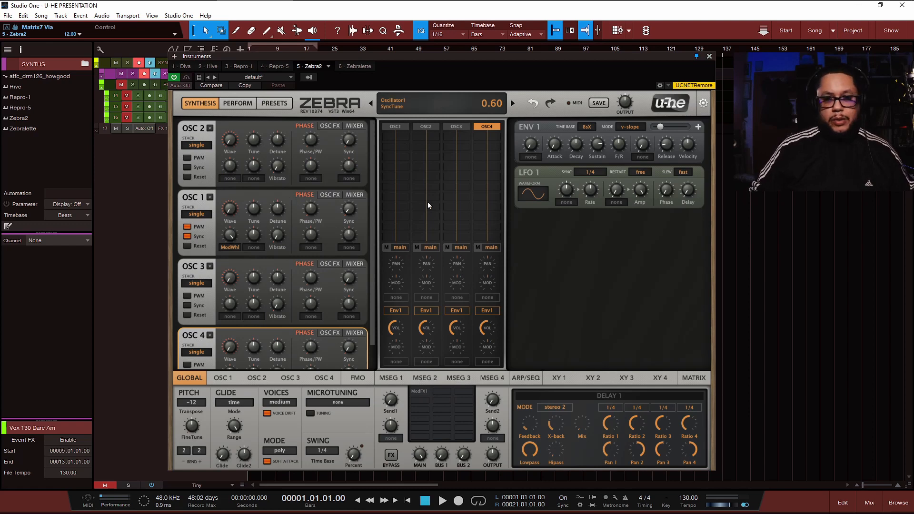
Load the init patch and keep oscillator 1's stack mode at single.
{"action": "left_click", "coordinate": [418, 110]}
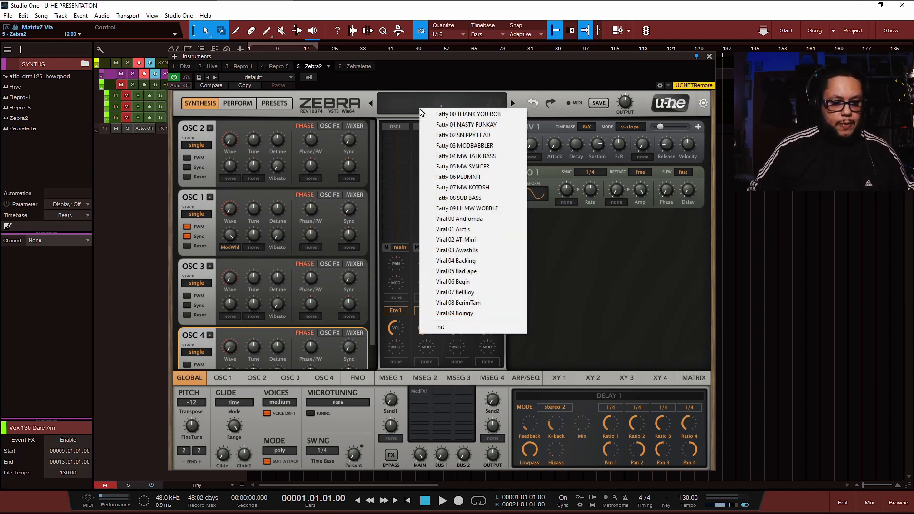
{"action": "left_click", "coordinate": [477, 333]}
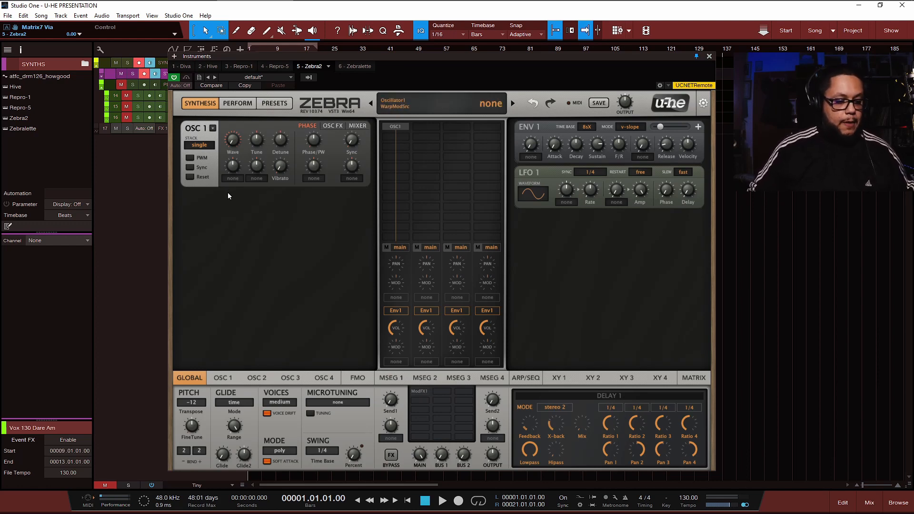
{"action": "left_click", "coordinate": [206, 146]}
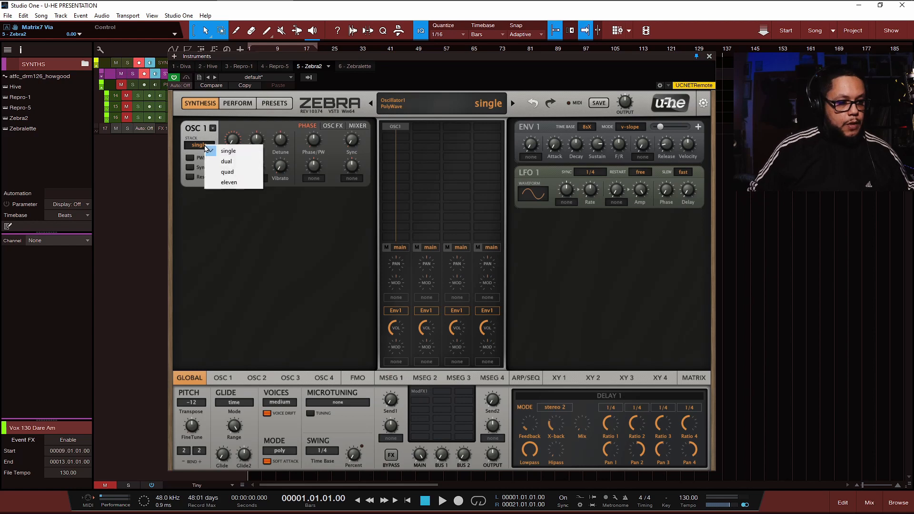
{"action": "left_click", "coordinate": [235, 152]}
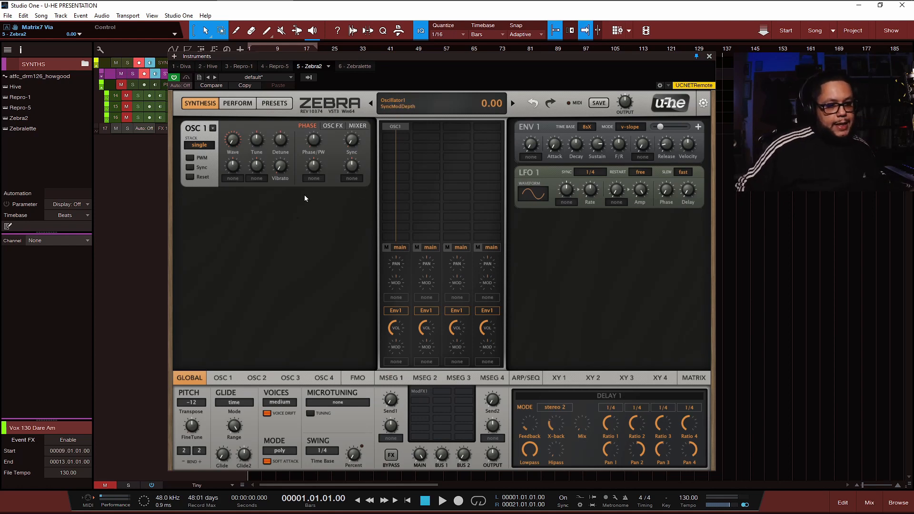
Add VCF2 below OSC1 in the first lane, with its Drive at 23 and its Cutoff at 78.
{"action": "left_click", "coordinate": [398, 135]}
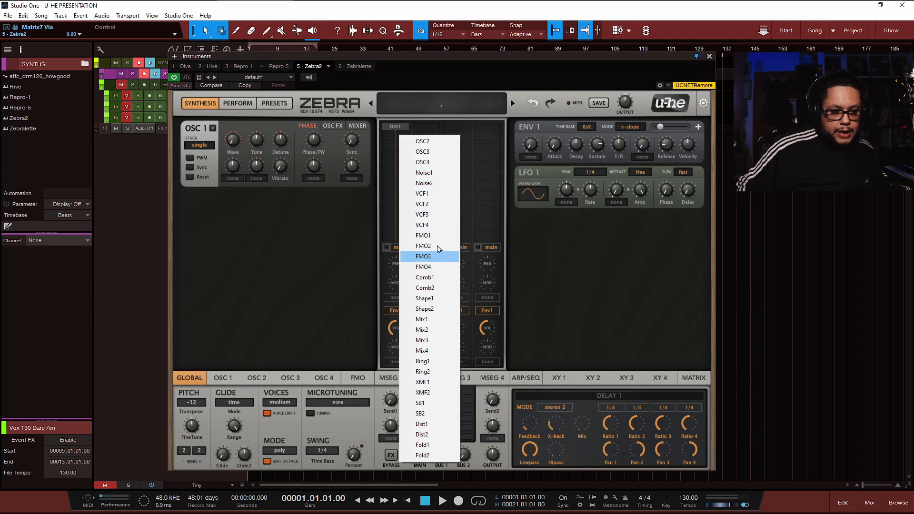
{"action": "left_click", "coordinate": [432, 205]}
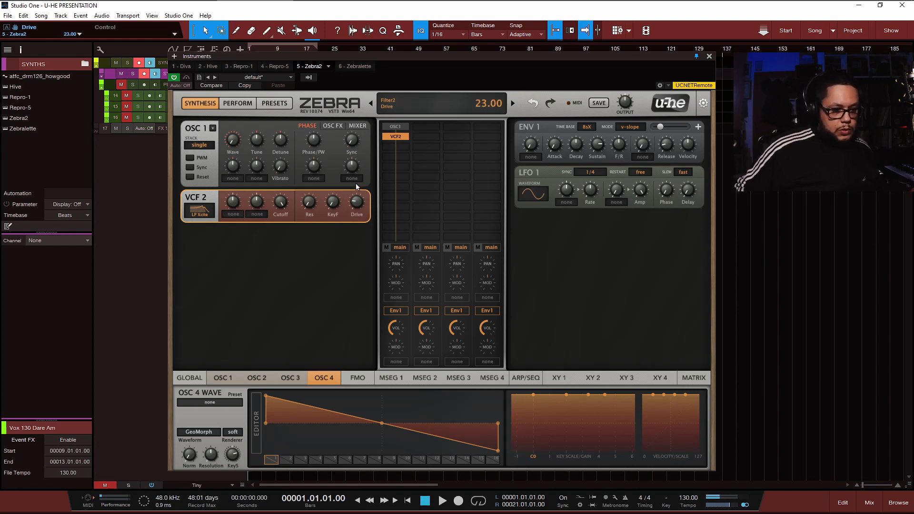
{"action": "left_click_drag", "start_coordinate": [285, 210], "coordinate": [305, 235]}
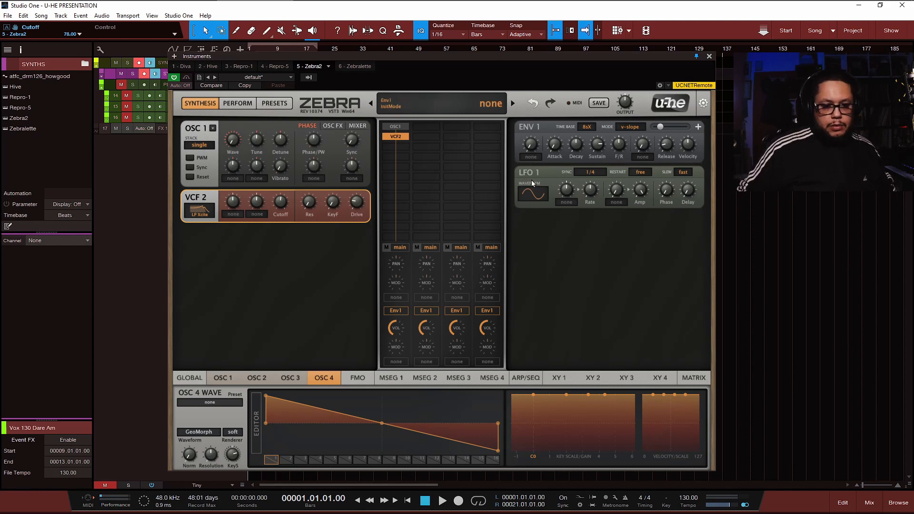
Assign Lfo1 as VCF 2's second modulation source and set its modulation depth to 22.
{"action": "left_click", "coordinate": [255, 214]}
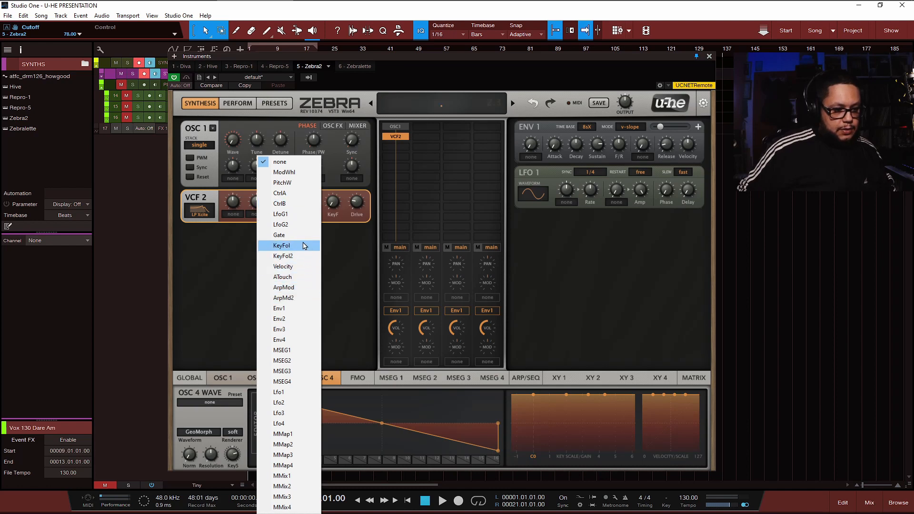
{"action": "left_click", "coordinate": [292, 392]}
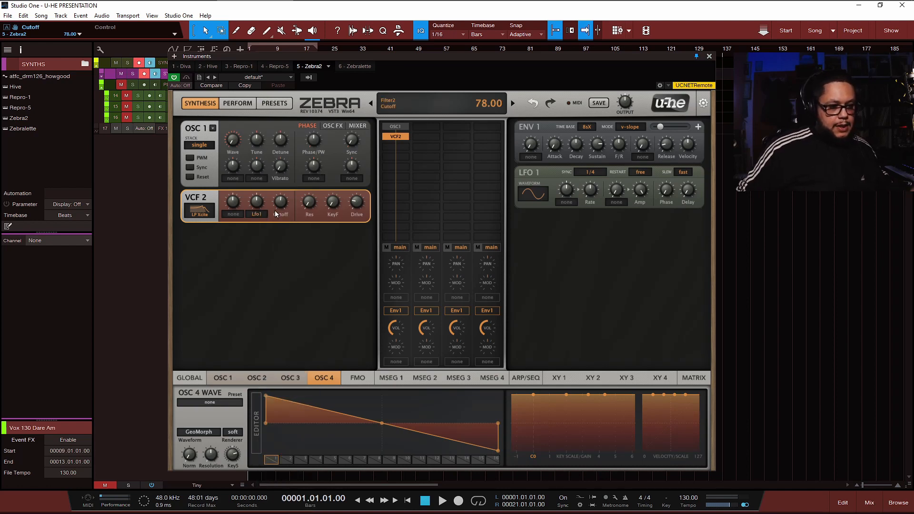
{"action": "mouse_move", "coordinate": [258, 204]}
{"action": "left_mouse_down"}
{"action": "mouse_move", "coordinate": [257, 186]}
{"action": "mouse_move", "coordinate": [283, 189]}
{"action": "mouse_move", "coordinate": [283, 181]}
{"action": "mouse_move", "coordinate": [264, 224]}
{"action": "mouse_move", "coordinate": [259, 208]}
{"action": "left_mouse_up"}
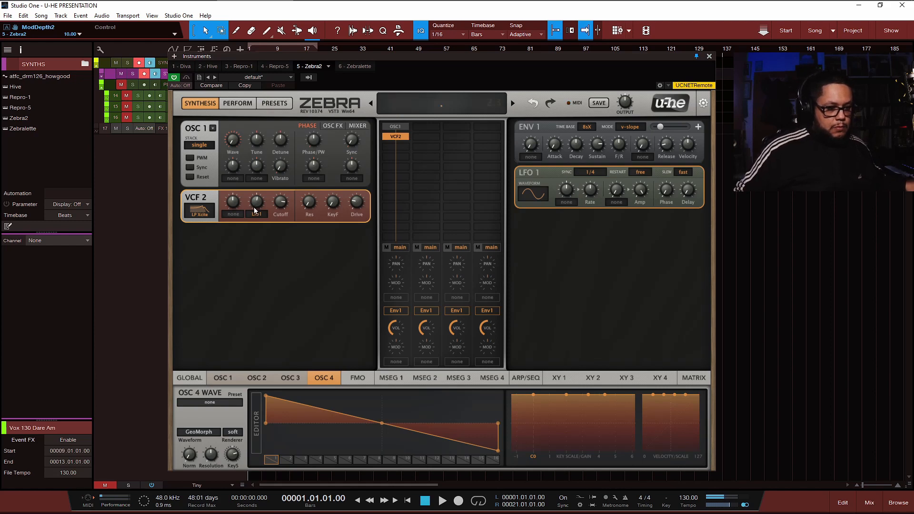
{"action": "left_click_drag", "start_coordinate": [254, 209], "coordinate": [252, 204]}
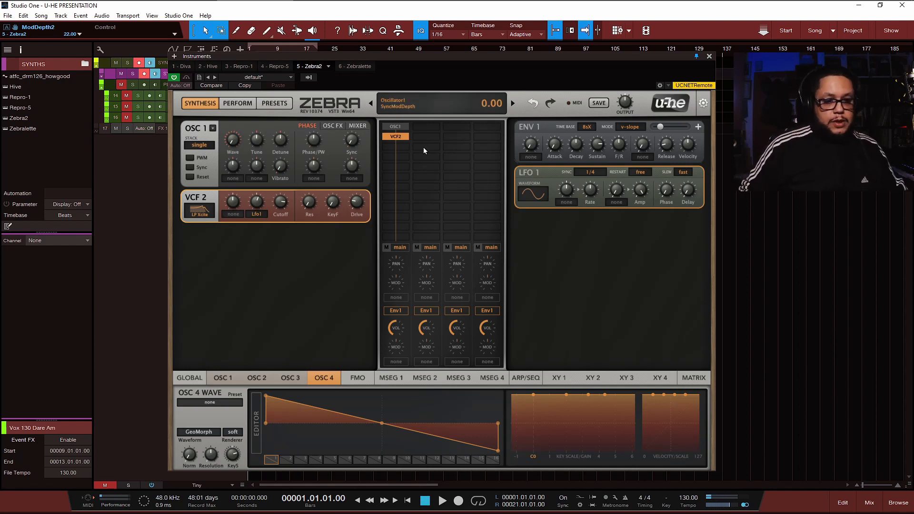
Add Comb1 to the first lane and position VCF2 directly above it.
{"action": "left_click", "coordinate": [390, 145]}
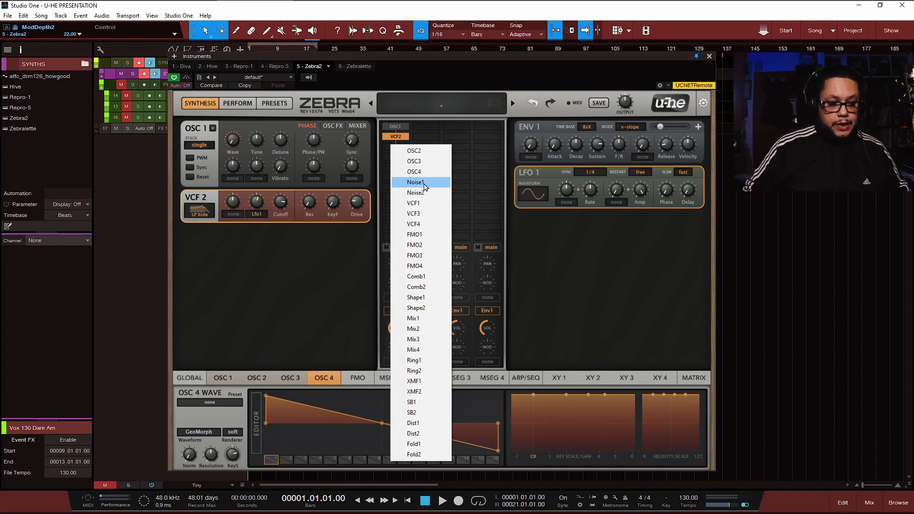
{"action": "left_click", "coordinate": [380, 228]}
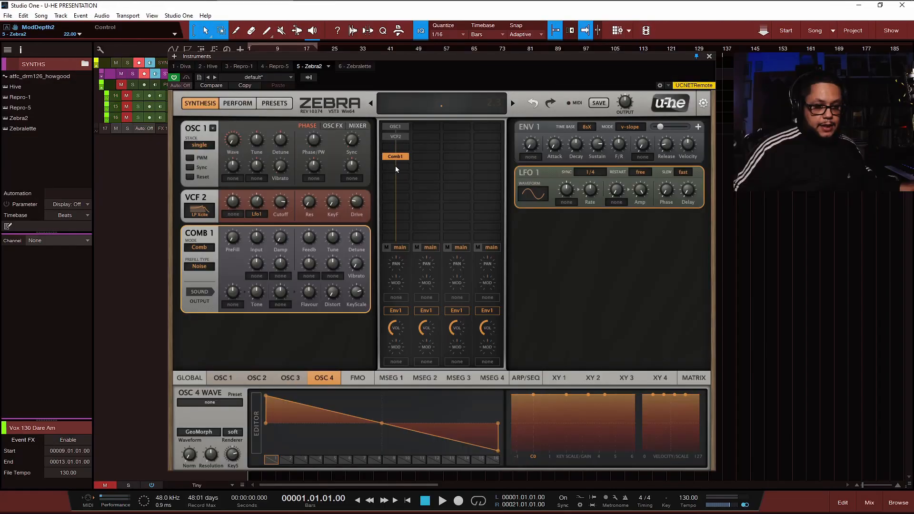
{"action": "mouse_move", "coordinate": [395, 156]}
{"action": "left_mouse_down"}
{"action": "mouse_move", "coordinate": [398, 139]}
{"action": "mouse_move", "coordinate": [401, 172]}
{"action": "mouse_move", "coordinate": [395, 147]}
{"action": "left_mouse_up"}
{"action": "left_click", "coordinate": [398, 156]}
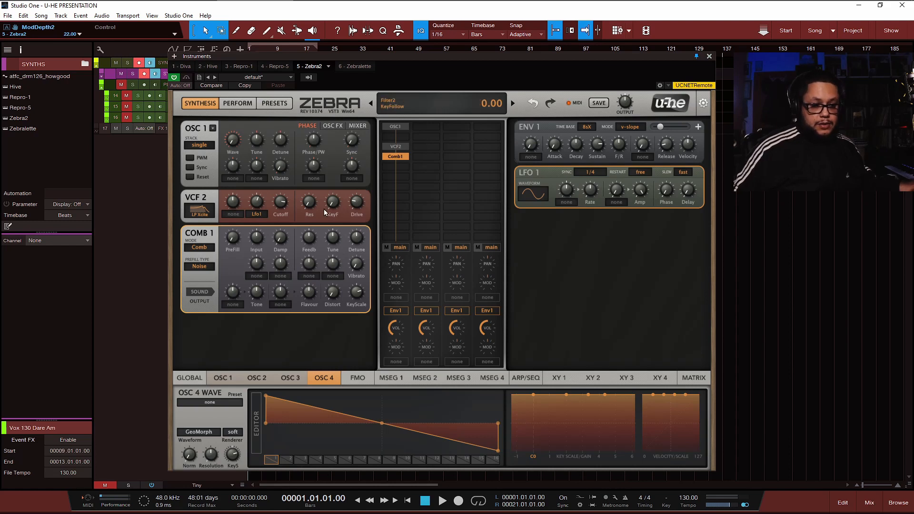
Set Comb 1's prefill type to Saw with an Input of 70, and move the module to the top of the second lane.
{"action": "left_click", "coordinate": [203, 266]}
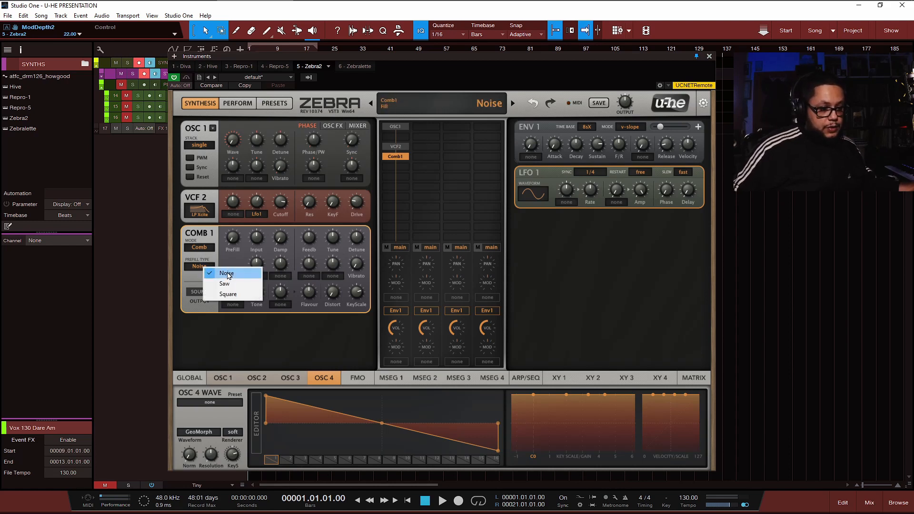
{"action": "left_click", "coordinate": [224, 285]}
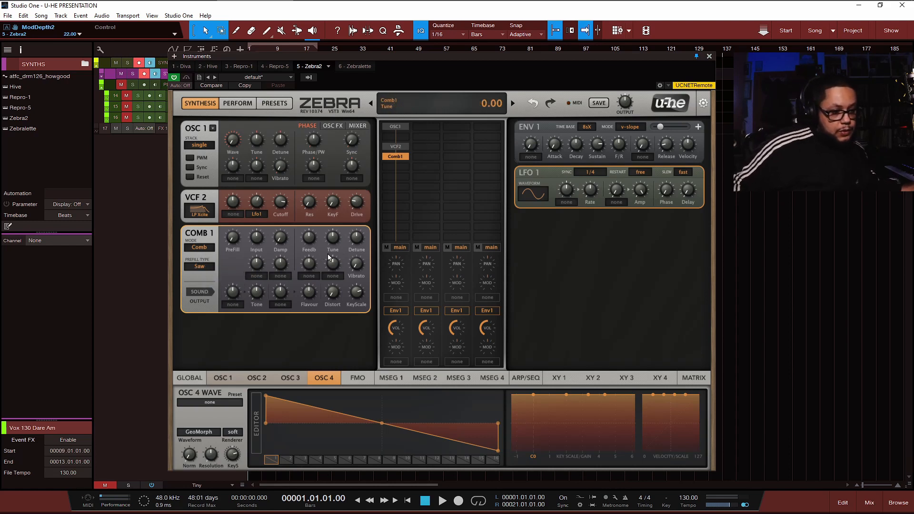
{"action": "left_click_drag", "start_coordinate": [260, 240], "coordinate": [262, 221]}
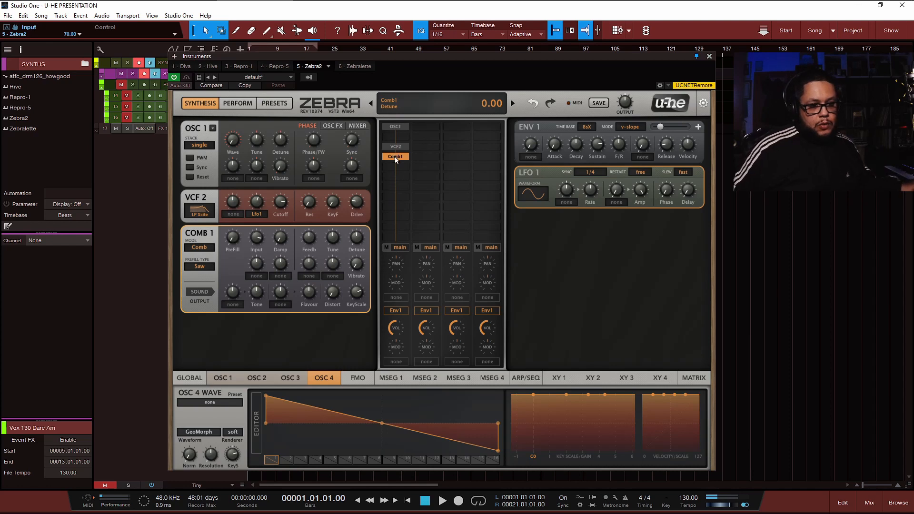
{"action": "left_click_drag", "start_coordinate": [432, 142], "coordinate": [430, 127]}
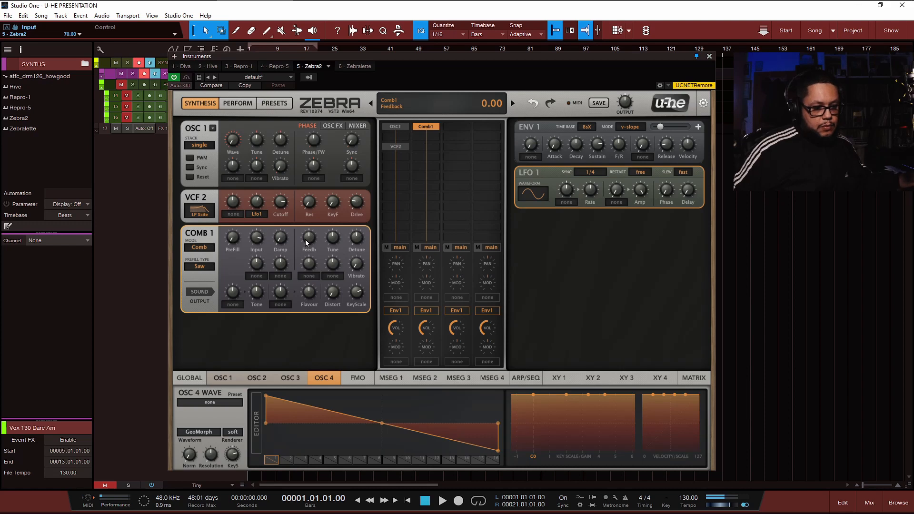
Add FMO1 below VCF2 in the first lane and route that lane's output to bus1.
{"action": "left_click", "coordinate": [397, 248]}
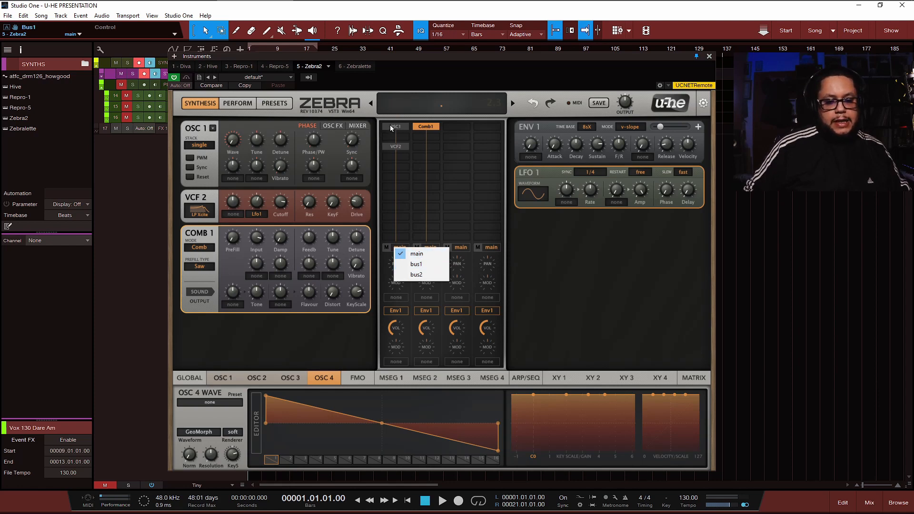
{"action": "left_click", "coordinate": [398, 156]}
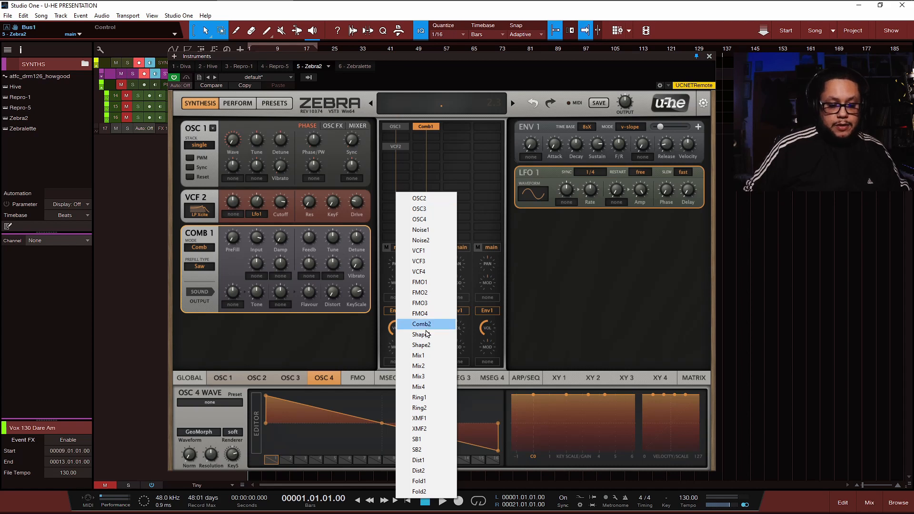
{"action": "left_click", "coordinate": [429, 285]}
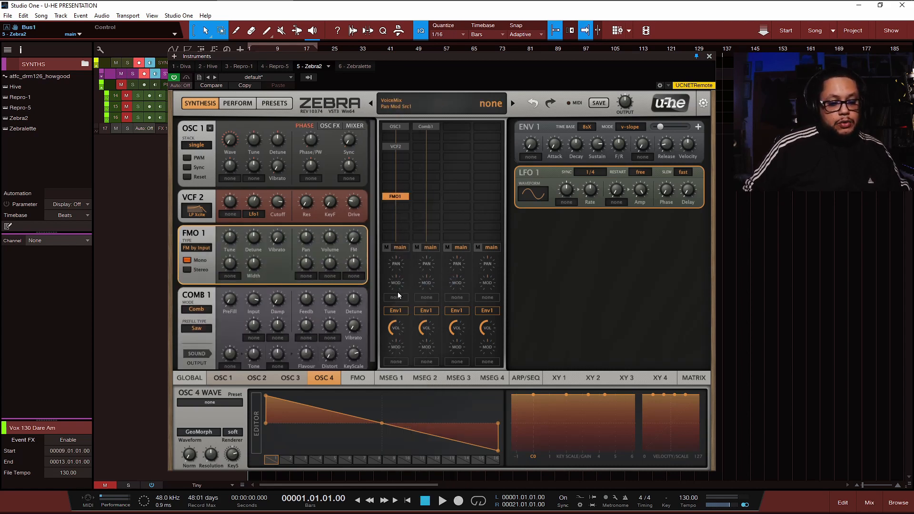
{"action": "left_click", "coordinate": [400, 247]}
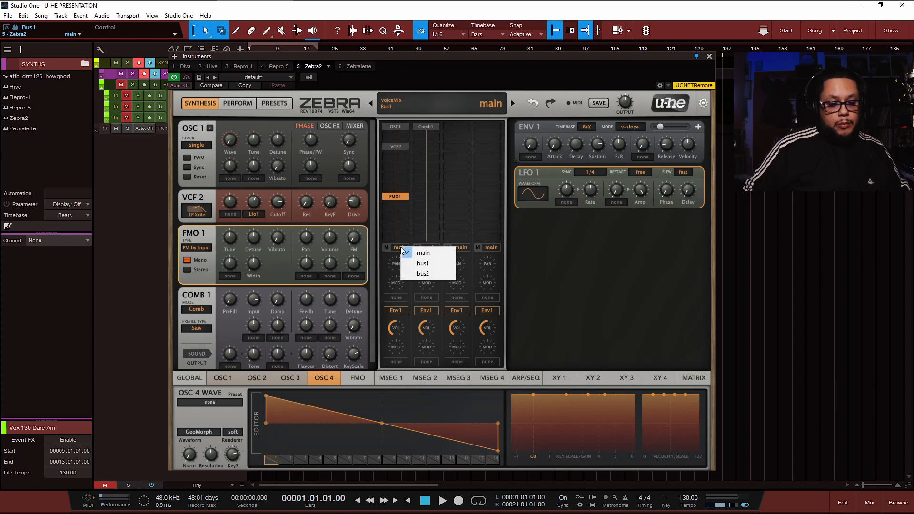
{"action": "left_click", "coordinate": [423, 263]}
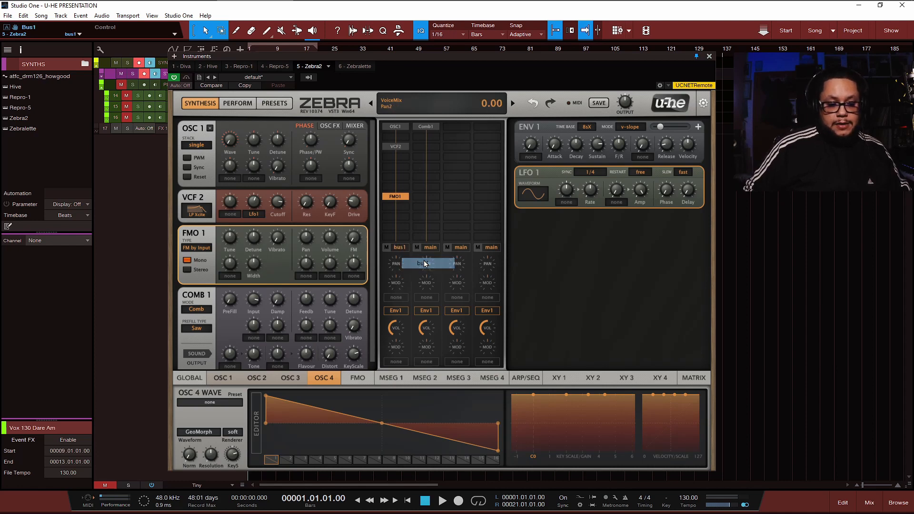
Insert the Rev1 reverb in the Global page's bus 1 effects column and set the Bus 1 return to 52.
{"action": "left_click", "coordinate": [189, 378]}
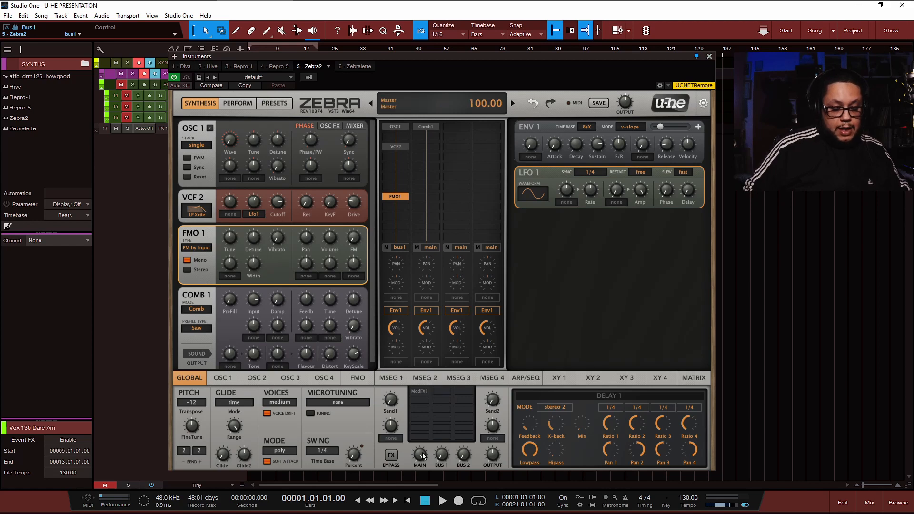
{"action": "left_click", "coordinate": [445, 394]}
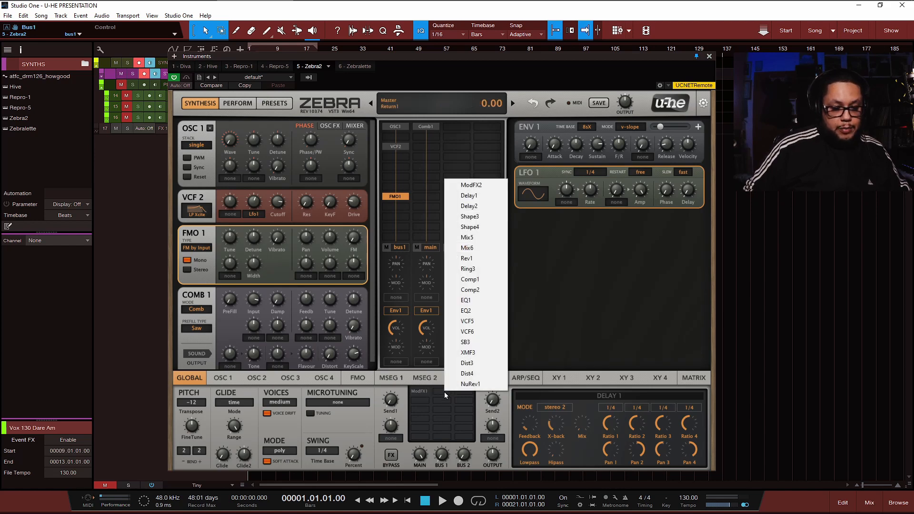
{"action": "left_click", "coordinate": [485, 258]}
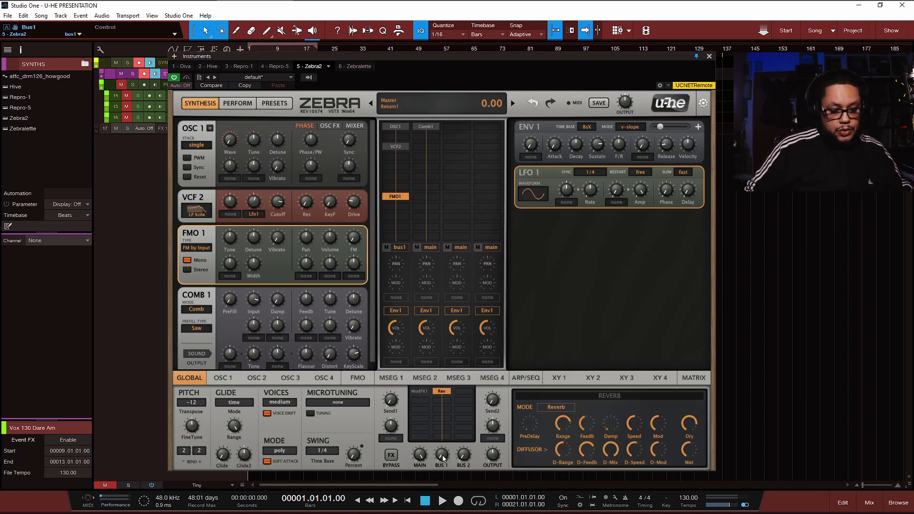
{"action": "left_click_drag", "start_coordinate": [442, 458], "coordinate": [450, 402]}
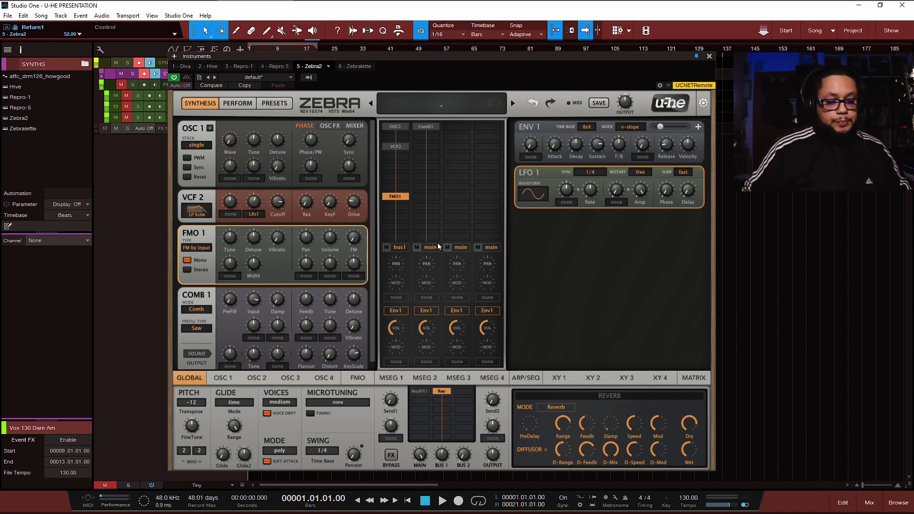
{"action": "left_click_drag", "start_coordinate": [419, 57], "coordinate": [418, 55]}
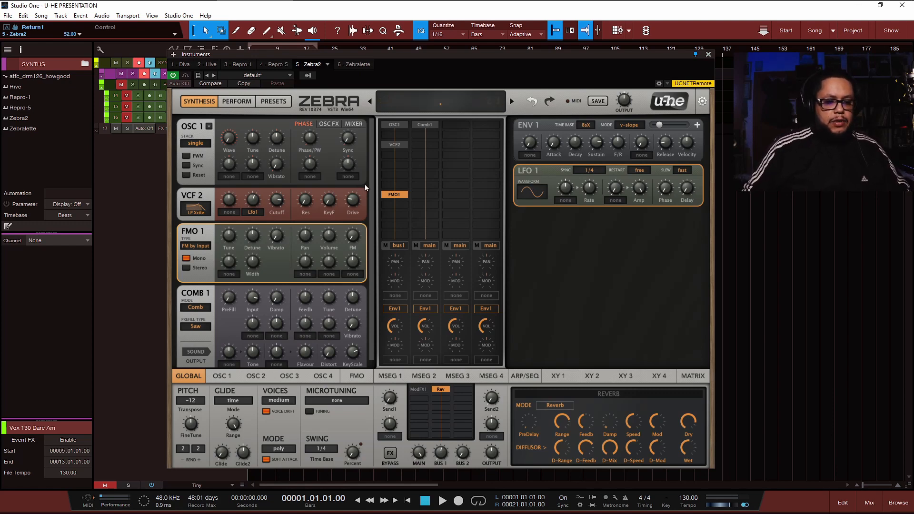
{"action": "scroll", "coordinate": [368, 182], "scroll_direction": "down", "scroll_amount": 1}
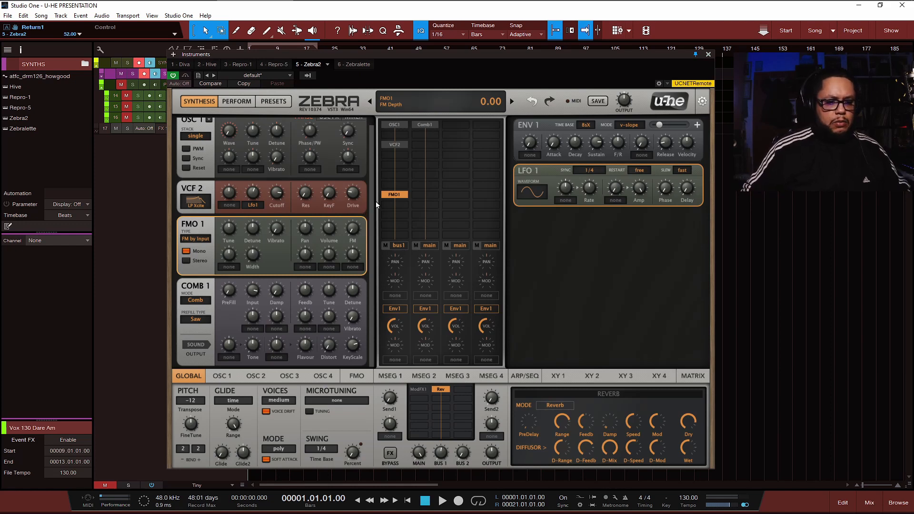
{"action": "scroll", "coordinate": [373, 200], "scroll_direction": "up", "scroll_amount": 1}
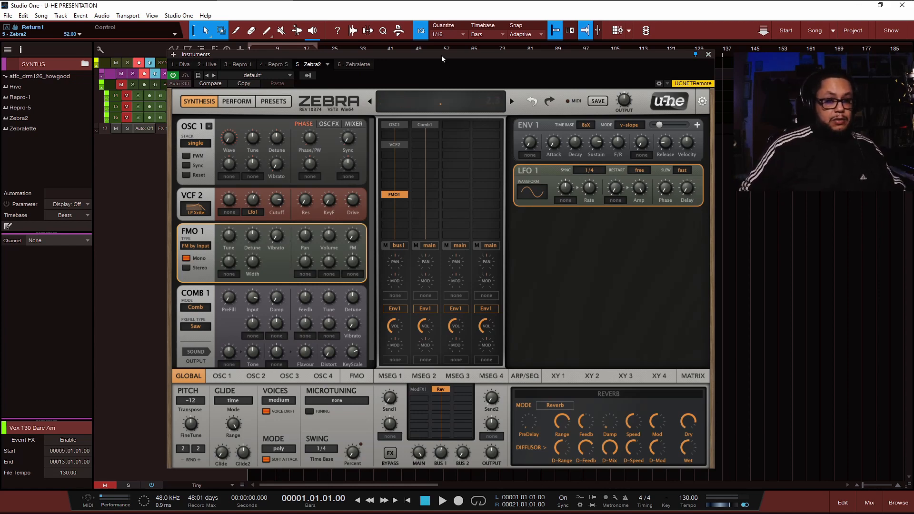
{"action": "left_click_drag", "start_coordinate": [435, 55], "coordinate": [426, 53]}
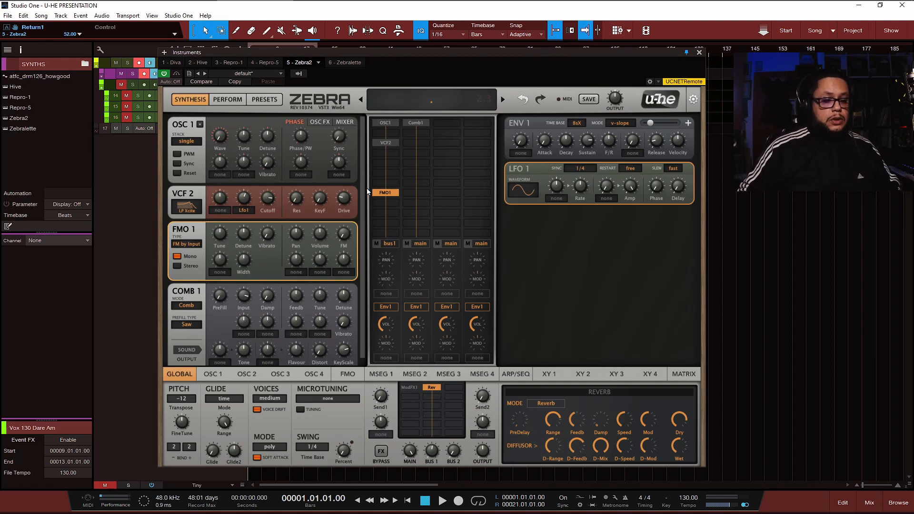
{"action": "scroll", "coordinate": [365, 183], "scroll_direction": "down", "scroll_amount": 1}
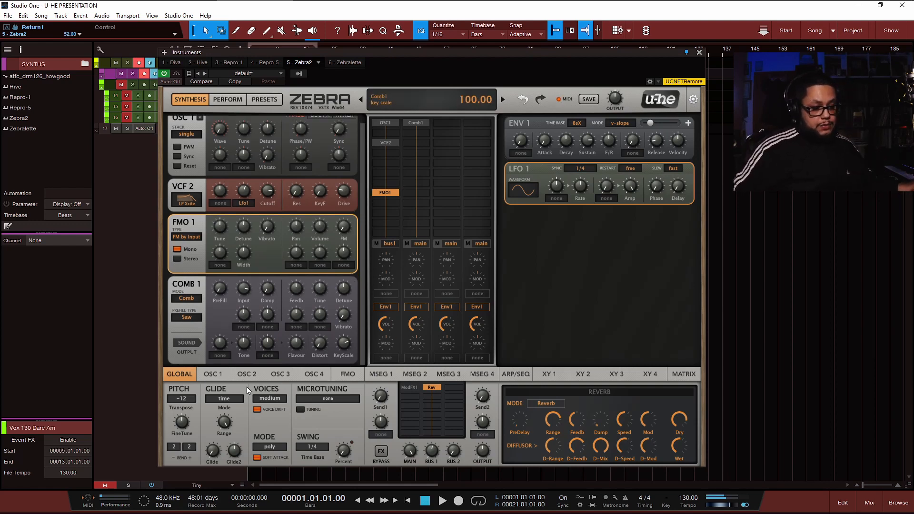
View the arpeggiator/sequencer page, Comb1's input options and the modules available for the second lane.
{"action": "left_click", "coordinate": [516, 376]}
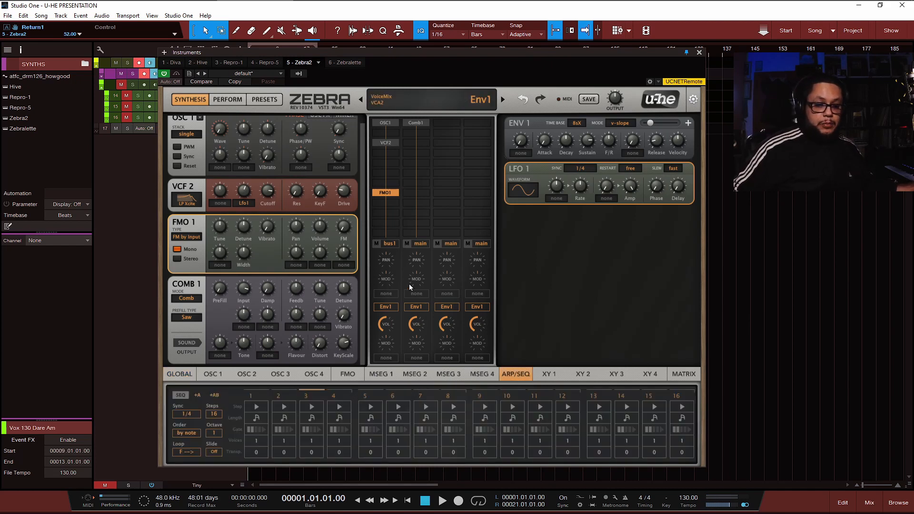
{"action": "left_click", "coordinate": [413, 124]}
{"action": "right_click", "coordinate": [411, 124]}
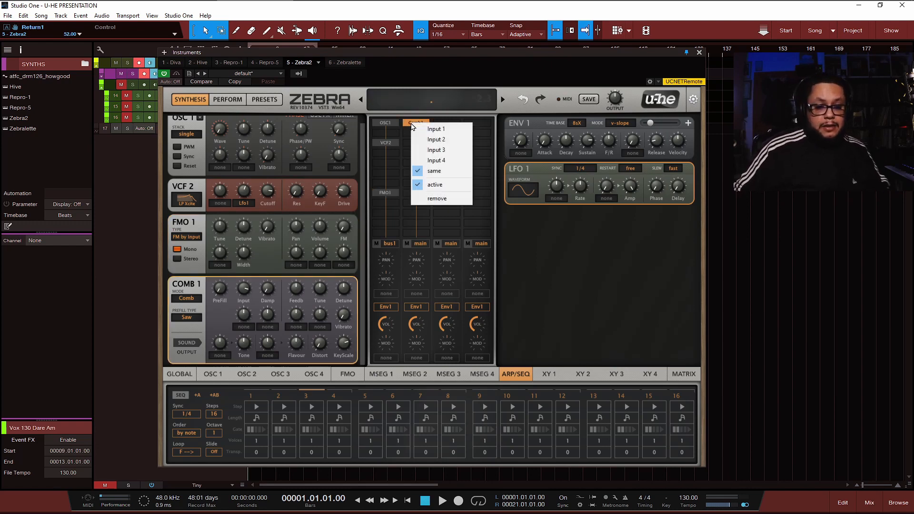
{"action": "right_click", "coordinate": [408, 203]}
{"action": "right_click", "coordinate": [408, 131]}
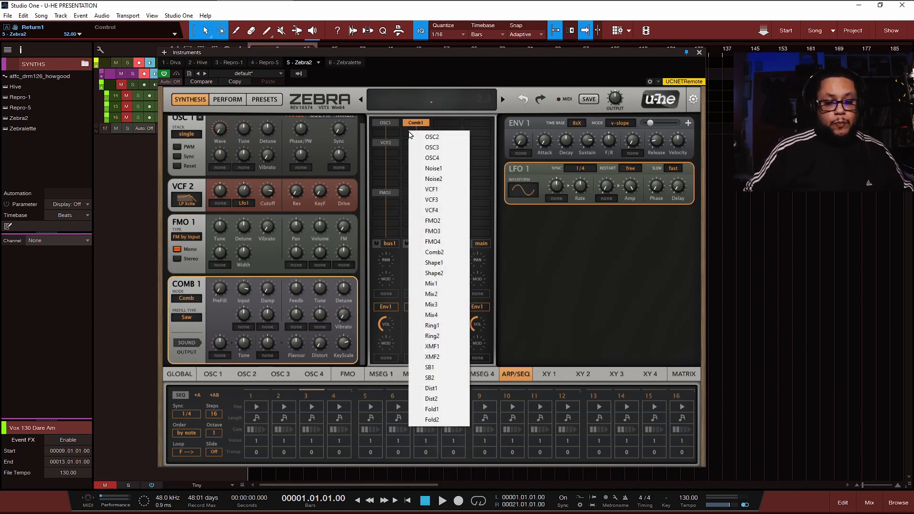
Add OSC2 above Comb1 in the second lane, OSC3 atop the third lane and OSC4 atop the fourth.
{"action": "left_click", "coordinate": [428, 136]}
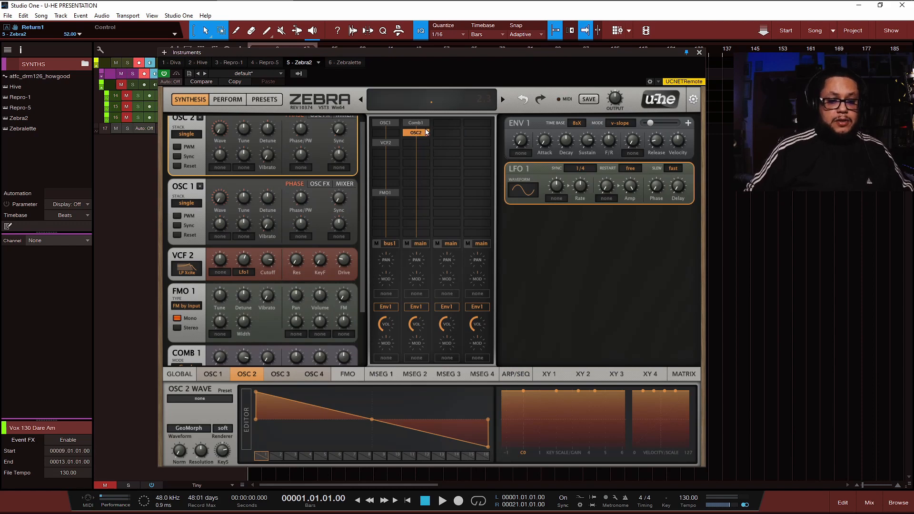
{"action": "mouse_move", "coordinate": [419, 124]}
{"action": "left_mouse_down"}
{"action": "mouse_move", "coordinate": [422, 143]}
{"action": "mouse_move", "coordinate": [416, 122]}
{"action": "left_mouse_up"}
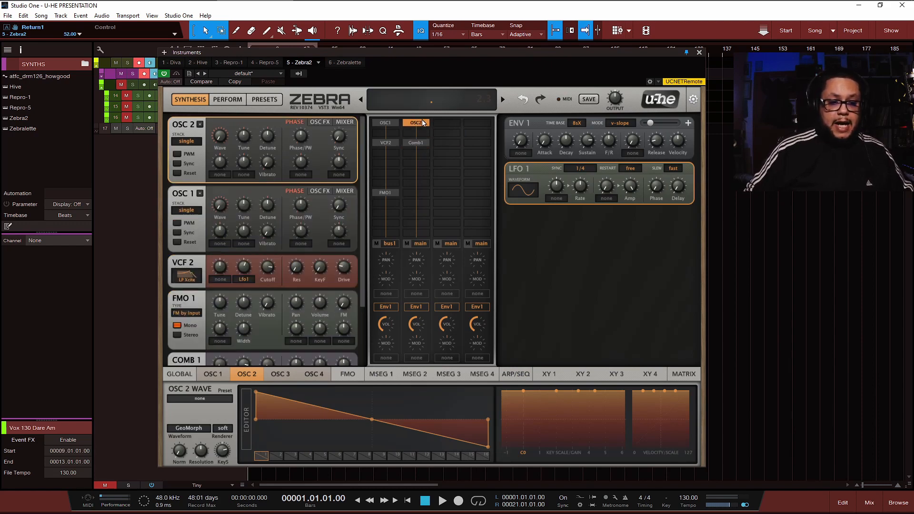
{"action": "right_click", "coordinate": [441, 123]}
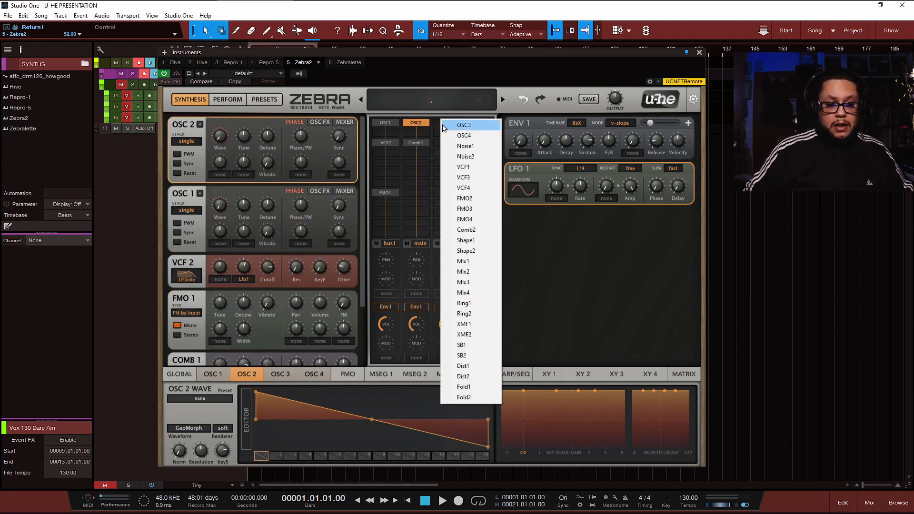
{"action": "left_click", "coordinate": [468, 125]}
{"action": "right_click", "coordinate": [476, 121]}
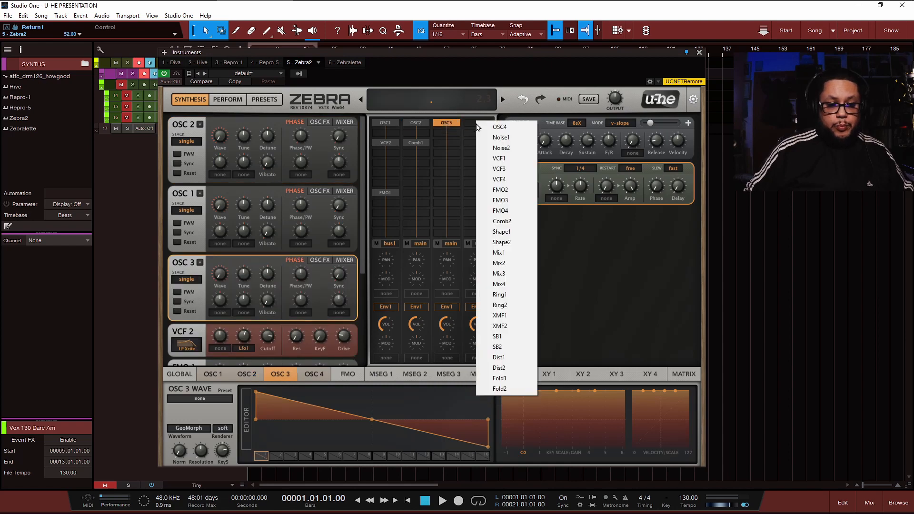
{"action": "left_click", "coordinate": [485, 125]}
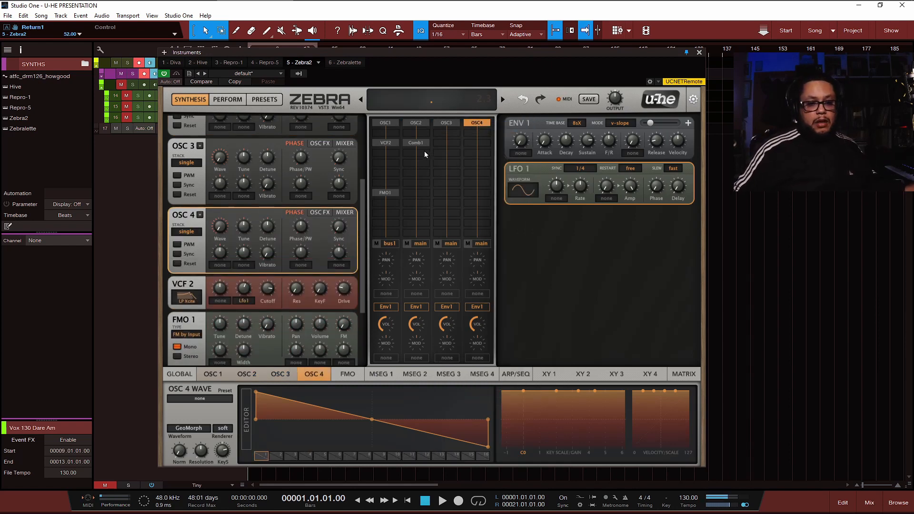
Set the oscillator stack to dual for OSC 3 and to eleven for OSC 4.
{"action": "left_click", "coordinate": [187, 168]}
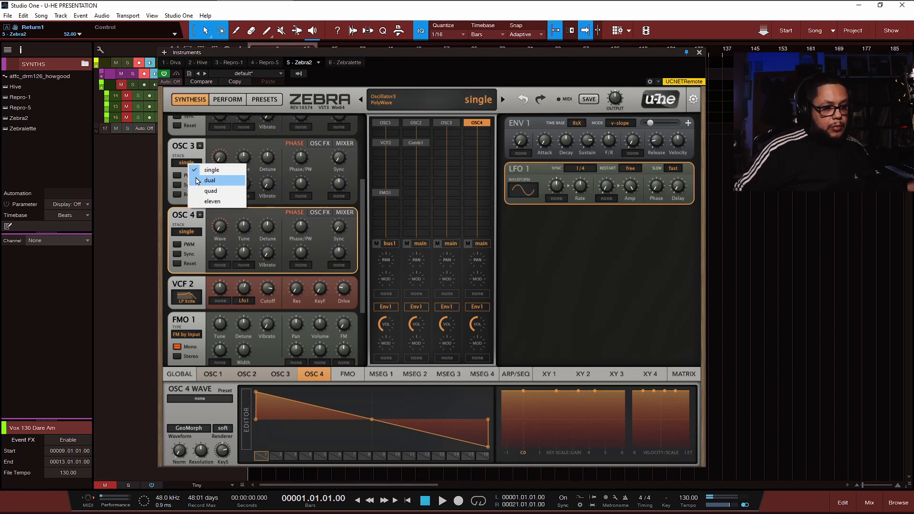
{"action": "left_click", "coordinate": [199, 178]}
{"action": "left_click", "coordinate": [189, 232]}
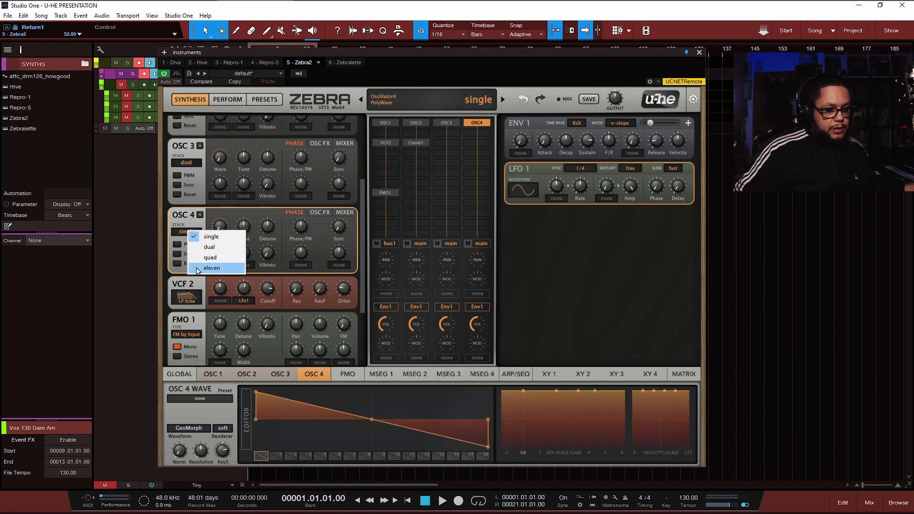
{"action": "left_click", "coordinate": [200, 269]}
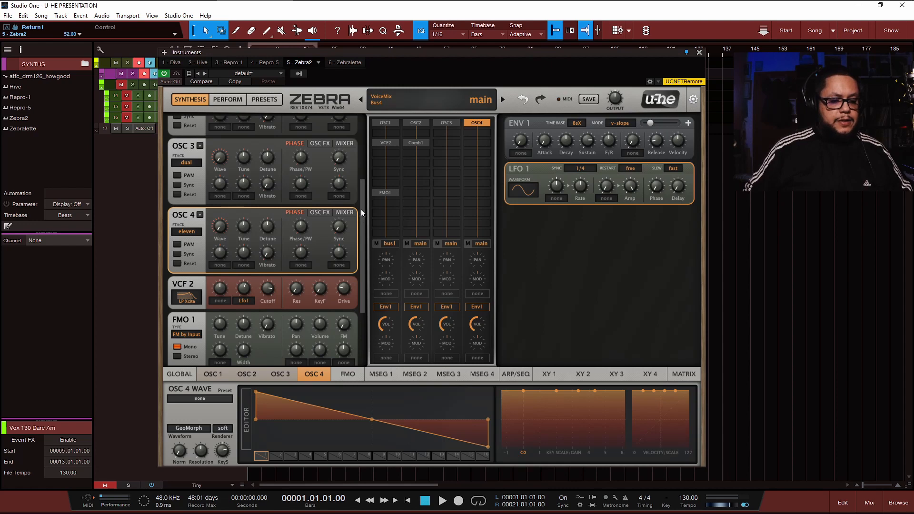
{"action": "left_click_drag", "start_coordinate": [361, 209], "coordinate": [366, 270]}
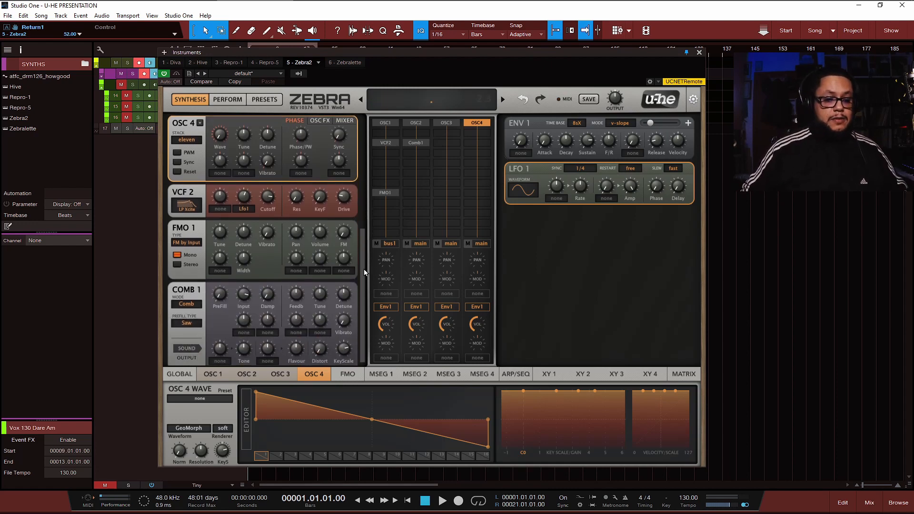
{"action": "left_click_drag", "start_coordinate": [363, 269], "coordinate": [361, 272]}
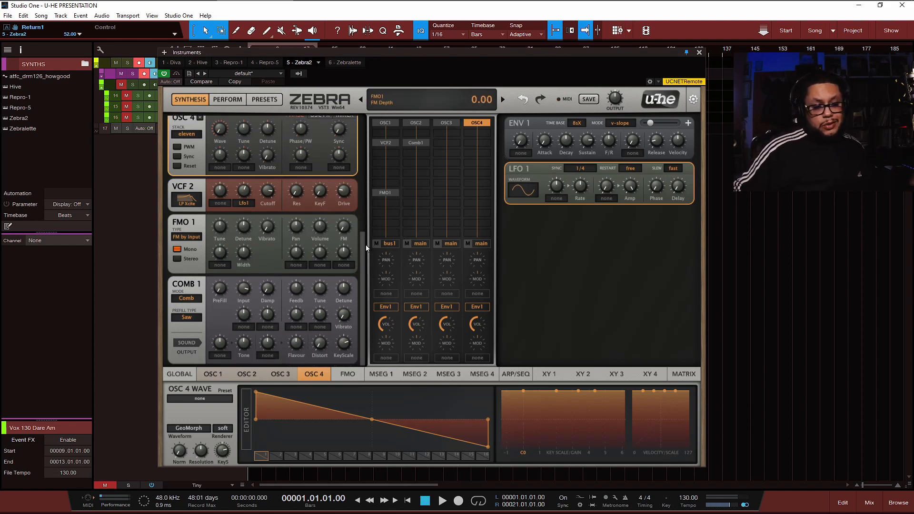
{"action": "mouse_move", "coordinate": [363, 235]}
{"action": "left_mouse_down"}
{"action": "mouse_move", "coordinate": [363, 216]}
{"action": "mouse_move", "coordinate": [367, 243]}
{"action": "left_mouse_up"}
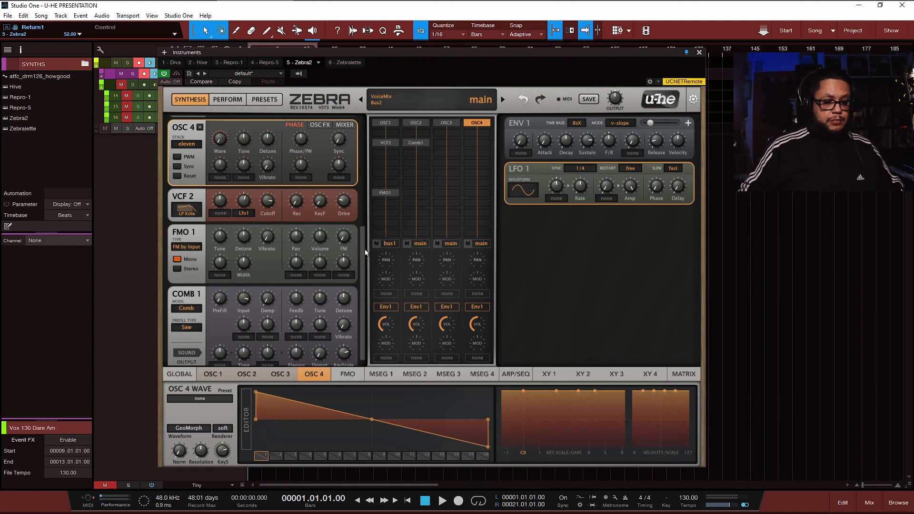
{"action": "left_click_drag", "start_coordinate": [365, 249], "coordinate": [365, 262]}
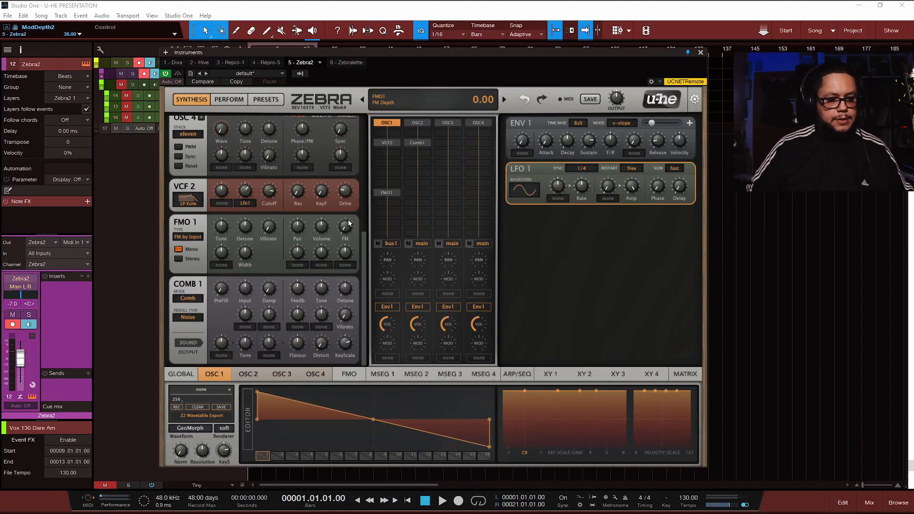
Remove Comb1 from the second lane and FMO1 from the first lane.
{"action": "left_click", "coordinate": [409, 144]}
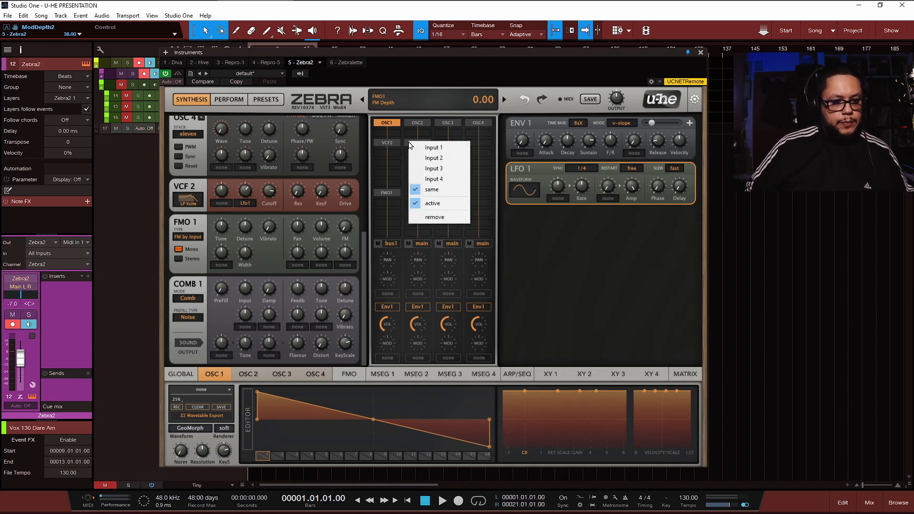
{"action": "left_click", "coordinate": [433, 217]}
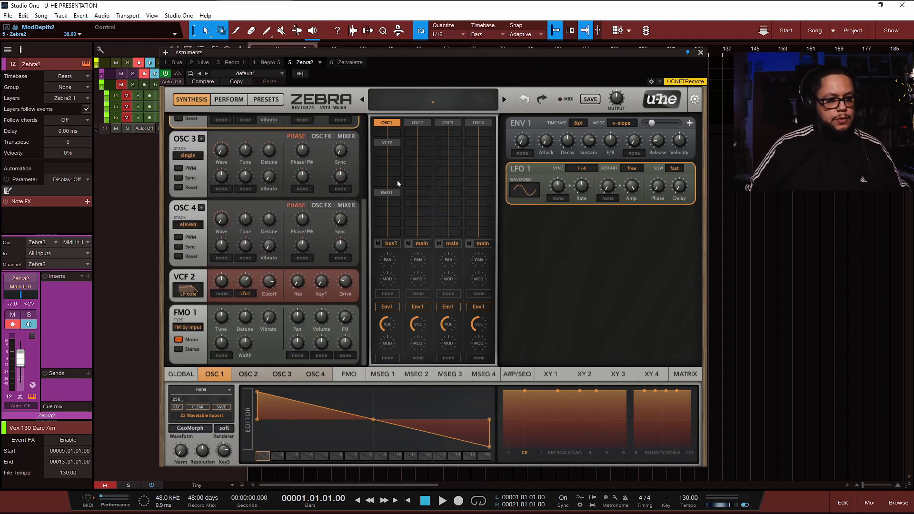
{"action": "left_click", "coordinate": [387, 199]}
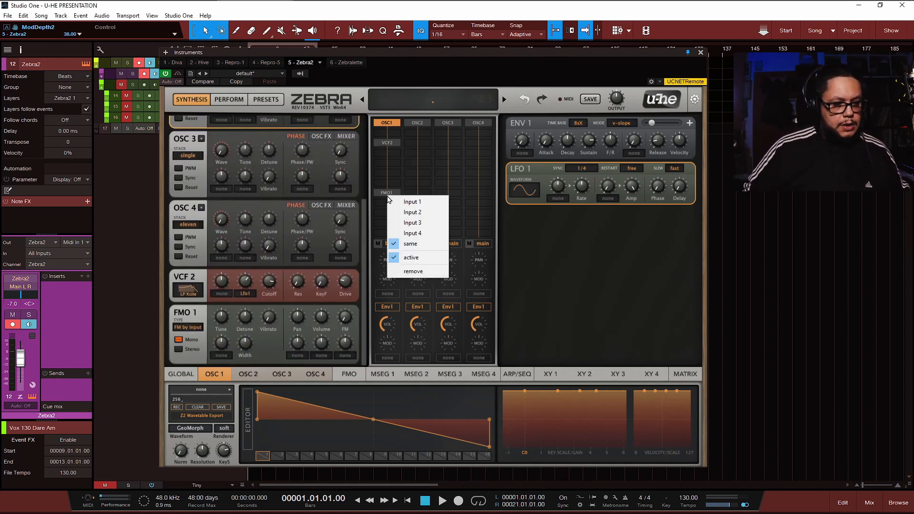
{"action": "left_click", "coordinate": [409, 266]}
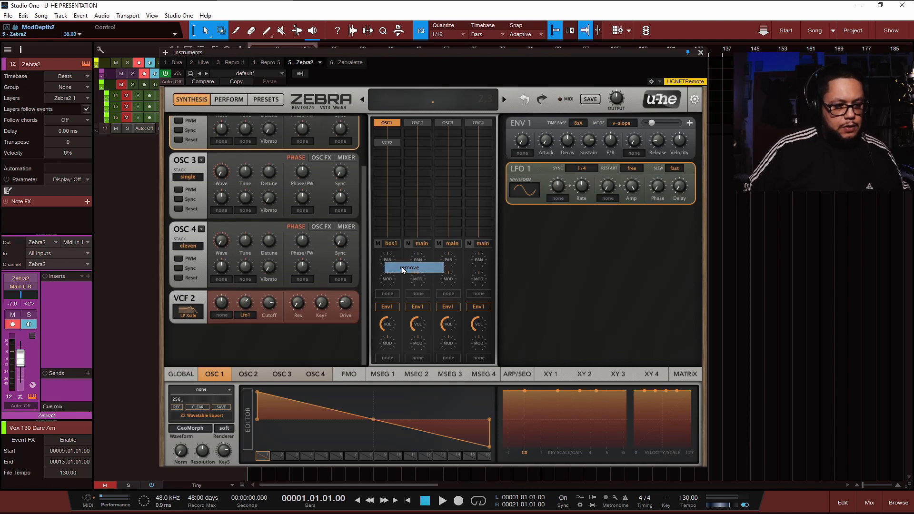
Remove OSC2, OSC3 and OSC4 from the second, third and fourth lanes of the module grid.
{"action": "left_click", "coordinate": [422, 124]}
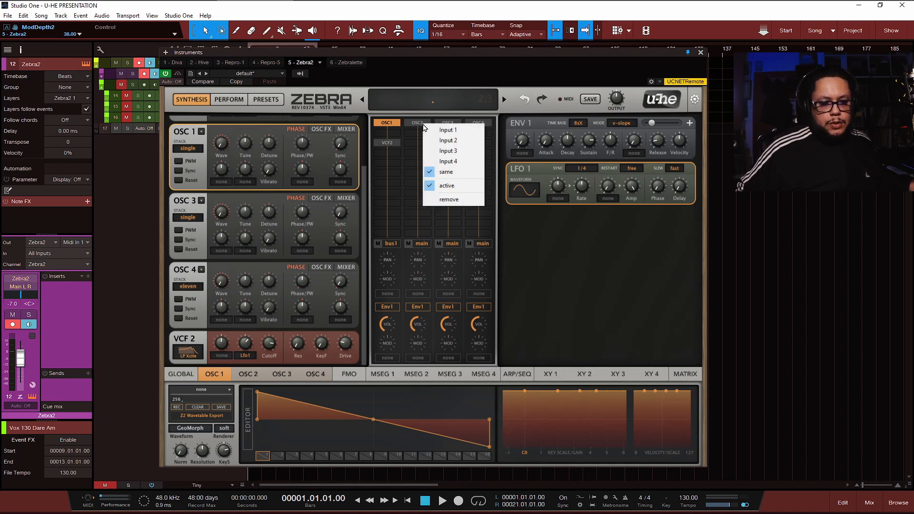
{"action": "left_click", "coordinate": [445, 198]}
{"action": "left_click", "coordinate": [444, 123]}
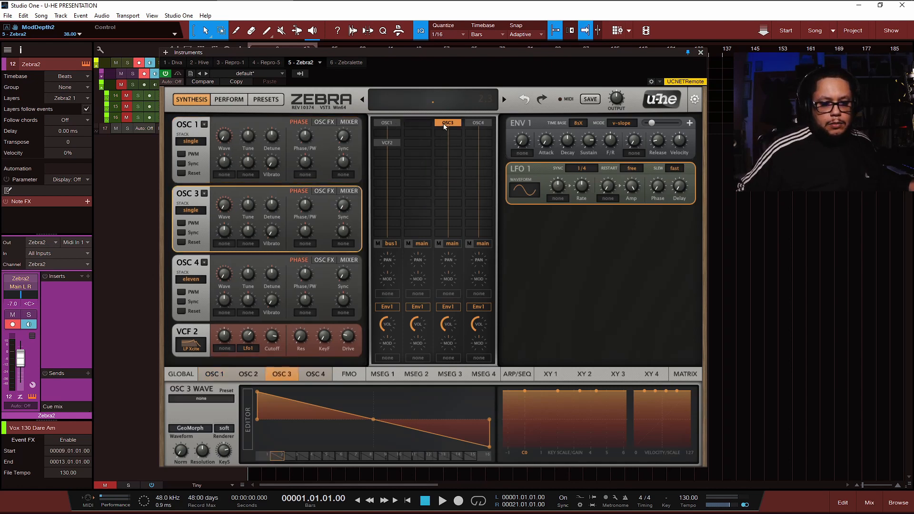
{"action": "left_click", "coordinate": [449, 124]}
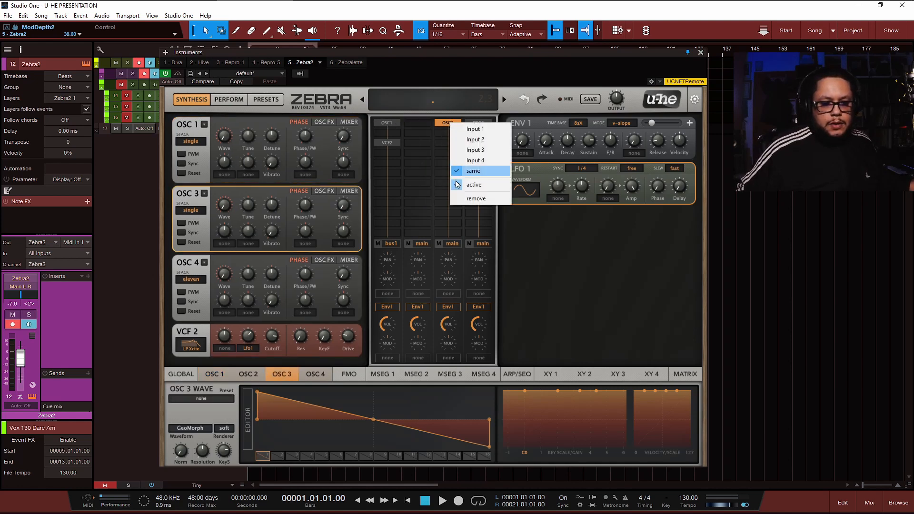
{"action": "left_click", "coordinate": [468, 199]}
{"action": "left_click", "coordinate": [474, 122]}
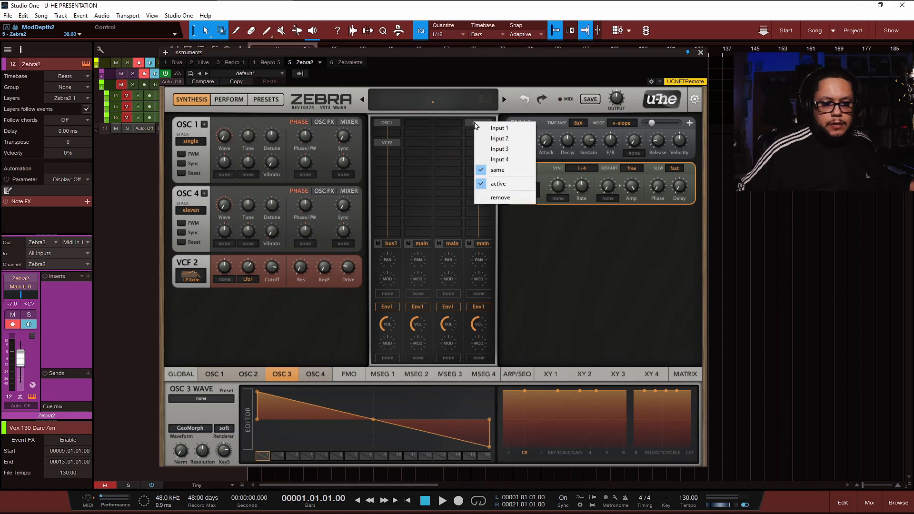
{"action": "left_click", "coordinate": [495, 199]}
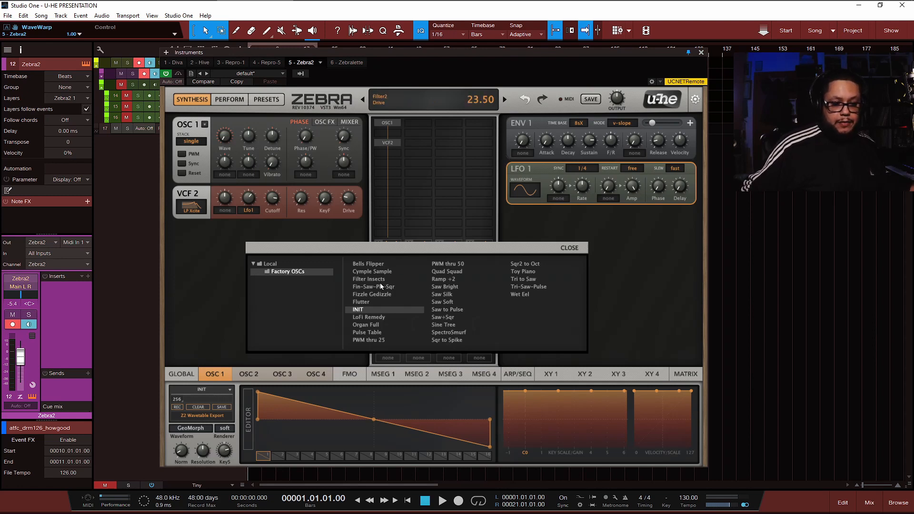
Try the Fin-Saw-Pls-Sqr factory wave on OSC 1, move the preset browser up, and load Saw Bright instead.
{"action": "left_click", "coordinate": [381, 286]}
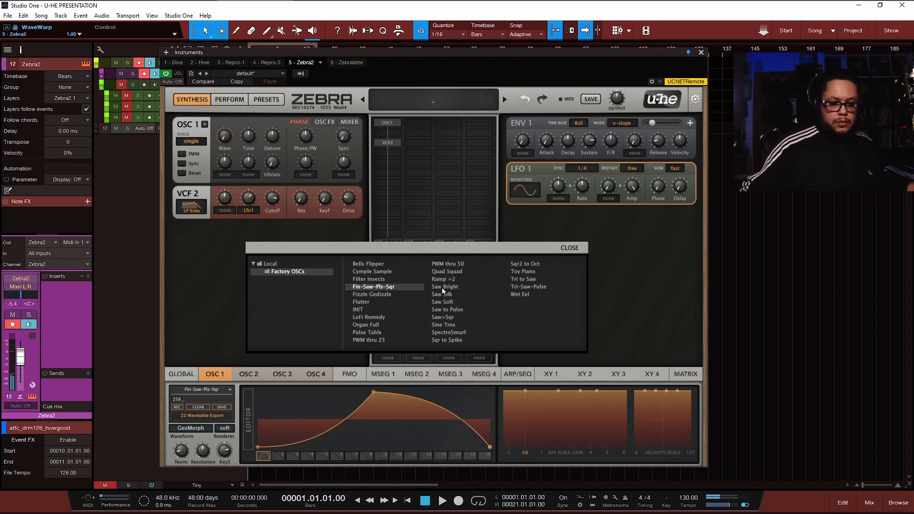
{"action": "left_click_drag", "start_coordinate": [449, 252], "coordinate": [403, 235]}
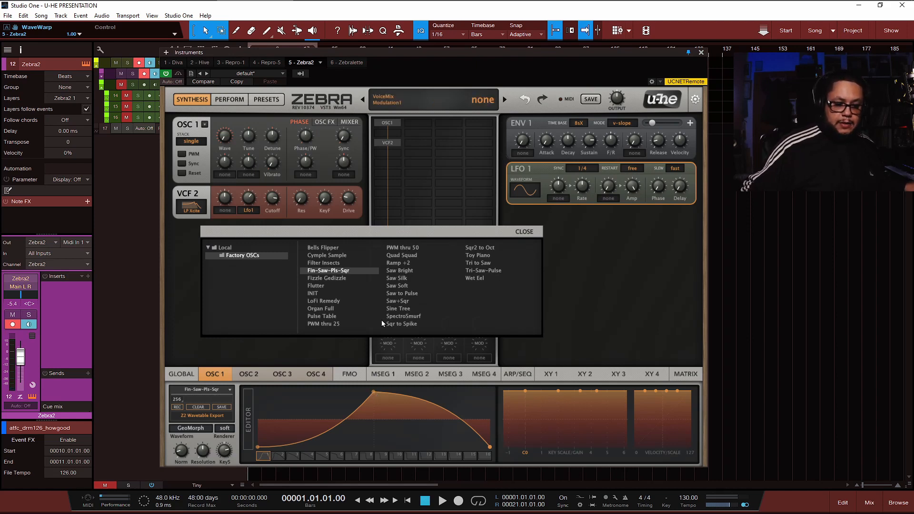
{"action": "left_click", "coordinate": [396, 271]}
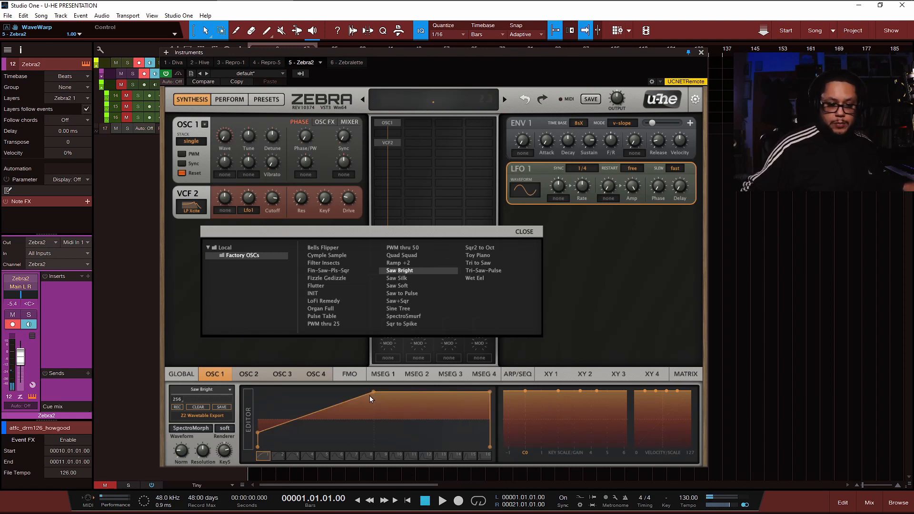
Reshape OSC 1's wave curves by moving wave 1's middle point late and low and wave 5's peak near the start.
{"action": "left_click_drag", "start_coordinate": [375, 393], "coordinate": [454, 432]}
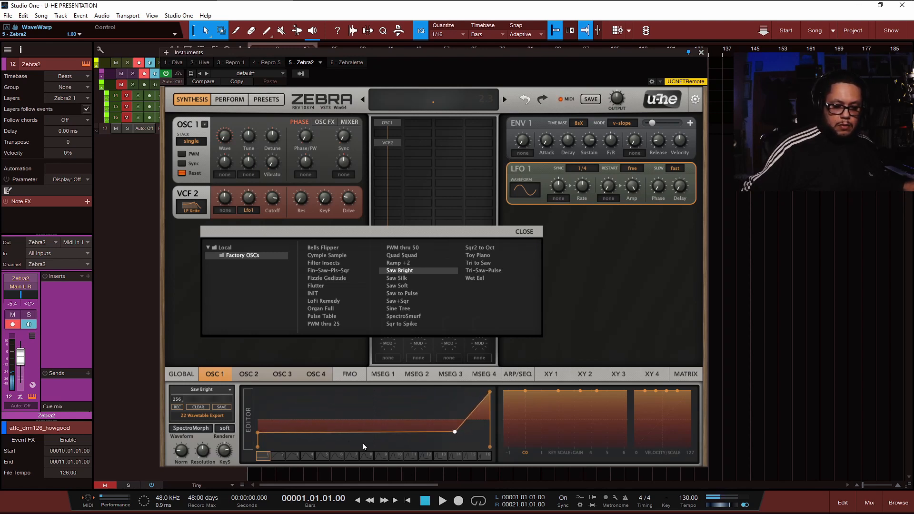
{"action": "left_click_drag", "start_coordinate": [281, 457], "coordinate": [326, 429]}
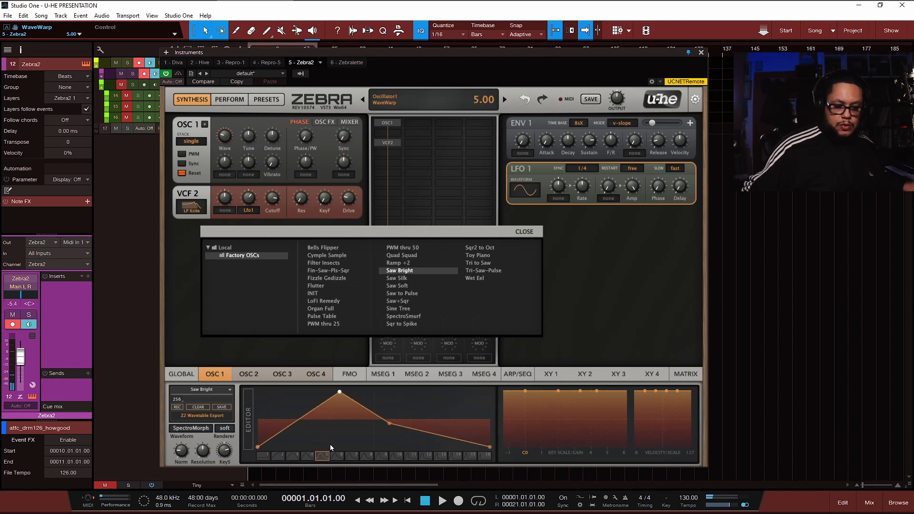
{"action": "left_click_drag", "start_coordinate": [339, 392], "coordinate": [269, 397]}
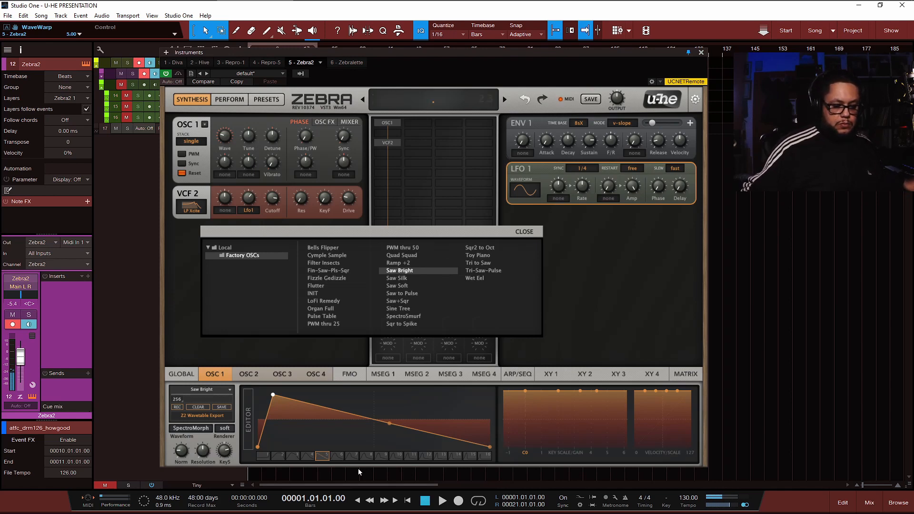
Compare OSC 1's wavetable slots by switching between waves 1, 2 and 16 and ending on wave 3.
{"action": "left_click", "coordinate": [263, 456]}
{"action": "left_click", "coordinate": [279, 455]}
{"action": "left_click", "coordinate": [482, 456]}
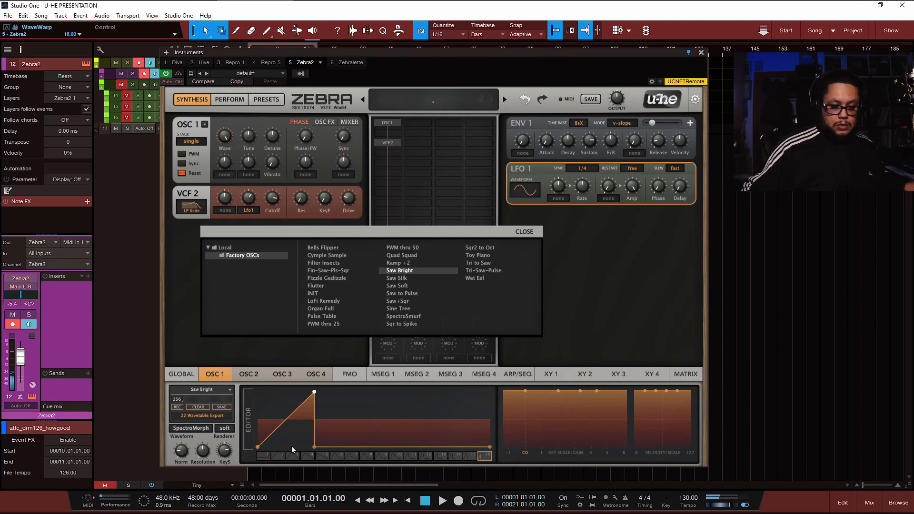
{"action": "left_click", "coordinate": [265, 457]}
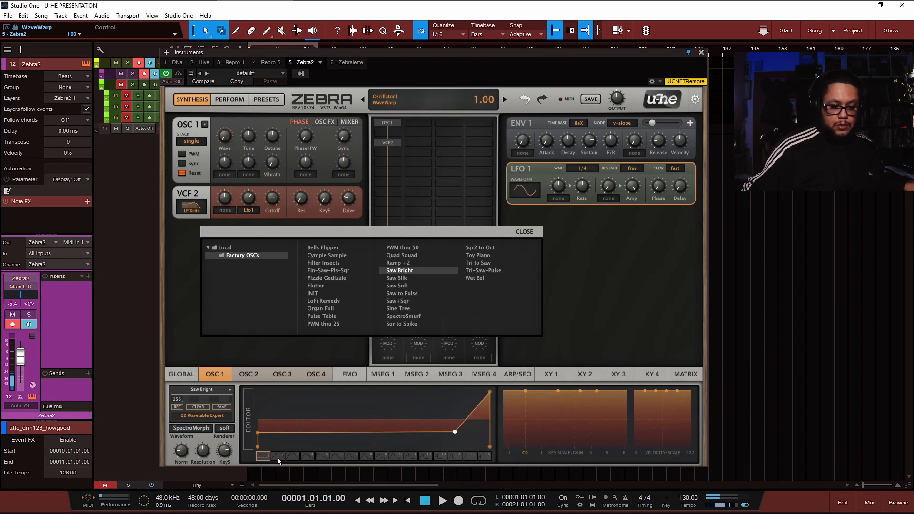
{"action": "left_click", "coordinate": [279, 458]}
{"action": "left_click", "coordinate": [266, 458]}
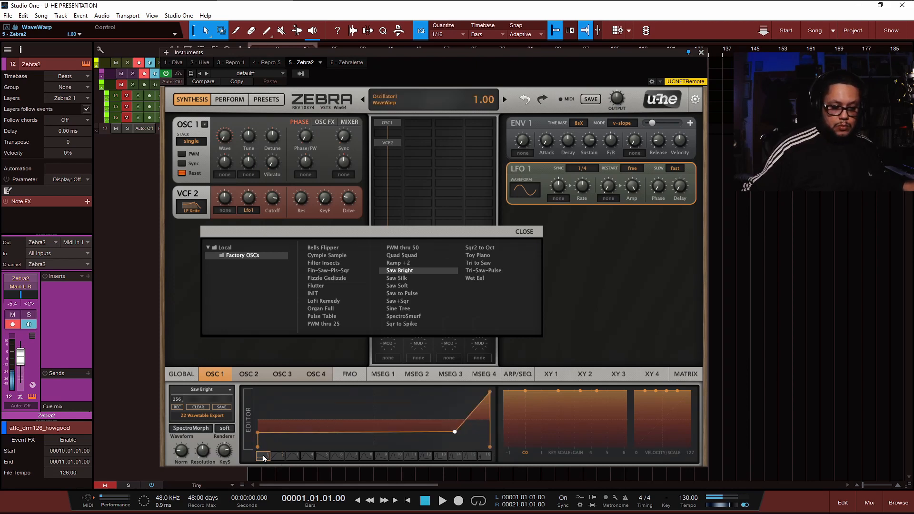
{"action": "left_click", "coordinate": [292, 458]}
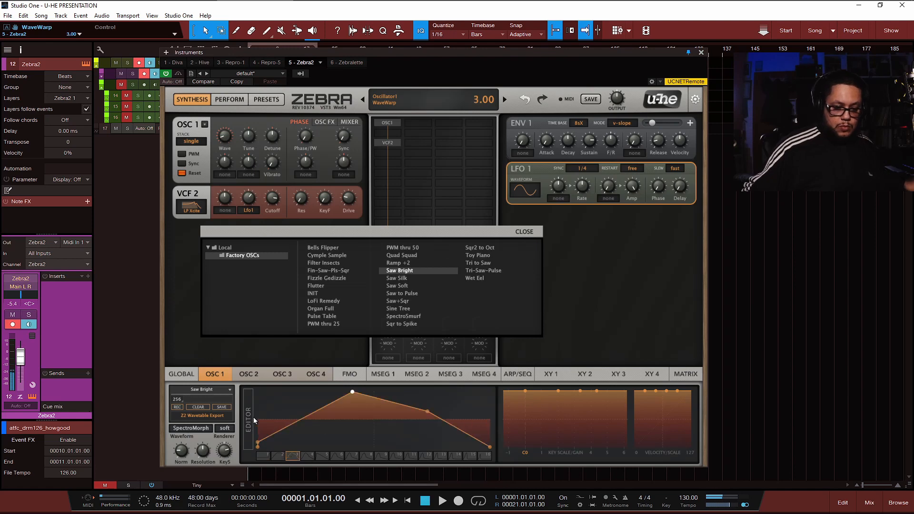
Close and reopen OSC 1's wave preset browser, try Saw to Pulse, and load the SpectroSmurf factory wave.
{"action": "left_click", "coordinate": [522, 235]}
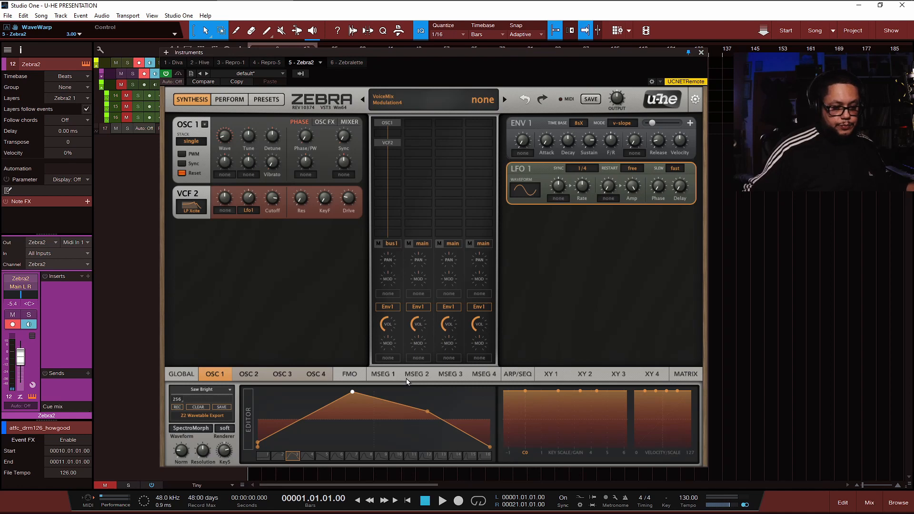
{"action": "left_click", "coordinate": [230, 392]}
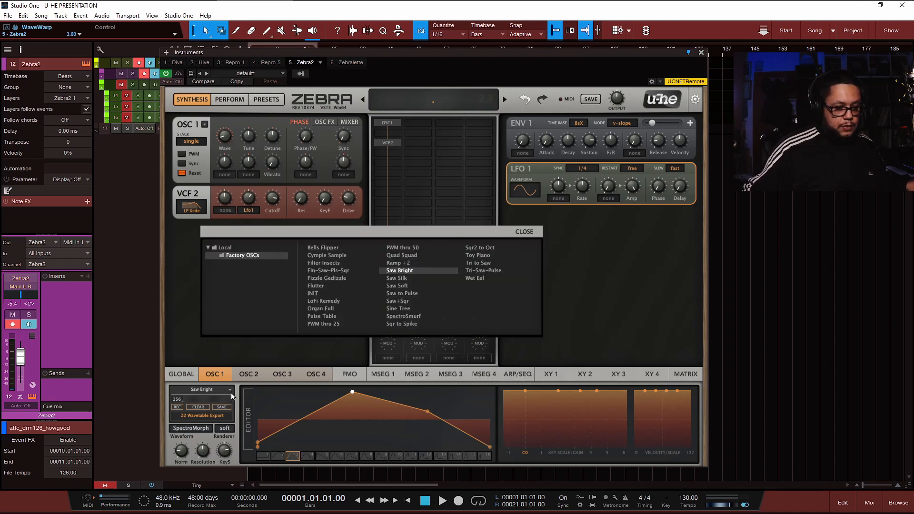
{"action": "left_click", "coordinate": [412, 294]}
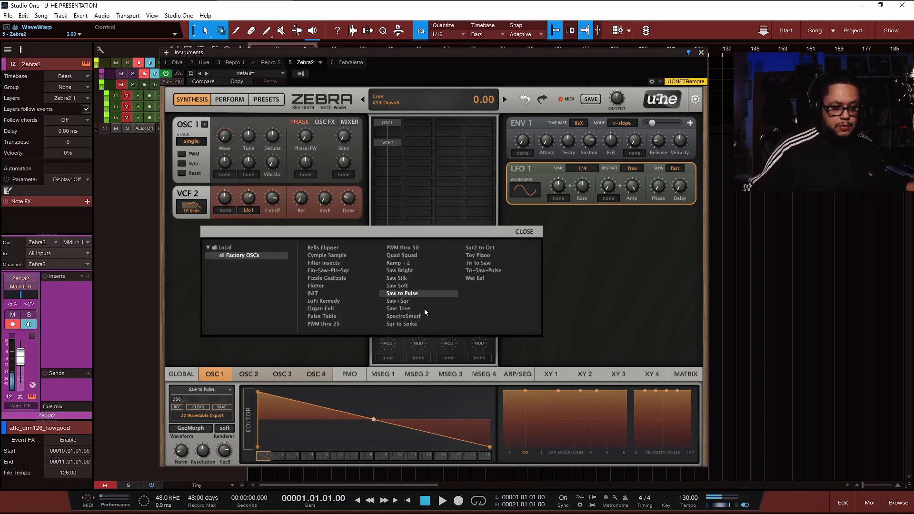
{"action": "left_click", "coordinate": [423, 316]}
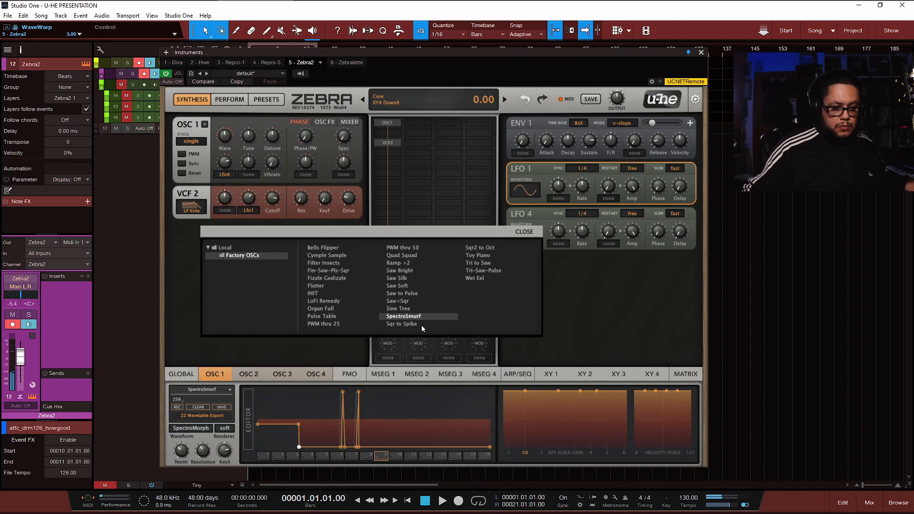
Load the Sqr to Spike factory wave on OSC 1 and close the wave preset browser.
{"action": "left_click", "coordinate": [422, 325]}
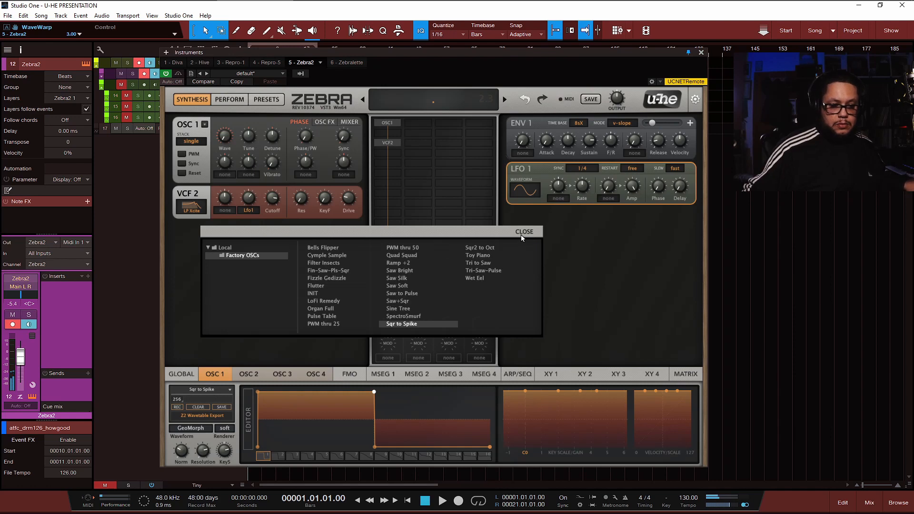
{"action": "left_click", "coordinate": [521, 235]}
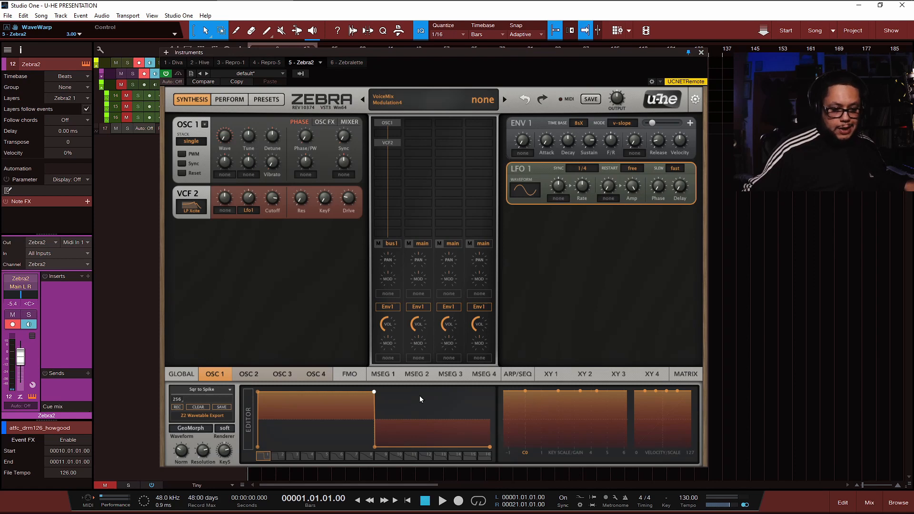
Add Delay1 below the reverb in the global effects grid and set the Bus 1 return level to 62.50.
{"action": "left_click", "coordinate": [183, 375]}
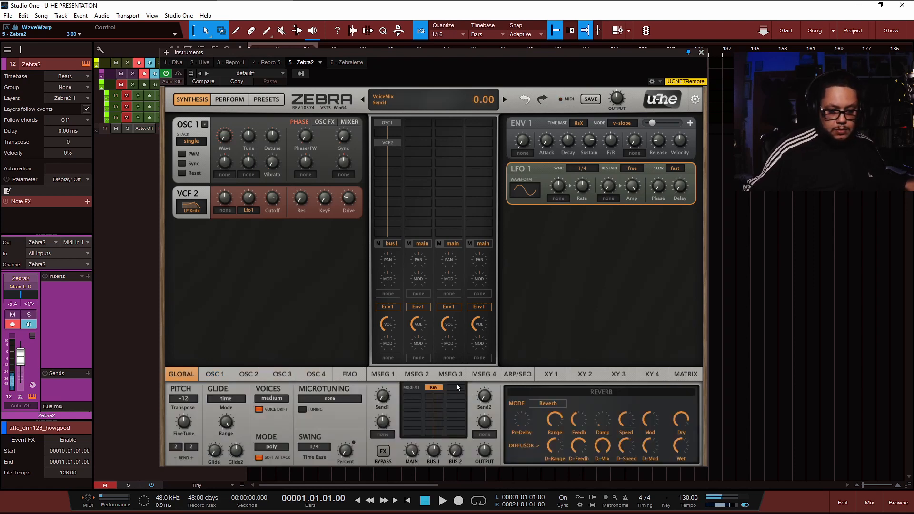
{"action": "left_click", "coordinate": [435, 399]}
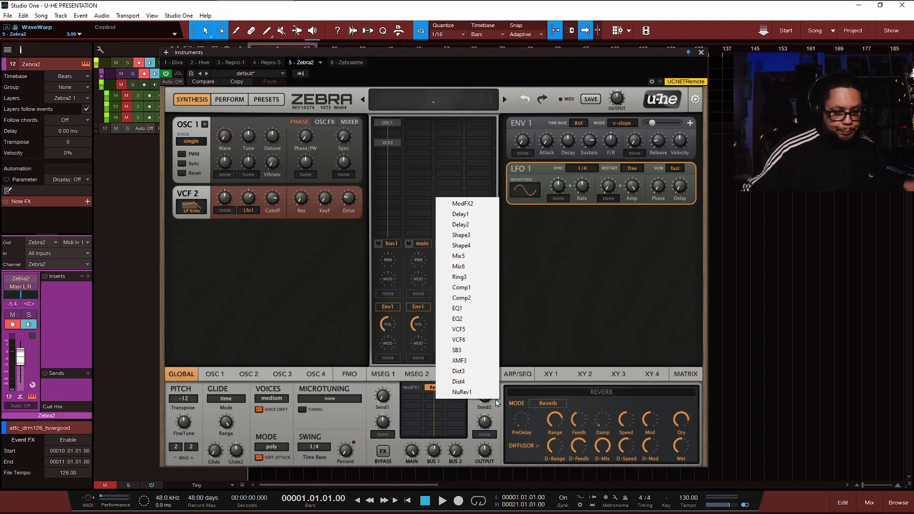
{"action": "left_click", "coordinate": [476, 213]}
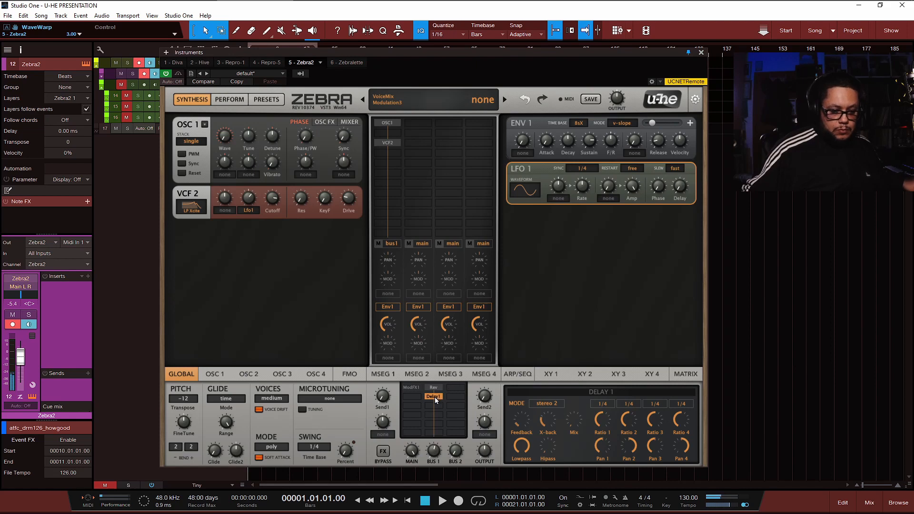
{"action": "mouse_move", "coordinate": [434, 451]}
{"action": "left_mouse_down"}
{"action": "mouse_move", "coordinate": [435, 439]}
{"action": "mouse_move", "coordinate": [435, 461]}
{"action": "left_mouse_up"}
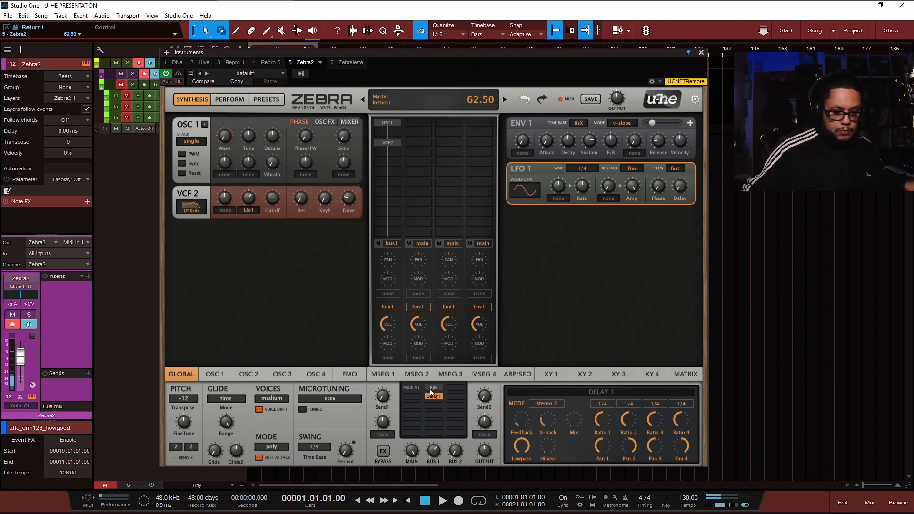
Examine the modulation sources offered for the first mixer lane's pan and dismiss the choices.
{"action": "left_click_drag", "start_coordinate": [490, 401], "coordinate": [482, 342]}
{"action": "left_click_drag", "start_coordinate": [383, 396], "coordinate": [375, 357]}
{"action": "left_click", "coordinate": [400, 294]}
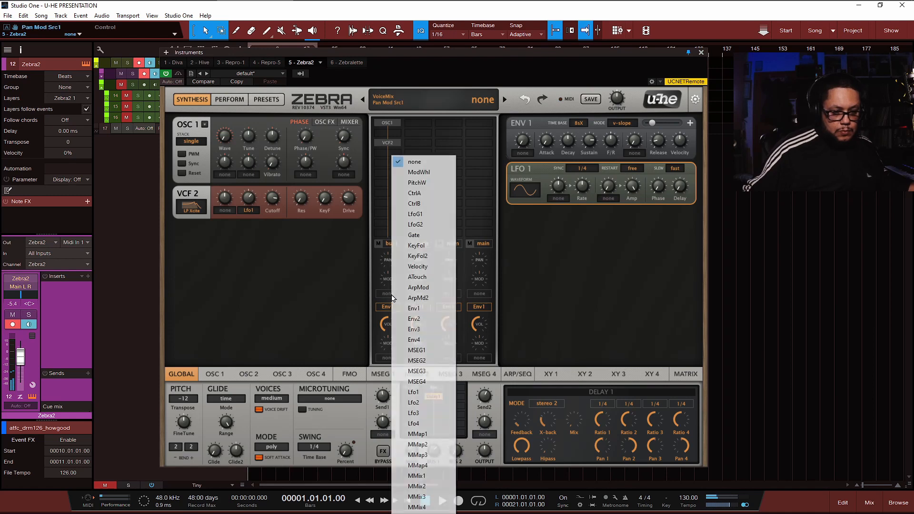
{"action": "left_click", "coordinate": [353, 281]}
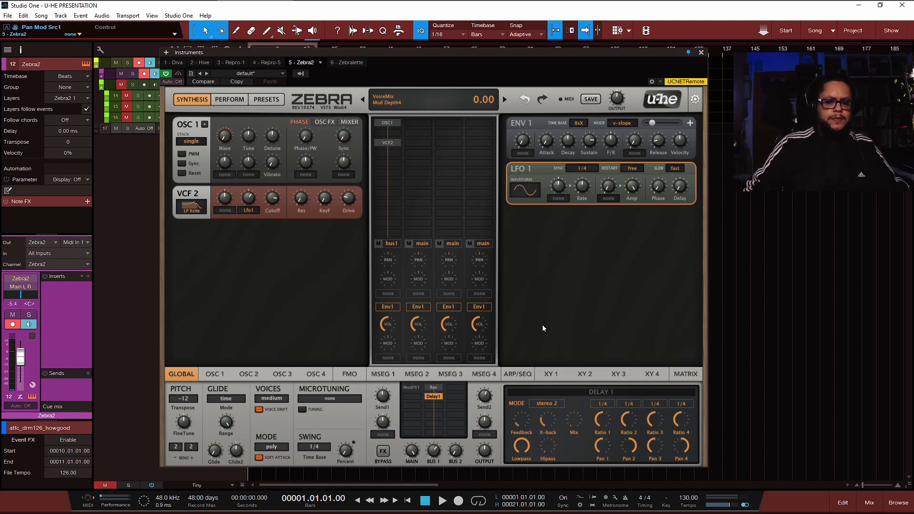
{"action": "left_click", "coordinate": [389, 294]}
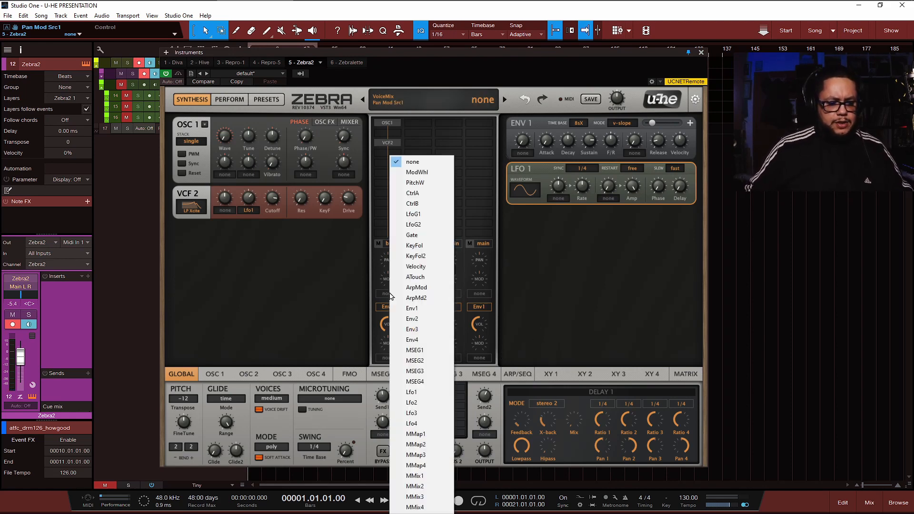
{"action": "left_click", "coordinate": [496, 240]}
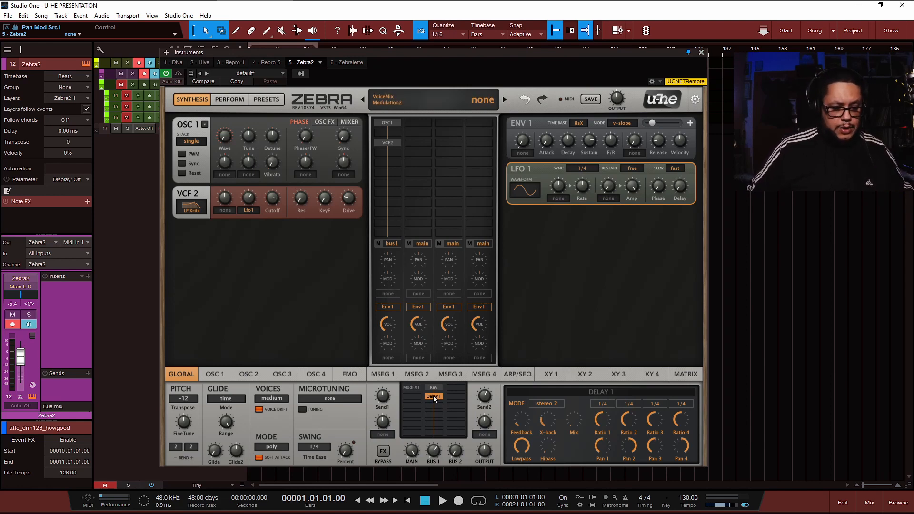
{"action": "left_click_drag", "start_coordinate": [445, 389], "coordinate": [450, 393]}
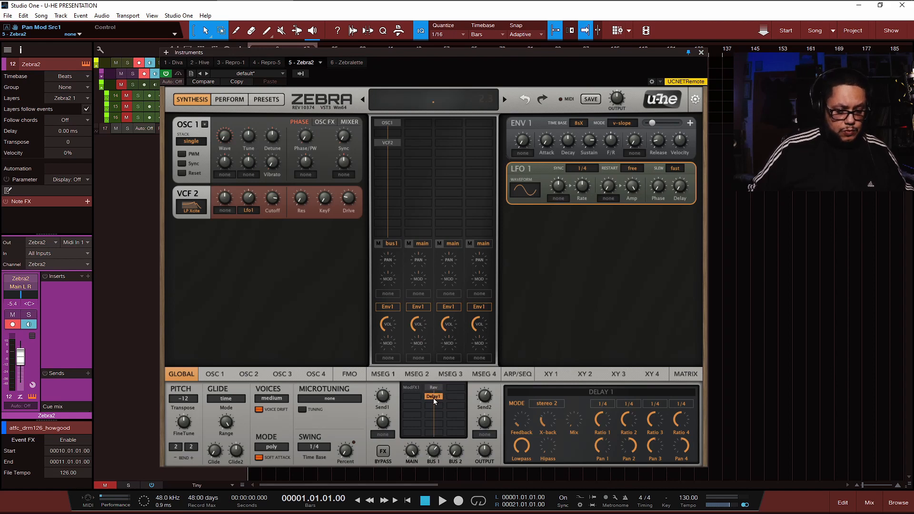
{"action": "left_click_drag", "start_coordinate": [429, 401], "coordinate": [430, 395]}
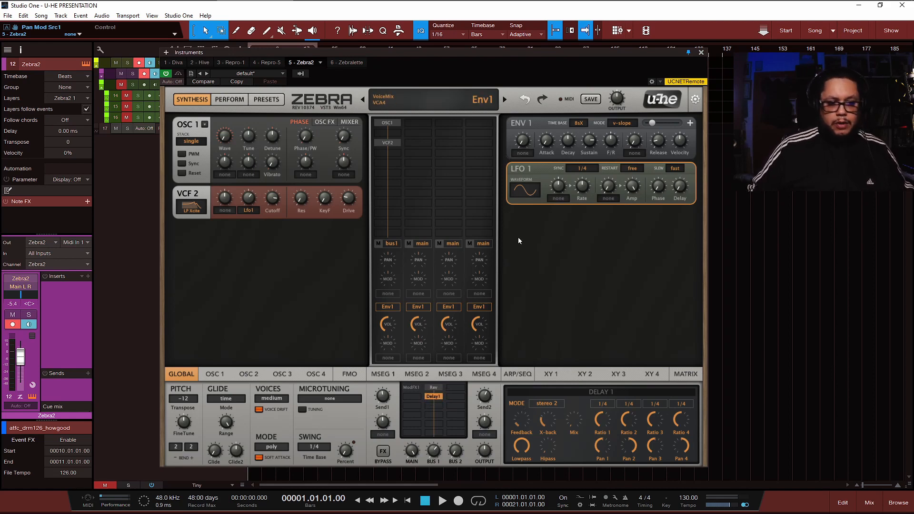
Open the preset browser and look through the Leaders, Fillers, Noises, MIDI Programs and Bassics folders.
{"action": "left_click_drag", "start_coordinate": [514, 50], "coordinate": [546, 54]}
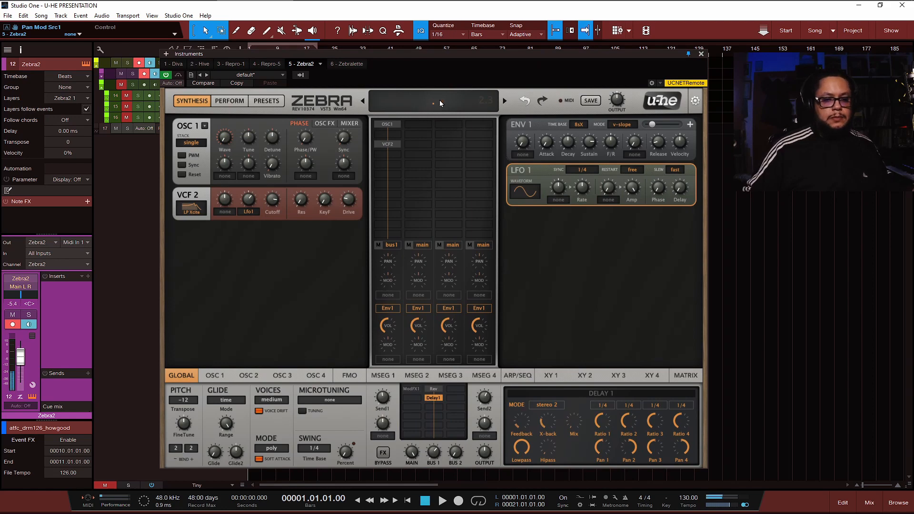
{"action": "left_click", "coordinate": [266, 102]}
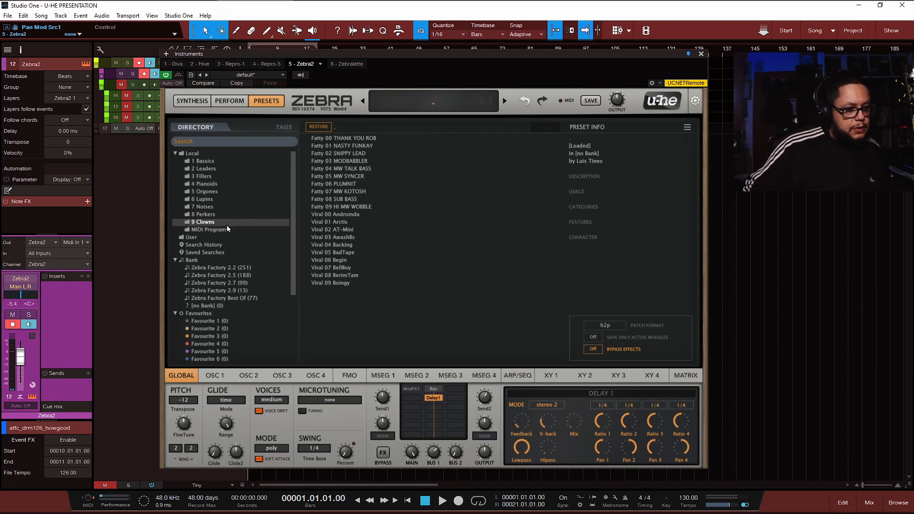
{"action": "left_click", "coordinate": [219, 169]}
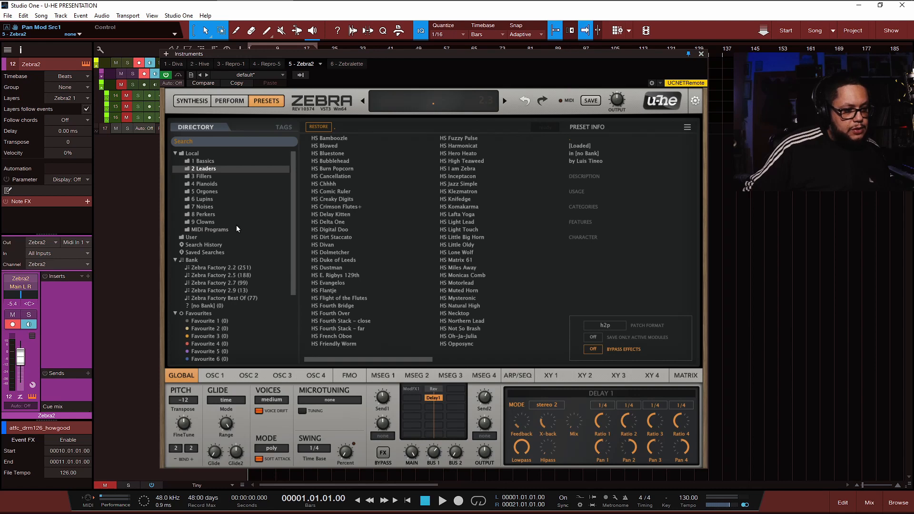
{"action": "left_click", "coordinate": [218, 176]}
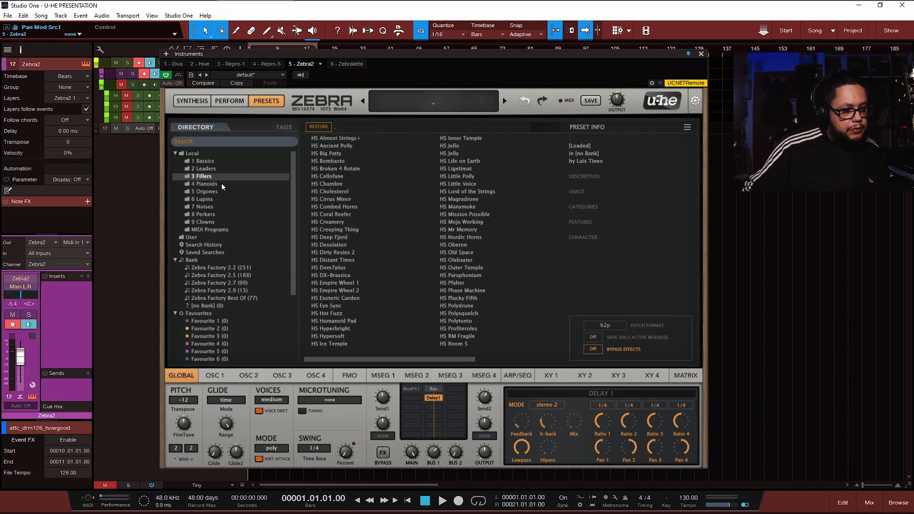
{"action": "left_click", "coordinate": [216, 206]}
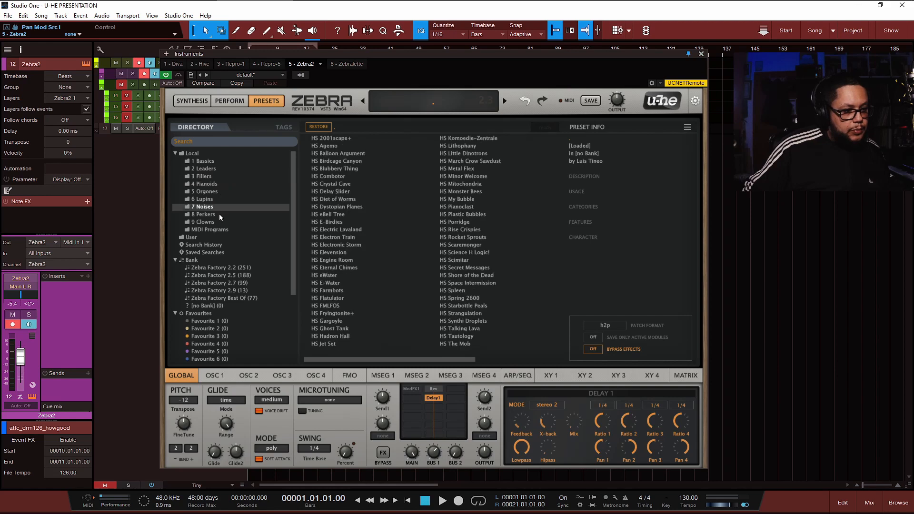
{"action": "left_click", "coordinate": [222, 227]}
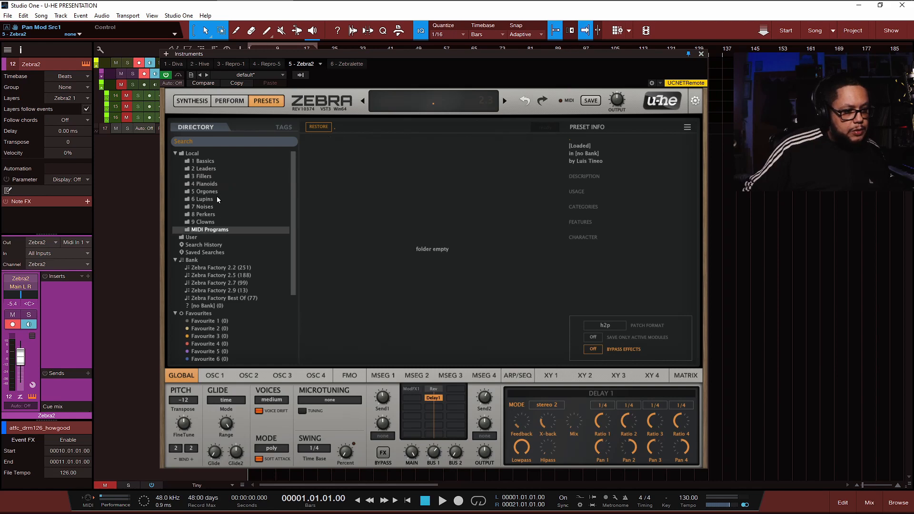
{"action": "left_click", "coordinate": [211, 161]}
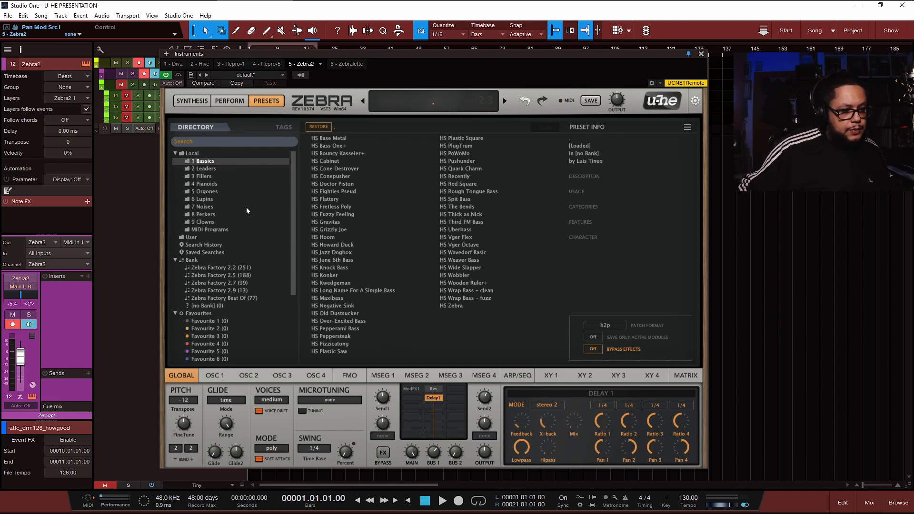
{"action": "left_click_drag", "start_coordinate": [291, 242], "coordinate": [292, 298]}
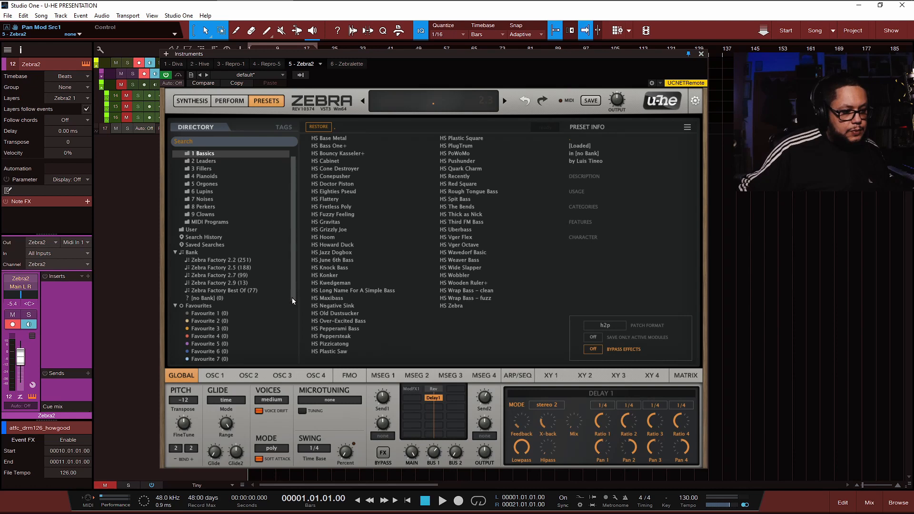
{"action": "scroll", "coordinate": [272, 255], "scroll_direction": "up", "scroll_amount": 1}
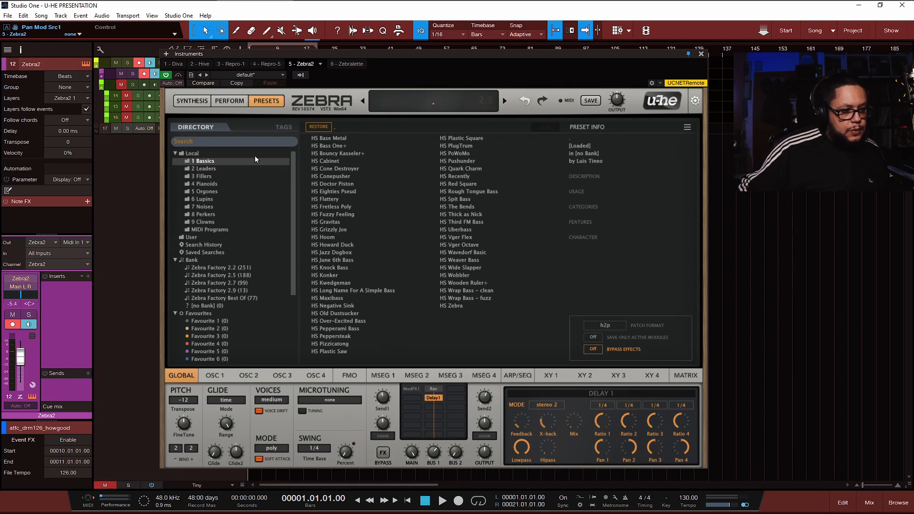
Audition HS Bike Spoke Harp and HS Major Bell+ from the Pianoids folder, then load HS Mostly Harmless.
{"action": "left_click", "coordinate": [219, 176]}
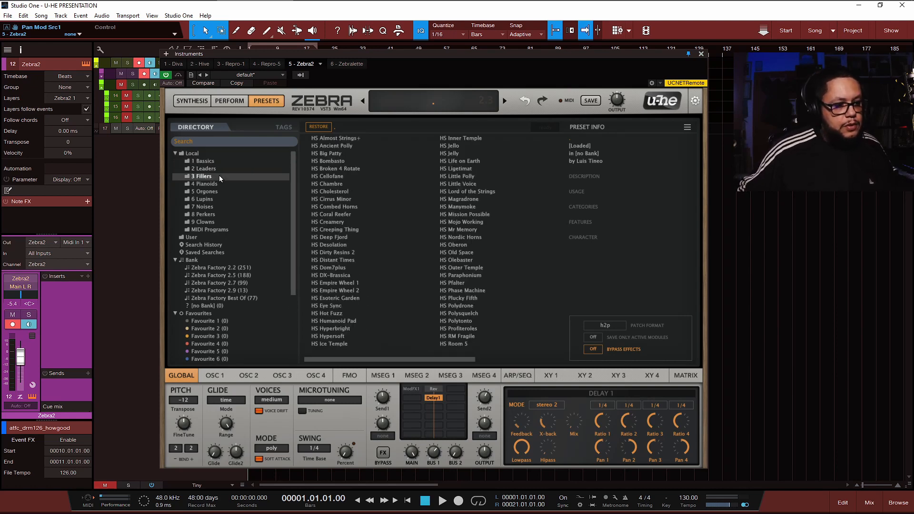
{"action": "left_click", "coordinate": [222, 185]}
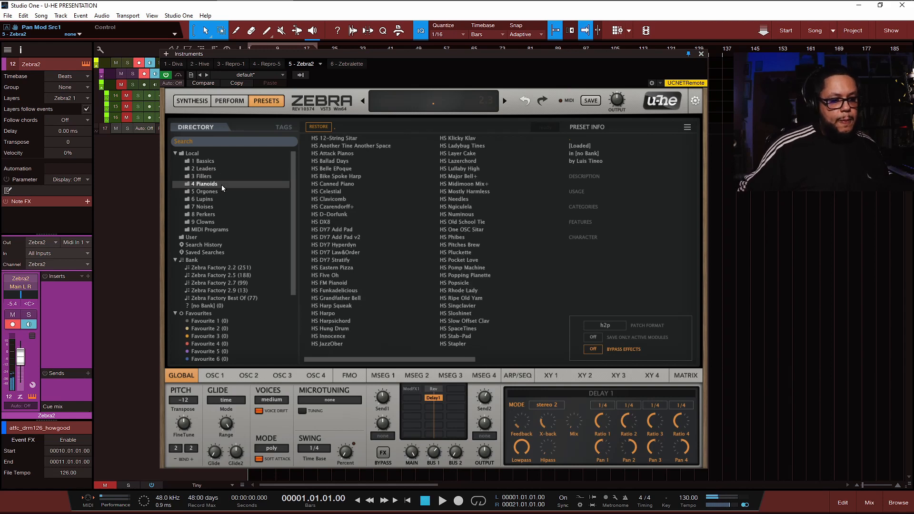
{"action": "left_click", "coordinate": [333, 179]}
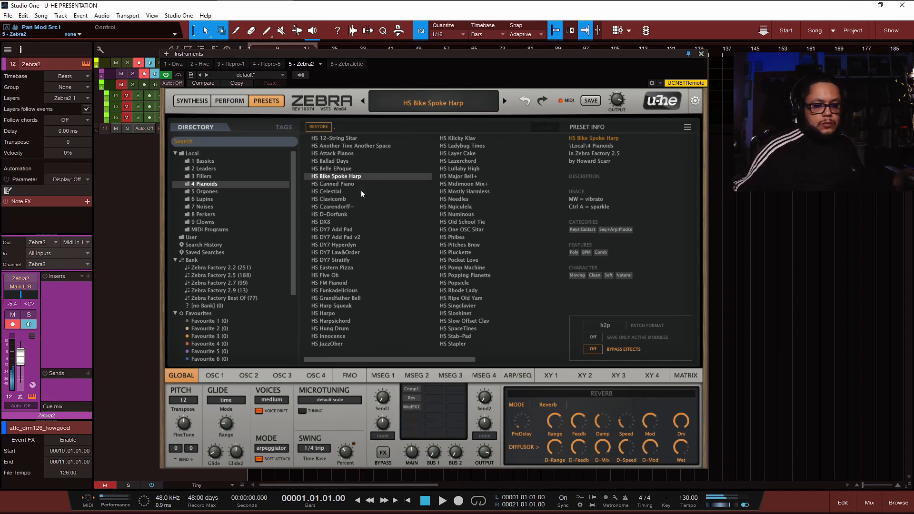
{"action": "left_click", "coordinate": [470, 177]}
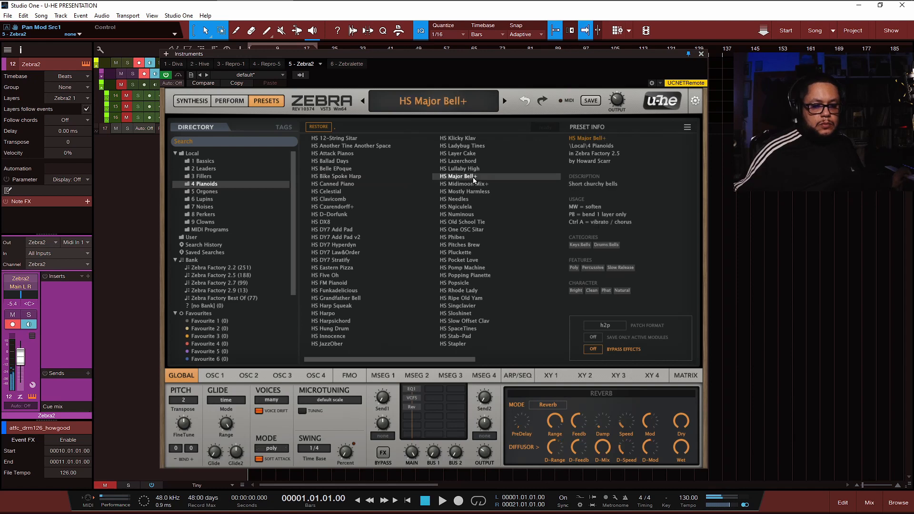
{"action": "left_click", "coordinate": [460, 191]}
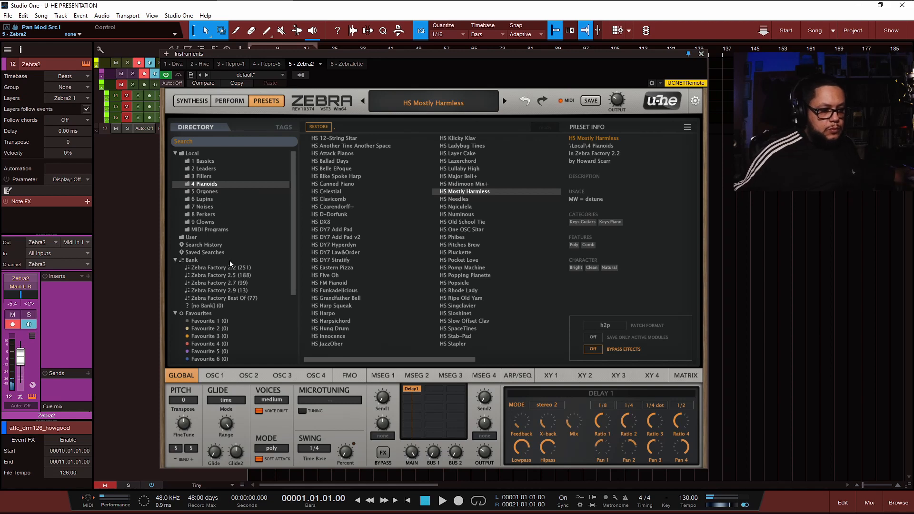
Expand the preset tag Categories and the Seq+Arp category to reveal its subcategories.
{"action": "left_click_drag", "start_coordinate": [292, 246], "coordinate": [290, 321]}
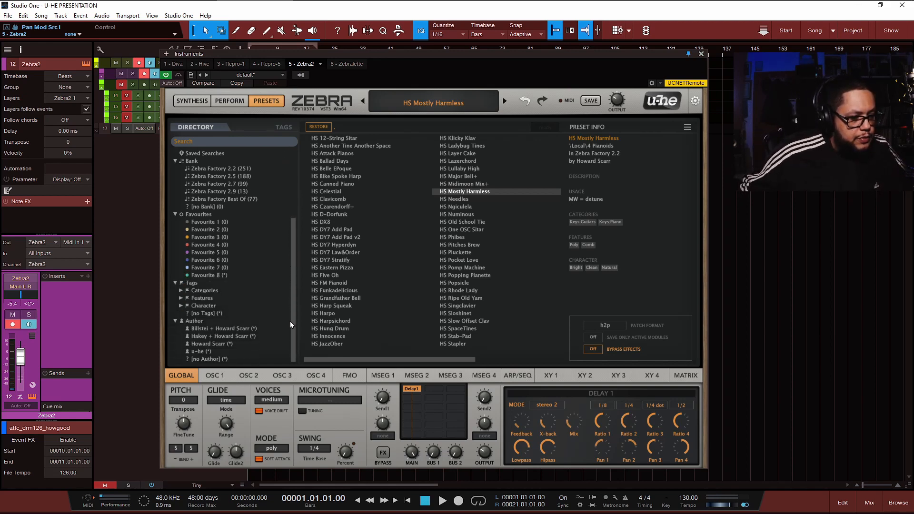
{"action": "left_click", "coordinate": [180, 290]}
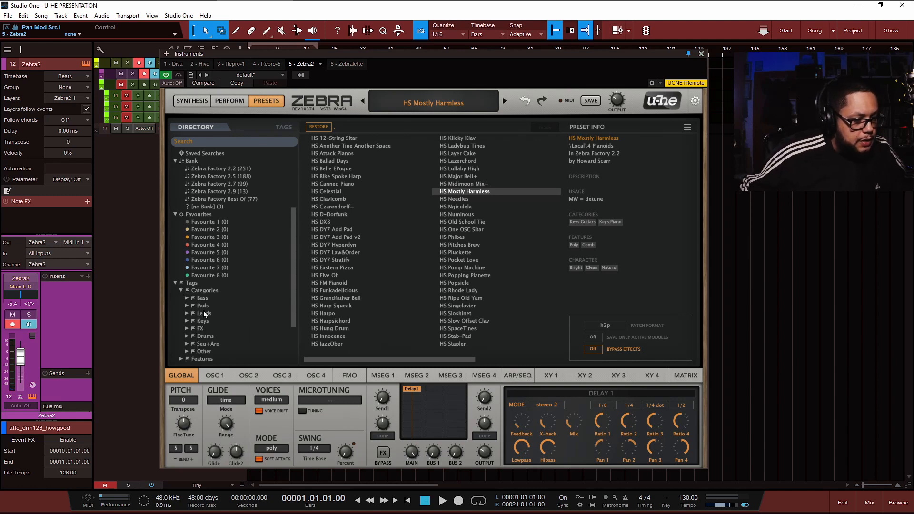
{"action": "left_click", "coordinate": [205, 344]}
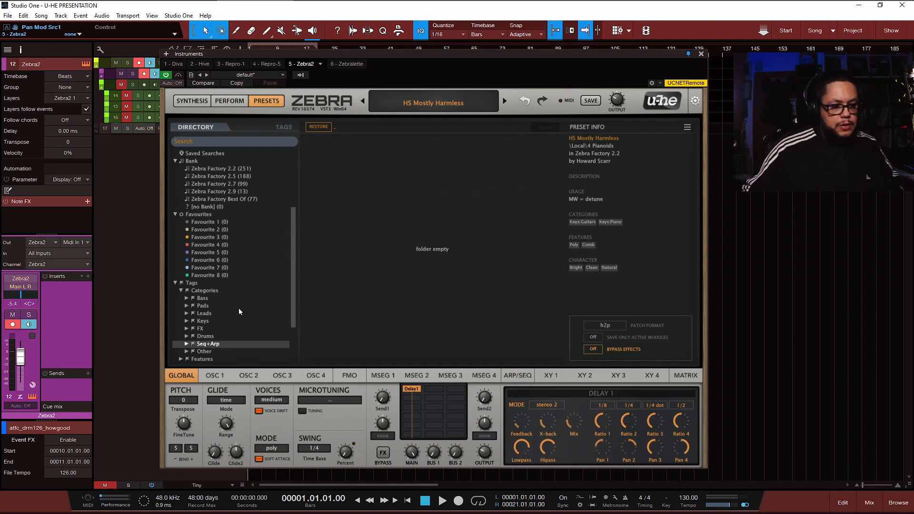
{"action": "left_click", "coordinate": [186, 344]}
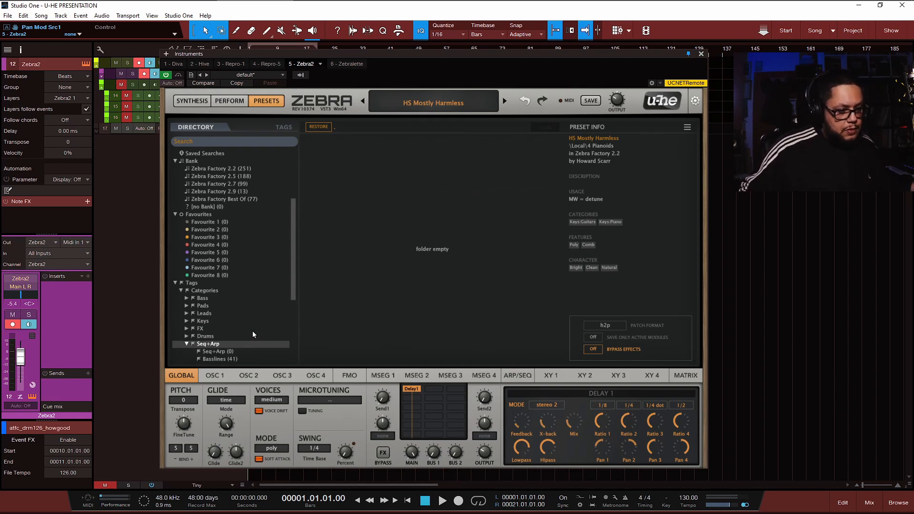
{"action": "left_click_drag", "start_coordinate": [293, 287], "coordinate": [285, 322]}
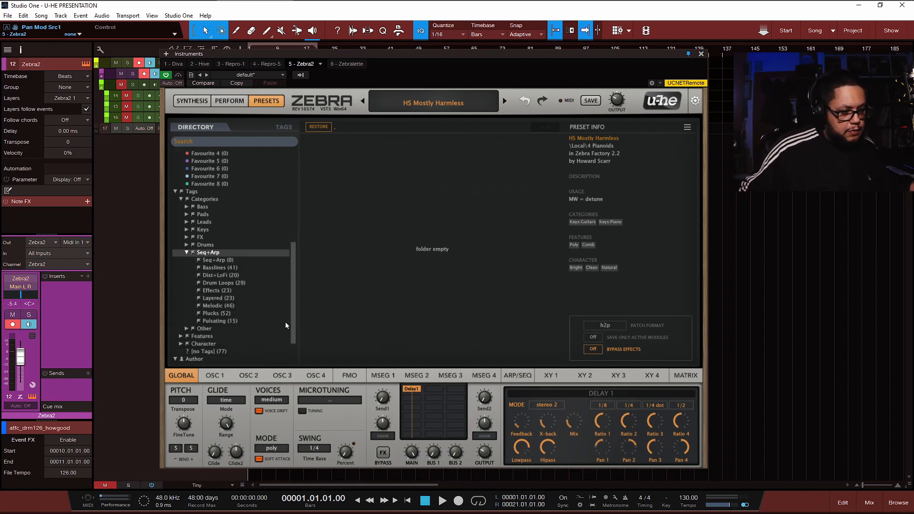
Browse the Seq+Arp subcategories and load the HS Bamboo Work preset from Drum Loops.
{"action": "left_click", "coordinate": [237, 260]}
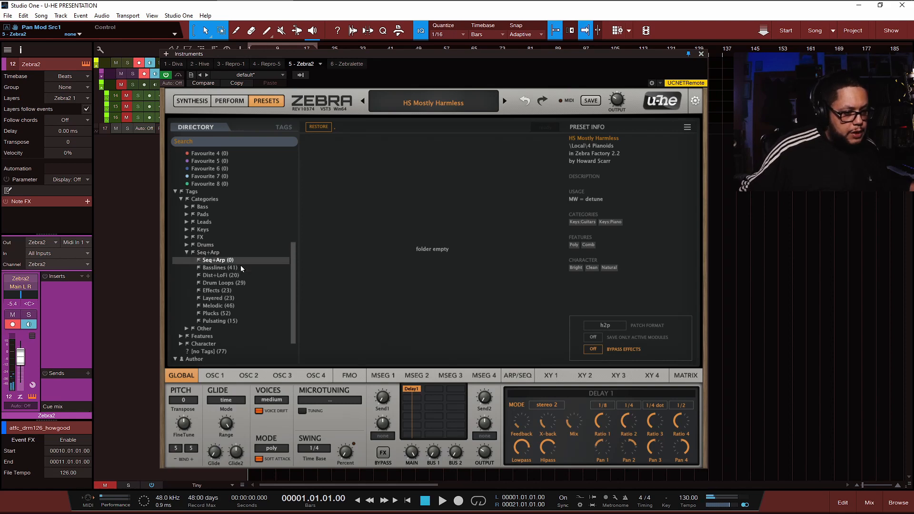
{"action": "left_click", "coordinate": [241, 268]}
{"action": "left_click", "coordinate": [240, 261]}
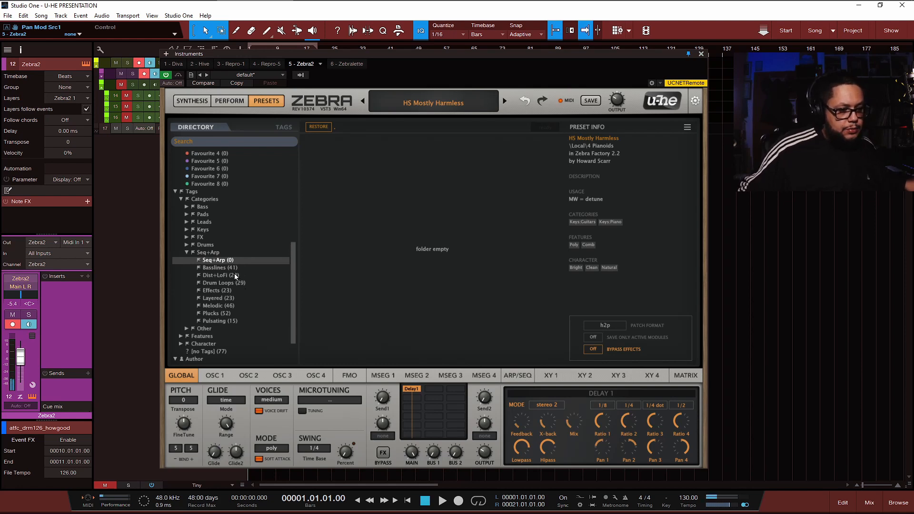
{"action": "left_click", "coordinate": [237, 282]}
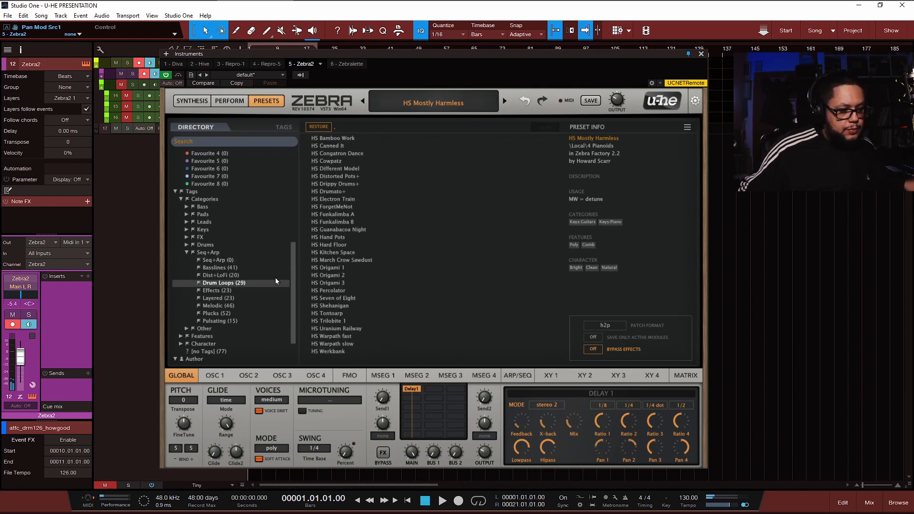
{"action": "left_click", "coordinate": [344, 139]}
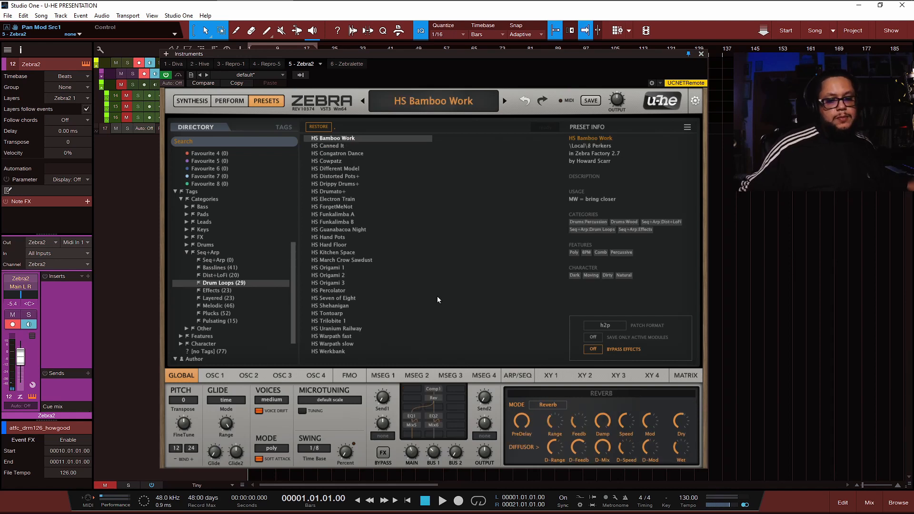
Audition the HS Canned It, HS Congatron Dance, HS Cowpatz and HS Different Model presets from Drum Loops.
{"action": "left_click", "coordinate": [367, 148]}
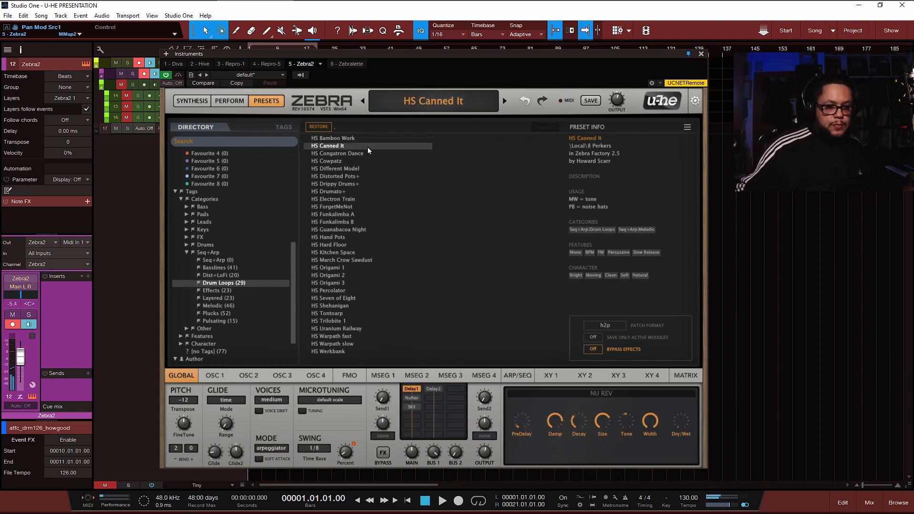
{"action": "left_click", "coordinate": [370, 152]}
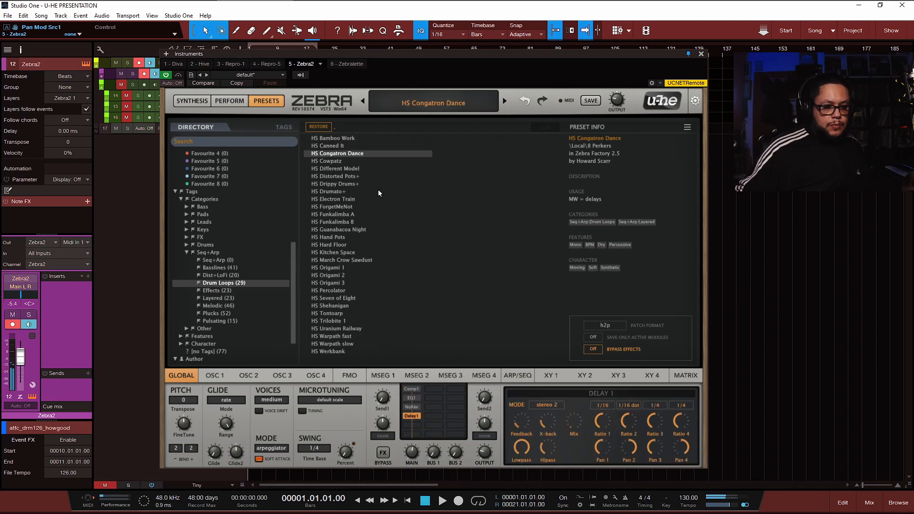
{"action": "left_click", "coordinate": [356, 161]}
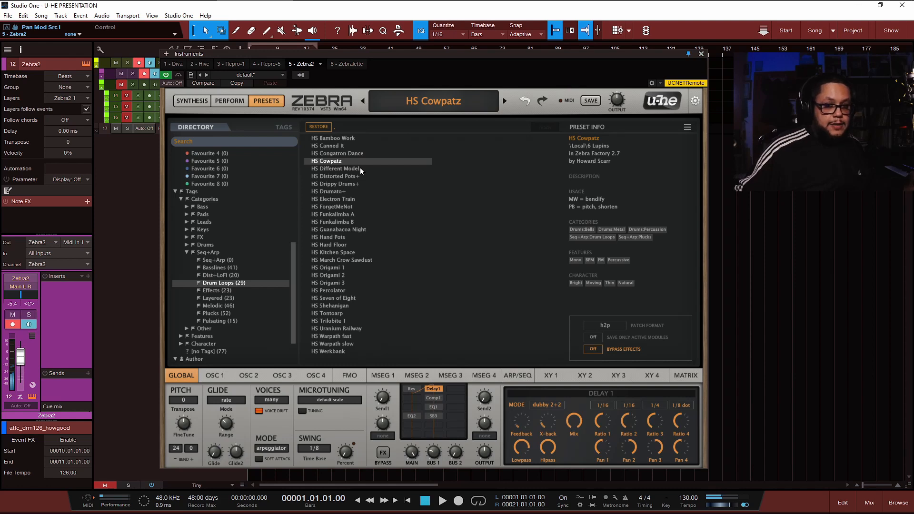
{"action": "left_click", "coordinate": [360, 167]}
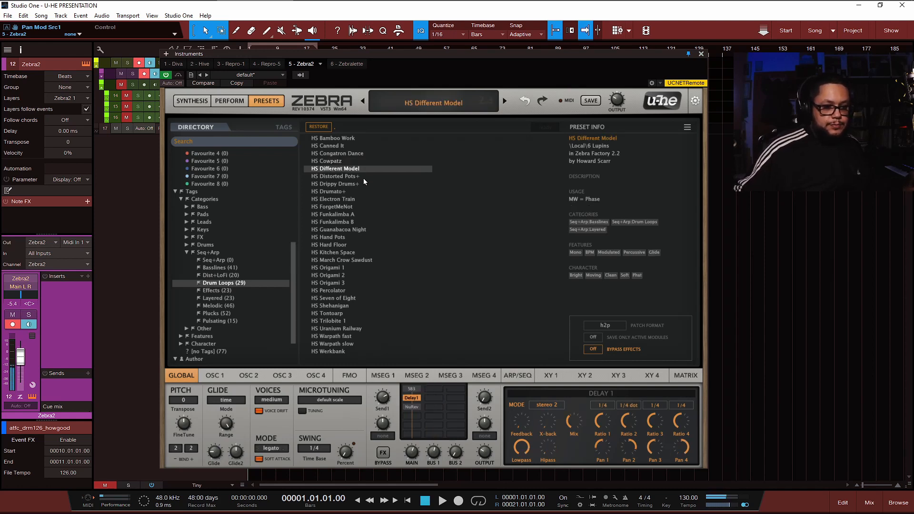
Audition HS Funkalimba A, HS Hand Pots, HS Origami 1, HS Origami 2 and HS Percolator from the Drum Loops subcategory.
{"action": "left_click", "coordinate": [367, 214]}
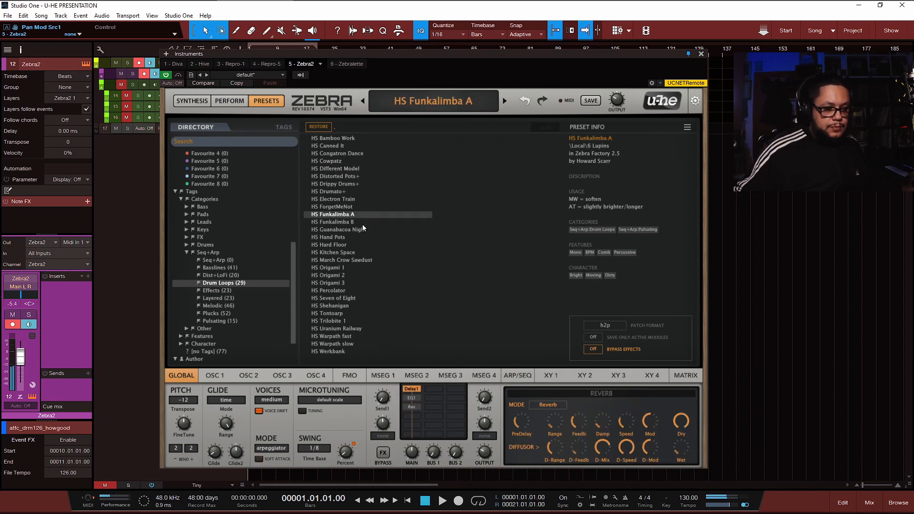
{"action": "left_click", "coordinate": [359, 239]}
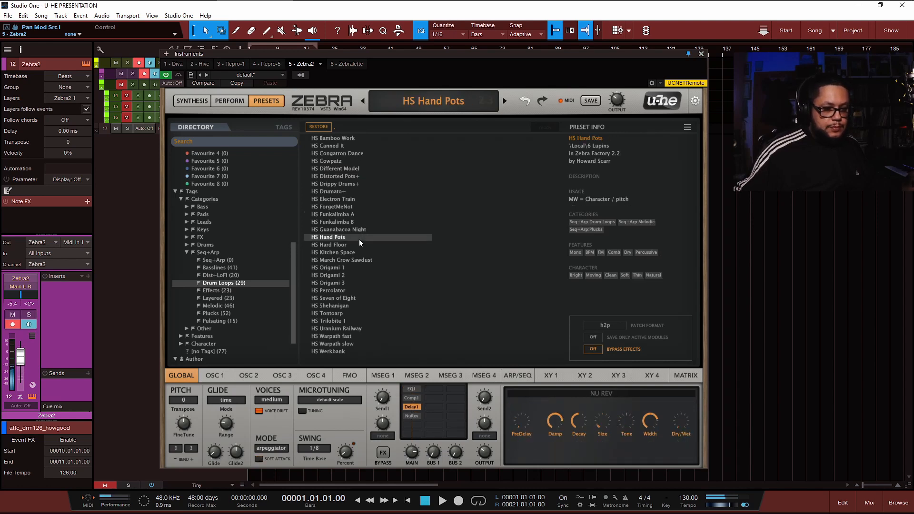
{"action": "left_click", "coordinate": [363, 272]}
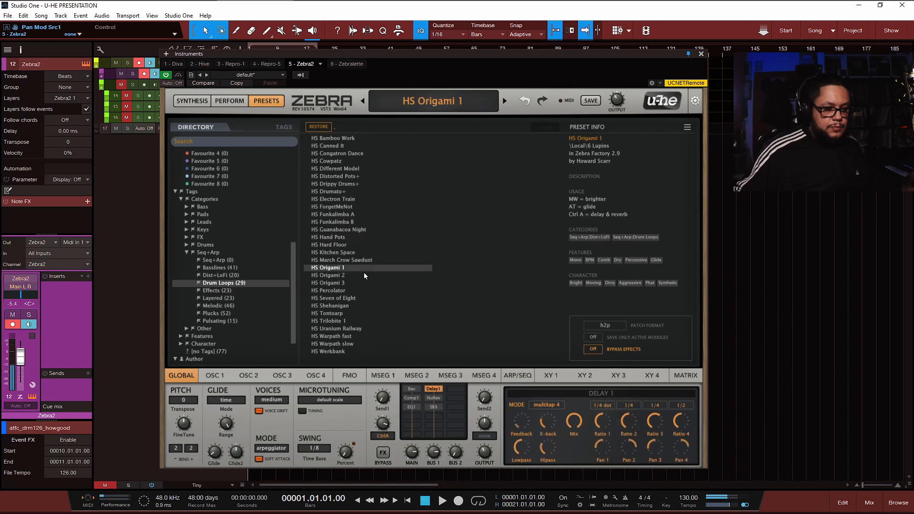
{"action": "left_click", "coordinate": [360, 278]}
{"action": "left_click", "coordinate": [359, 291]}
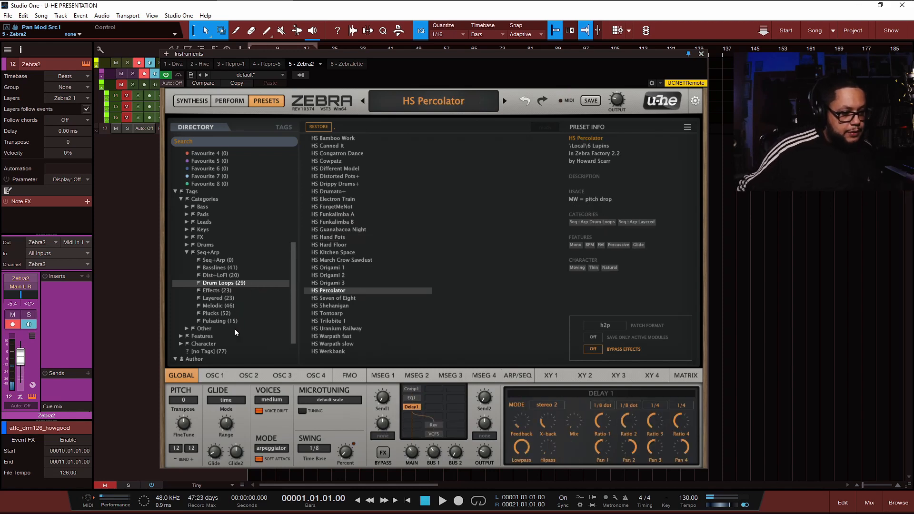
Show the Plucks subcategory and audition HS Acetic Banjoid, HS Argoblitz, HS Bike Spoke Harp and HS Cowpatz.
{"action": "left_click", "coordinate": [227, 312]}
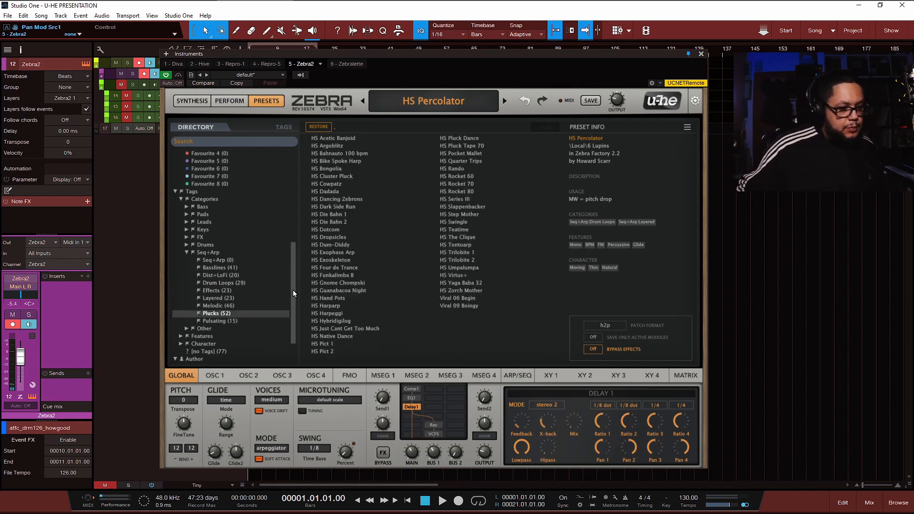
{"action": "left_click", "coordinate": [339, 139]}
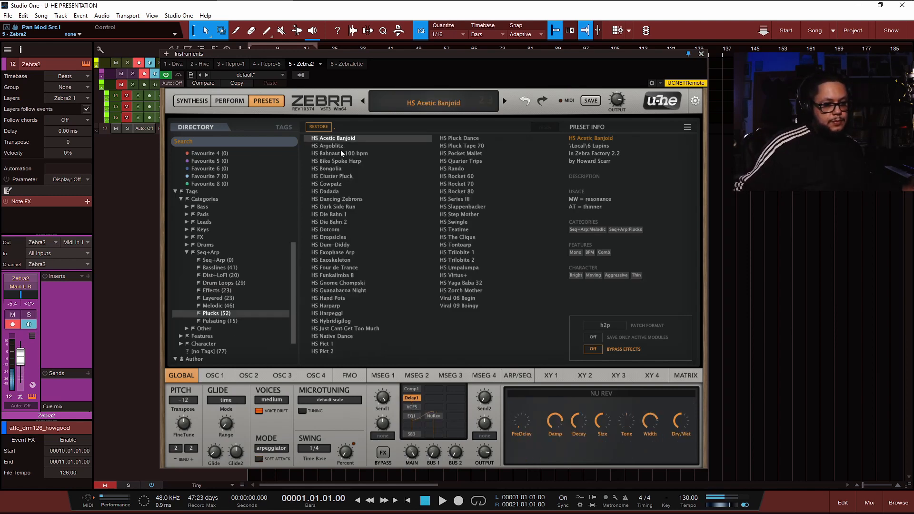
{"action": "left_click", "coordinate": [340, 148]}
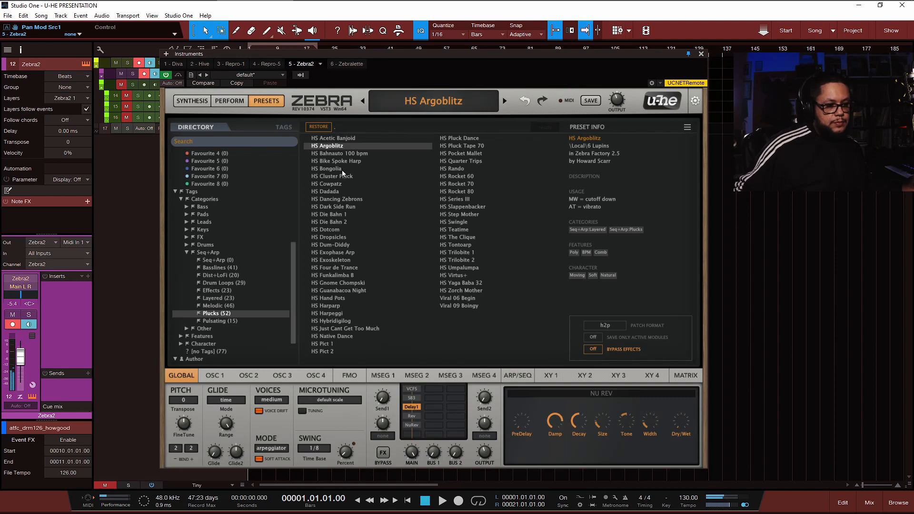
{"action": "left_click", "coordinate": [342, 161]}
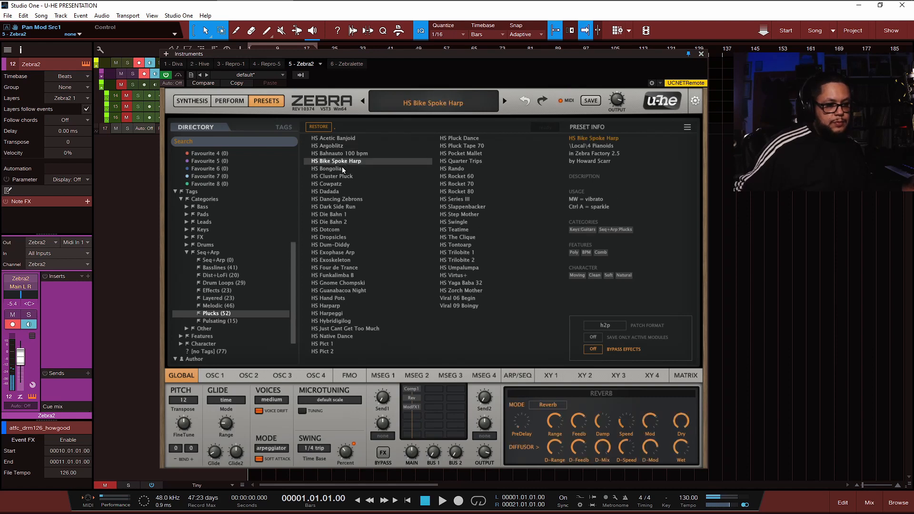
{"action": "left_click", "coordinate": [345, 183]}
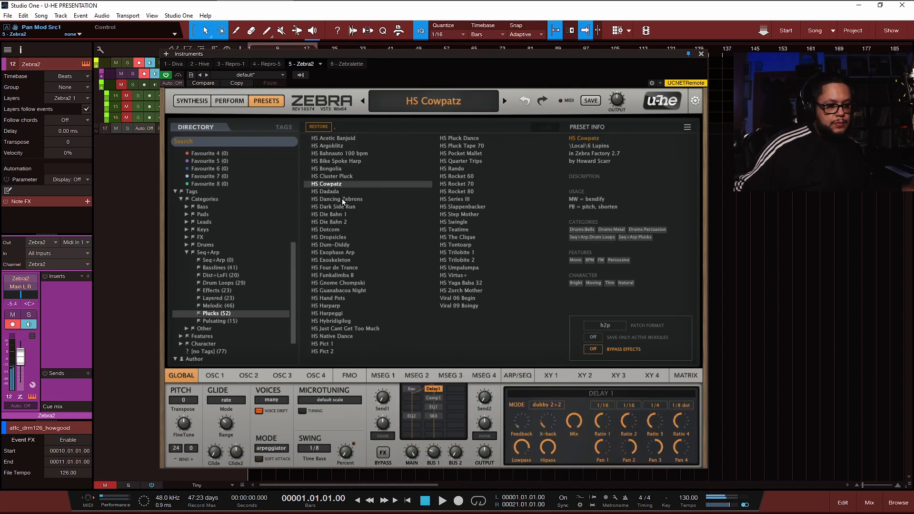
Audition the HS Dancing Zebrons, HS Dark Side Run, HS Die Bahn 1 and HS Swingle presets from Plucks.
{"action": "left_click", "coordinate": [342, 199]}
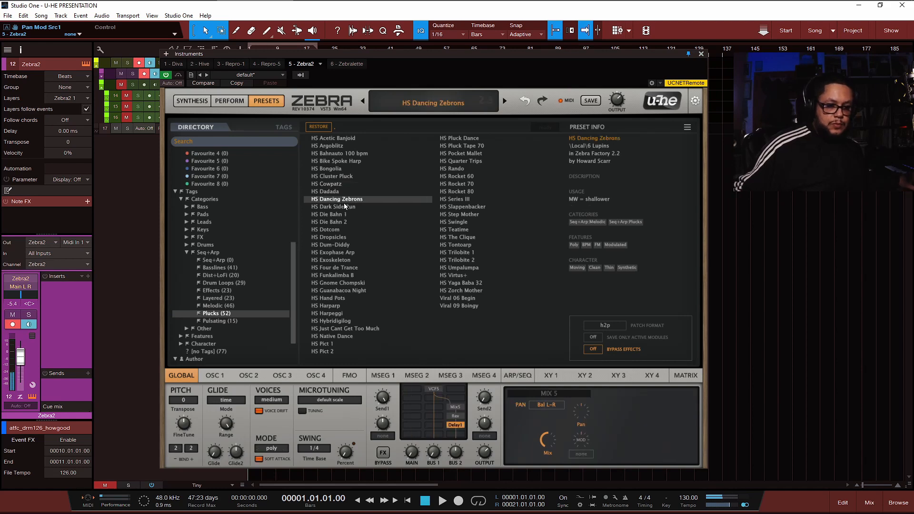
{"action": "left_click", "coordinate": [345, 207]}
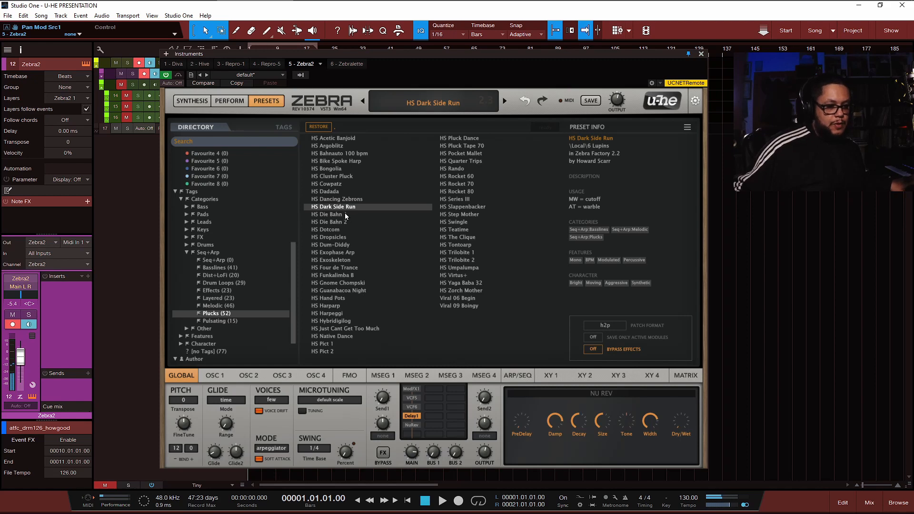
{"action": "left_click", "coordinate": [346, 216]}
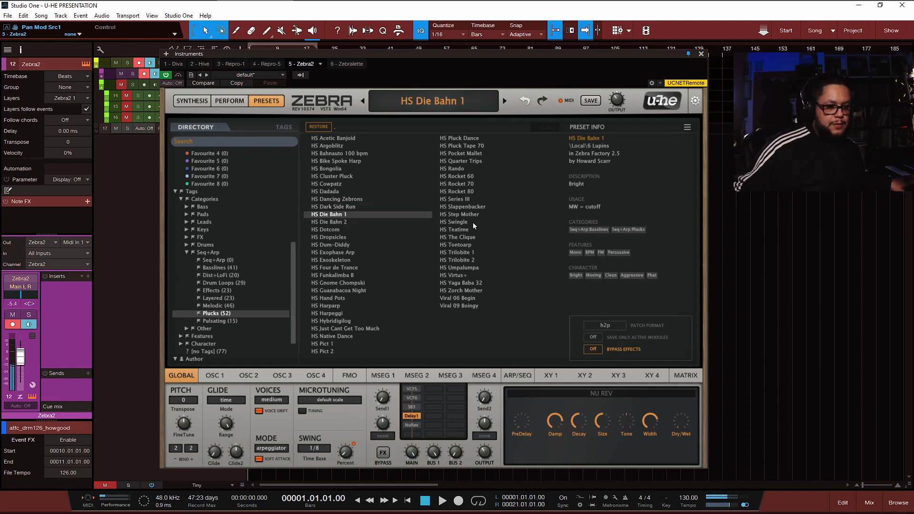
{"action": "left_click", "coordinate": [457, 221]}
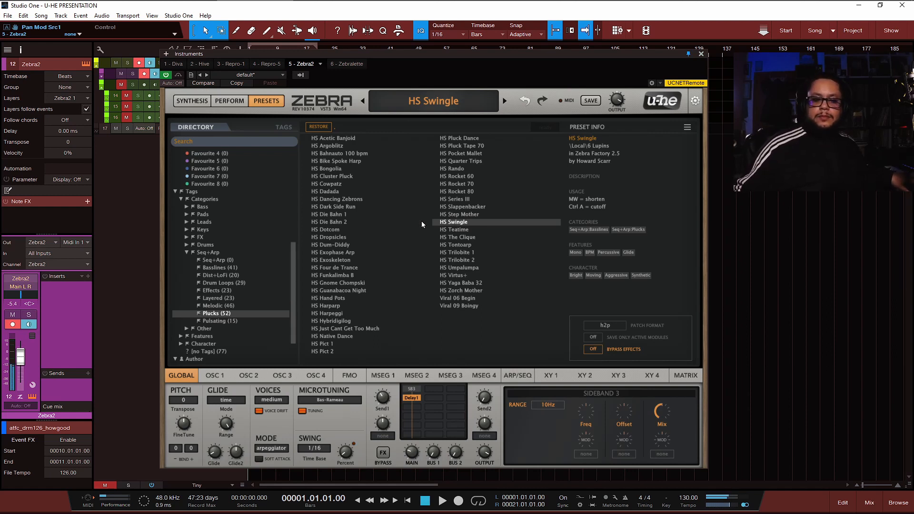
Show the Pulsating subcategory and audition HS Rubber Copter, HS Seven of Eight and HS Umpalumpa.
{"action": "left_click", "coordinate": [224, 321]}
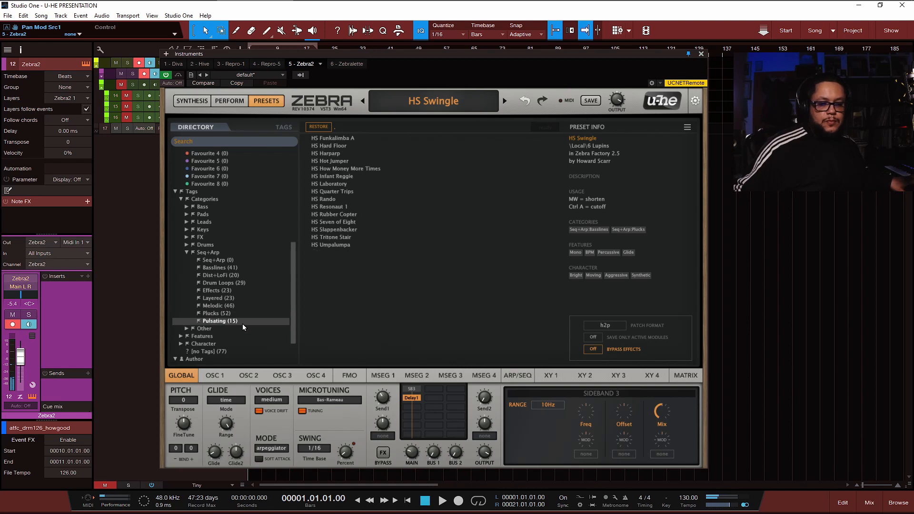
{"action": "left_click", "coordinate": [325, 215]}
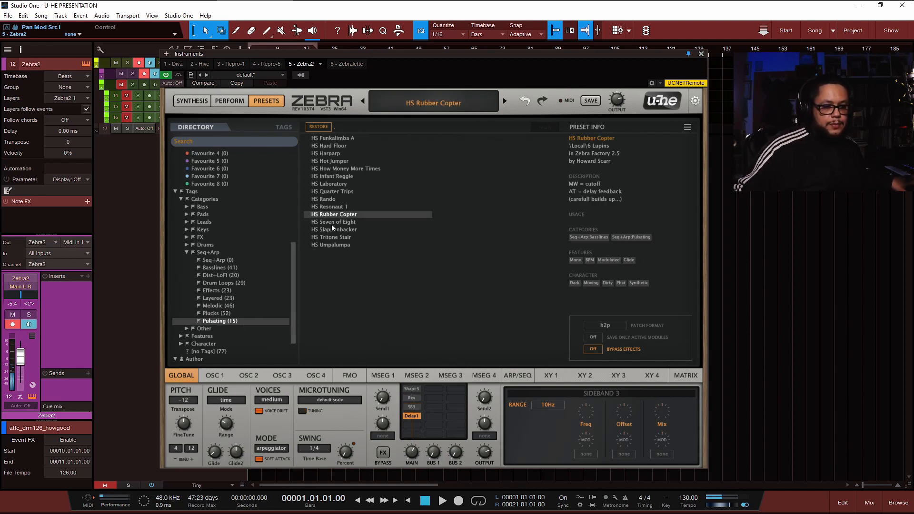
{"action": "left_click", "coordinate": [332, 225]}
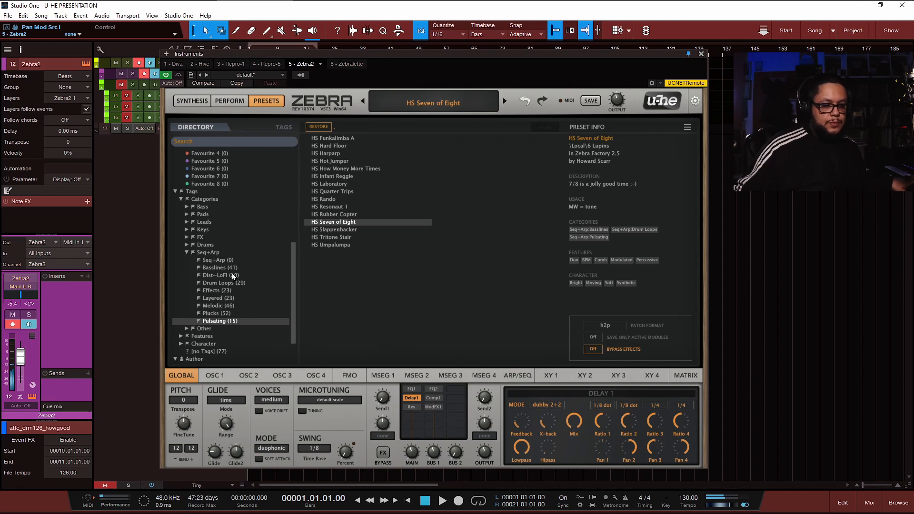
{"action": "left_click", "coordinate": [342, 244]}
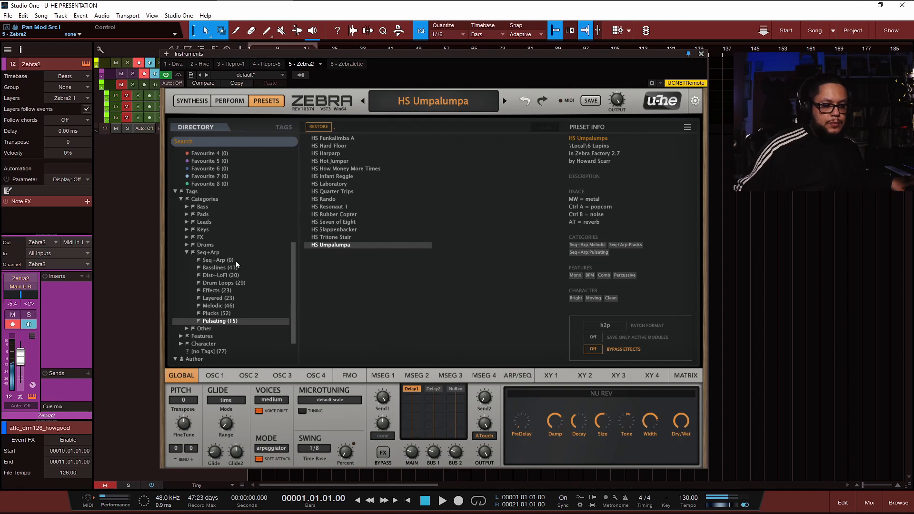
Collapse the tag Categories and audition HS Conepusher from the local Bassics folder.
{"action": "left_click", "coordinate": [221, 222]}
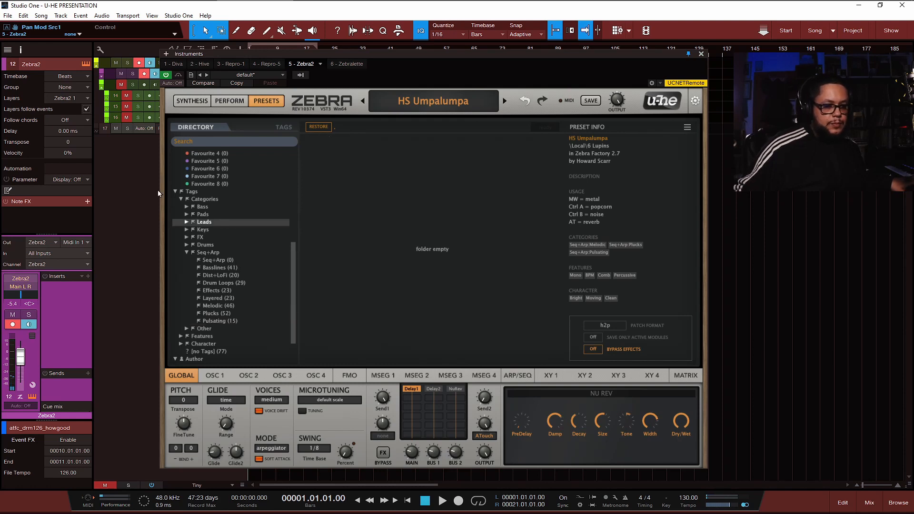
{"action": "left_click", "coordinate": [184, 200]}
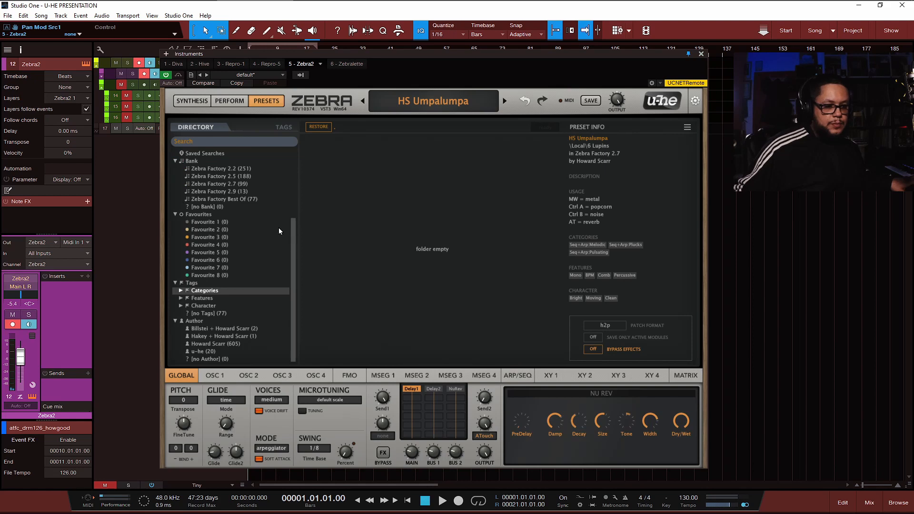
{"action": "scroll", "coordinate": [286, 231], "scroll_direction": "up", "scroll_amount": 4}
{"action": "left_click", "coordinate": [202, 161]}
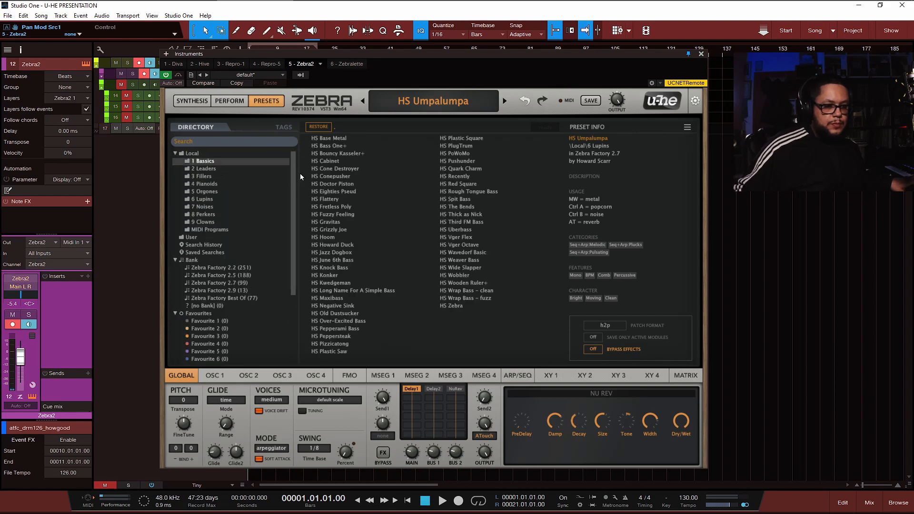
{"action": "left_click", "coordinate": [344, 177]}
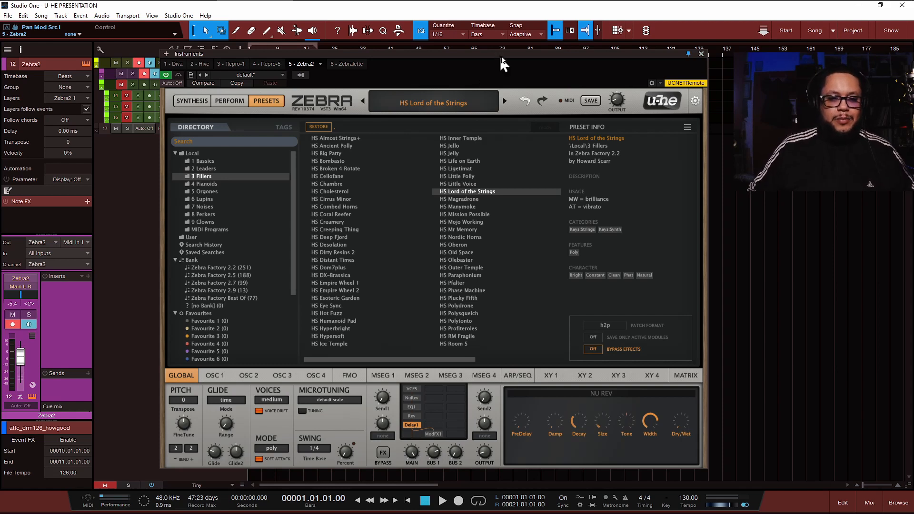
{"action": "left_click_drag", "start_coordinate": [500, 56], "coordinate": [534, 58]}
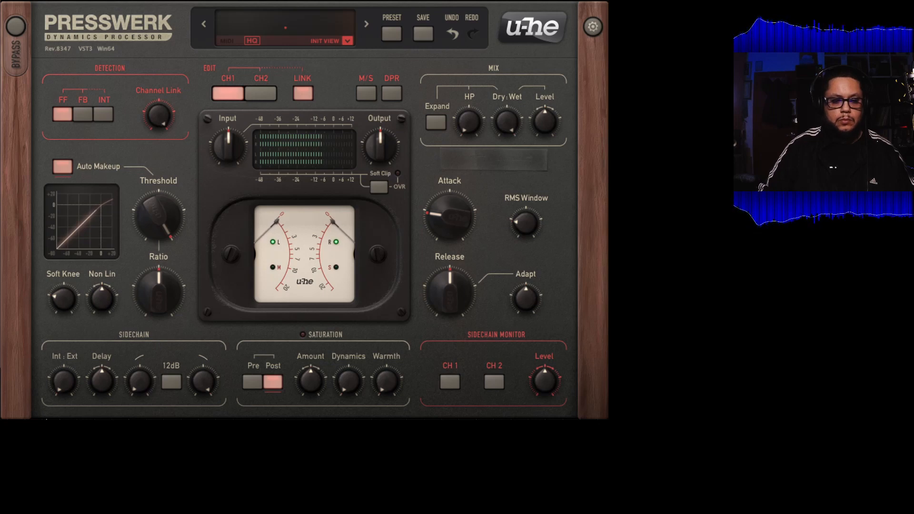
In Presswerk, step forward through the presets GL Pillow Yum, Init Clean, Init Limiter, Init Natural and Init Pump.
{"action": "left_click", "coordinate": [366, 24]}
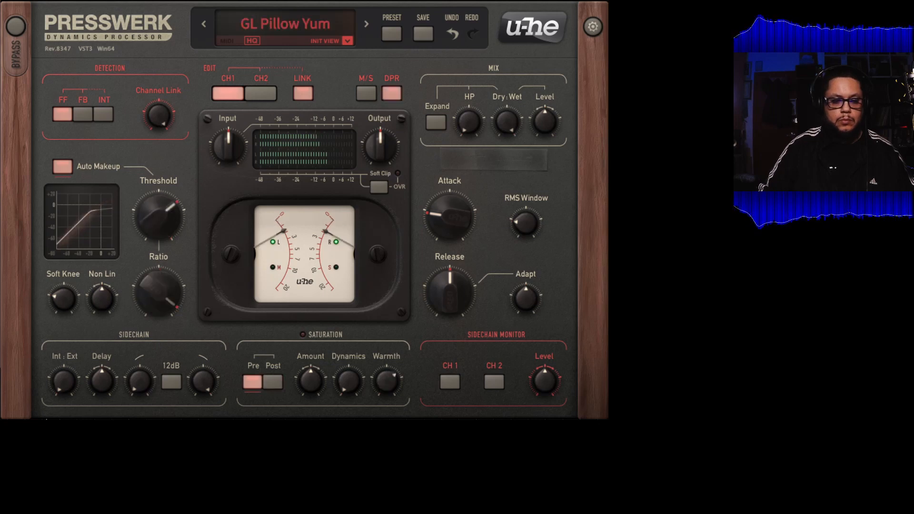
{"action": "left_click", "coordinate": [364, 23]}
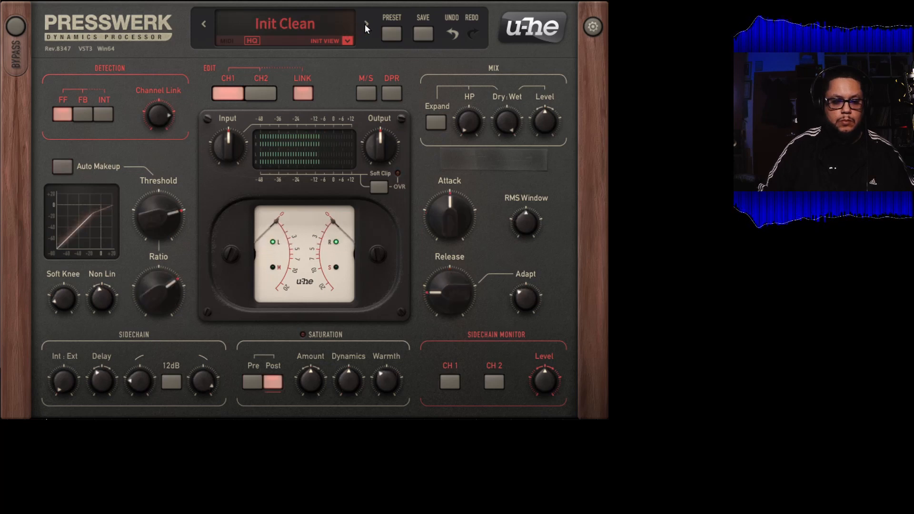
{"action": "left_click", "coordinate": [365, 24]}
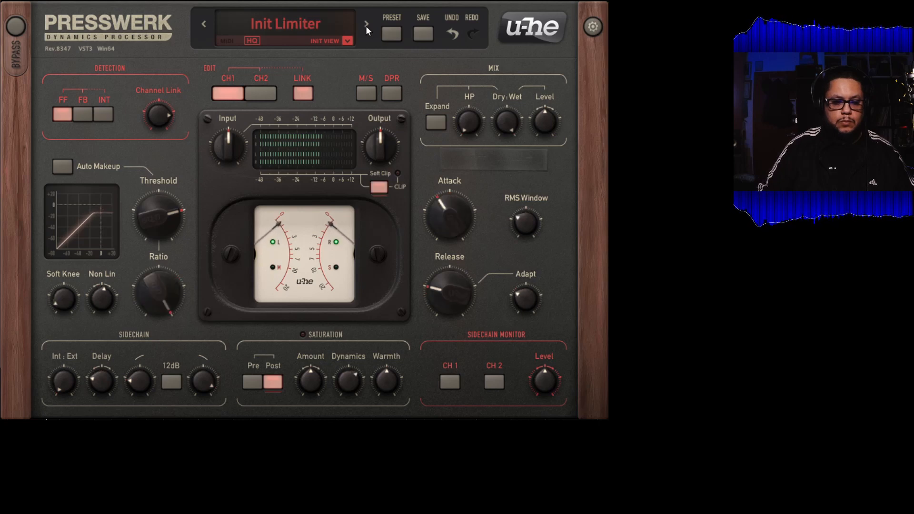
{"action": "left_click", "coordinate": [366, 25]}
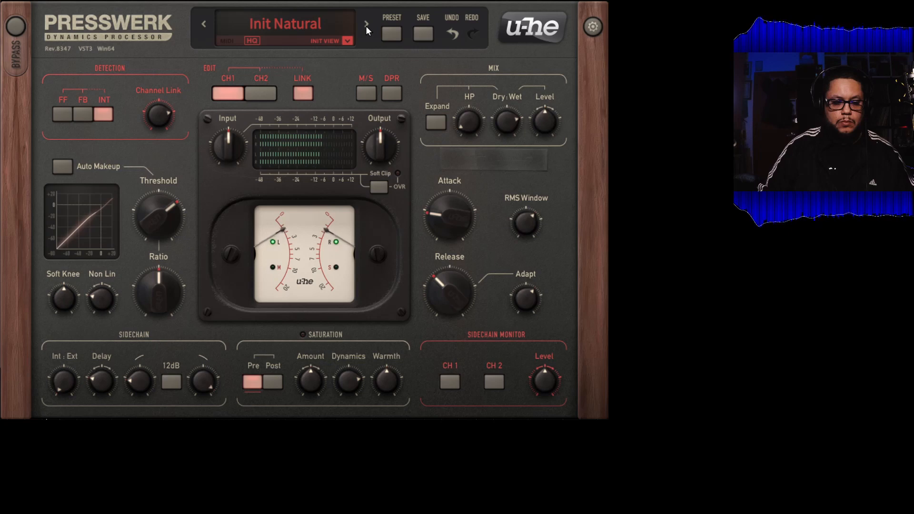
{"action": "left_click", "coordinate": [365, 26]}
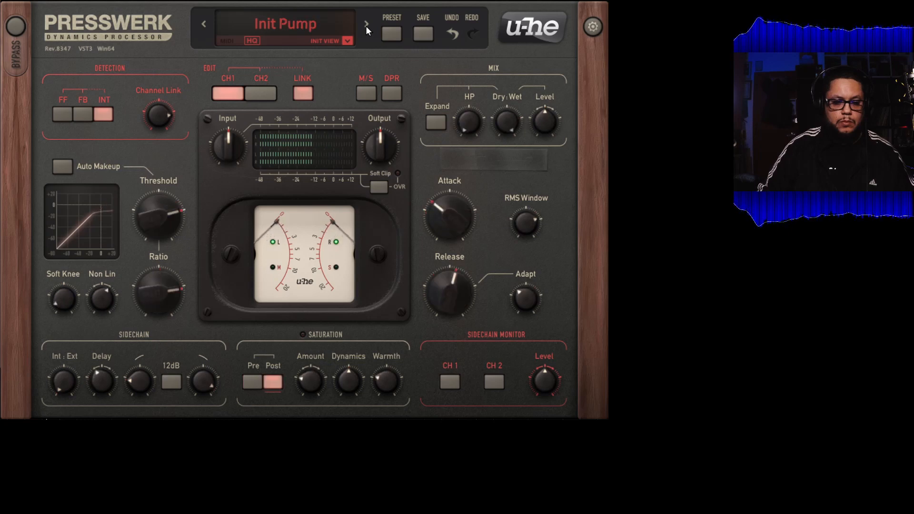
Open the Presswerk preset browser, audition Mojo Snap Opto and Mojo Vari-Mu Bump, and show the Drums folder.
{"action": "left_click", "coordinate": [385, 33]}
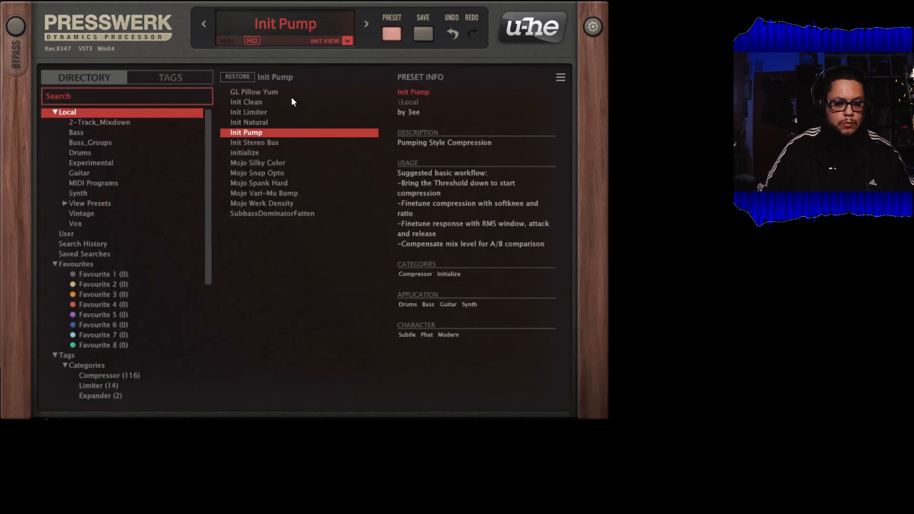
{"action": "left_click", "coordinate": [246, 173]}
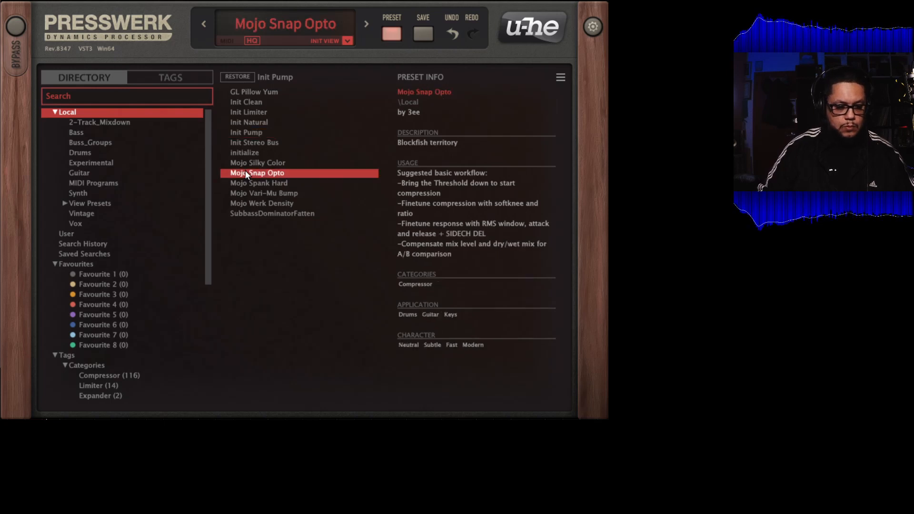
{"action": "left_click", "coordinate": [245, 193]}
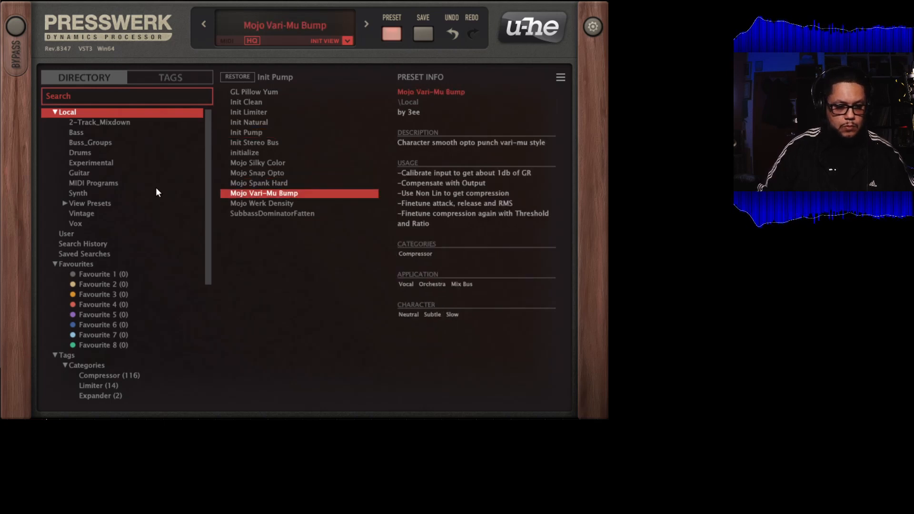
{"action": "left_click", "coordinate": [96, 152]}
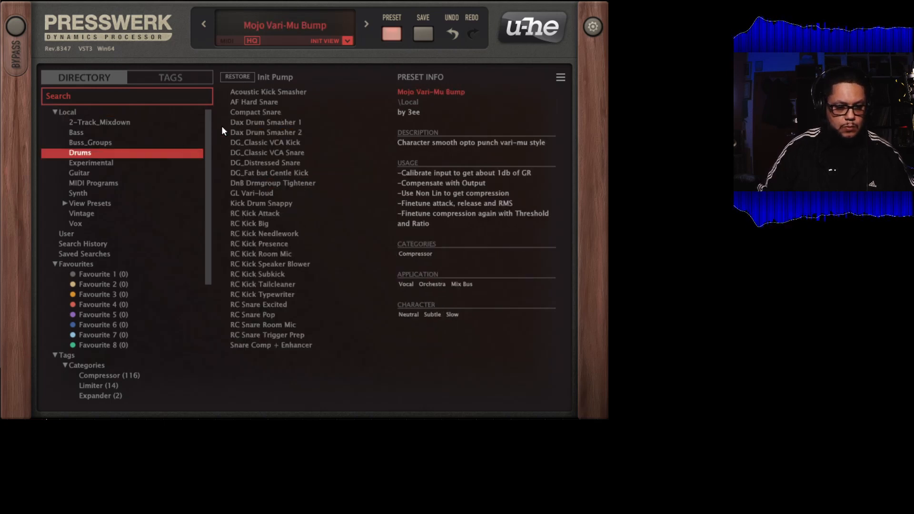
Audition Acoustic Kick Smasher, close the preset browser, and step forward through AF Hard Snare, Compact Snare, Dax Drum Smasher 1 and Dax Drum Smasher 2.
{"action": "left_click", "coordinate": [245, 92]}
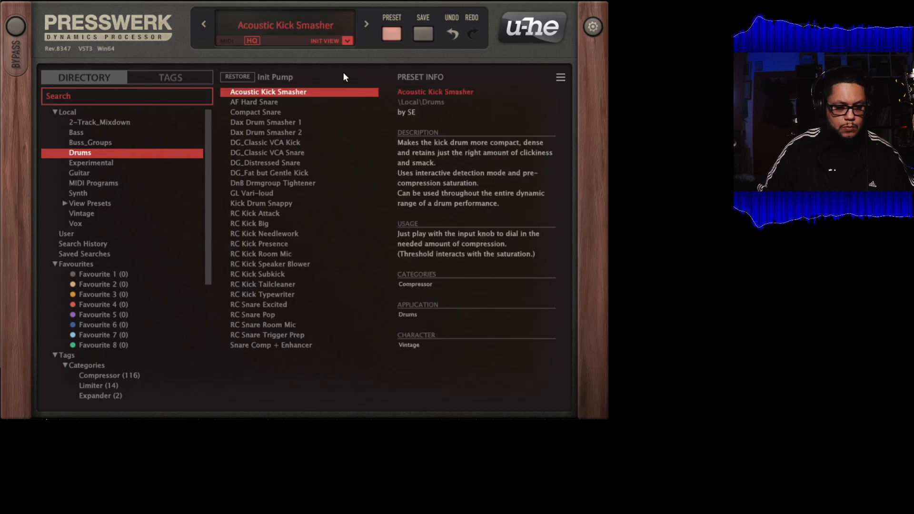
{"action": "left_click", "coordinate": [387, 32]}
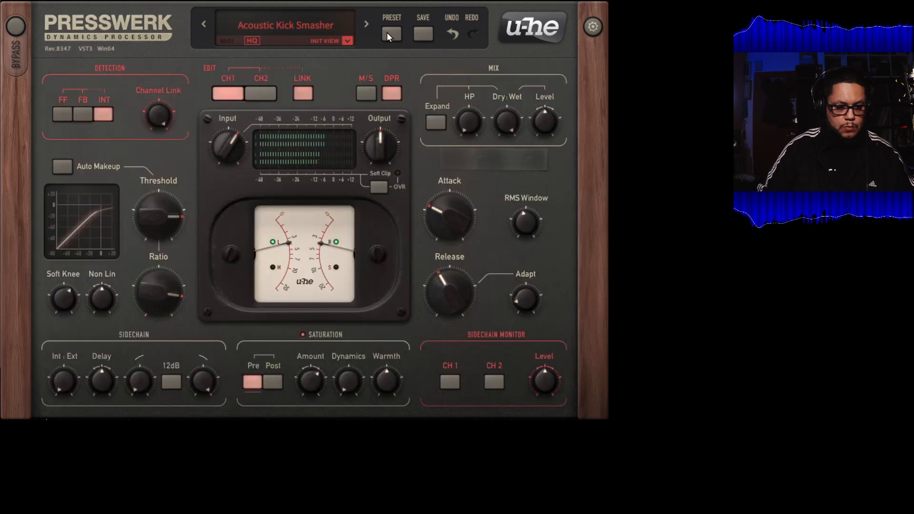
{"action": "left_click", "coordinate": [365, 25]}
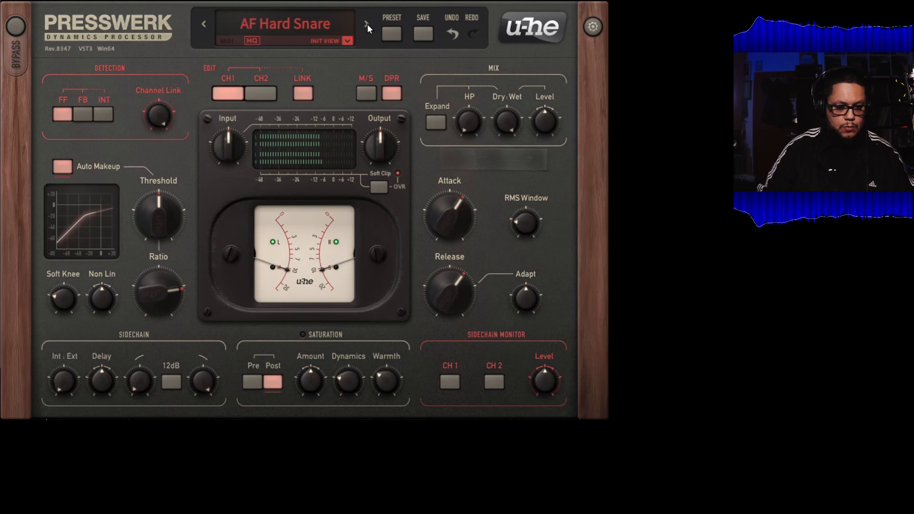
{"action": "left_click", "coordinate": [366, 24]}
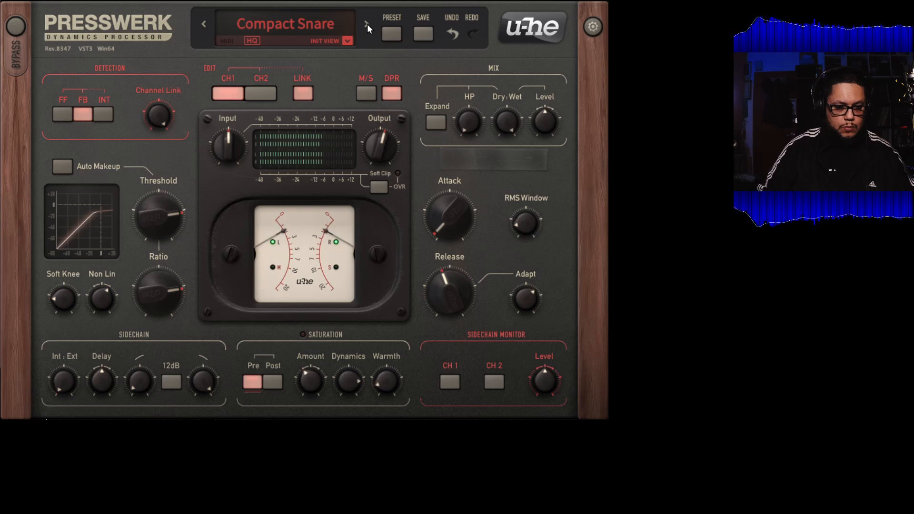
{"action": "left_click", "coordinate": [367, 23]}
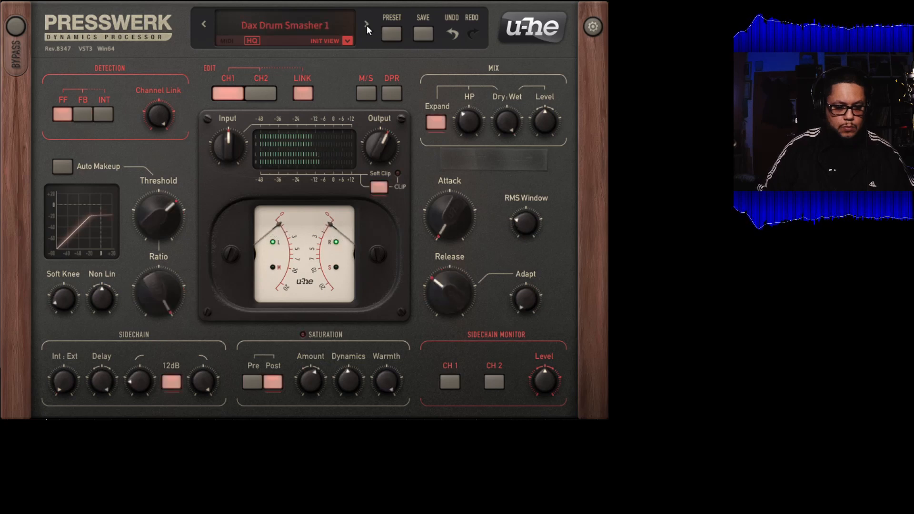
{"action": "left_click", "coordinate": [367, 25]}
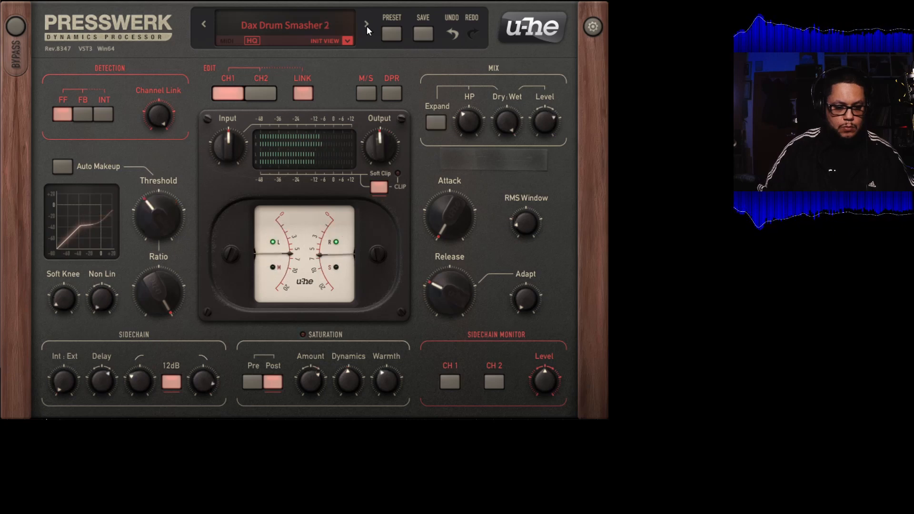
Step forward through the drum presets DG_Classic VCA Kick, DG_Classic VCA Snare and DG_Distressed Snare.
{"action": "left_click", "coordinate": [366, 25]}
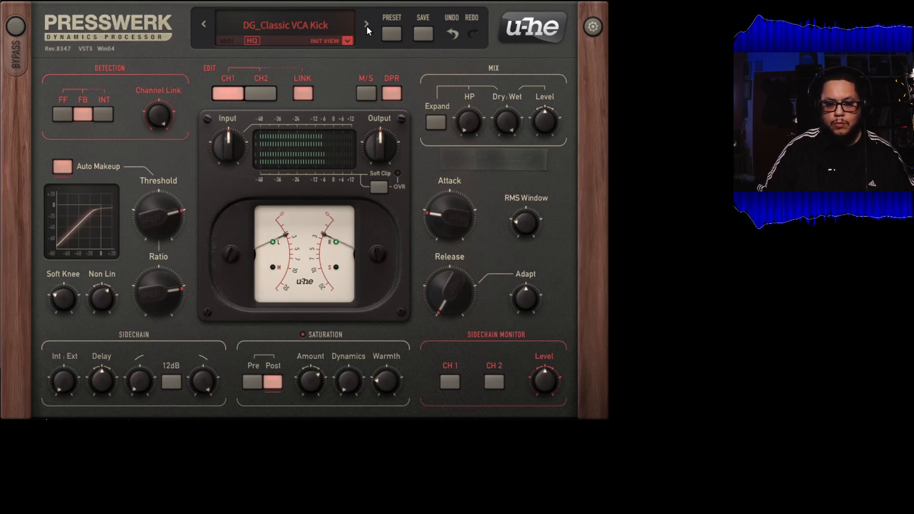
{"action": "left_click", "coordinate": [366, 25]}
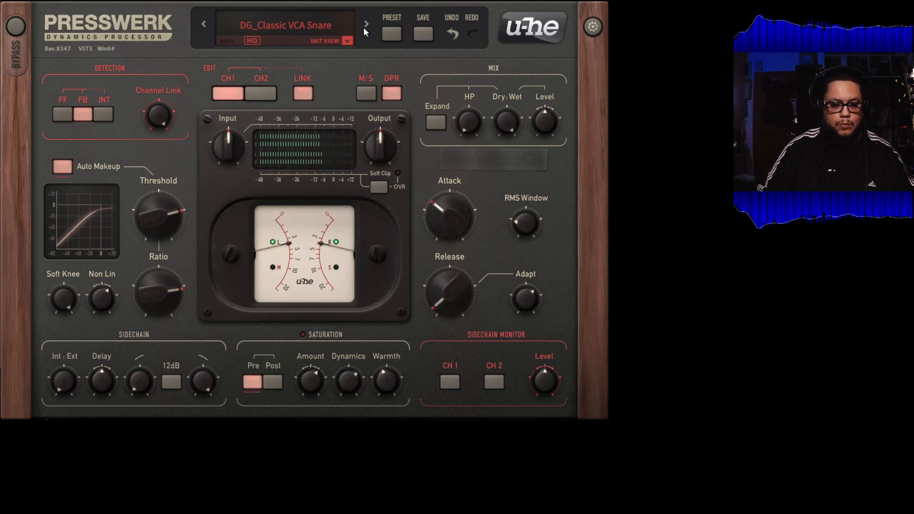
{"action": "left_click", "coordinate": [366, 25]}
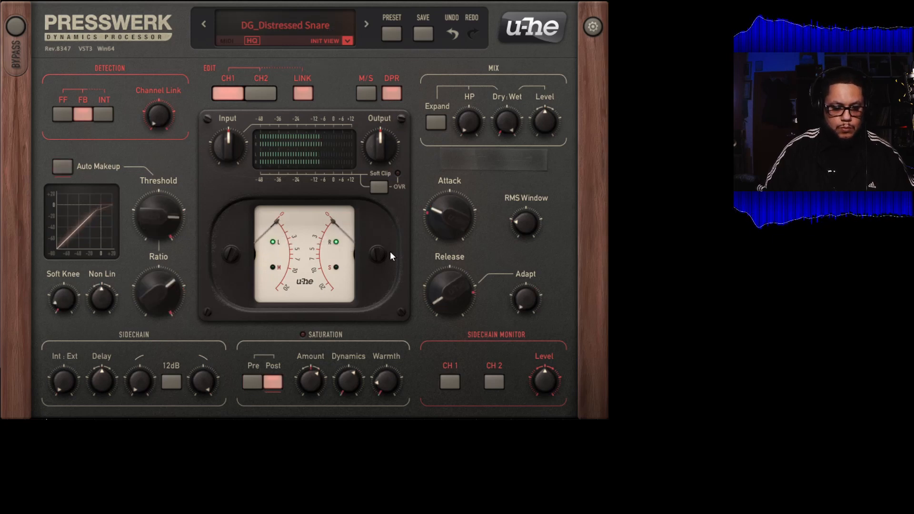
Audition the kick presets RC Kick Subkick, RC Kick Tailcleaner and RC Kick Attack.
{"action": "key", "text": "Down"}
{"action": "key", "text": "Down"}
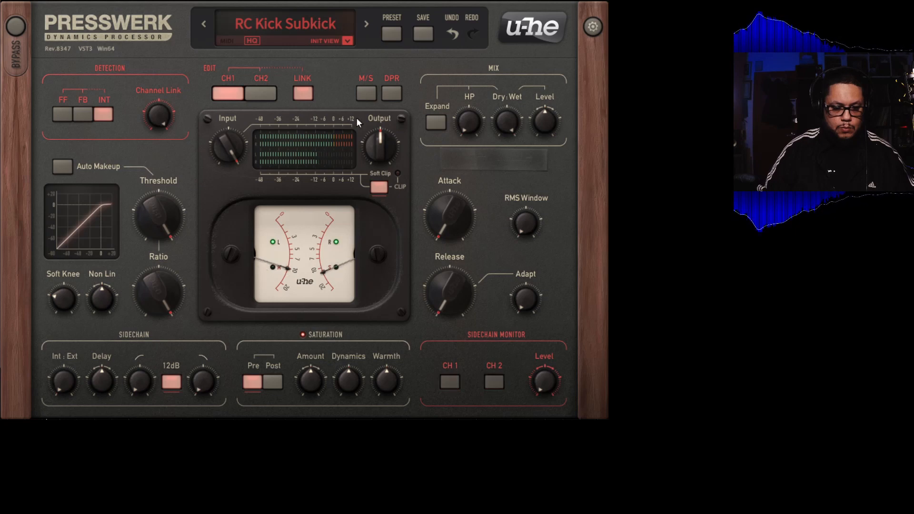
{"action": "left_click", "coordinate": [389, 292]}
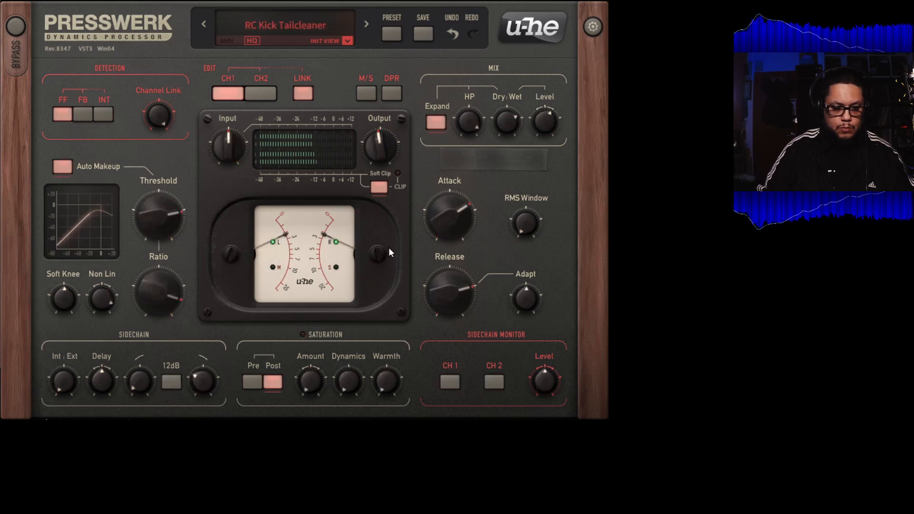
{"action": "left_click", "coordinate": [394, 332]}
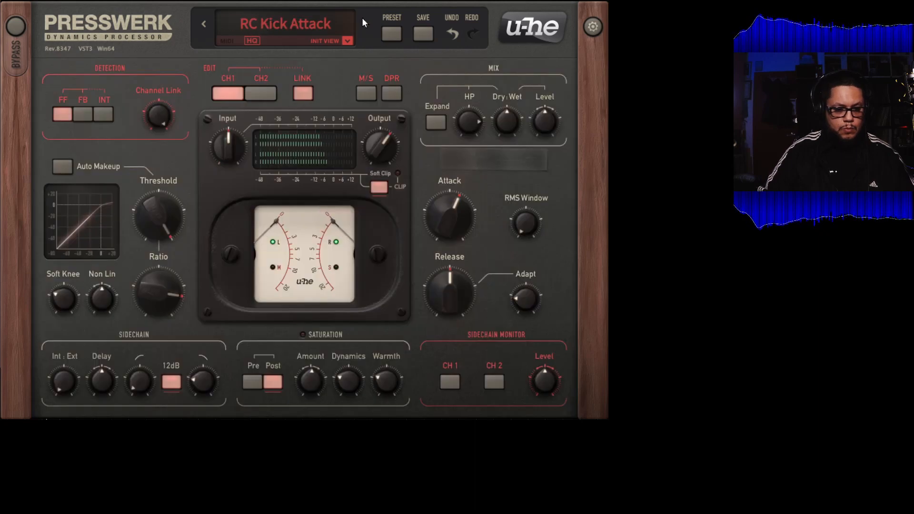
Reopen the preset browser and audition Bend Over, Deaf Trail, Expandwerk, Overdrive, Phoney, Sidechain Kick MS and Stereo Shenanigans from the Experimental folder.
{"action": "left_click", "coordinate": [389, 32]}
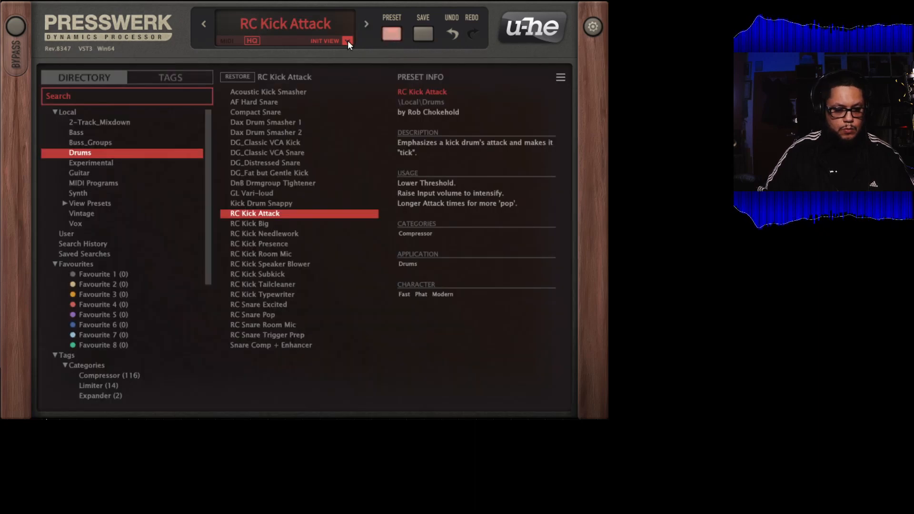
{"action": "left_click", "coordinate": [138, 164]}
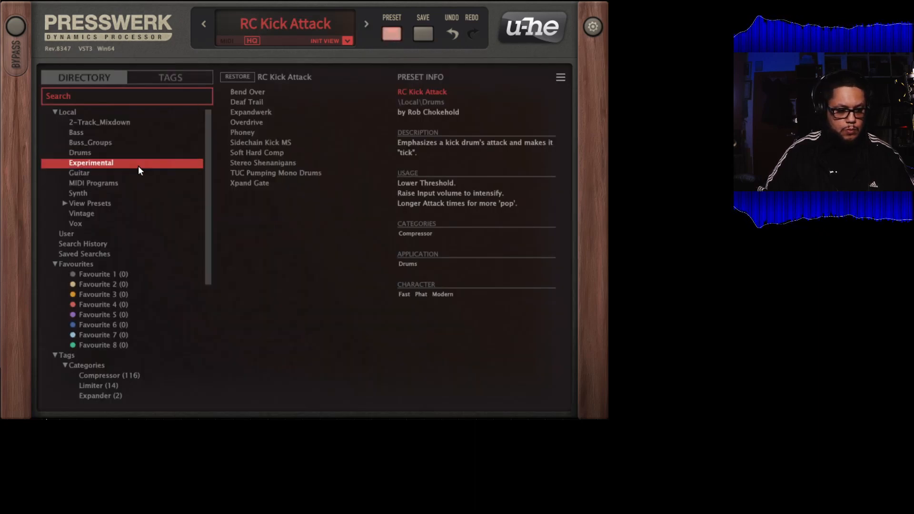
{"action": "left_click", "coordinate": [272, 90]}
{"action": "left_click", "coordinate": [268, 101]}
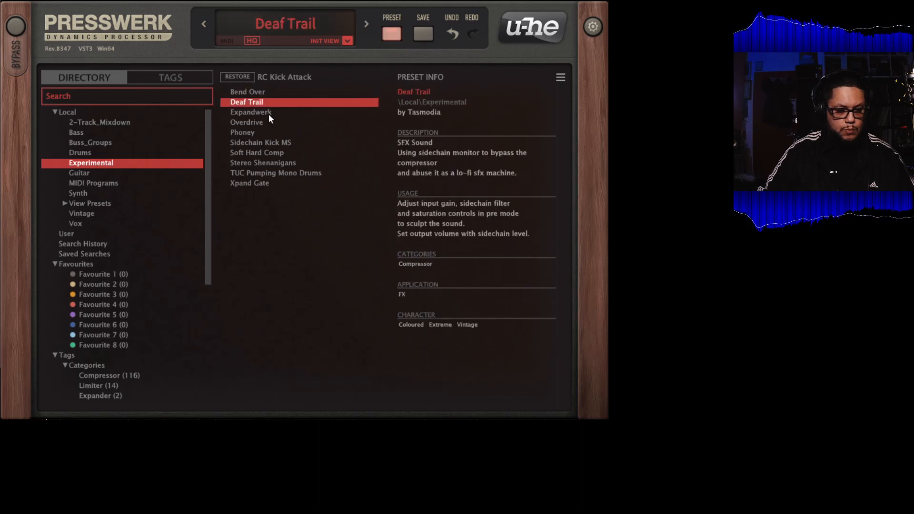
{"action": "left_click", "coordinate": [268, 113]}
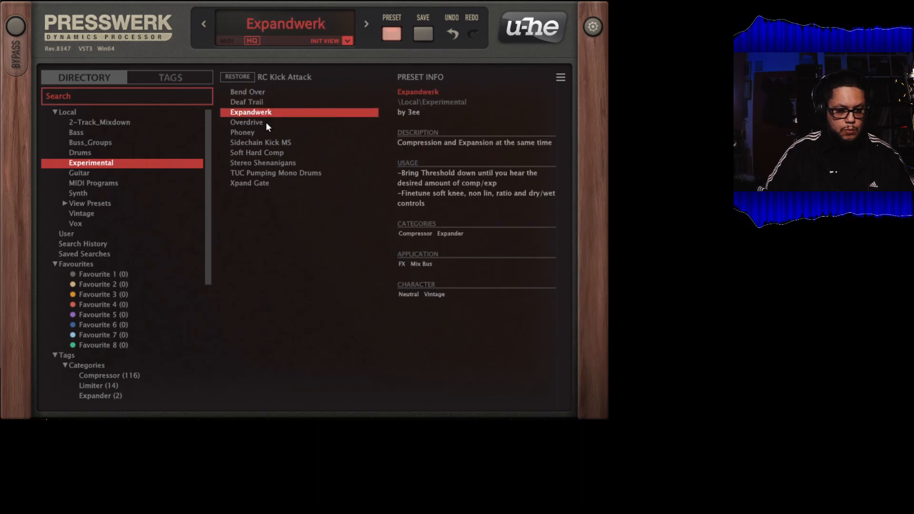
{"action": "left_click", "coordinate": [265, 125]}
{"action": "left_click", "coordinate": [264, 134]}
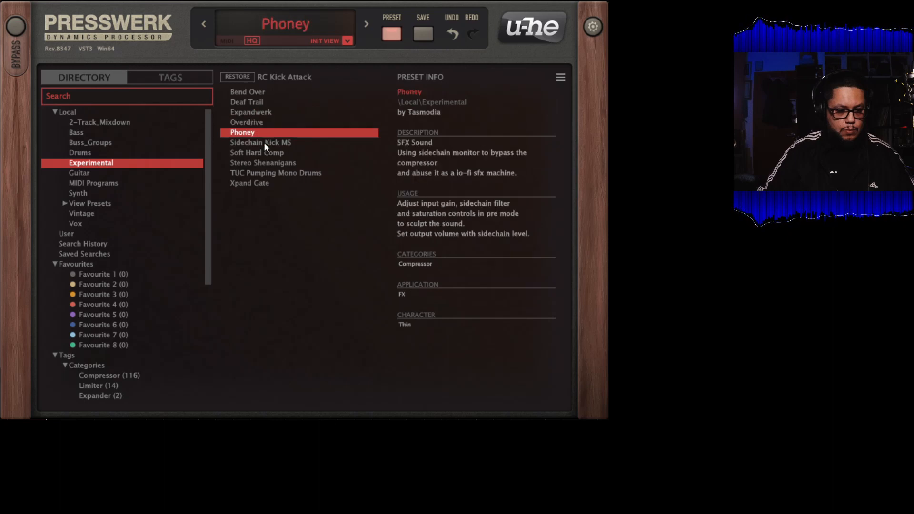
{"action": "left_click", "coordinate": [283, 144]}
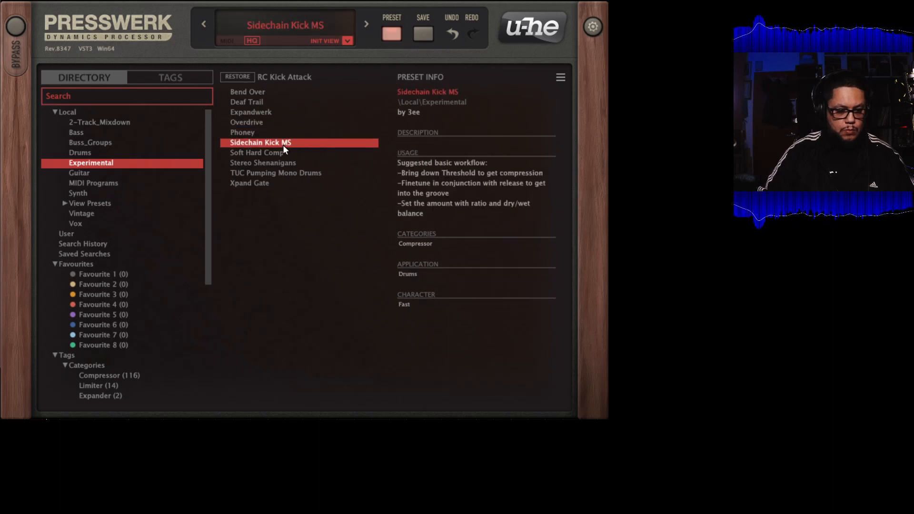
{"action": "left_click", "coordinate": [274, 164]}
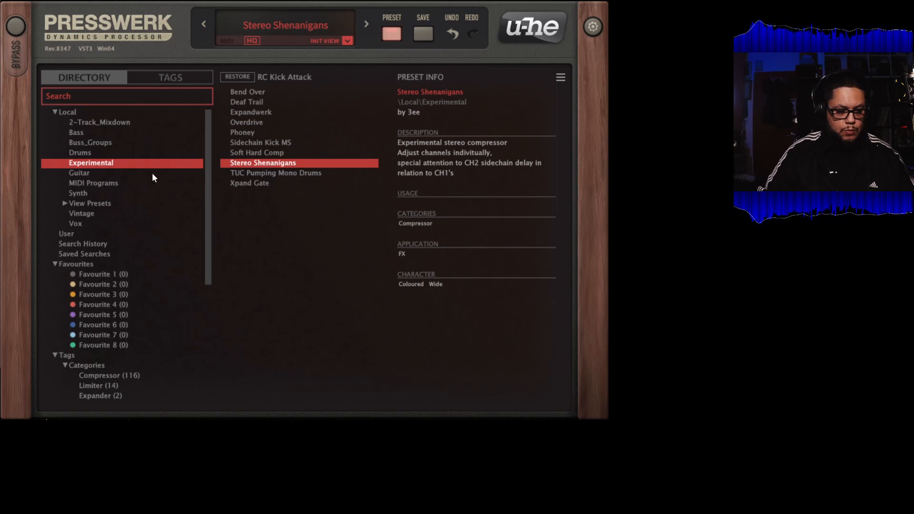
Show the Synth preset folder and audition AF Pumping Pad and DG_Synth Bass Hugifier.
{"action": "left_click", "coordinate": [126, 192]}
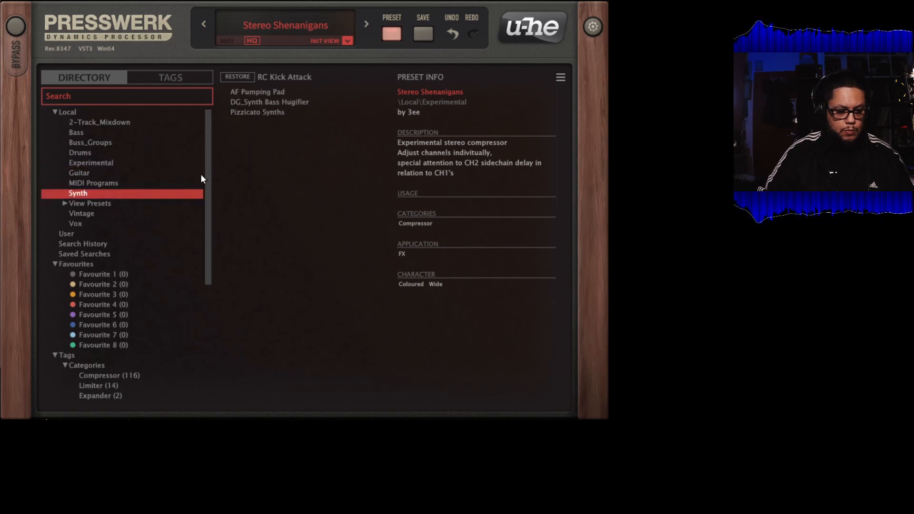
{"action": "left_click", "coordinate": [274, 93]}
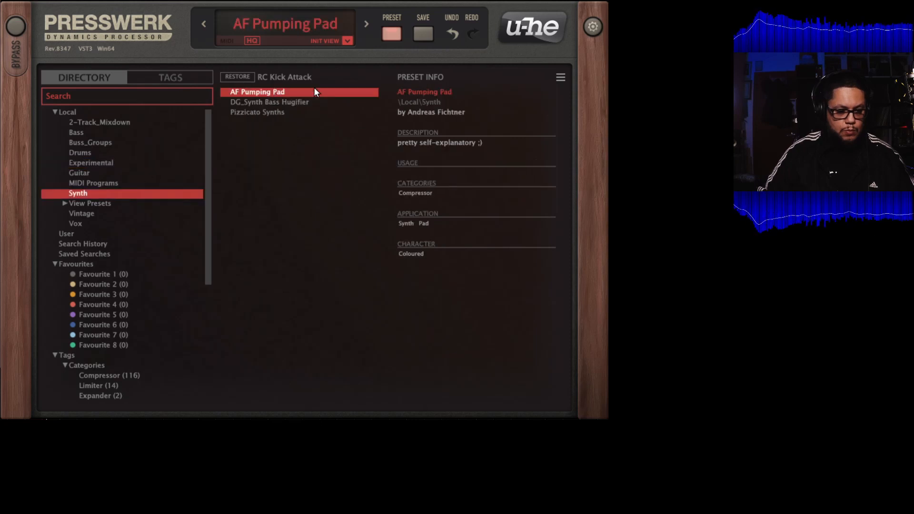
{"action": "left_click", "coordinate": [292, 102]}
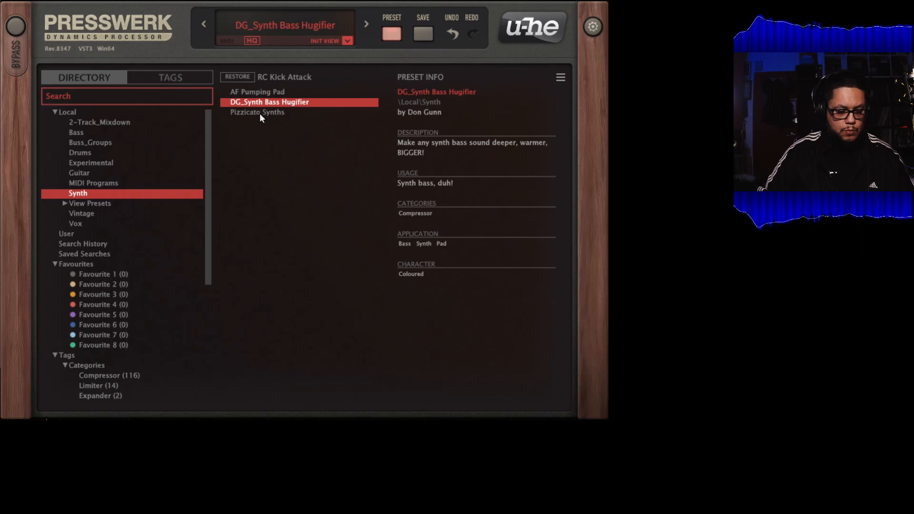
Audition Compact Snare from the Drums folder, close the browser, and step forward through Dax Drum Smasher 1 and the presets following it.
{"action": "left_click", "coordinate": [116, 151]}
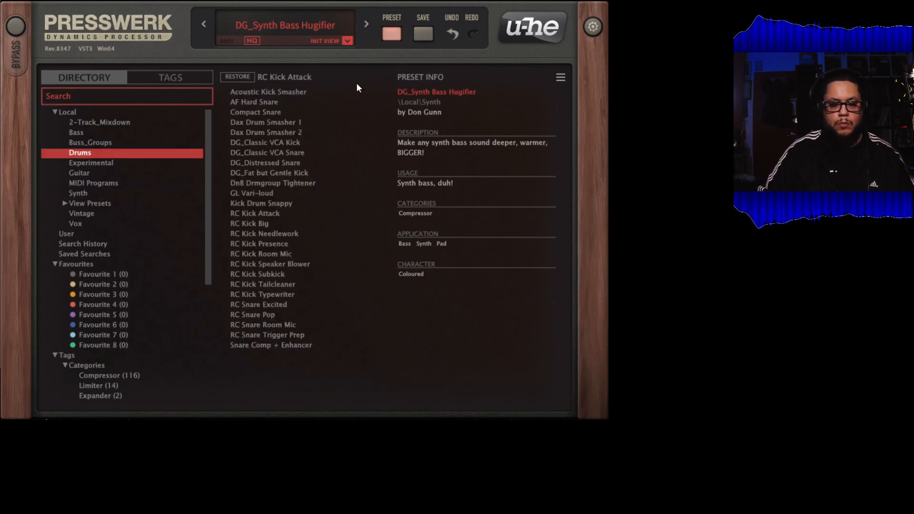
{"action": "left_click", "coordinate": [288, 113]}
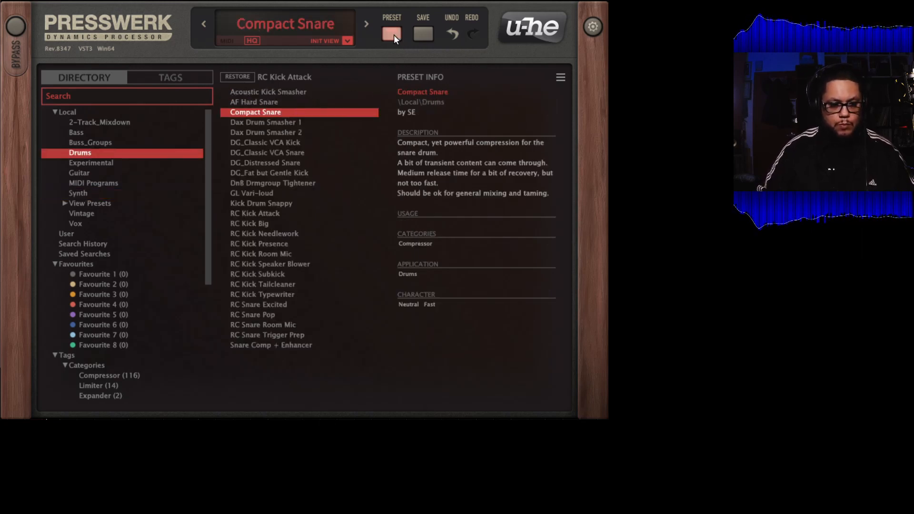
{"action": "left_click", "coordinate": [392, 35]}
{"action": "left_click", "coordinate": [362, 26]}
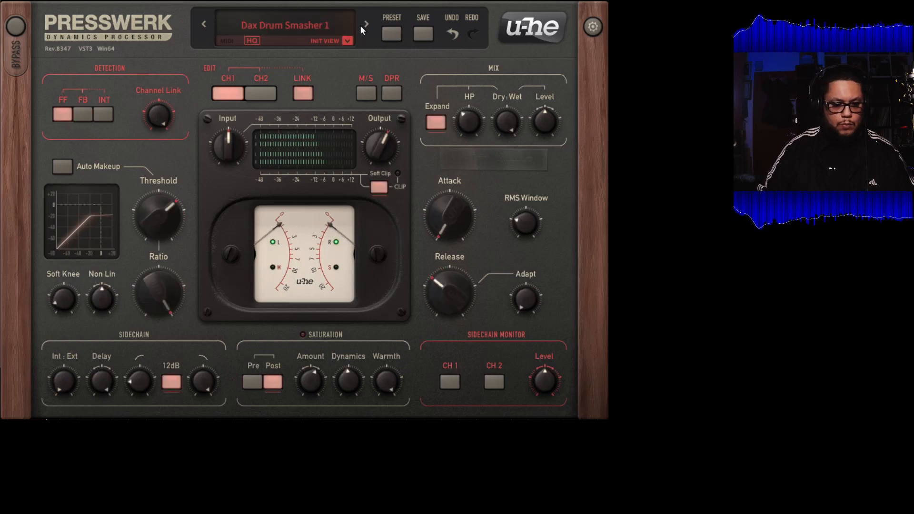
{"action": "left_click", "coordinate": [361, 27]}
{"action": "left_click", "coordinate": [364, 25]}
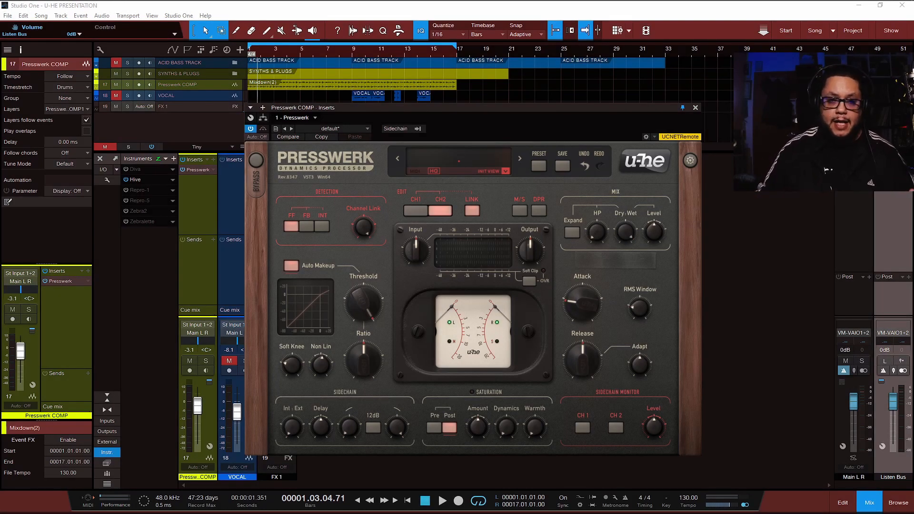
In the Presswerk insert on the Presswerk COMP track, select feed-forward (FF) as the detection mode.
{"action": "mouse_move", "coordinate": [362, 215]}
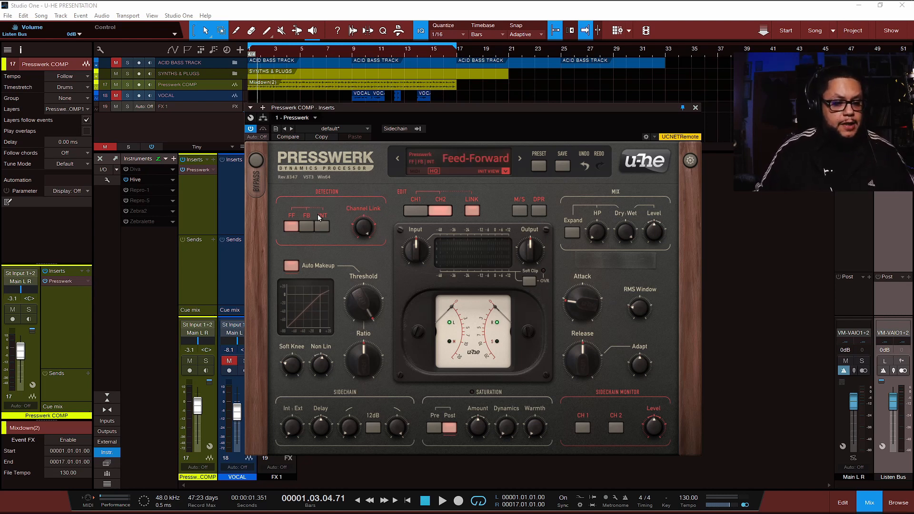
{"action": "left_click", "coordinate": [301, 228]}
{"action": "left_click", "coordinate": [295, 230]}
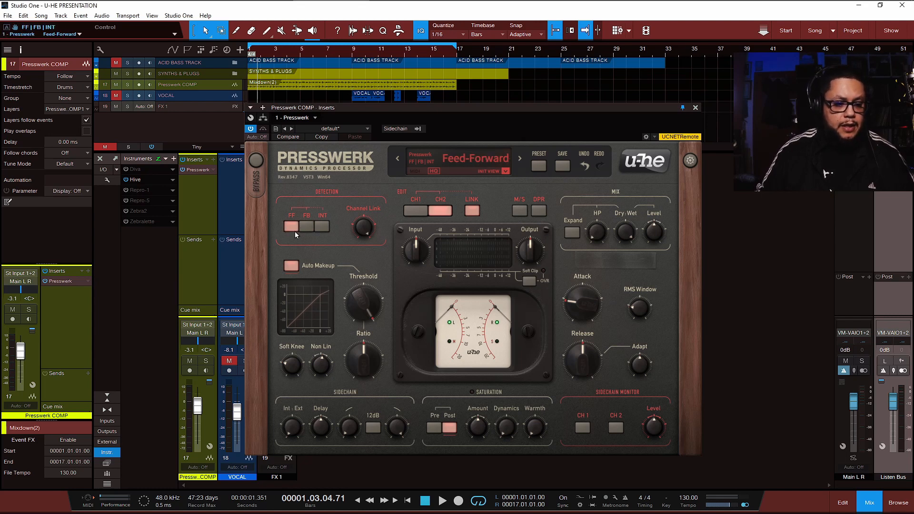
Try Feed-Back detection, then set the detection mode to Interactive with Channel Link at 100%.
{"action": "left_click", "coordinate": [307, 229]}
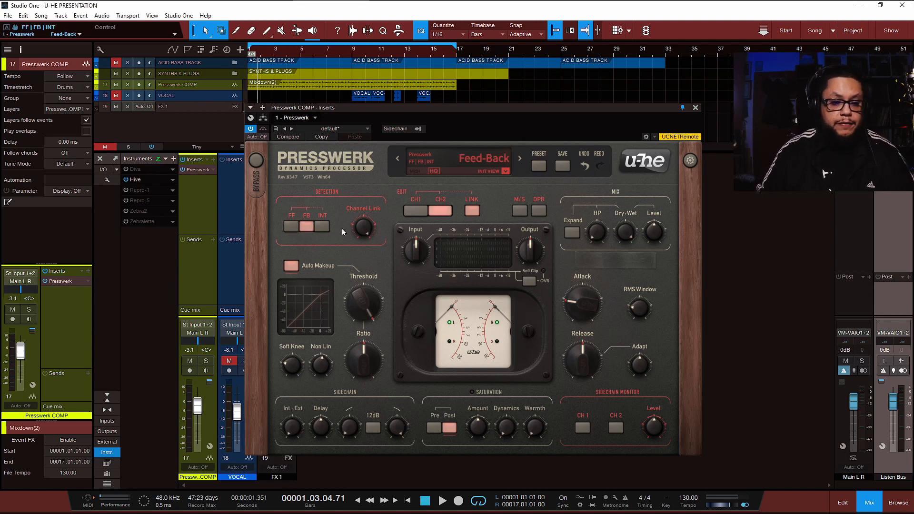
{"action": "left_click", "coordinate": [321, 229]}
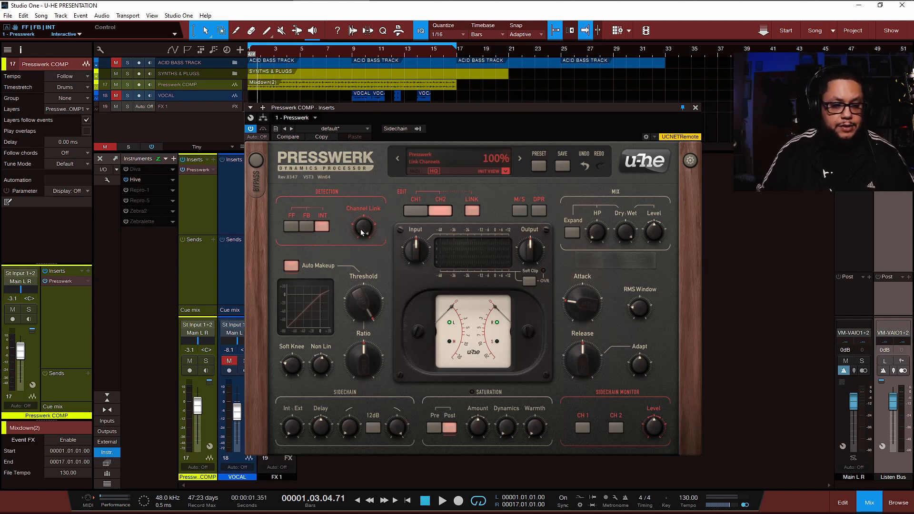
{"action": "left_click_drag", "start_coordinate": [361, 229], "coordinate": [411, 219]}
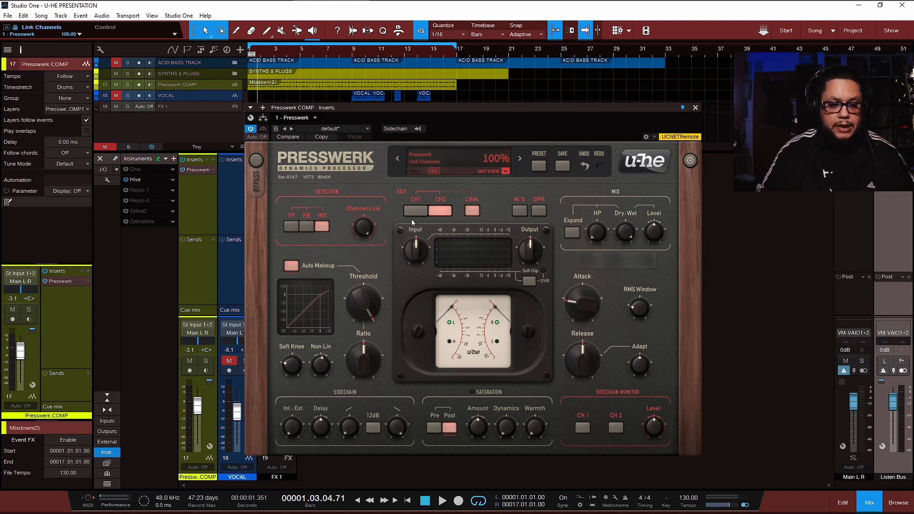
Toggle the channel edit link off and on again, and try M/S processing before returning to stereo.
{"action": "left_click", "coordinate": [440, 211]}
{"action": "left_click", "coordinate": [472, 211]}
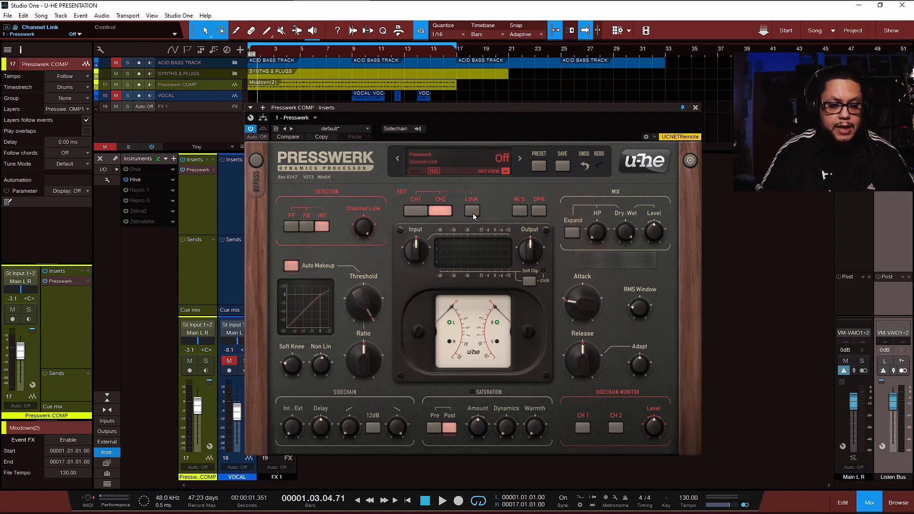
{"action": "left_click", "coordinate": [475, 212]}
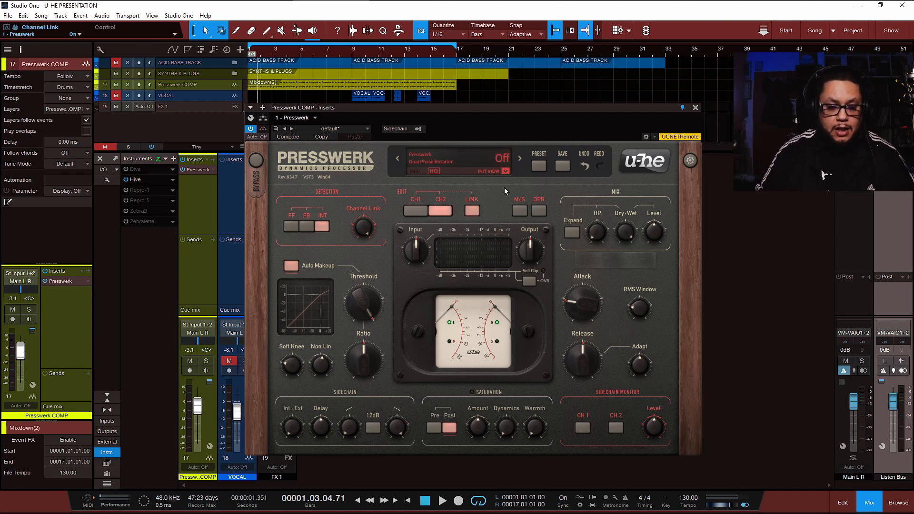
{"action": "left_click", "coordinate": [519, 211]}
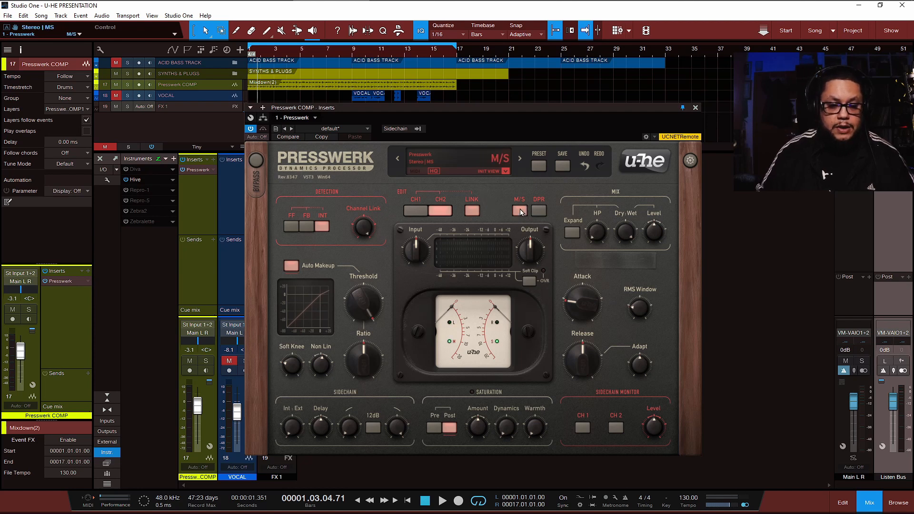
{"action": "left_click", "coordinate": [521, 211]}
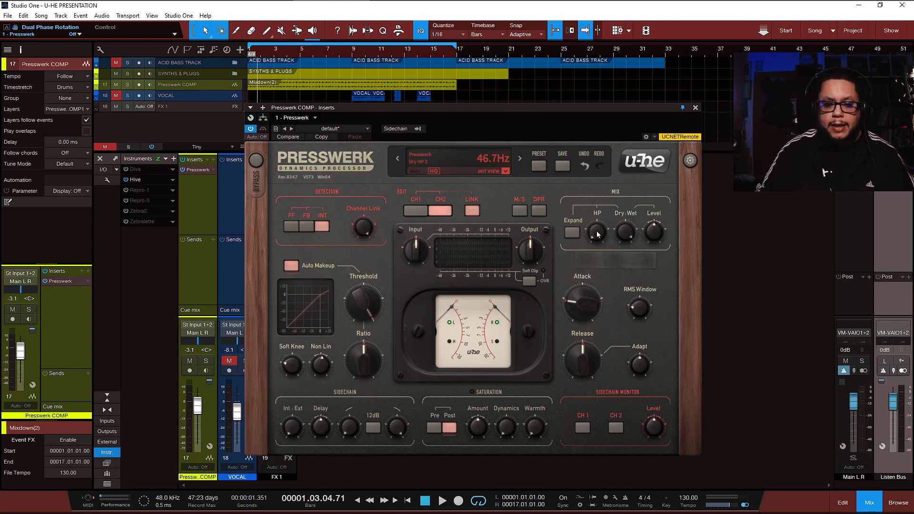
Try the mix section's high-pass control and set Non Lin to about -1.13.
{"action": "left_click_drag", "start_coordinate": [596, 232], "coordinate": [598, 211]}
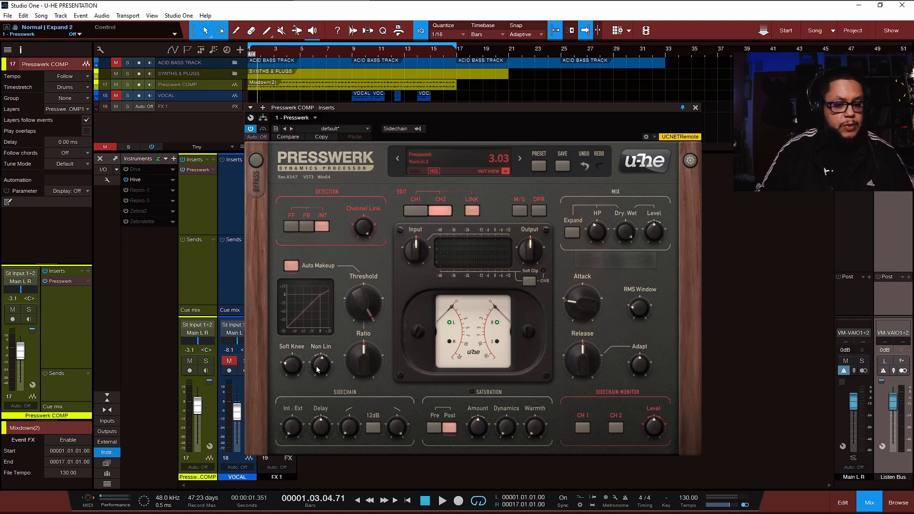
{"action": "left_click_drag", "start_coordinate": [318, 367], "coordinate": [318, 369]}
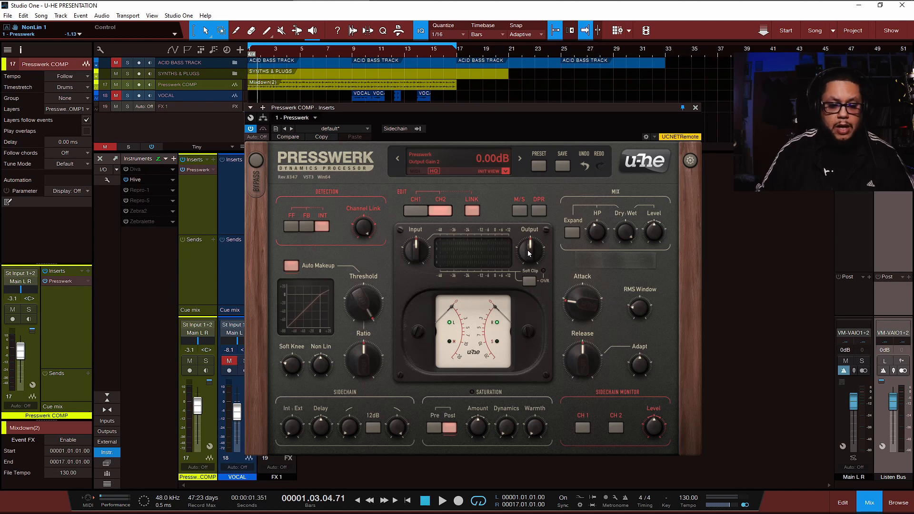
Enable Soft Clip on the output briefly, and switch it off again.
{"action": "left_click", "coordinate": [526, 281]}
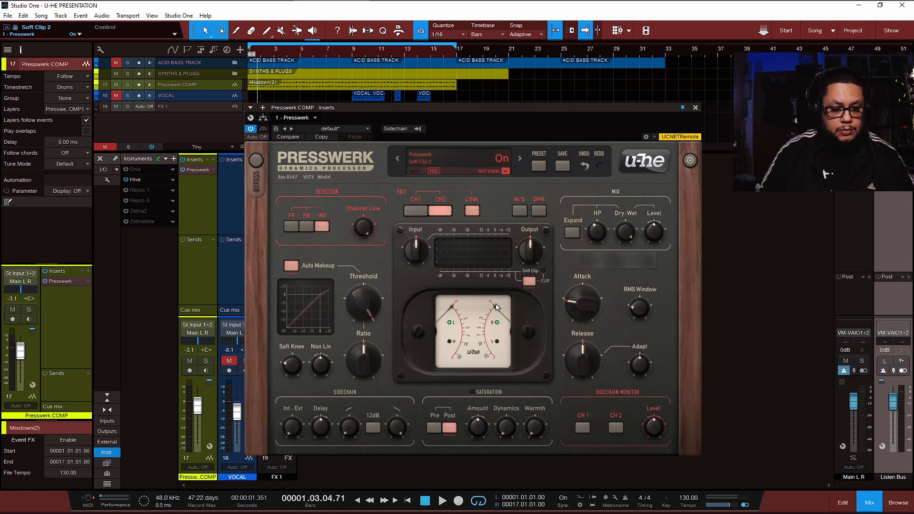
{"action": "left_click", "coordinate": [528, 281]}
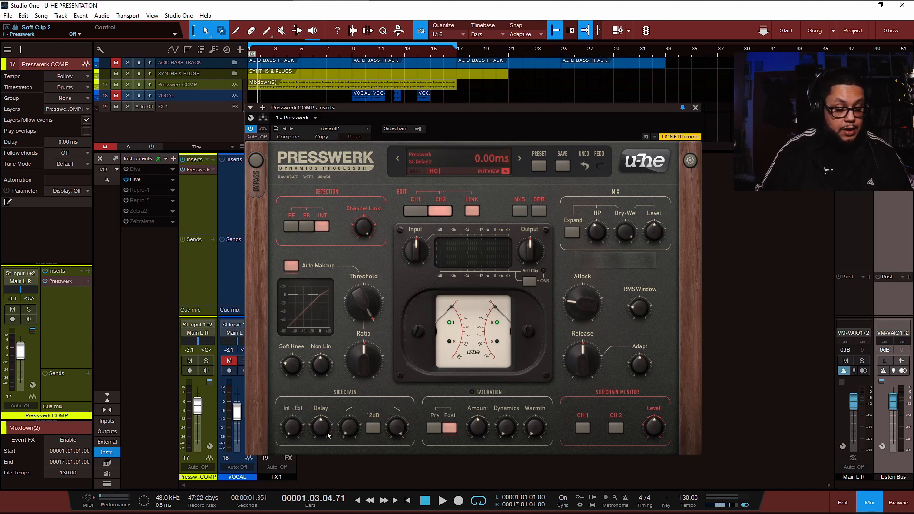
Try the sidechain delay and 12 dB filter slope, and set the sidechain high-pass to about 17.9 Hz.
{"action": "left_click_drag", "start_coordinate": [324, 429], "coordinate": [324, 422]}
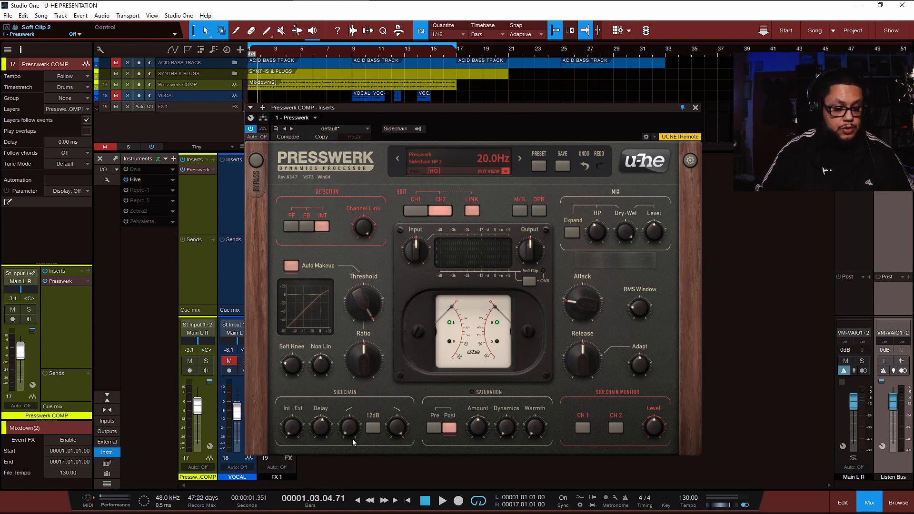
{"action": "left_click_drag", "start_coordinate": [352, 429], "coordinate": [350, 430]}
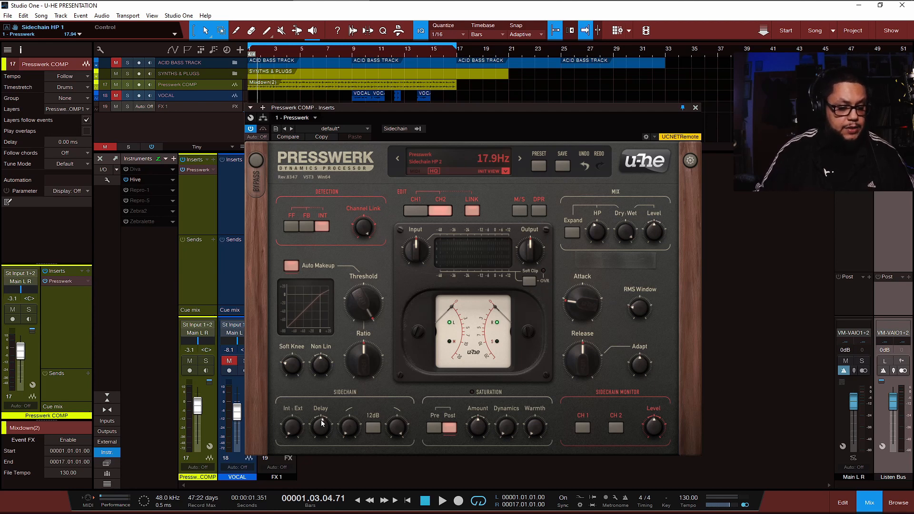
{"action": "left_click", "coordinate": [373, 428]}
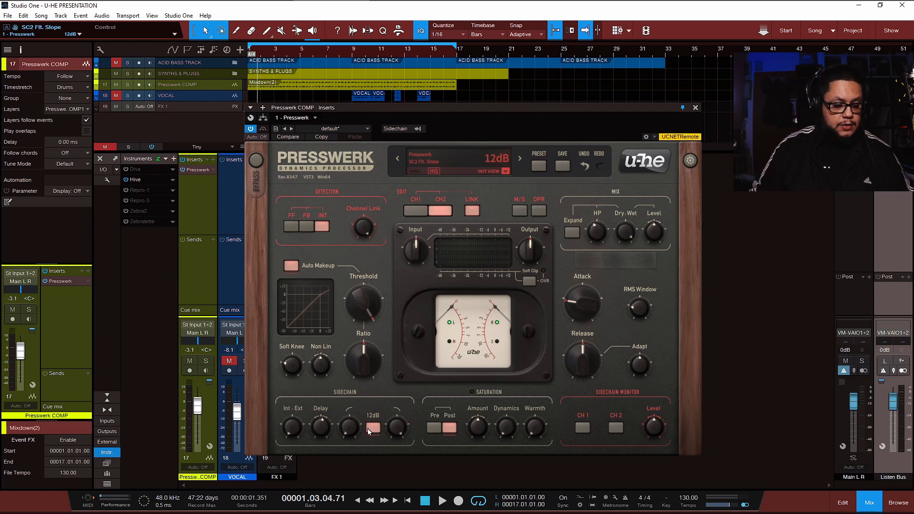
{"action": "left_click", "coordinate": [369, 430]}
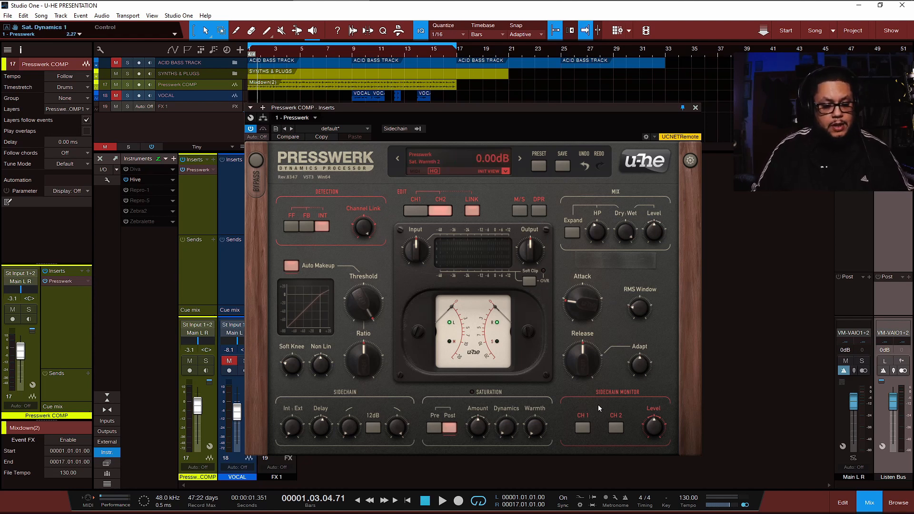
Switch sidechain monitoring on for channels 1 and 2, and turn both off again.
{"action": "left_click", "coordinate": [579, 430]}
{"action": "left_click", "coordinate": [611, 431]}
{"action": "left_click", "coordinate": [581, 432]}
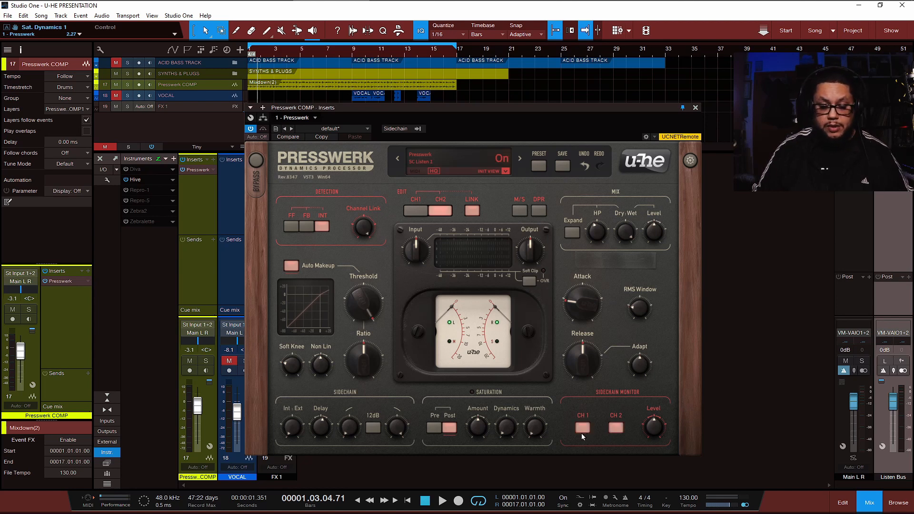
{"action": "left_click", "coordinate": [611, 431]}
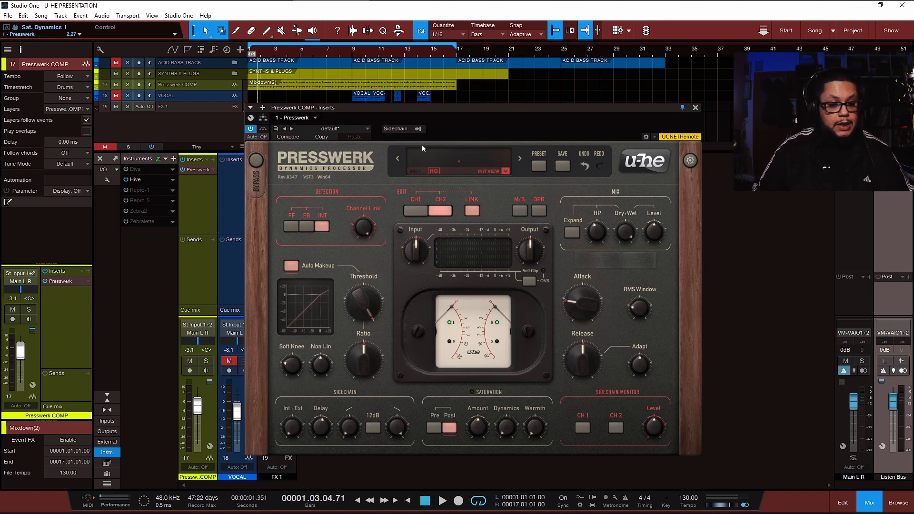
Browse the compressor's preset folders from 2-Track_Mixdown through Guitar, and return to the main controls without loading a preset.
{"action": "left_click", "coordinate": [539, 166]}
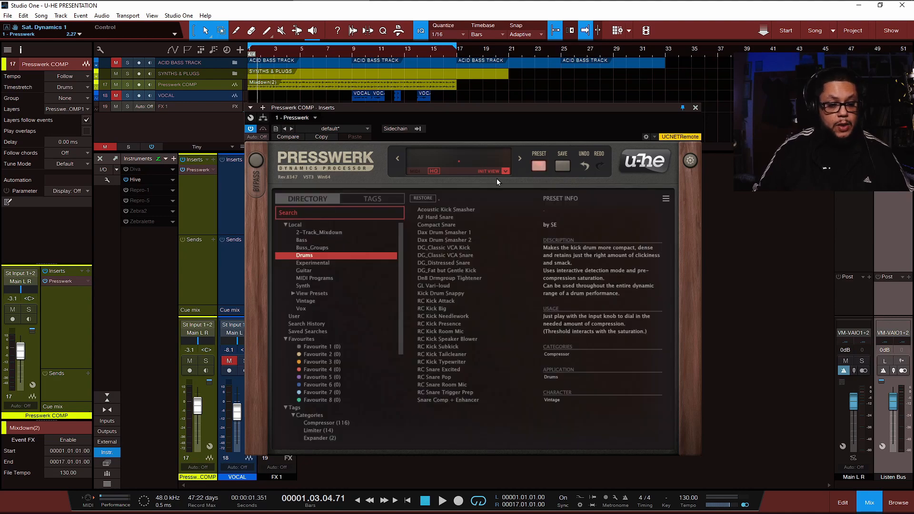
{"action": "left_click", "coordinate": [328, 232]}
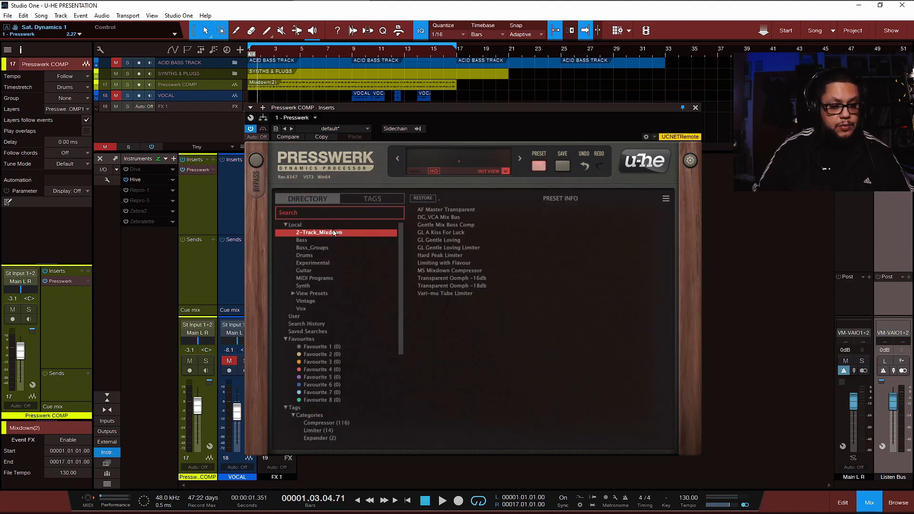
{"action": "left_click", "coordinate": [326, 240]}
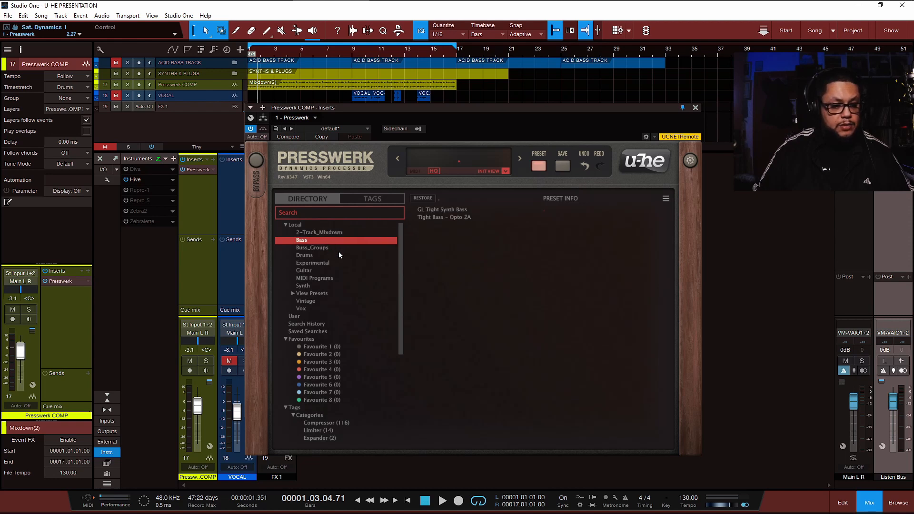
{"action": "left_click", "coordinate": [332, 247]}
{"action": "left_click", "coordinate": [327, 256]}
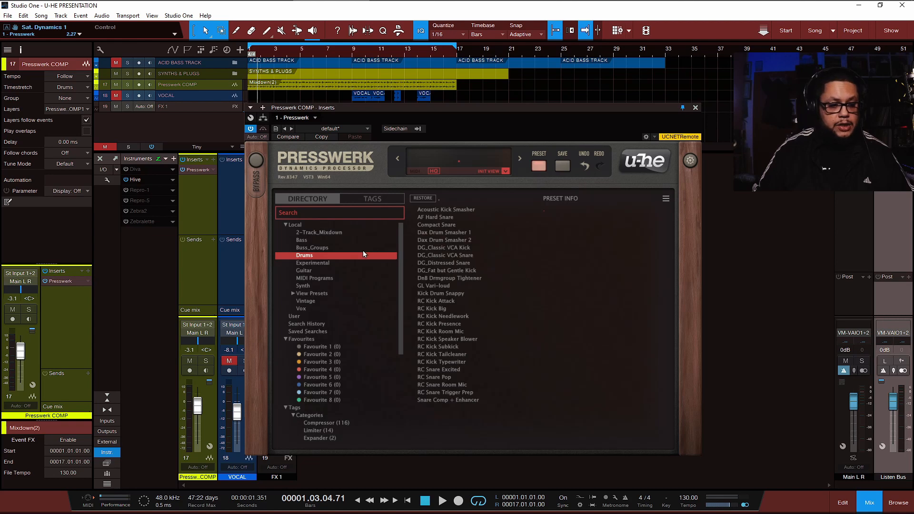
{"action": "left_click", "coordinate": [338, 264]}
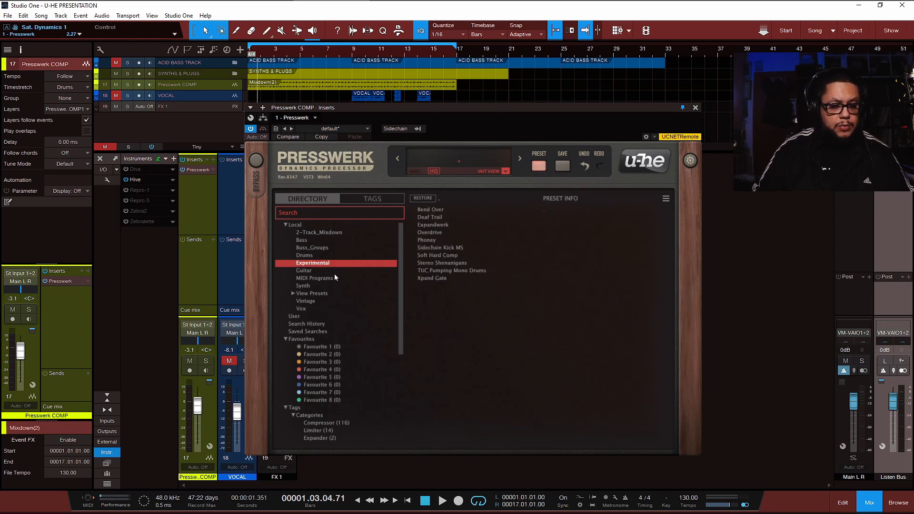
{"action": "left_click", "coordinate": [330, 271]}
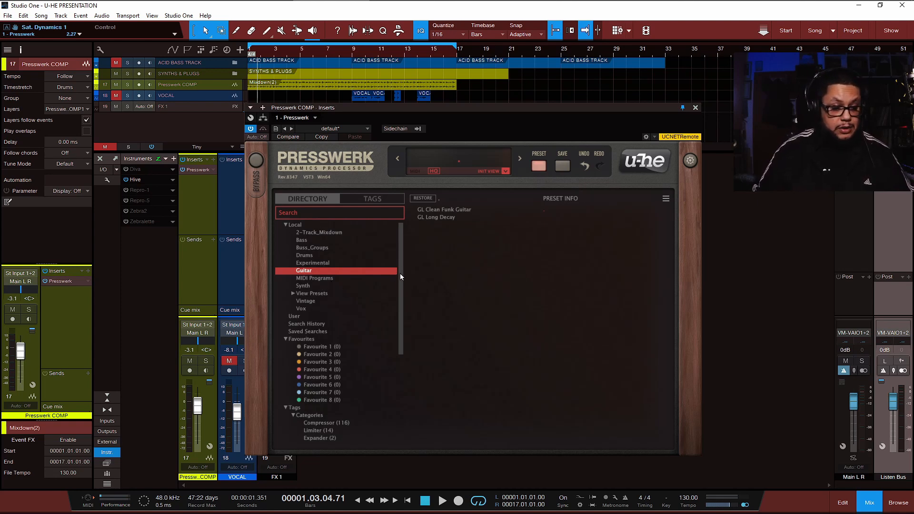
{"action": "left_click_drag", "start_coordinate": [399, 273], "coordinate": [393, 235]}
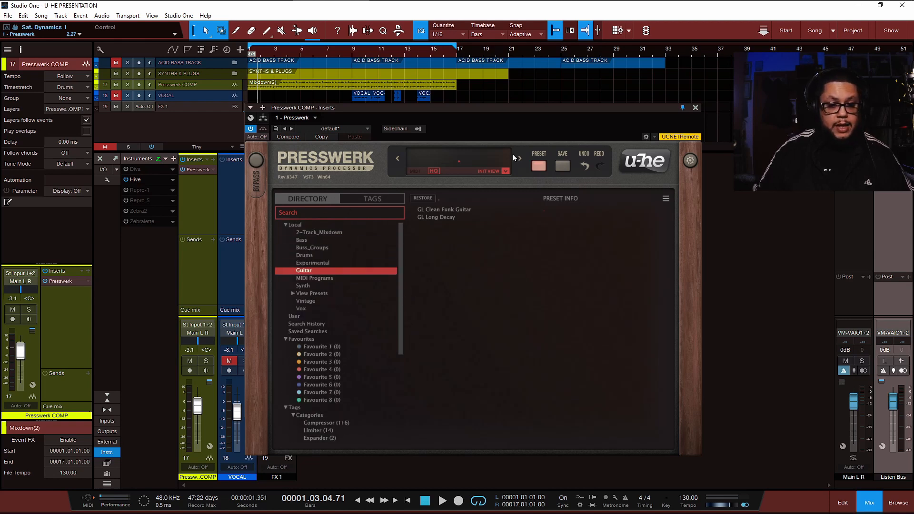
{"action": "left_click", "coordinate": [536, 166]}
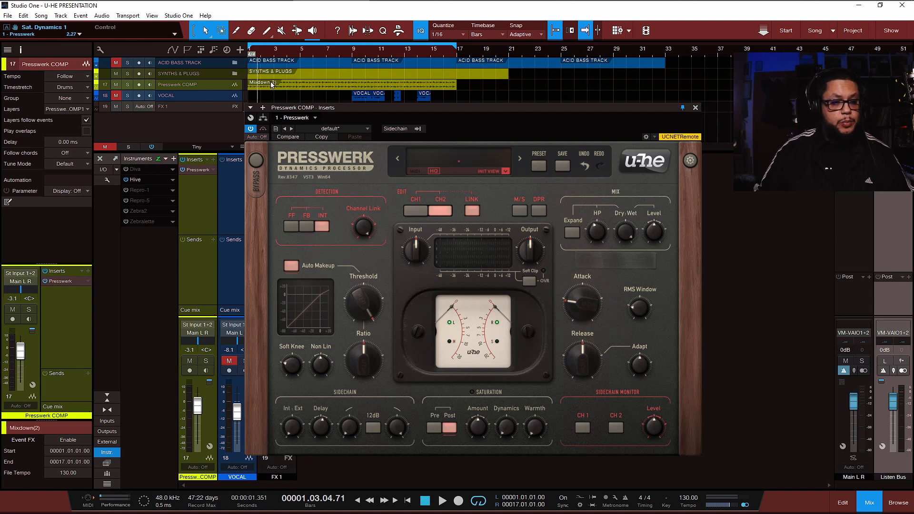
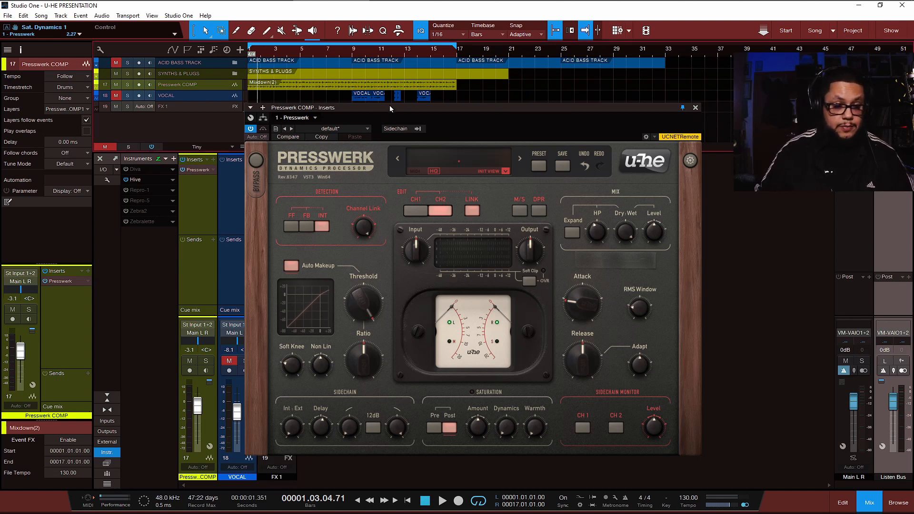
Move the compressor window clear of the track lanes and play the song from the start.
{"action": "left_click_drag", "start_coordinate": [389, 107], "coordinate": [395, 126]}
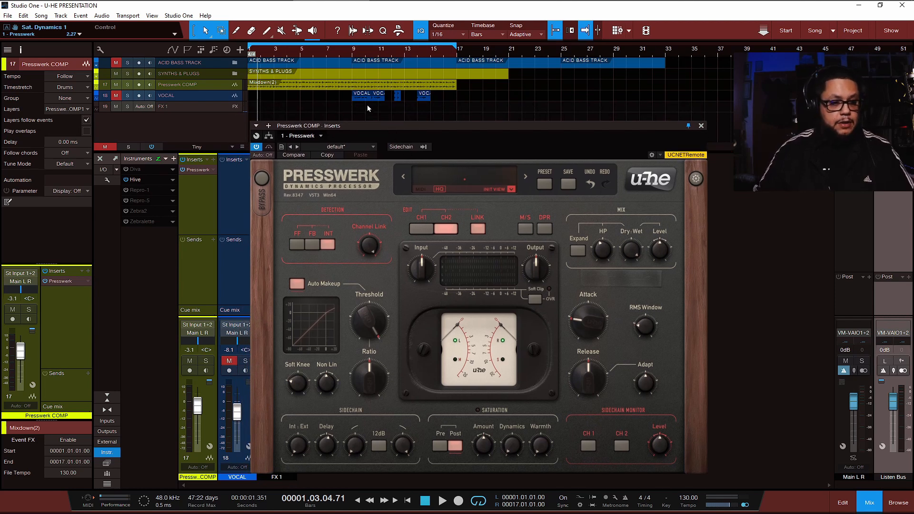
{"action": "key", "text": "Home"}
{"action": "key", "text": "space"}
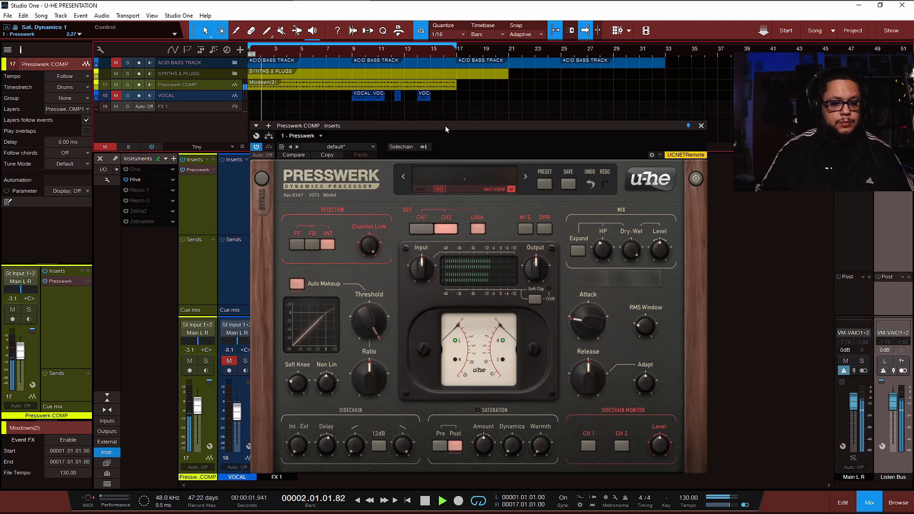
{"action": "mouse_move", "coordinate": [446, 124]}
{"action": "left_mouse_down"}
{"action": "mouse_move", "coordinate": [438, 125]}
{"action": "mouse_move", "coordinate": [447, 128]}
{"action": "left_mouse_up"}
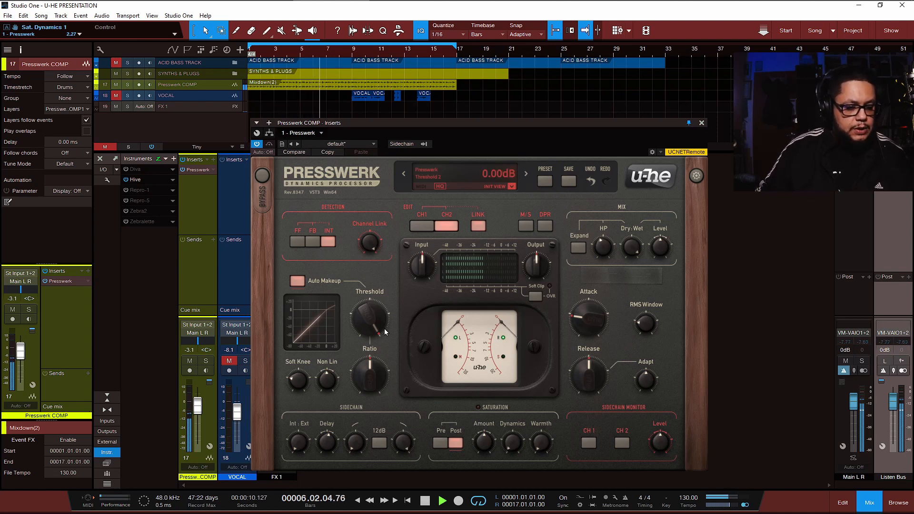
Raise the compression ratio and lower the threshold to about -15.7 dB while the drums play.
{"action": "left_click_drag", "start_coordinate": [365, 306], "coordinate": [365, 310]}
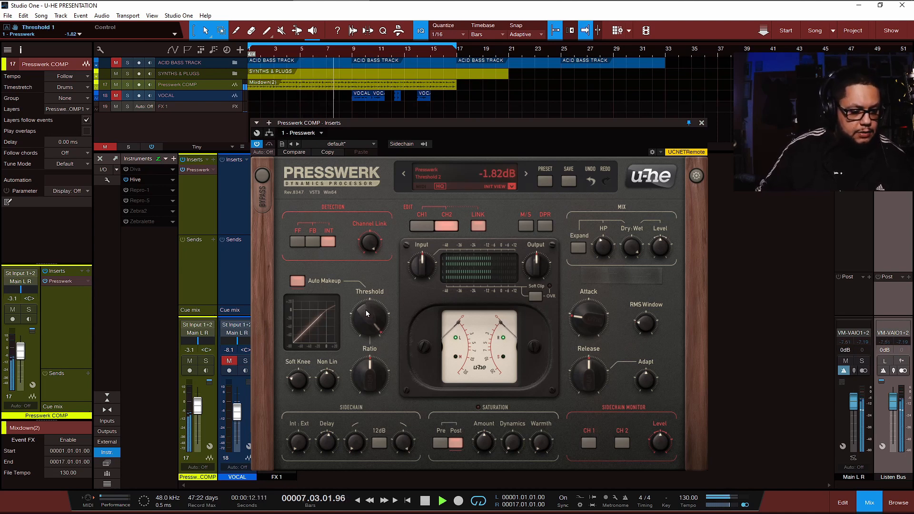
{"action": "left_click_drag", "start_coordinate": [369, 379], "coordinate": [360, 336]}
{"action": "left_click", "coordinate": [365, 311]}
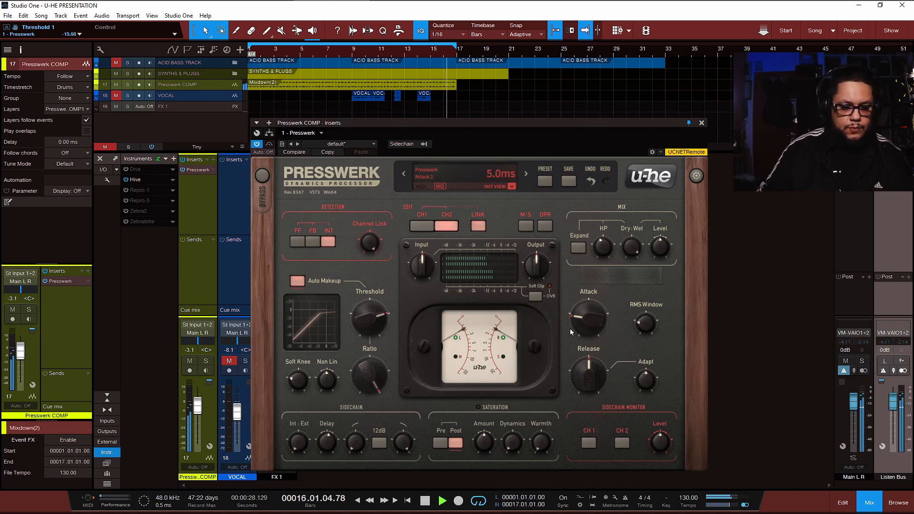
Set the compressor's attack to about 27 ms and shorten its release.
{"action": "mouse_move", "coordinate": [571, 331]}
{"action": "left_mouse_down"}
{"action": "mouse_move", "coordinate": [599, 186]}
{"action": "mouse_move", "coordinate": [580, 332]}
{"action": "left_mouse_up"}
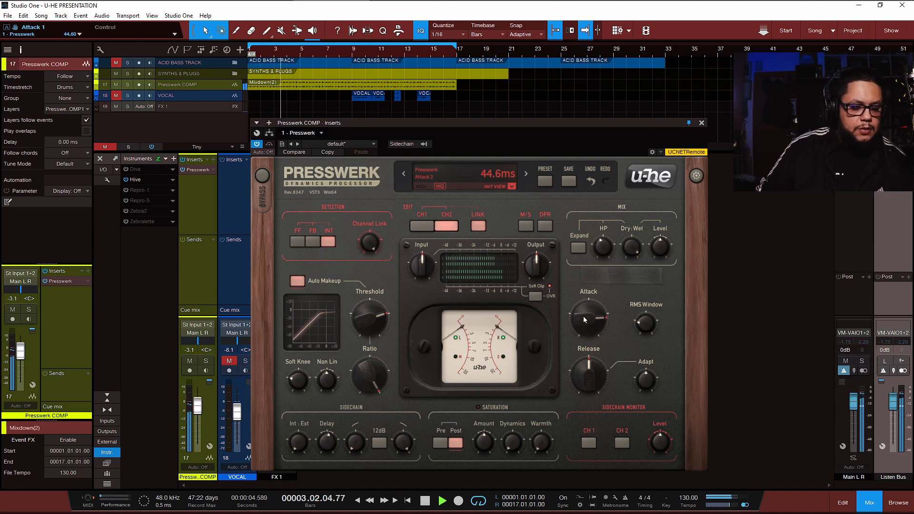
{"action": "left_click_drag", "start_coordinate": [583, 318], "coordinate": [583, 335]}
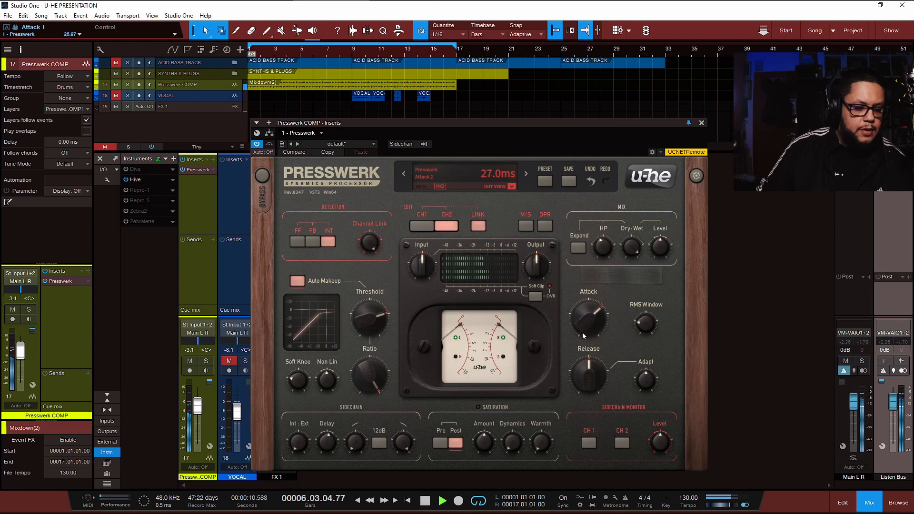
{"action": "left_click", "coordinate": [586, 370]}
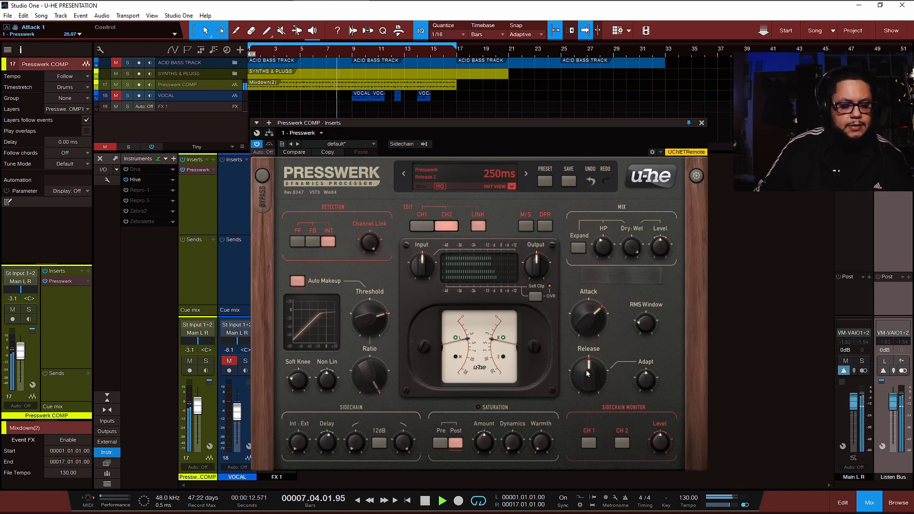
{"action": "mouse_move", "coordinate": [587, 373]}
{"action": "left_mouse_down"}
{"action": "mouse_move", "coordinate": [576, 401]}
{"action": "mouse_move", "coordinate": [583, 379]}
{"action": "mouse_move", "coordinate": [579, 384]}
{"action": "left_mouse_up"}
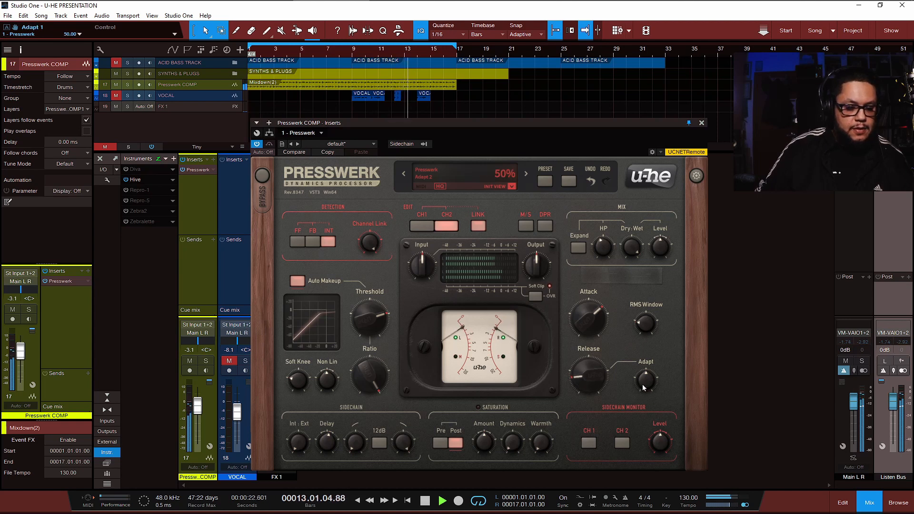
Audition the release's Adapt amount at 100% with a 1.43 s release time, and turn Adapt back down.
{"action": "left_click_drag", "start_coordinate": [641, 384], "coordinate": [644, 379]}
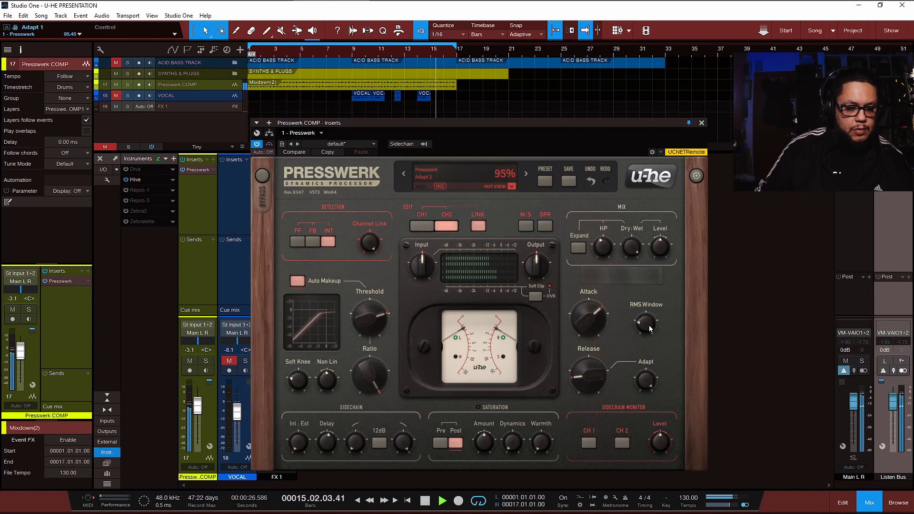
{"action": "left_click_drag", "start_coordinate": [653, 319], "coordinate": [657, 364]}
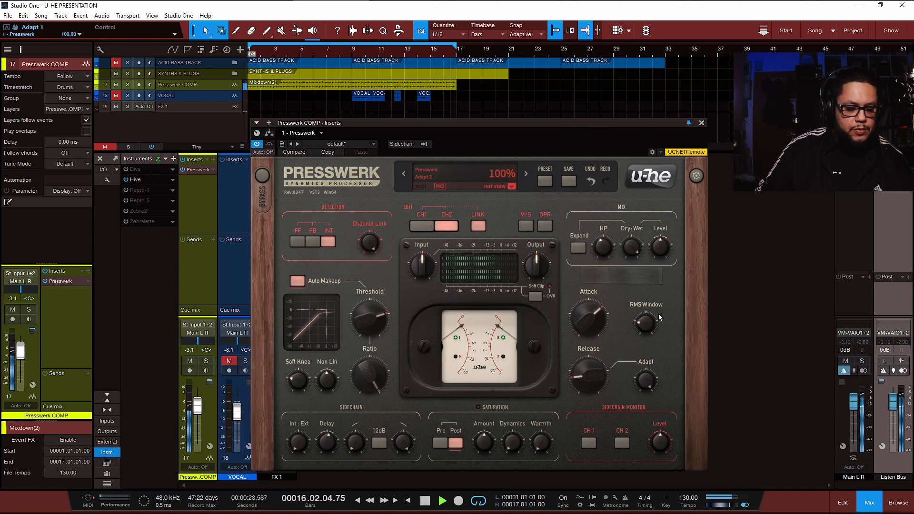
{"action": "left_click_drag", "start_coordinate": [592, 369], "coordinate": [601, 283]}
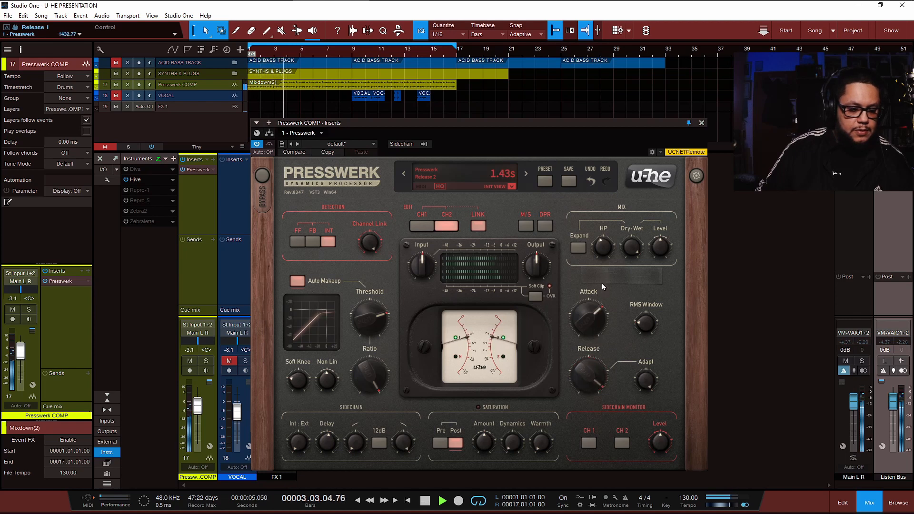
{"action": "left_click_drag", "start_coordinate": [648, 378], "coordinate": [641, 462]}
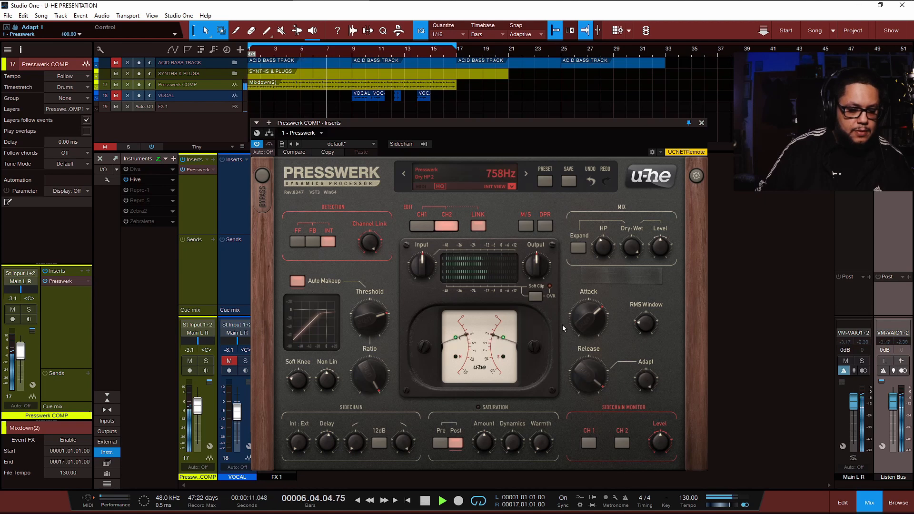
Shorten the compressor's release to 15 ms and set its attack to about 38 ms.
{"action": "left_click_drag", "start_coordinate": [587, 373], "coordinate": [587, 458]}
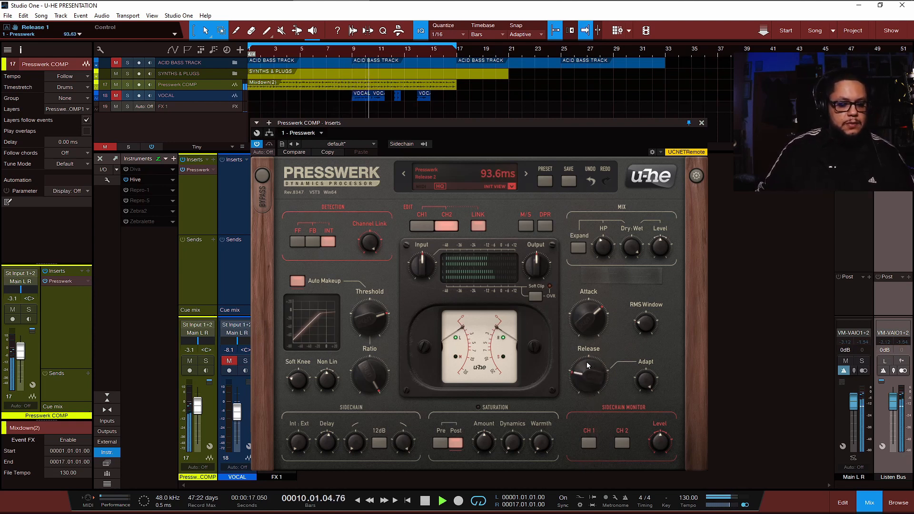
{"action": "left_click_drag", "start_coordinate": [583, 372], "coordinate": [588, 405]}
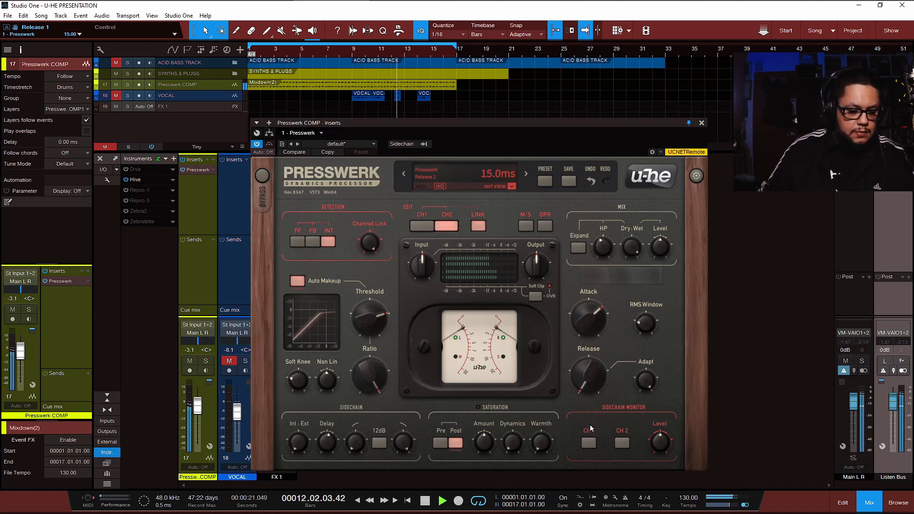
{"action": "left_click_drag", "start_coordinate": [587, 317], "coordinate": [583, 307]}
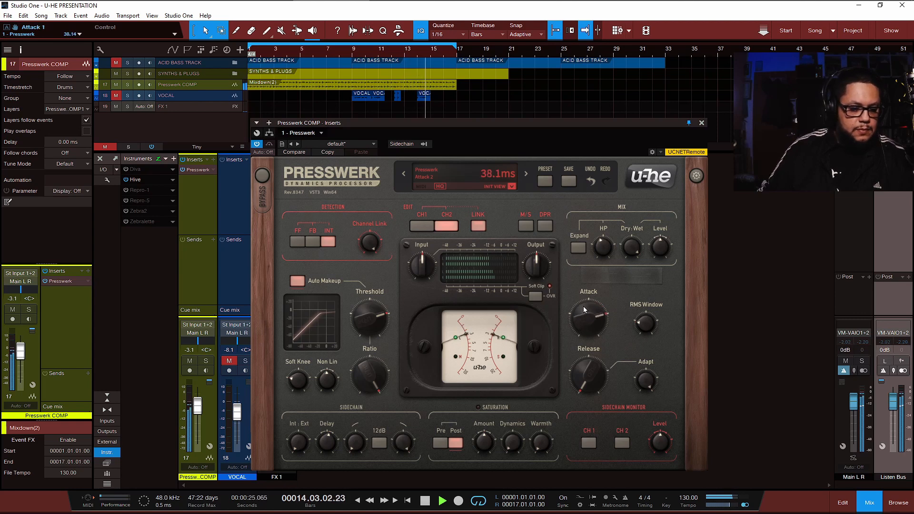
Sweep the RMS Window up to 30 ms and bring it back down to 0.1 ms.
{"action": "left_click", "coordinate": [644, 325]}
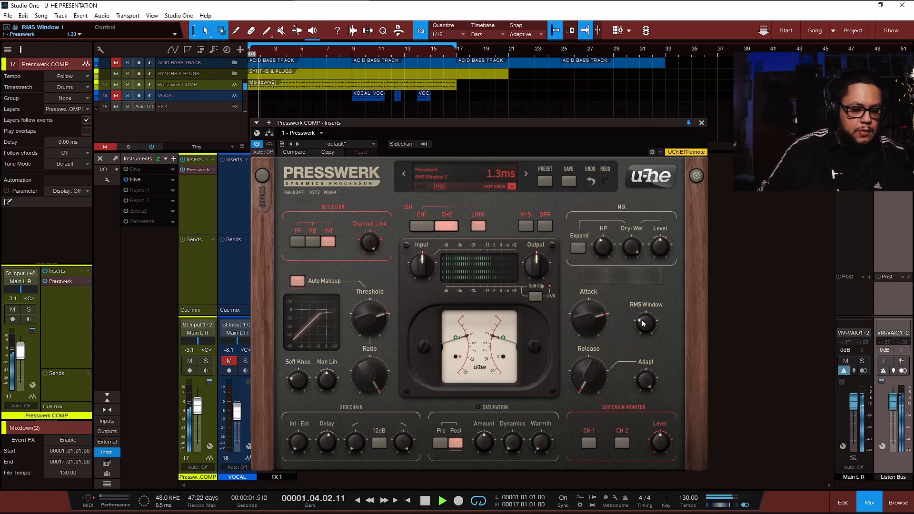
{"action": "left_click_drag", "start_coordinate": [647, 299], "coordinate": [649, 258]}
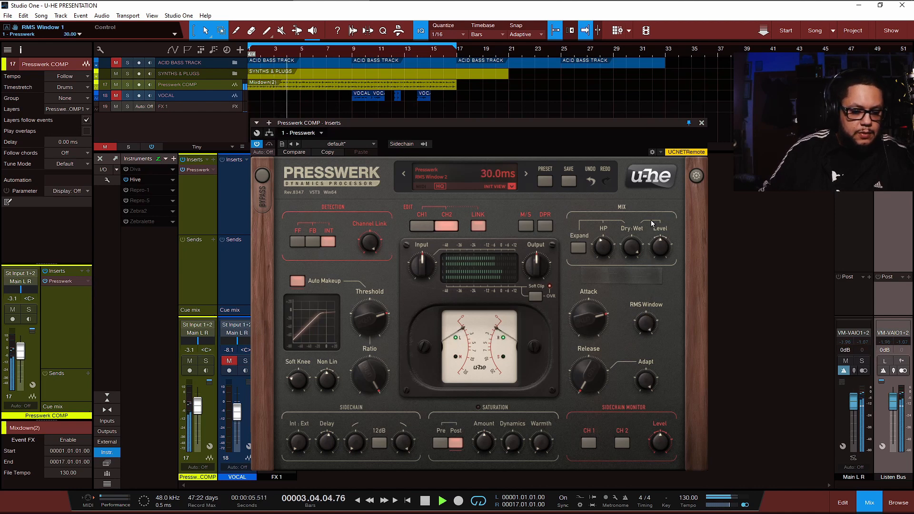
{"action": "left_click_drag", "start_coordinate": [646, 216], "coordinate": [648, 245]}
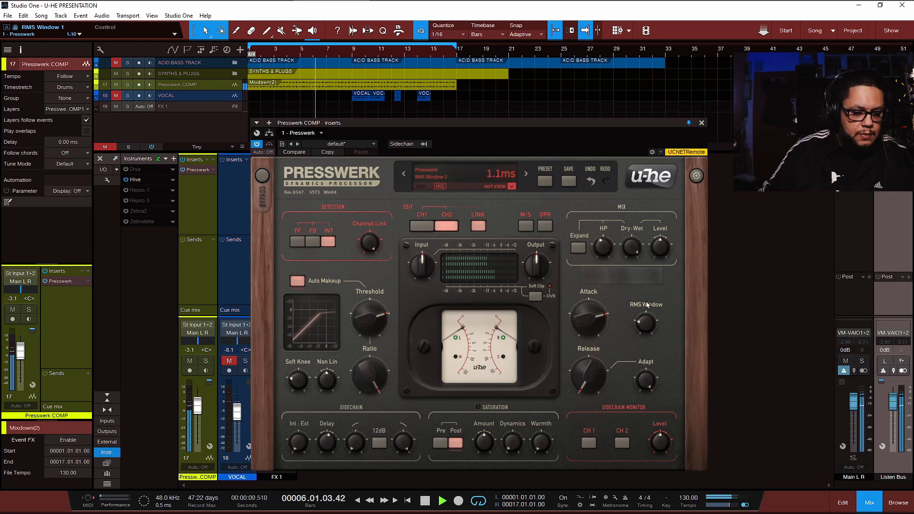
{"action": "left_click_drag", "start_coordinate": [646, 277], "coordinate": [650, 318]}
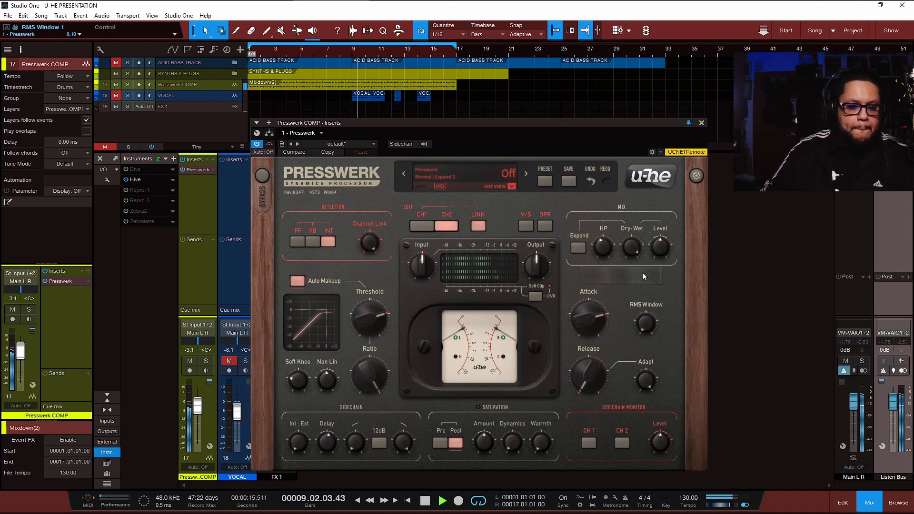
Audition the fully dry signal, and set the compressor's dry/wet mix to about 24% dry and 76% wet.
{"action": "mouse_move", "coordinate": [627, 254]}
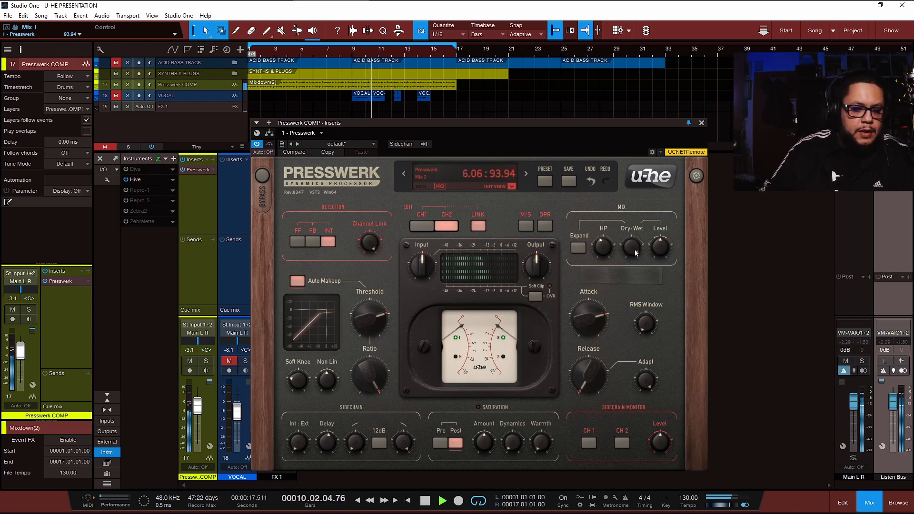
{"action": "left_click_drag", "start_coordinate": [634, 249], "coordinate": [626, 330]}
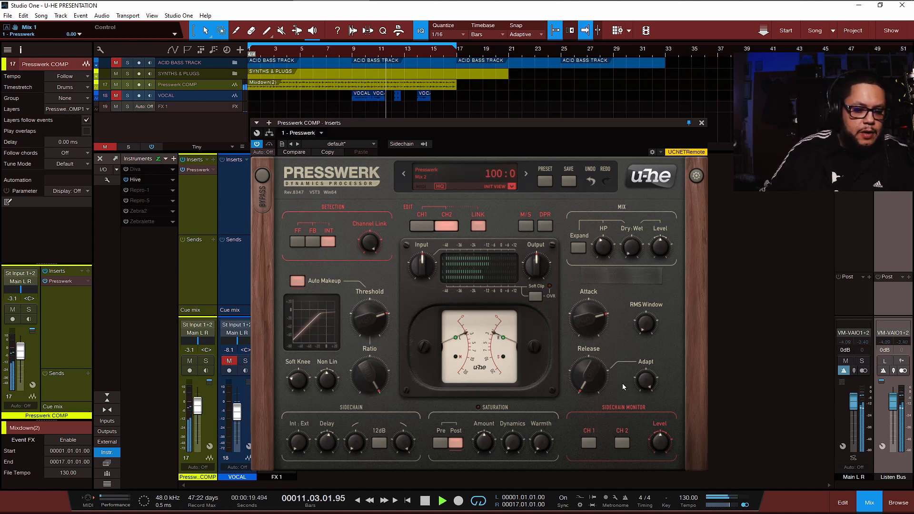
{"action": "mouse_move", "coordinate": [602, 253]}
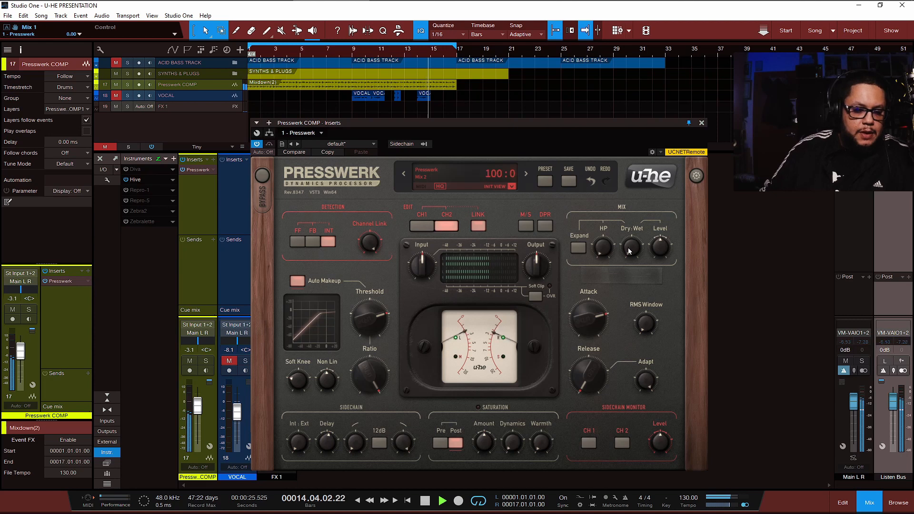
{"action": "left_click_drag", "start_coordinate": [632, 246], "coordinate": [635, 182]}
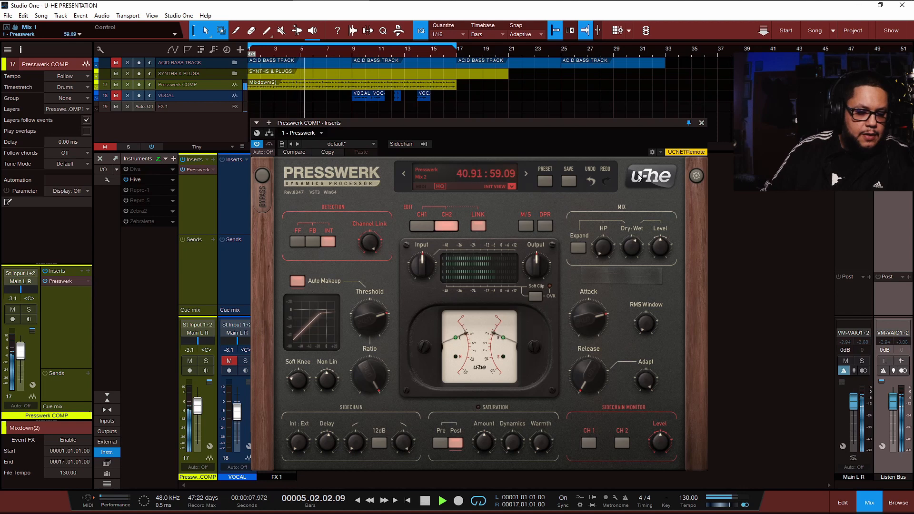
{"action": "left_click_drag", "start_coordinate": [639, 182], "coordinate": [638, 190]}
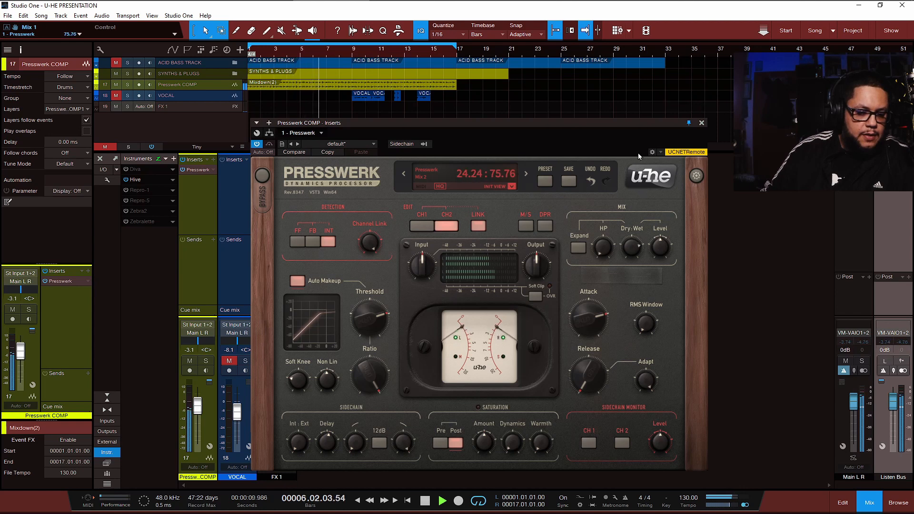
{"action": "mouse_move", "coordinate": [638, 152]}
{"action": "left_mouse_down"}
{"action": "mouse_move", "coordinate": [635, 117]}
{"action": "mouse_move", "coordinate": [636, 157]}
{"action": "left_mouse_up"}
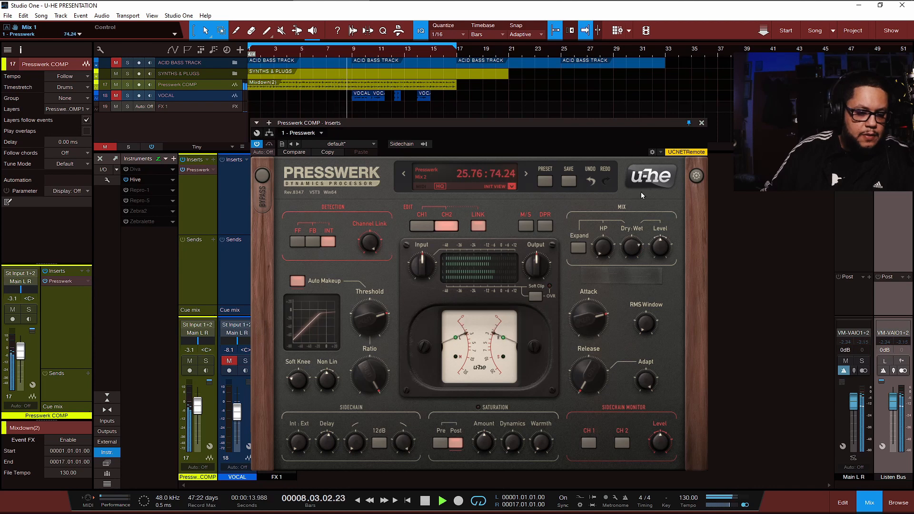
{"action": "left_click_drag", "start_coordinate": [638, 247], "coordinate": [639, 244]}
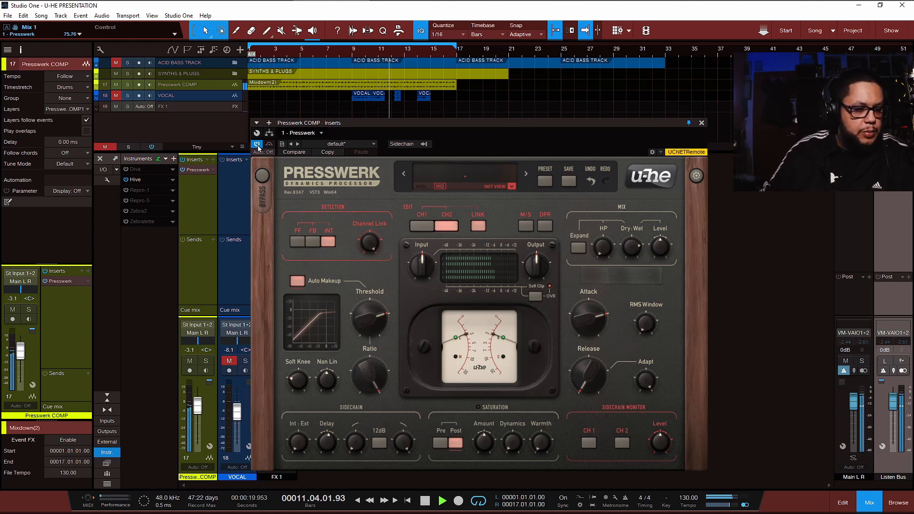
Toggle the compressor's bypass repeatedly to compare the dry and compressed drums, leaving the compressor active.
{"action": "left_click", "coordinate": [261, 180]}
{"action": "left_click", "coordinate": [261, 179]}
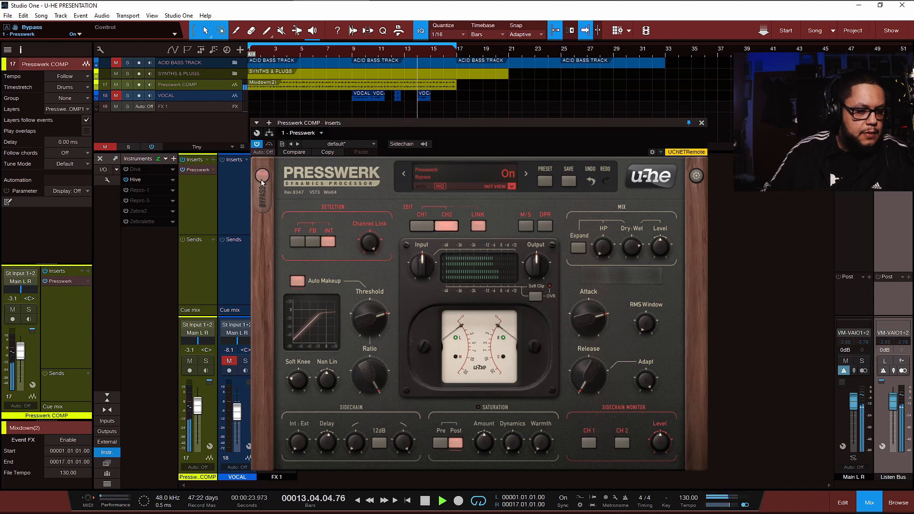
{"action": "left_click", "coordinate": [262, 180]}
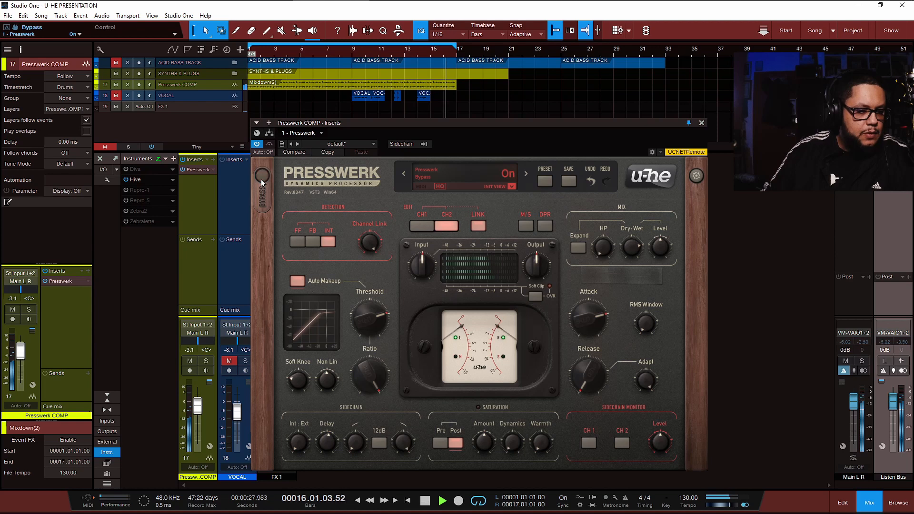
{"action": "left_click", "coordinate": [261, 180]}
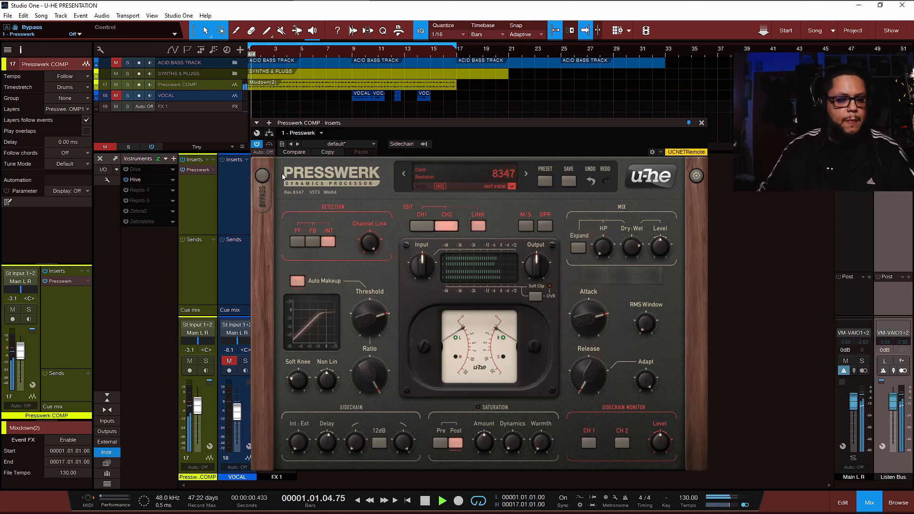
{"action": "left_click", "coordinate": [262, 176]}
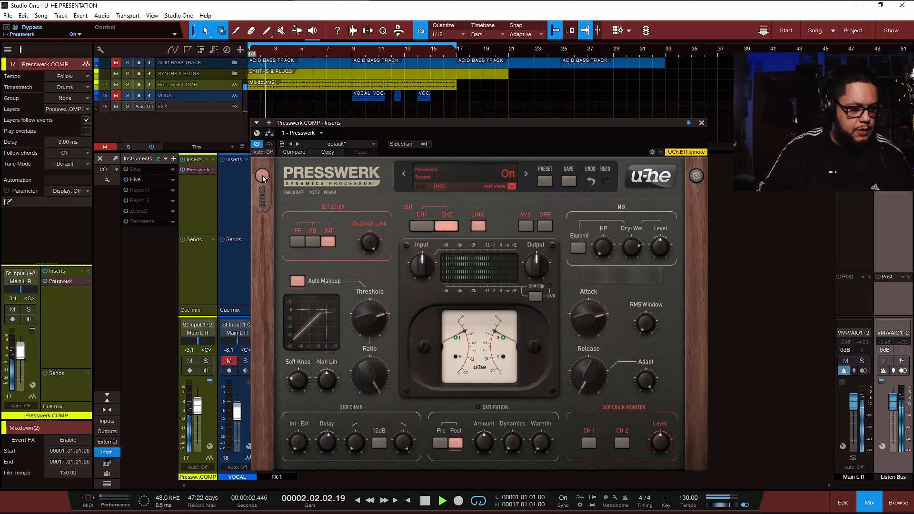
{"action": "left_click", "coordinate": [262, 177]}
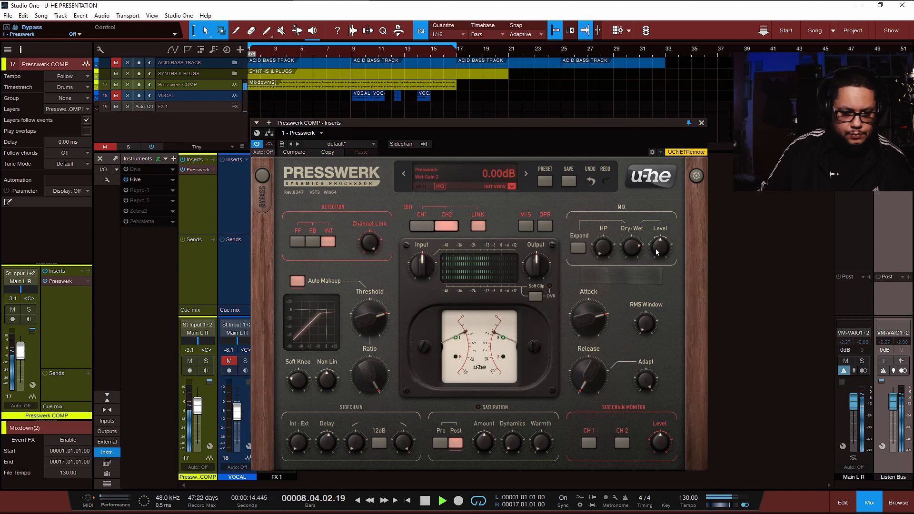
Lower the wet level in the Mix section to about -1.8 dB and compare against the bypassed drums.
{"action": "left_click_drag", "start_coordinate": [656, 252], "coordinate": [656, 254]}
{"action": "left_click", "coordinate": [263, 179]}
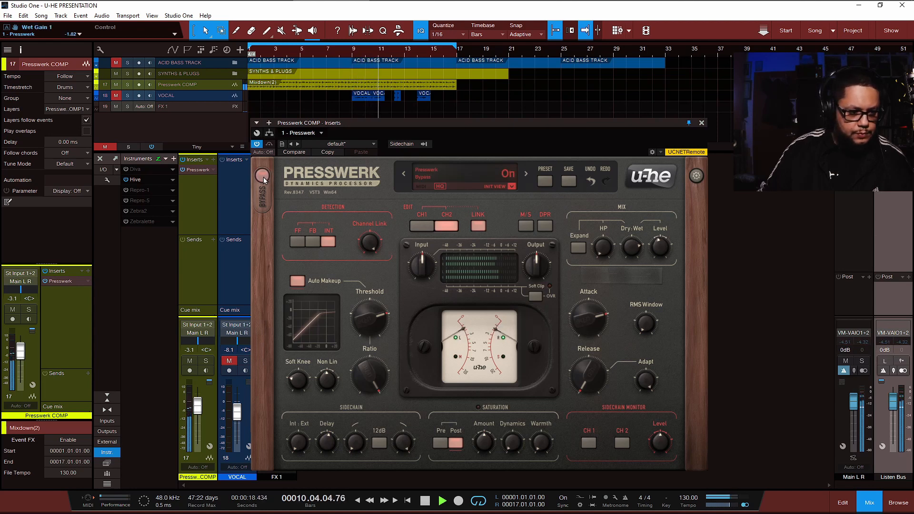
{"action": "left_click", "coordinate": [263, 179]}
{"action": "left_click", "coordinate": [263, 180]}
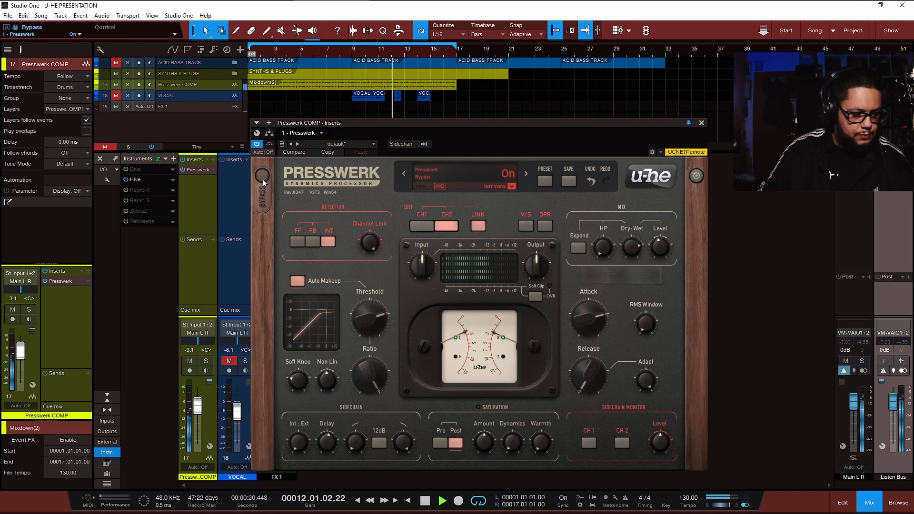
{"action": "left_click", "coordinate": [262, 179]}
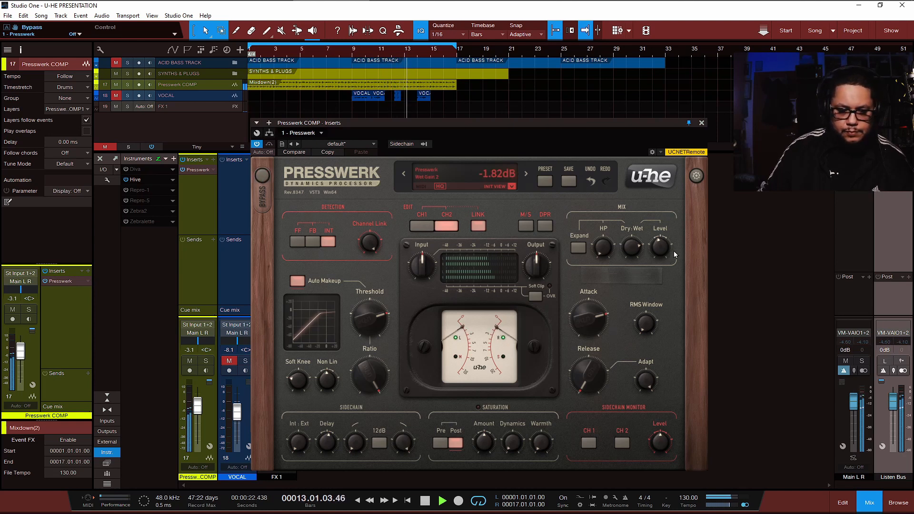
Reduce the wet level to about -3.8 dB and switch the bypass on and off to compare loudness.
{"action": "left_click_drag", "start_coordinate": [659, 251], "coordinate": [658, 256]}
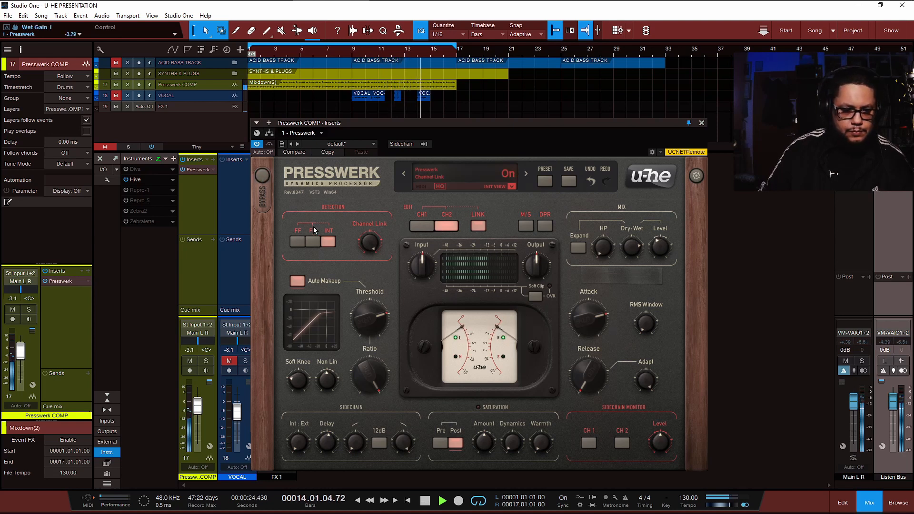
{"action": "left_click", "coordinate": [260, 179]}
{"action": "left_click", "coordinate": [260, 179]}
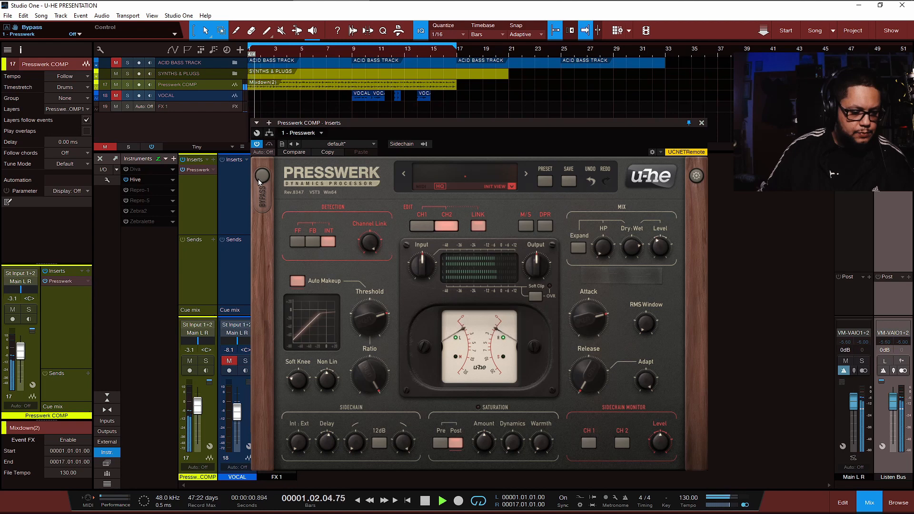
{"action": "left_click", "coordinate": [260, 179]}
{"action": "left_click", "coordinate": [260, 179]}
{"action": "left_click", "coordinate": [260, 179]}
{"action": "left_click", "coordinate": [260, 179]}
{"action": "left_click", "coordinate": [260, 180]}
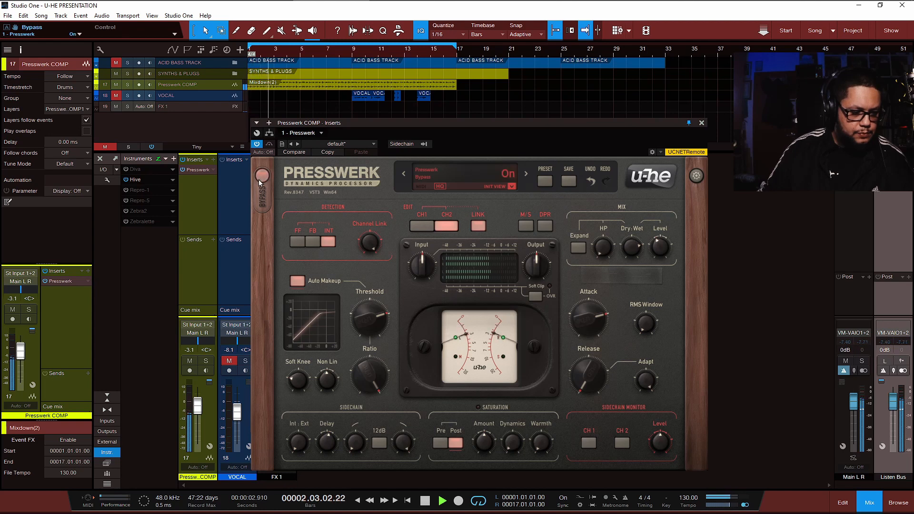
{"action": "left_click", "coordinate": [259, 180]}
Bring the wet level down to about -4.7 dB and recheck the compressed drums against the bypassed signal.
{"action": "mouse_move", "coordinate": [658, 250]}
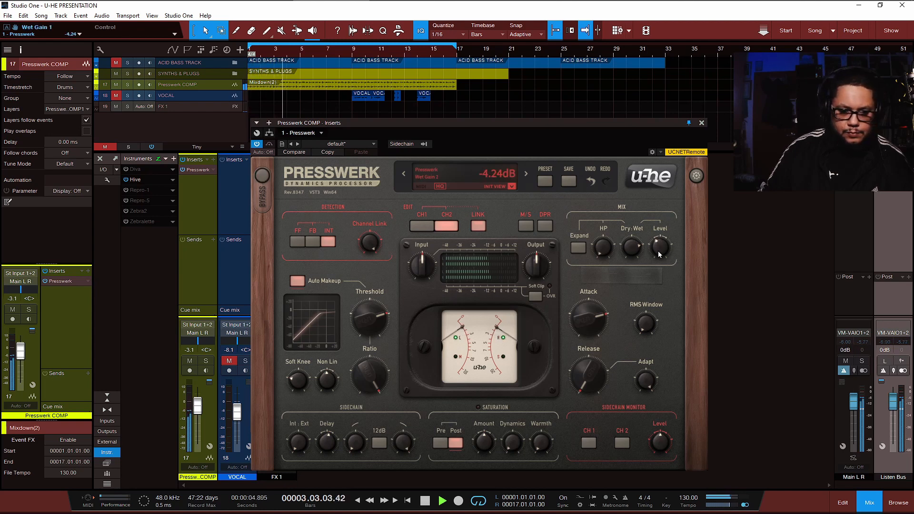
{"action": "left_click_drag", "start_coordinate": [657, 251], "coordinate": [656, 252]}
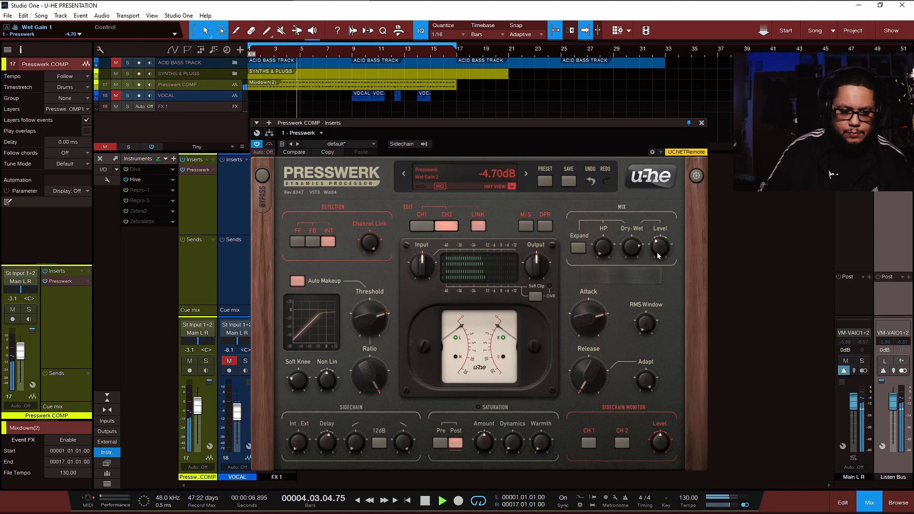
{"action": "left_click", "coordinate": [260, 180]}
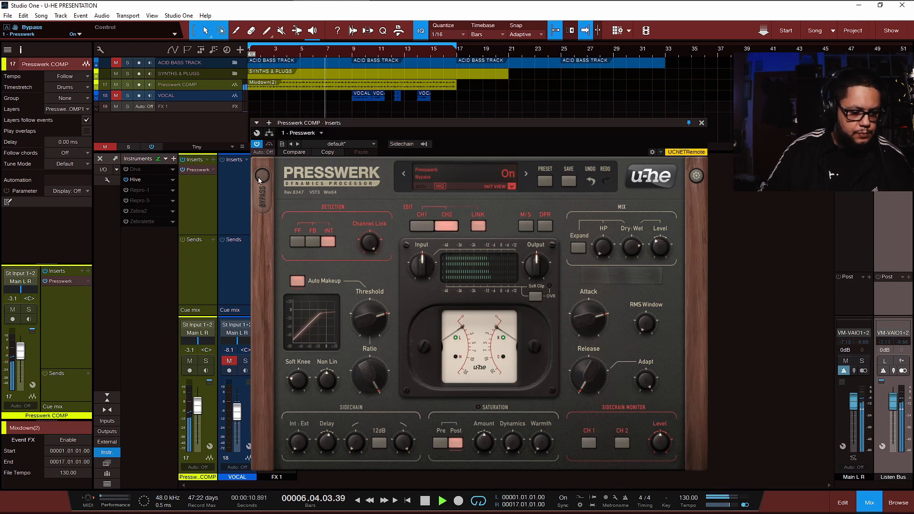
{"action": "left_click", "coordinate": [260, 180]}
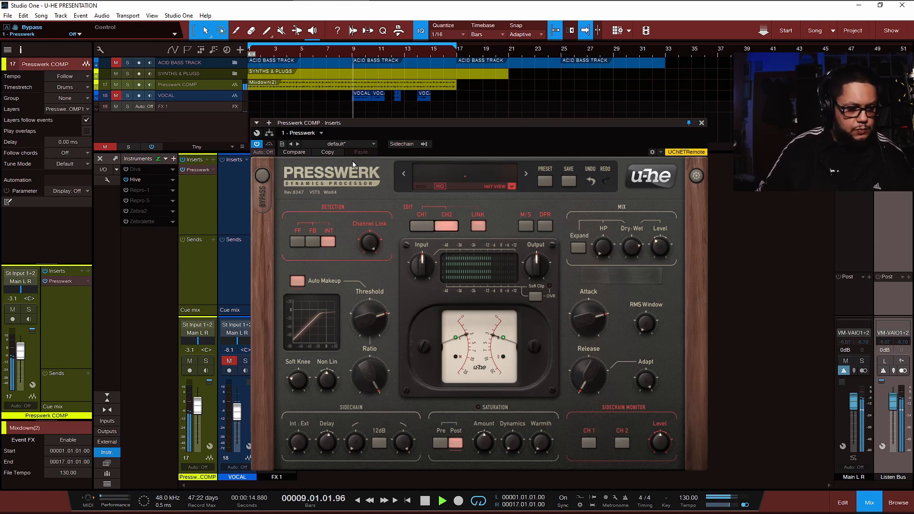
{"action": "left_click", "coordinate": [262, 179]}
{"action": "left_click", "coordinate": [263, 180]}
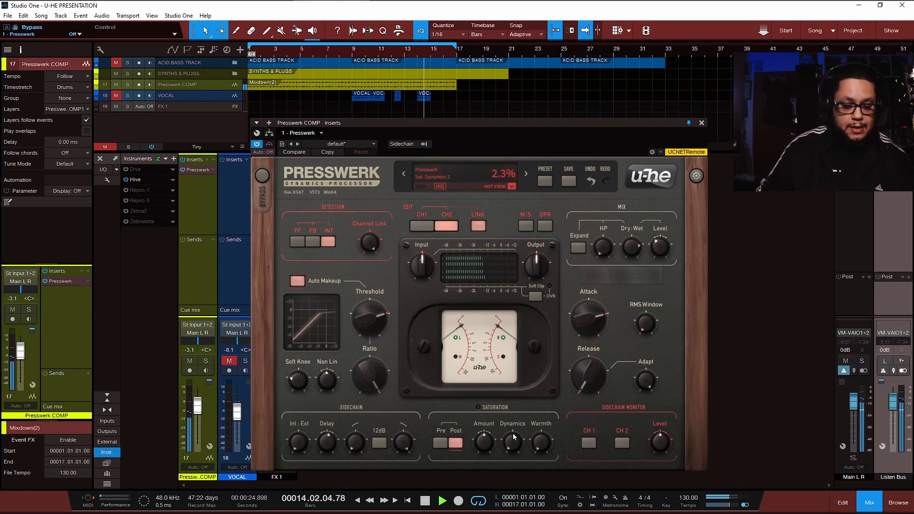
Raise the Dynamics amount in the Saturation section to about 92%.
{"action": "left_click", "coordinate": [511, 448]}
{"action": "left_click_drag", "start_coordinate": [510, 448], "coordinate": [511, 360]}
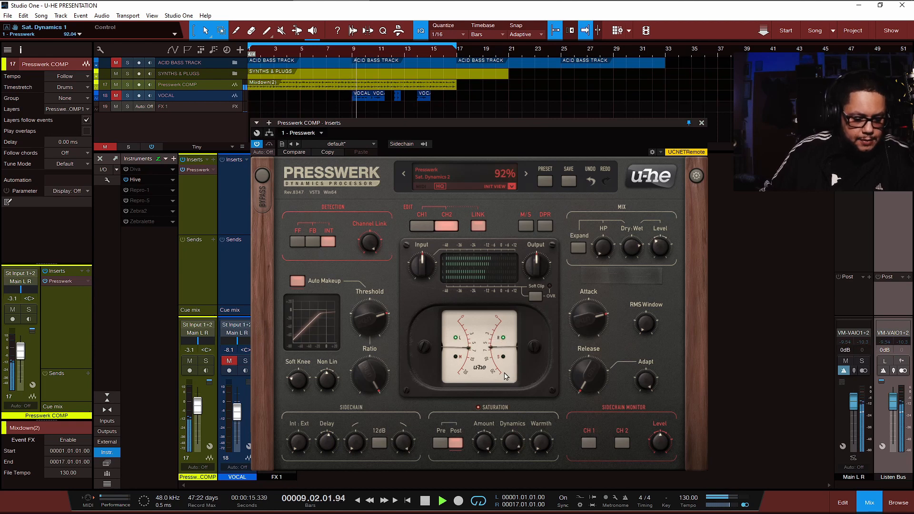
Adjust the Saturation section, setting the Amount to about -1.5 dB and raising the Warmth to about 9.9 dB.
{"action": "mouse_move", "coordinate": [484, 443]}
{"action": "left_mouse_down"}
{"action": "mouse_move", "coordinate": [484, 509]}
{"action": "mouse_move", "coordinate": [487, 436]}
{"action": "mouse_move", "coordinate": [484, 443]}
{"action": "left_mouse_up"}
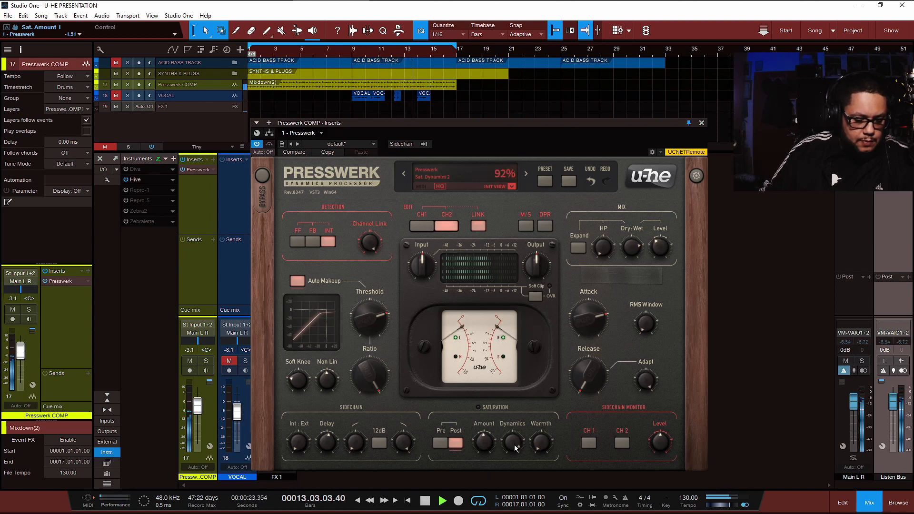
{"action": "left_click", "coordinate": [541, 444]}
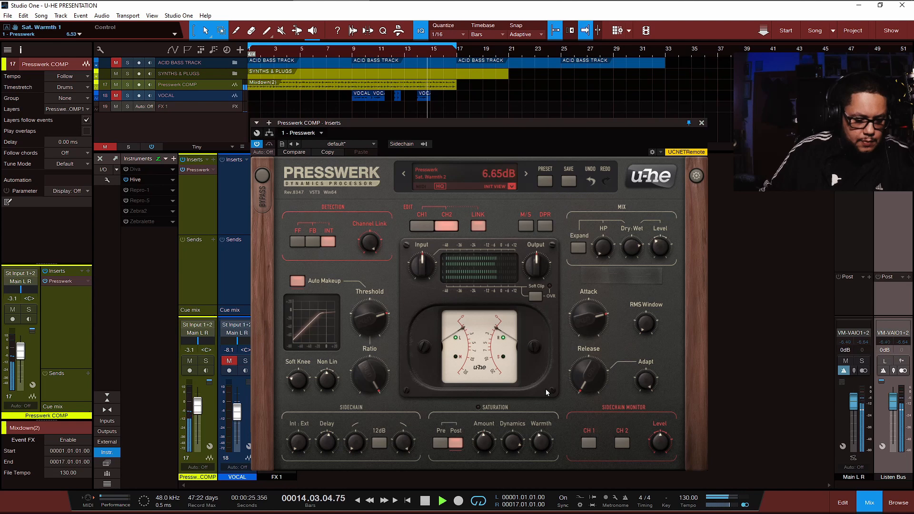
{"action": "left_click_drag", "start_coordinate": [546, 389], "coordinate": [546, 328]}
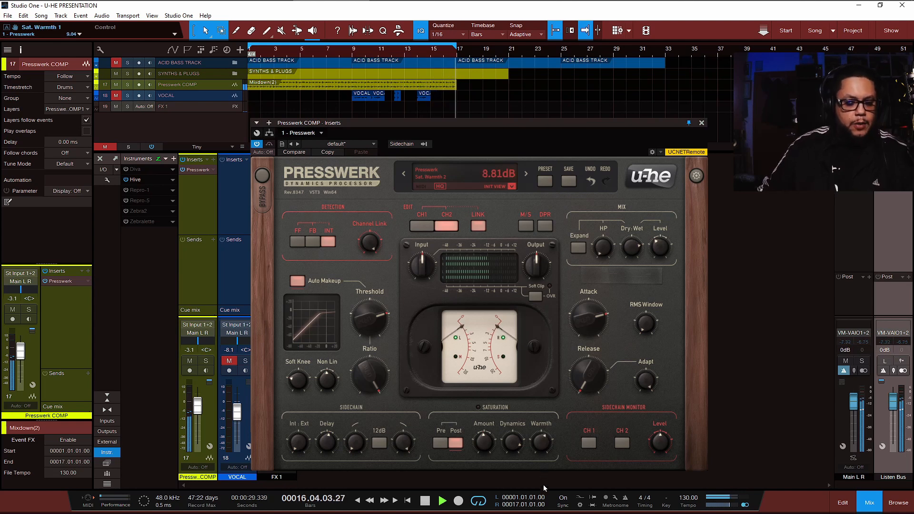
{"action": "left_click_drag", "start_coordinate": [543, 484], "coordinate": [543, 481]}
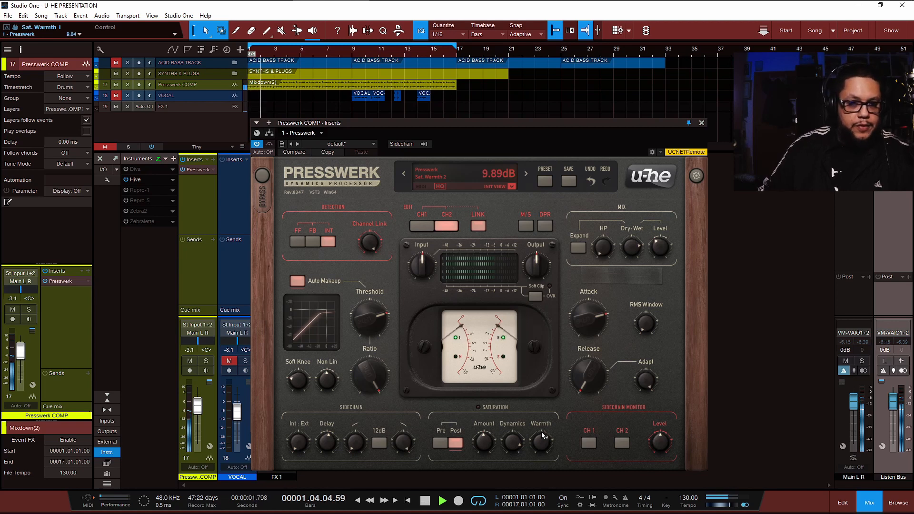
Rework the saturation settings to 0 dB Warmth, about 28% Dynamics and 13 dB Amount.
{"action": "left_click_drag", "start_coordinate": [541, 431], "coordinate": [541, 479]}
{"action": "left_click_drag", "start_coordinate": [512, 435], "coordinate": [538, 489]}
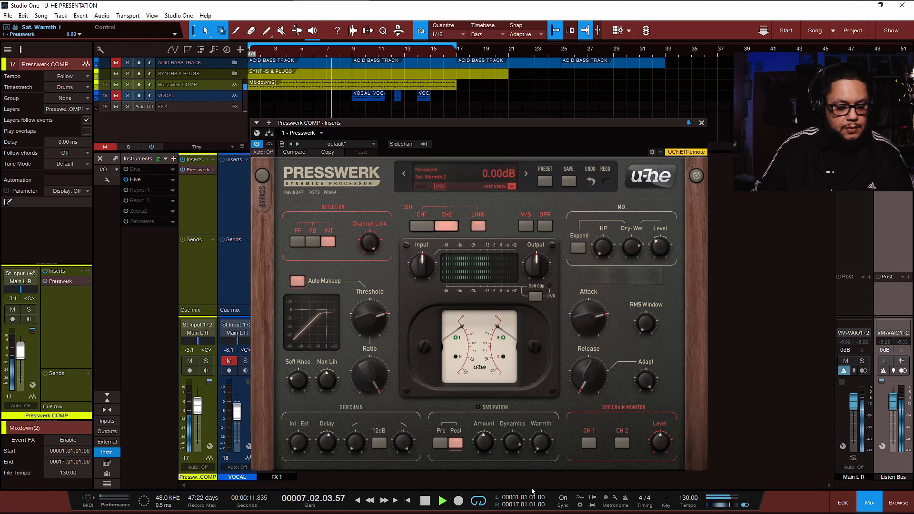
{"action": "left_click_drag", "start_coordinate": [489, 441], "coordinate": [514, 513]}
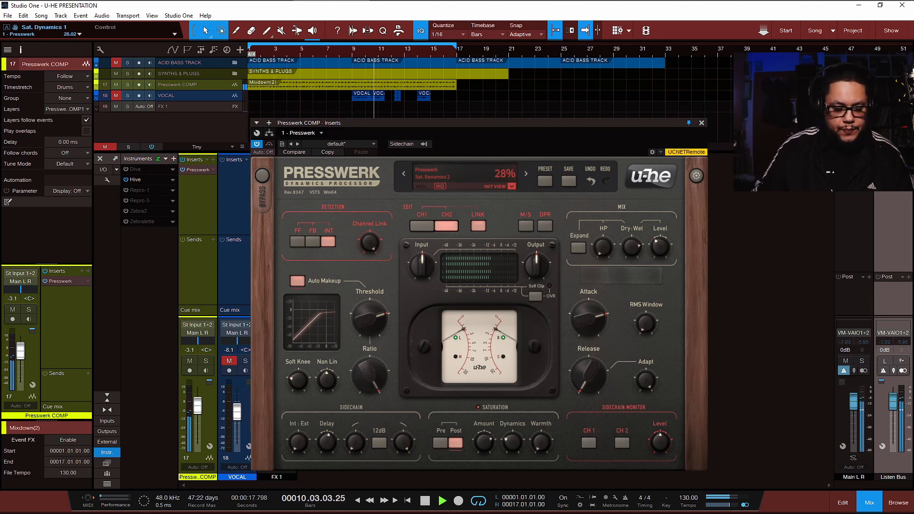
{"action": "left_click_drag", "start_coordinate": [512, 440], "coordinate": [492, 264]}
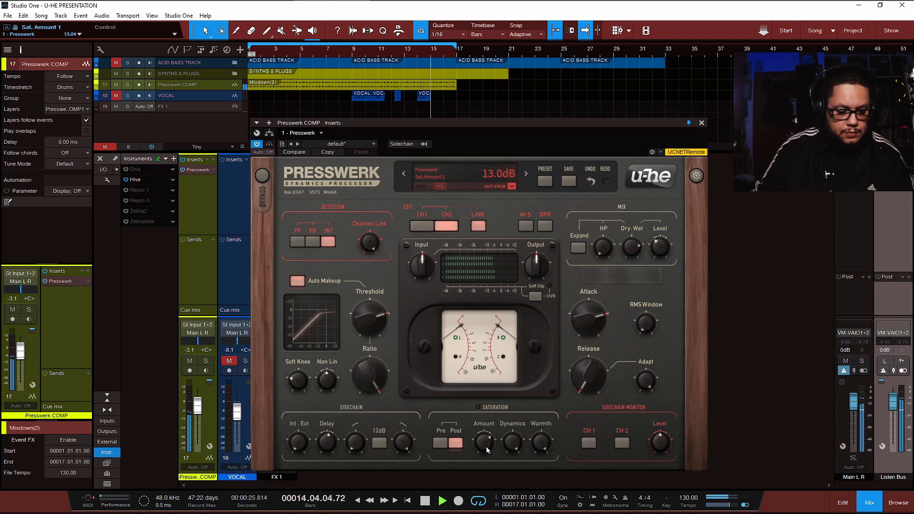
Compare pre- and post-compression saturation, return to Post, and raise the saturation Dynamics to about 89%.
{"action": "left_click", "coordinate": [441, 443]}
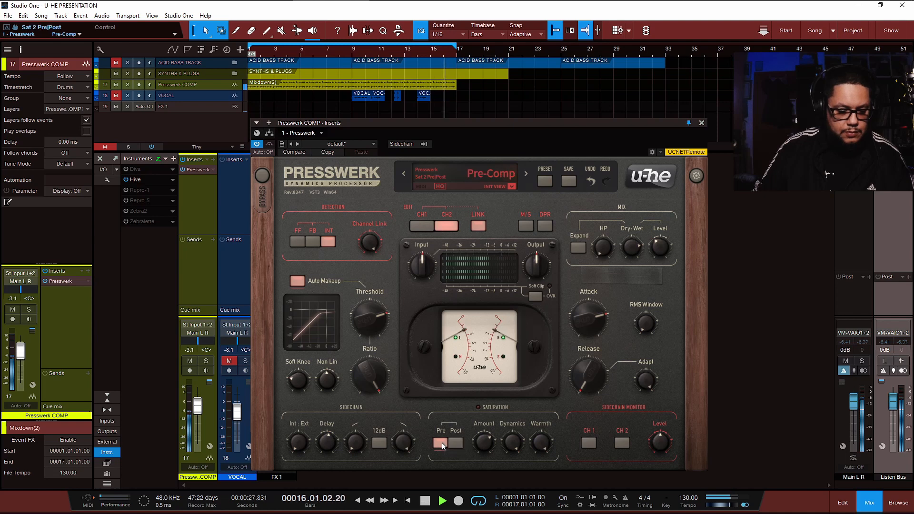
{"action": "left_click", "coordinate": [452, 444]}
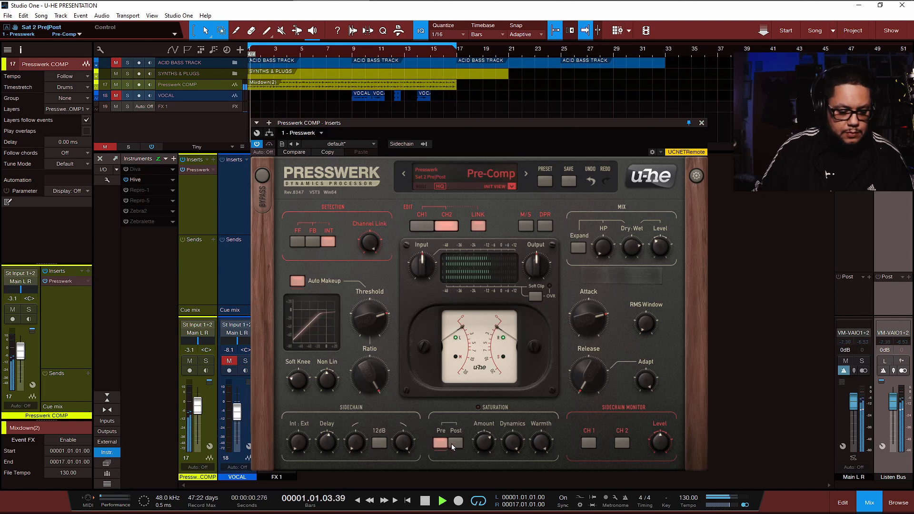
{"action": "scroll", "coordinate": [483, 444], "scroll_direction": "up", "scroll_amount": 3}
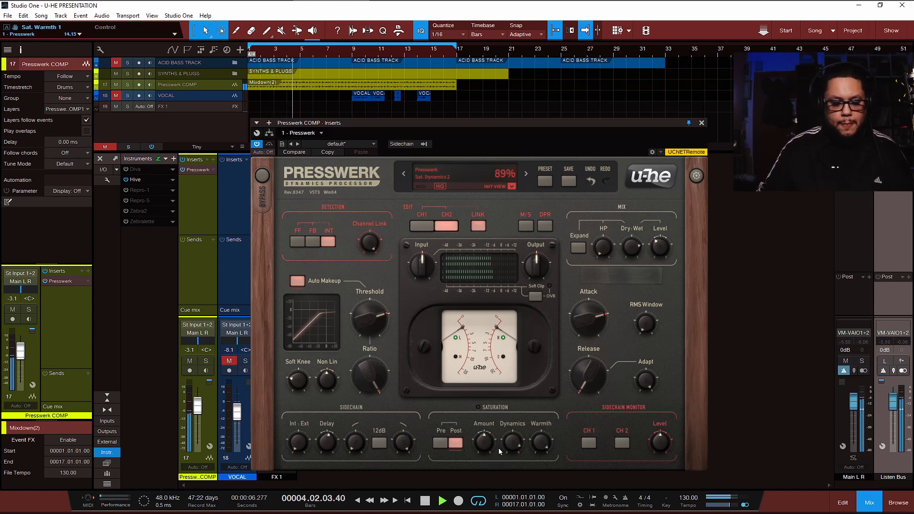
{"action": "scroll", "coordinate": [480, 439], "scroll_direction": "up", "scroll_amount": 2}
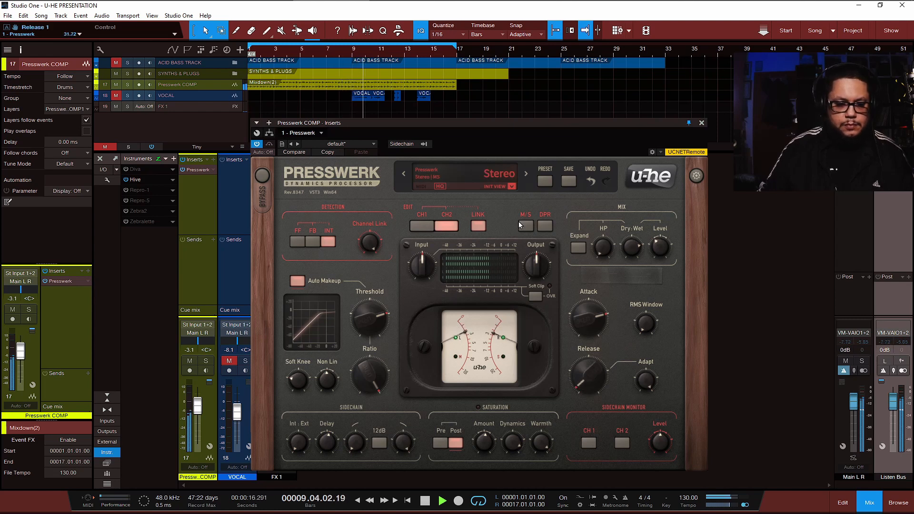
Select channel 1 for editing with M/S mode enabled, and reset the output gain to 0 dB.
{"action": "left_click", "coordinate": [425, 226]}
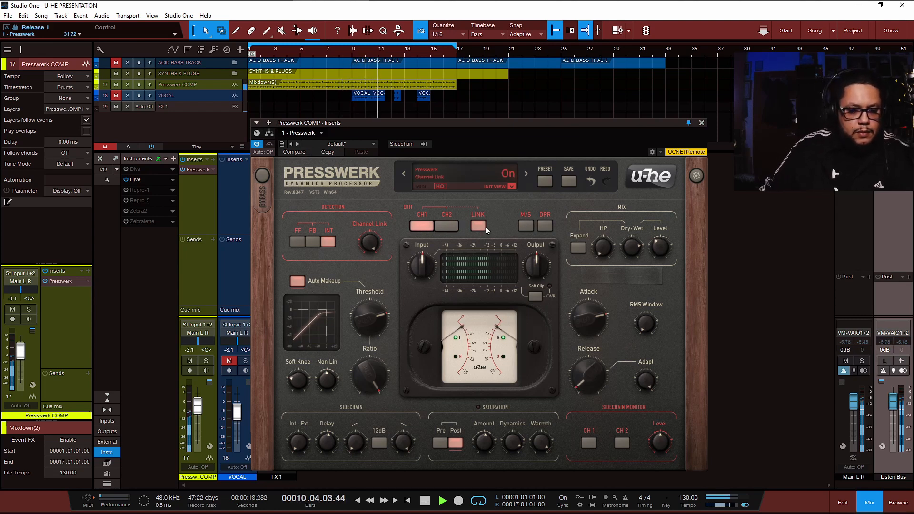
{"action": "left_click", "coordinate": [524, 226]}
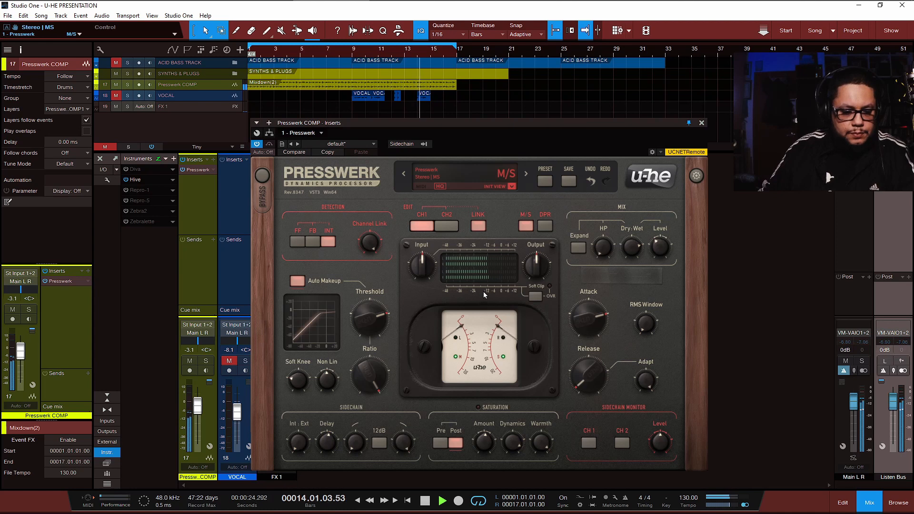
{"action": "left_click_drag", "start_coordinate": [542, 267], "coordinate": [537, 270]}
{"action": "double_click", "coordinate": [536, 270]}
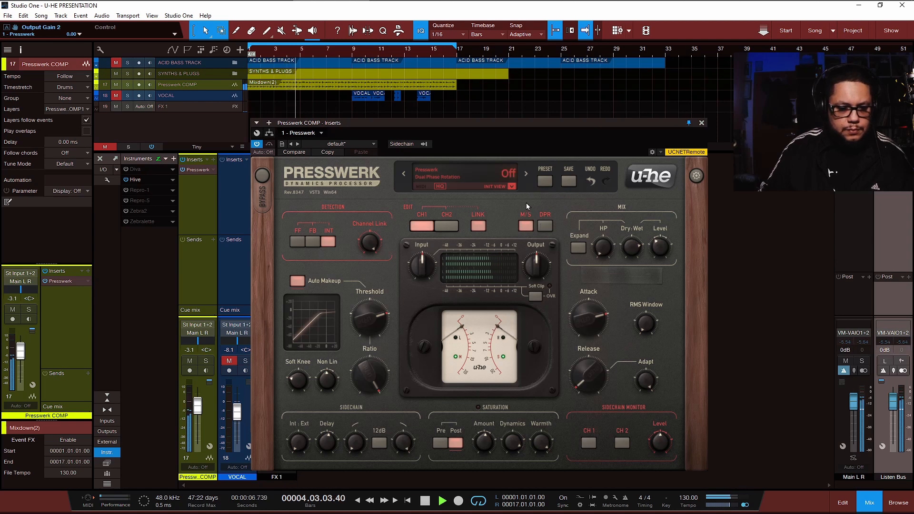
Look through the Drum Compressor, M/S Program Comp, Vocal Compressor and Limiter views.
{"action": "left_click", "coordinate": [511, 186]}
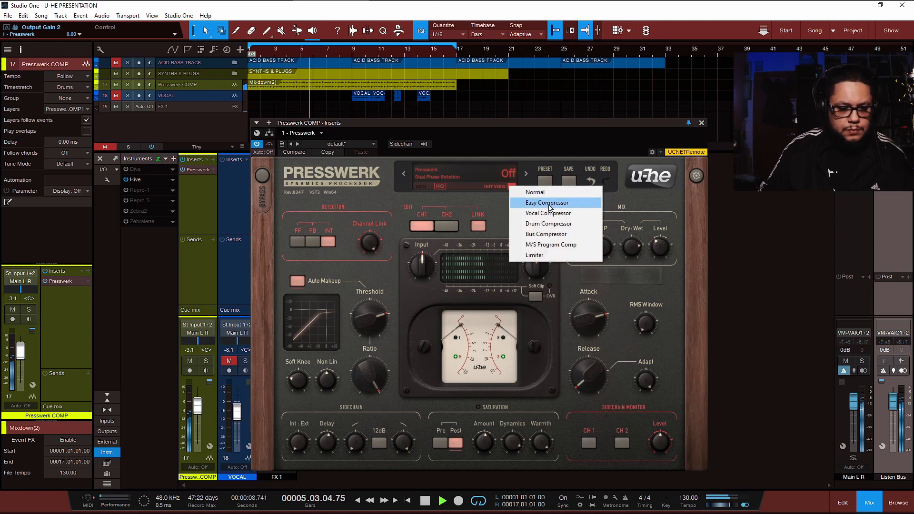
{"action": "left_click", "coordinate": [559, 223]}
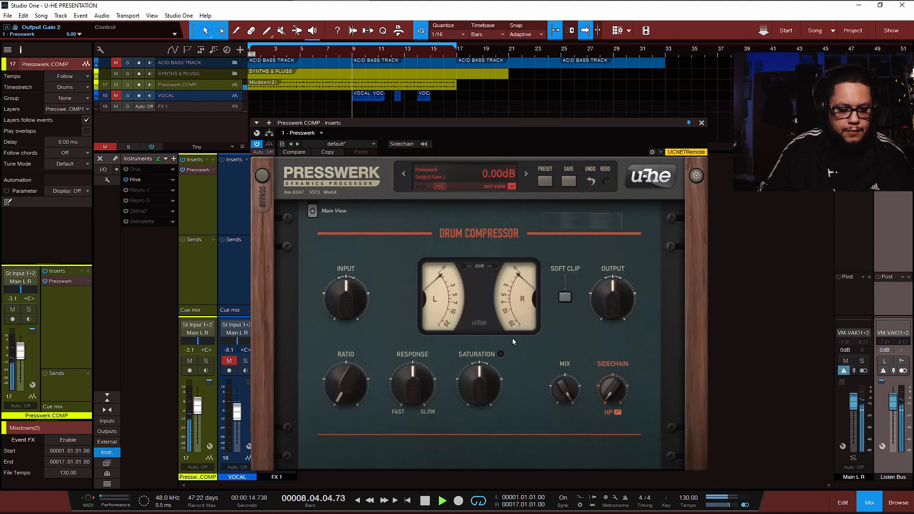
{"action": "left_click", "coordinate": [512, 188]}
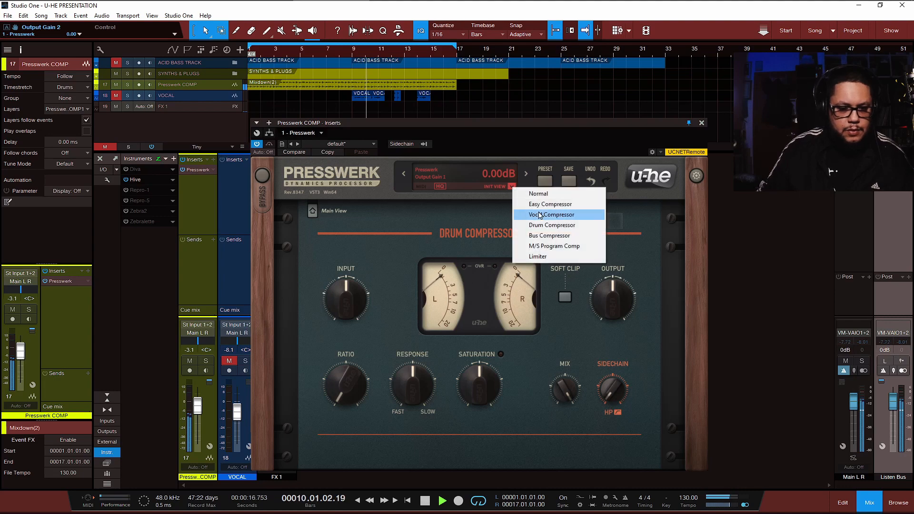
{"action": "left_click", "coordinate": [554, 246]}
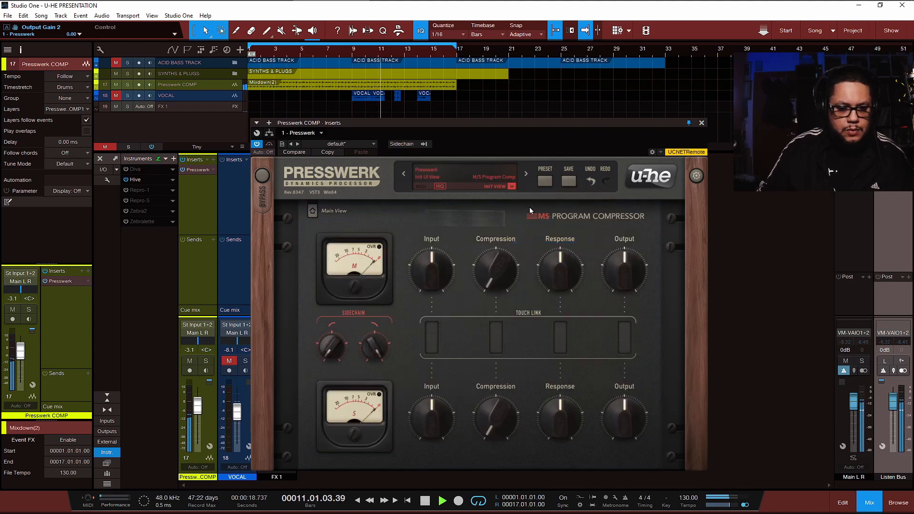
{"action": "left_click", "coordinate": [516, 188]}
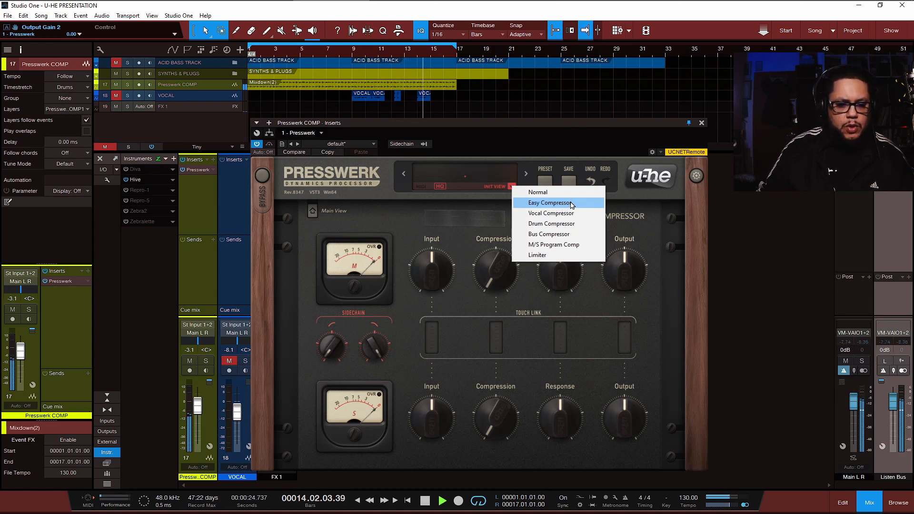
{"action": "left_click", "coordinate": [552, 213]}
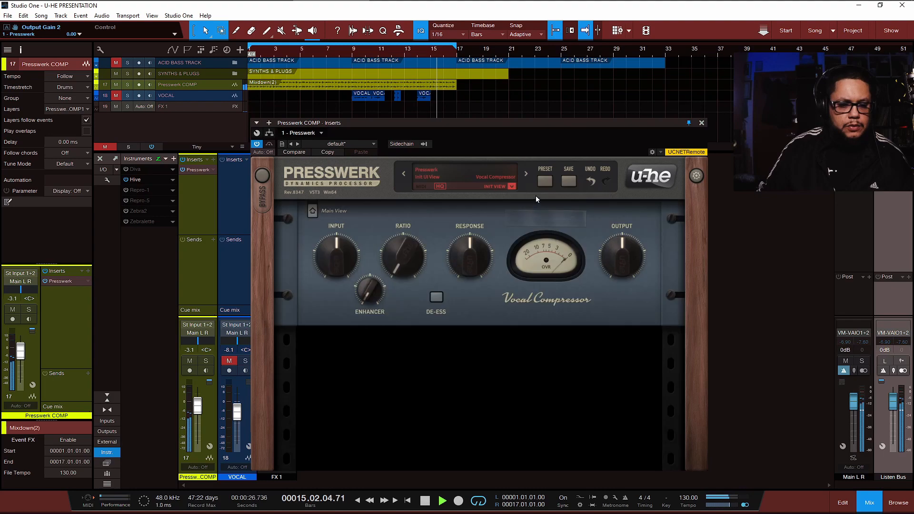
{"action": "left_click", "coordinate": [510, 186]}
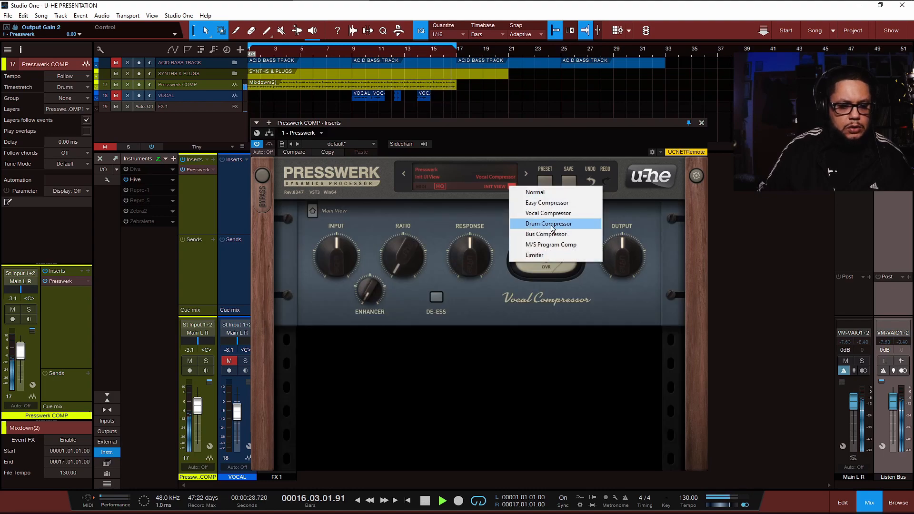
{"action": "left_click", "coordinate": [535, 255]}
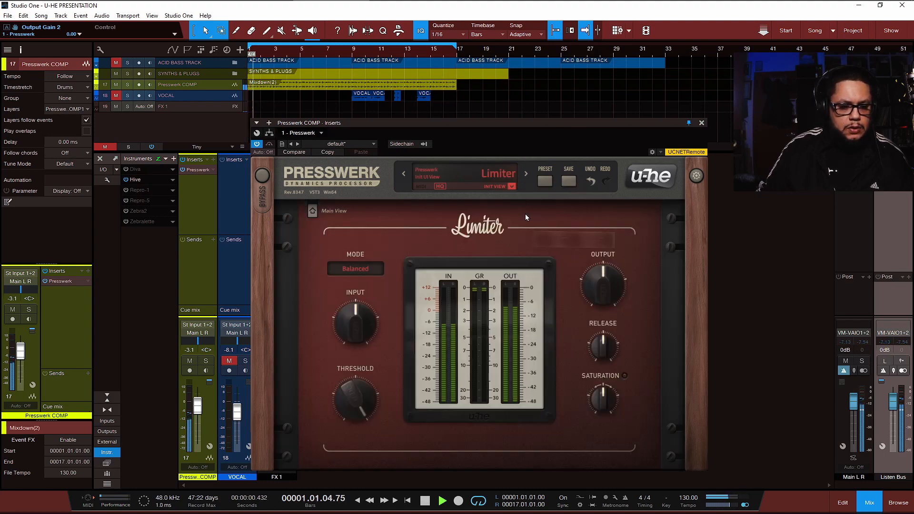
Compare the Drum Compressor view with the Normal view, finishing on Drum Compressor.
{"action": "left_click", "coordinate": [510, 186]}
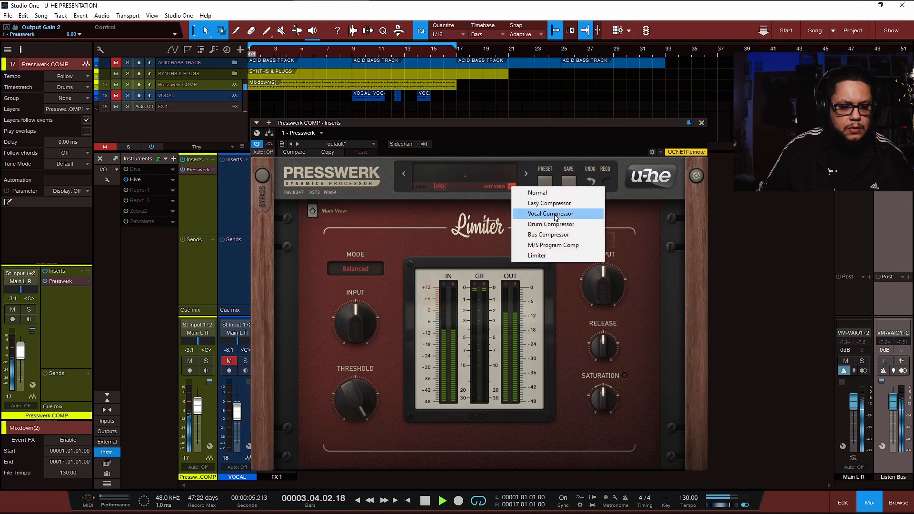
{"action": "left_click", "coordinate": [577, 224]}
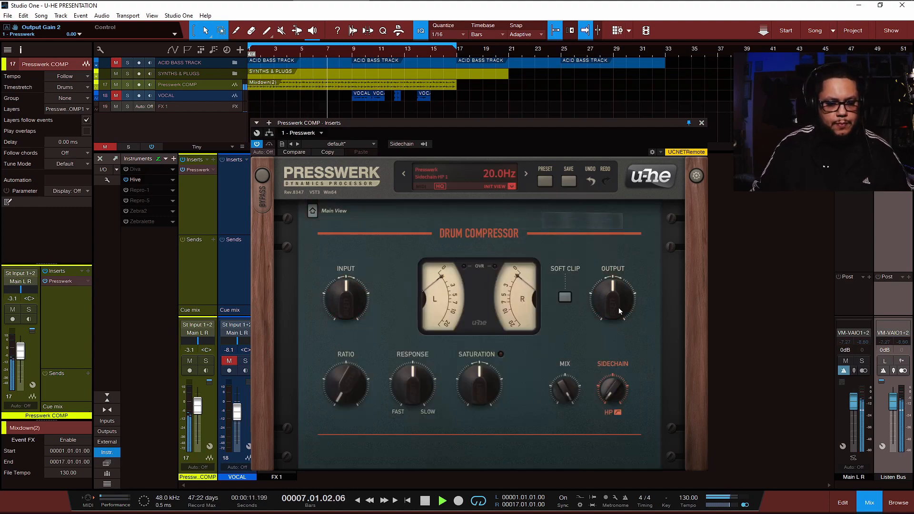
{"action": "left_click", "coordinate": [512, 186]}
{"action": "left_click", "coordinate": [523, 191]}
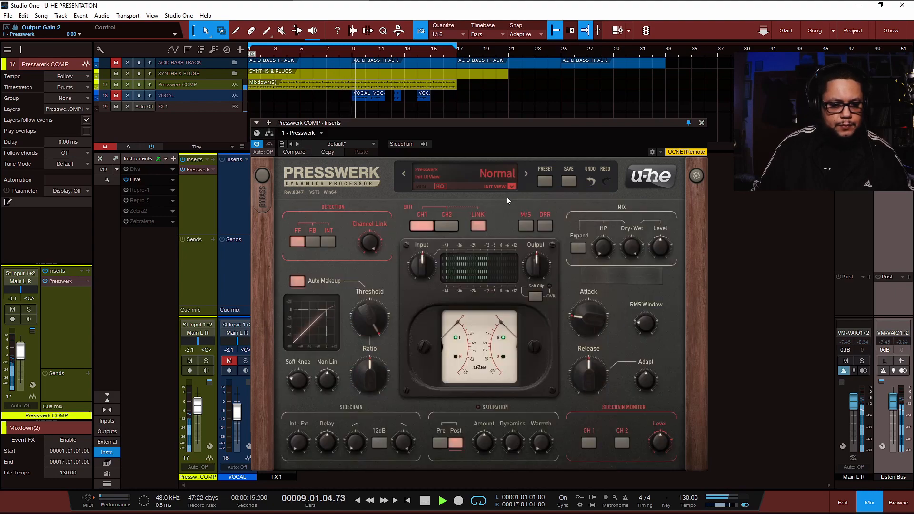
{"action": "left_click", "coordinate": [513, 188]}
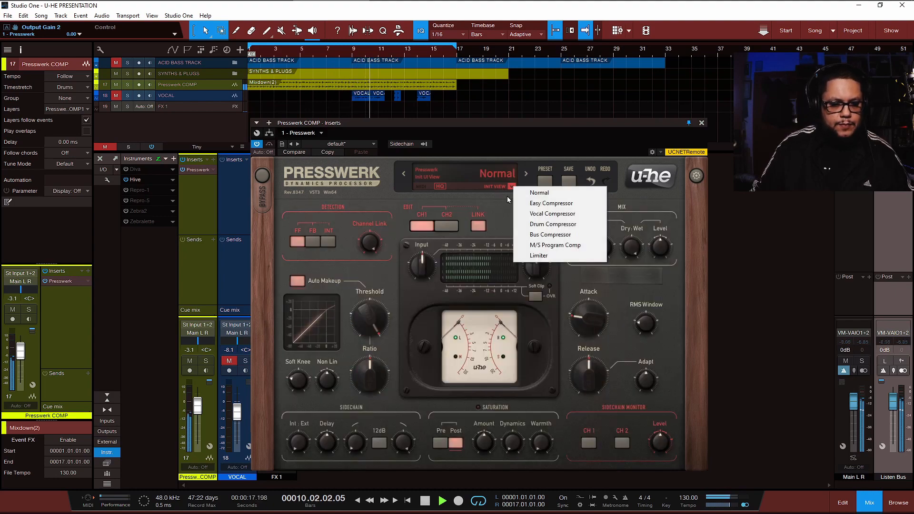
{"action": "left_click", "coordinate": [556, 223]}
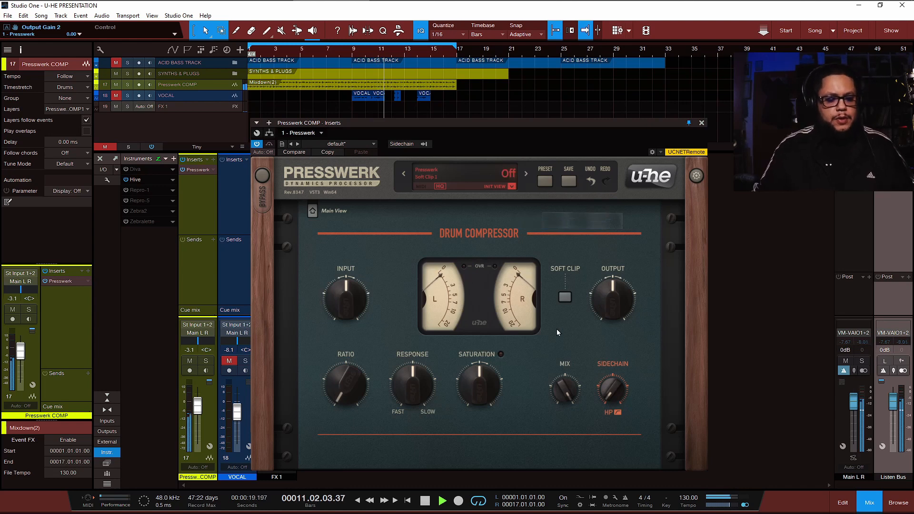
Raise the drum compressor's Saturation to about 3.6 dB and turn the Response to its fastest setting.
{"action": "left_click_drag", "start_coordinate": [480, 397], "coordinate": [482, 381]}
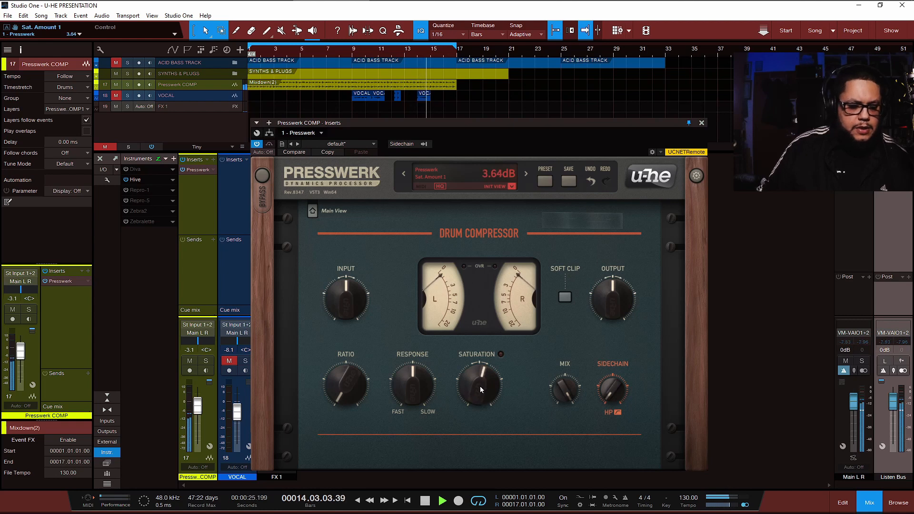
{"action": "left_click_drag", "start_coordinate": [607, 396], "coordinate": [568, 391]}
{"action": "left_click_drag", "start_coordinate": [412, 384], "coordinate": [435, 486]}
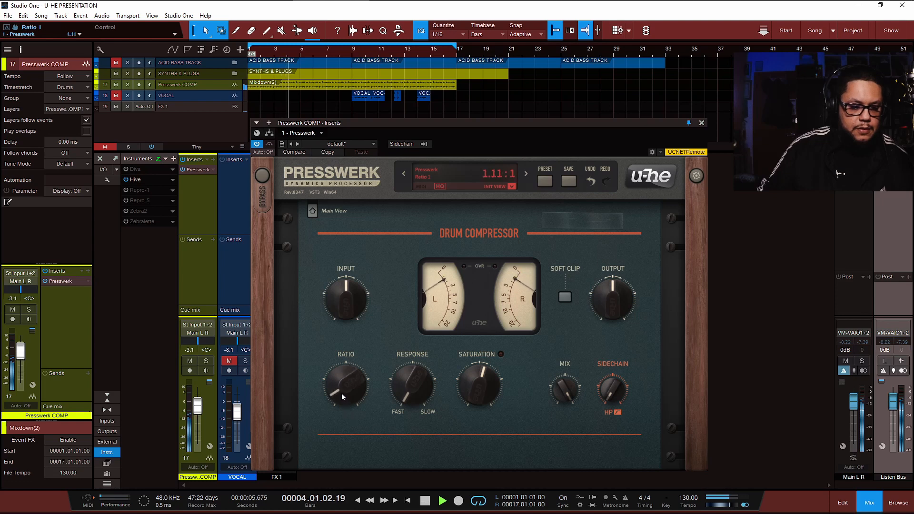
Raise the drum compressor's Ratio to 20:1 and reduce the Mix to about 13%.
{"action": "left_click_drag", "start_coordinate": [341, 393], "coordinate": [333, 239]}
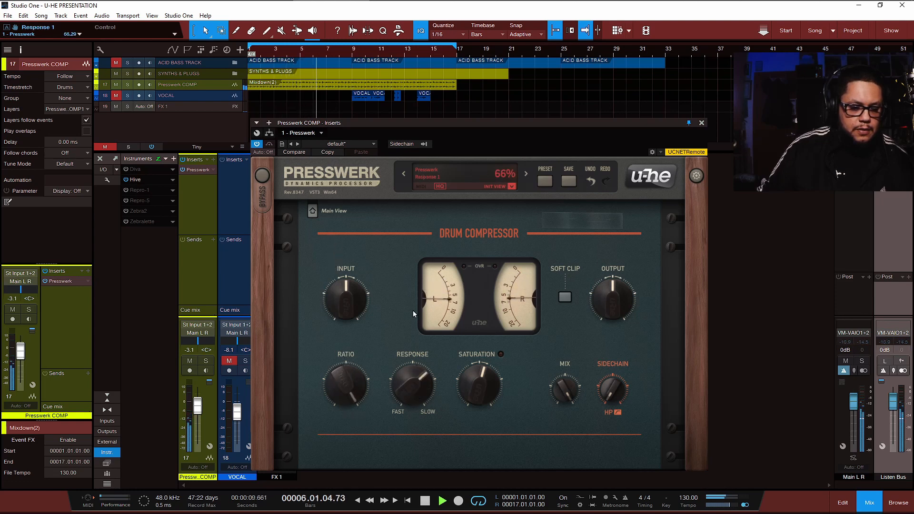
{"action": "left_click_drag", "start_coordinate": [344, 383], "coordinate": [361, 324]}
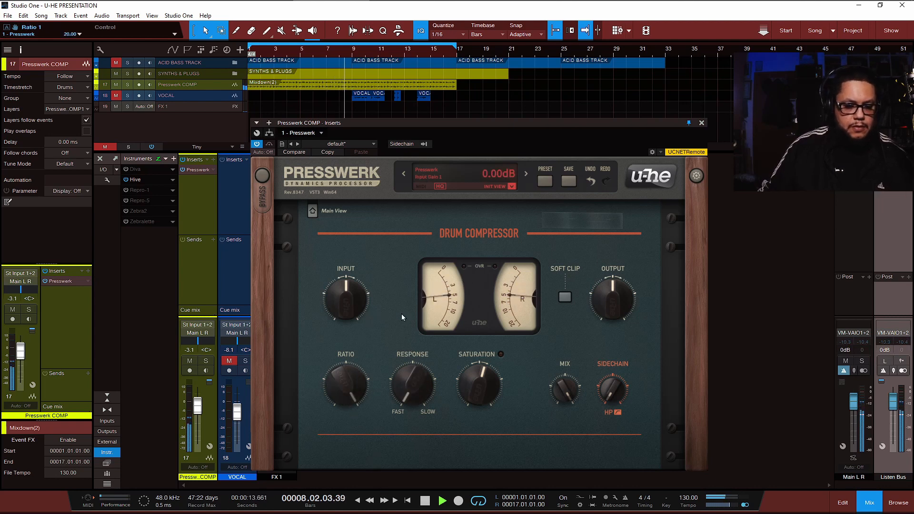
{"action": "left_click_drag", "start_coordinate": [562, 388], "coordinate": [555, 441]}
{"action": "mouse_move", "coordinate": [560, 397]}
{"action": "left_mouse_down"}
{"action": "mouse_move", "coordinate": [553, 333]}
{"action": "mouse_move", "coordinate": [556, 382]}
{"action": "left_mouse_up"}
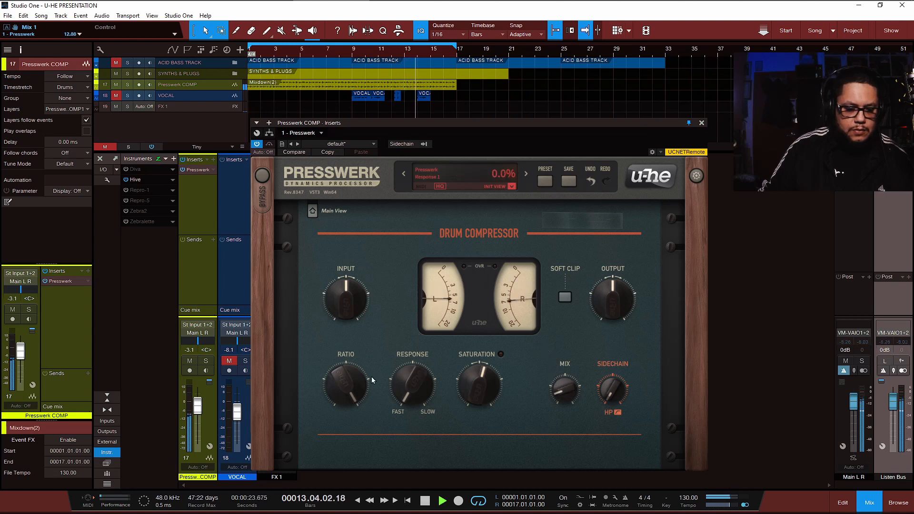
Drop the drum compressor's Ratio to 1:1, bring it back up to about 1.36:1, and fine-tune the Mix.
{"action": "left_click_drag", "start_coordinate": [347, 386], "coordinate": [354, 445]}
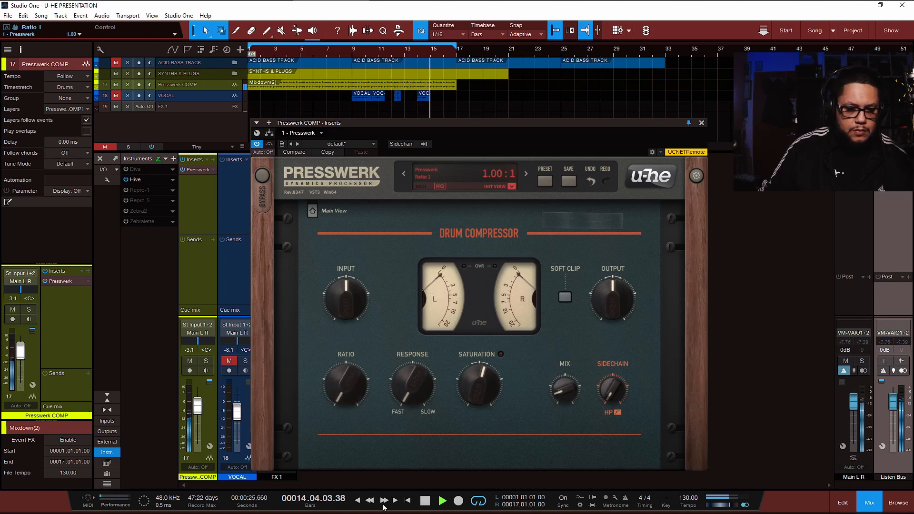
{"action": "left_click_drag", "start_coordinate": [383, 507], "coordinate": [375, 474]}
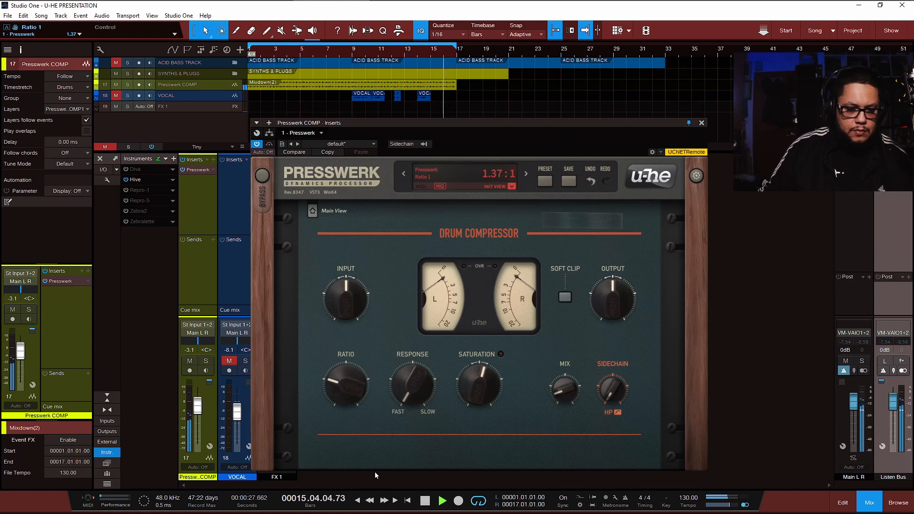
{"action": "left_click_drag", "start_coordinate": [561, 384], "coordinate": [560, 389]}
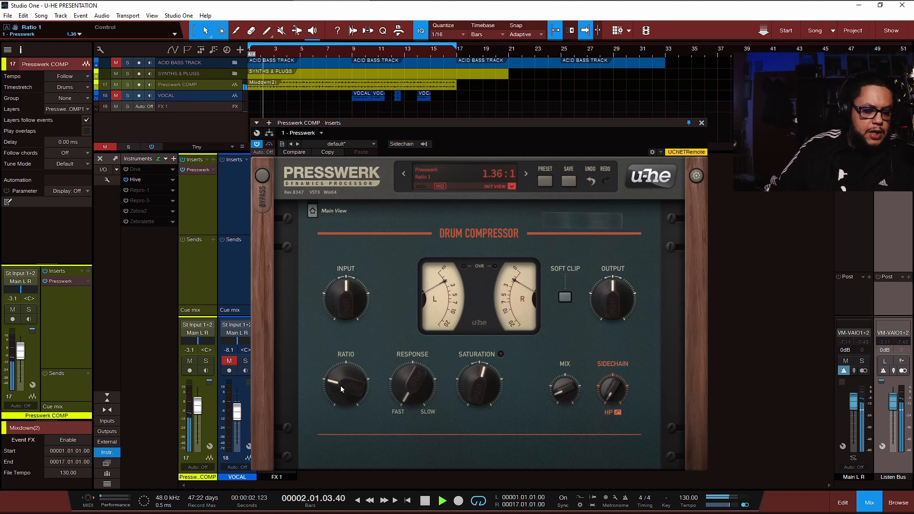
Sweep the drum compressor's Ratio up to 20:1 and back down to about 1.09:1.
{"action": "left_click_drag", "start_coordinate": [341, 385], "coordinate": [339, 255]}
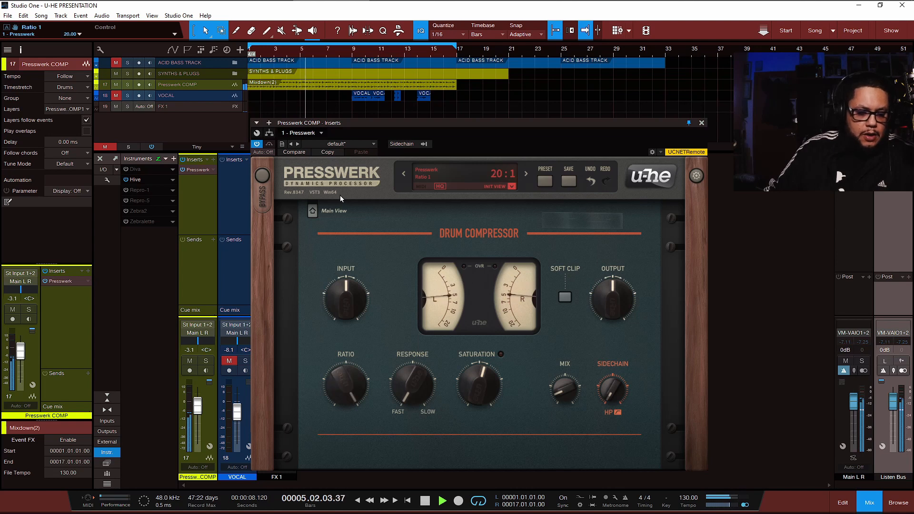
{"action": "left_click_drag", "start_coordinate": [339, 195], "coordinate": [335, 392]}
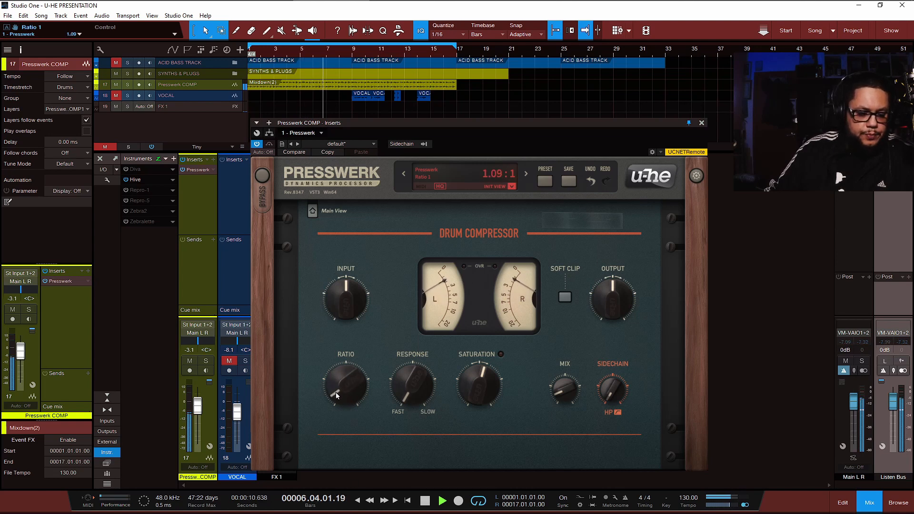
Step through the Presswerk presets, auditioning GL Pillow Yum and TUC Pumping Mono Drums, and finish on Phoney.
{"action": "left_click", "coordinate": [545, 181]}
{"action": "left_click", "coordinate": [526, 175]}
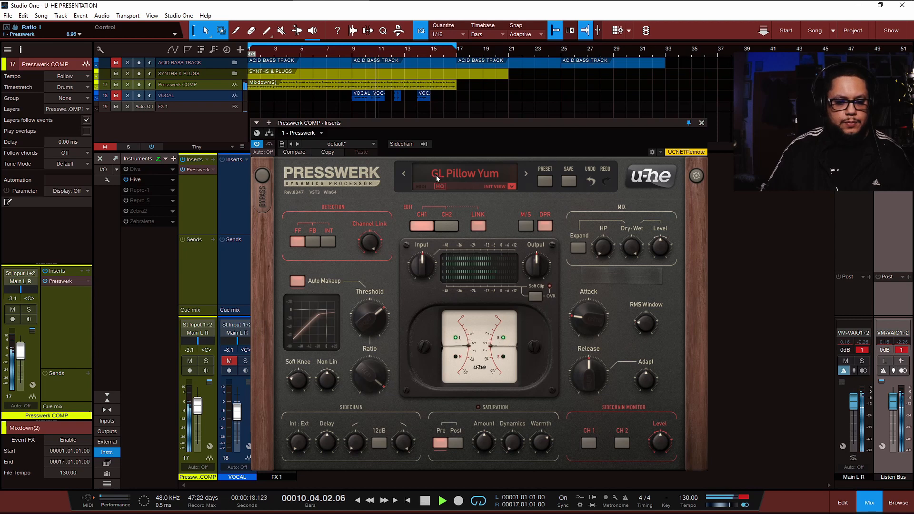
{"action": "left_click", "coordinate": [403, 175]}
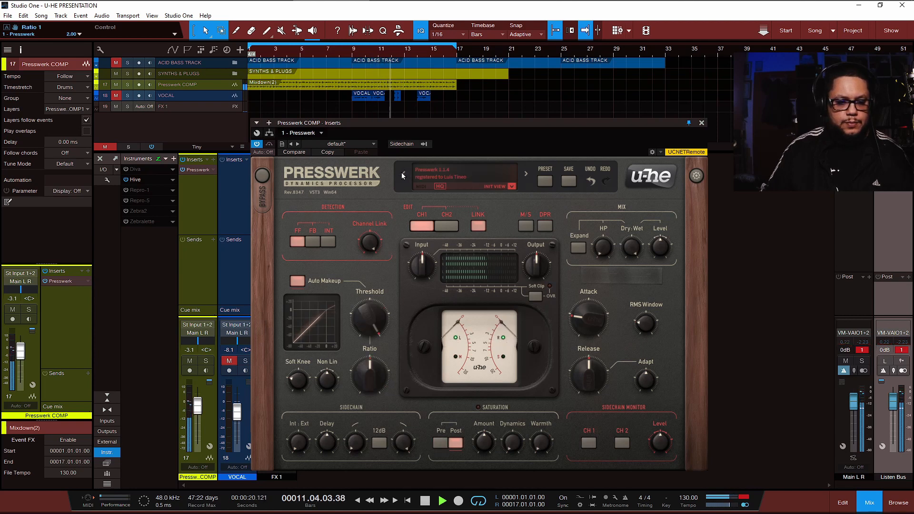
{"action": "left_click", "coordinate": [403, 175]}
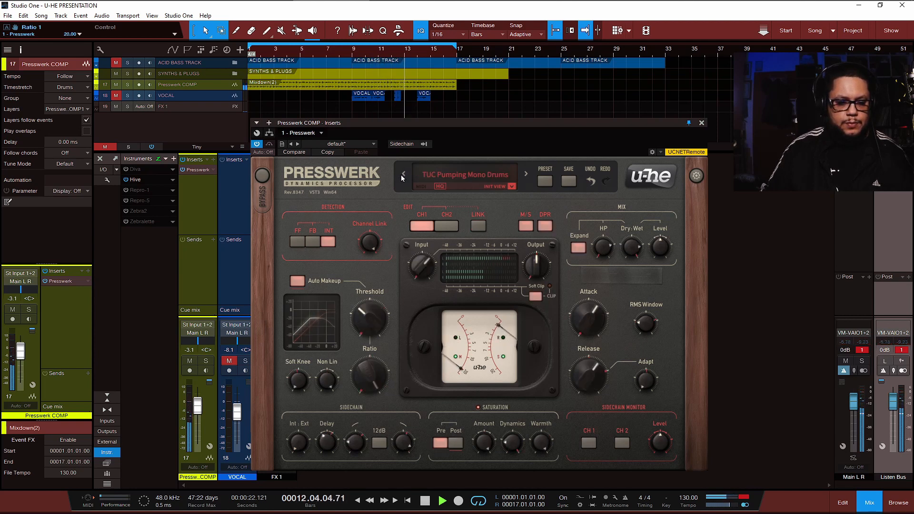
{"action": "left_click", "coordinate": [403, 176]}
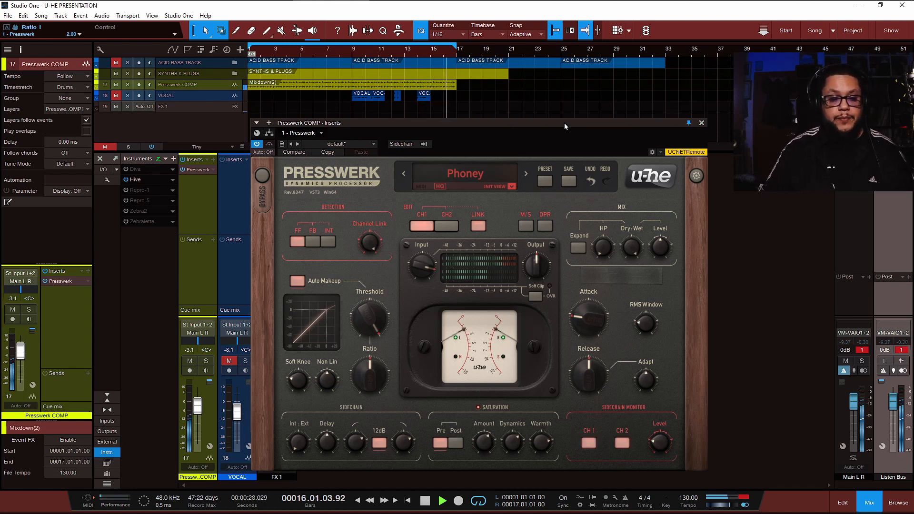
{"action": "left_click_drag", "start_coordinate": [564, 122], "coordinate": [547, 102]}
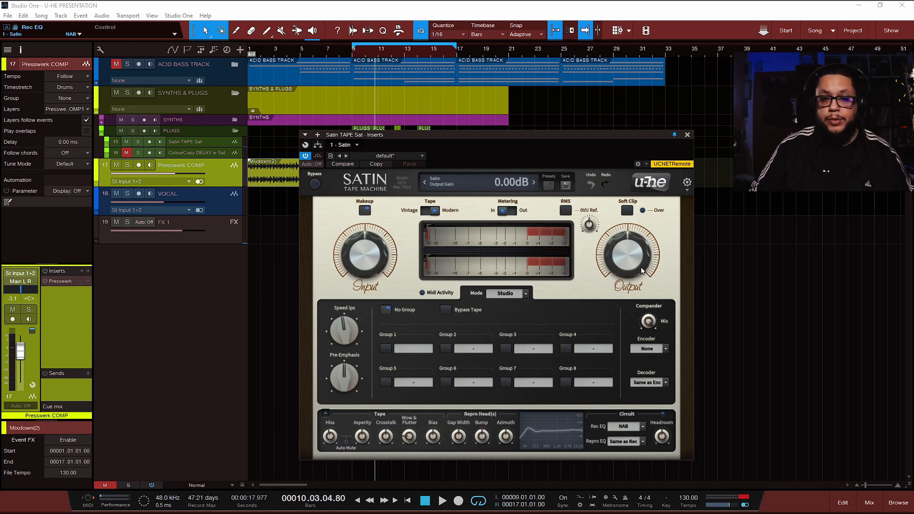
Try Auto Makeup on the Satin tape machine, raise the Input gain to about 15.6 dB, and leave Makeup off.
{"action": "left_click", "coordinate": [365, 210]}
{"action": "left_click", "coordinate": [364, 211]}
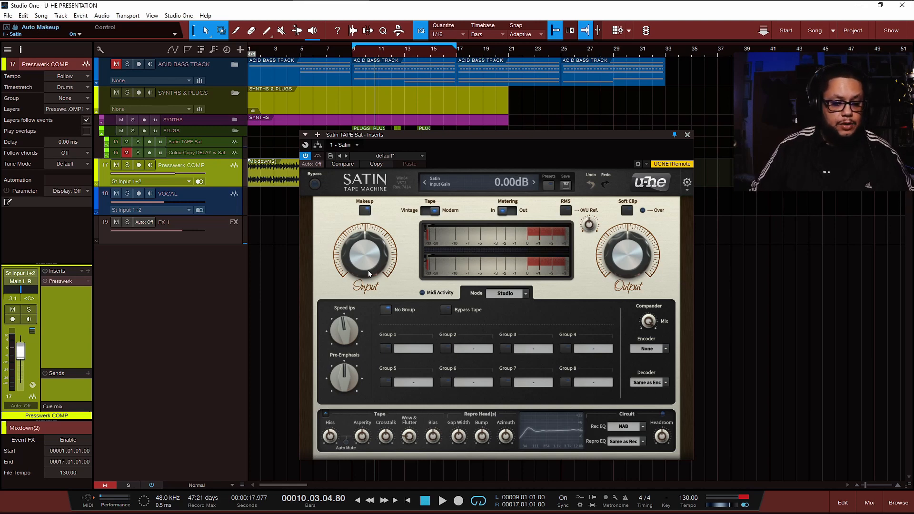
{"action": "left_click_drag", "start_coordinate": [367, 270], "coordinate": [382, 252]}
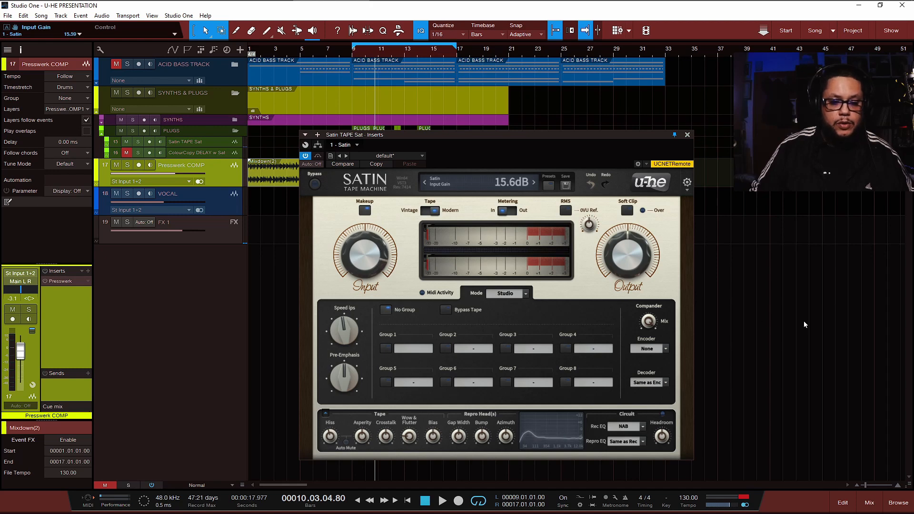
{"action": "left_click", "coordinate": [634, 263]}
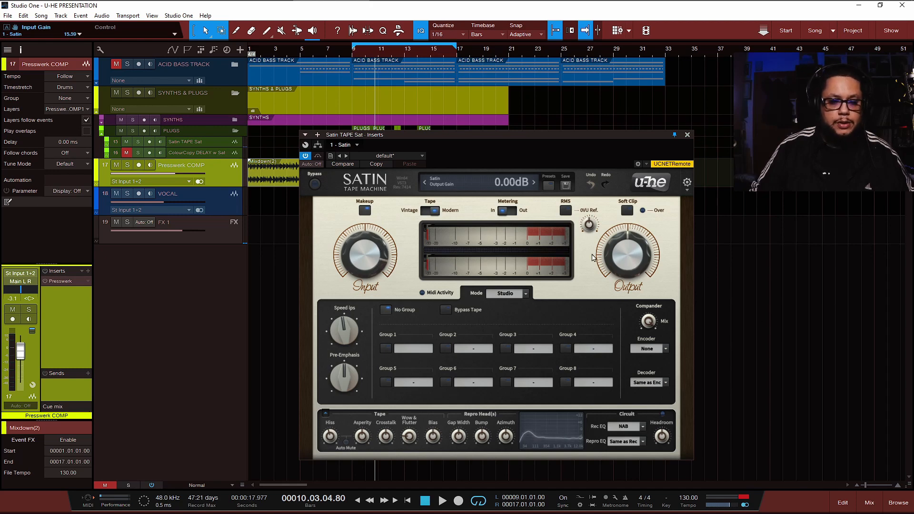
{"action": "left_click", "coordinate": [366, 211]}
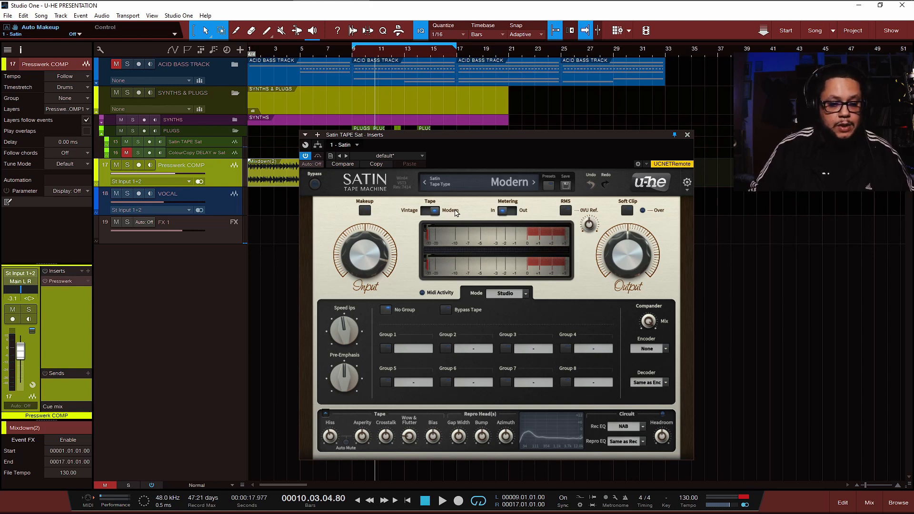
Switch Satin's tape type to Vintage and back to Modern, and toggle the Metering to Out and back to In.
{"action": "left_click", "coordinate": [432, 212]}
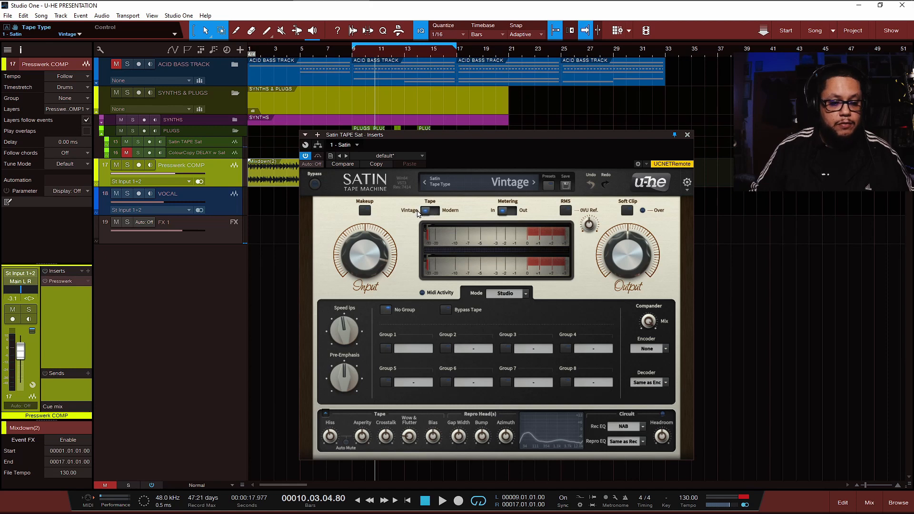
{"action": "left_click", "coordinate": [434, 213]}
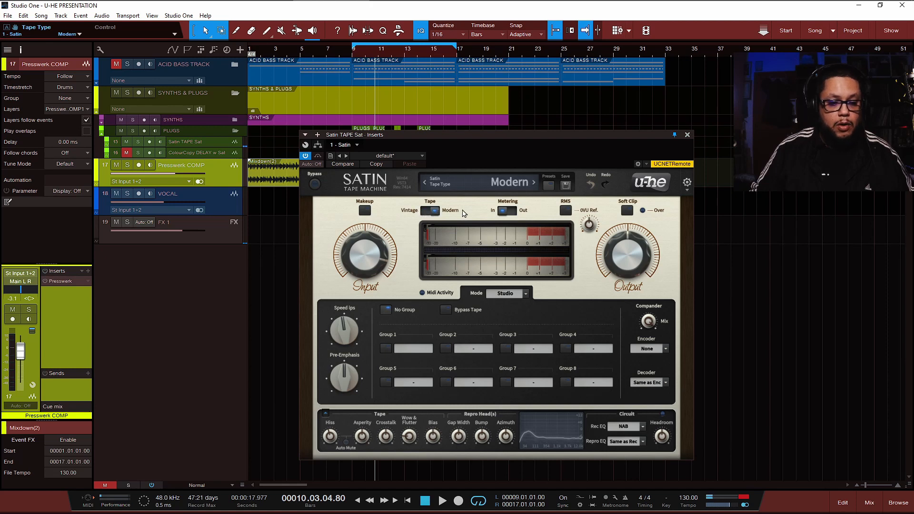
{"action": "left_click", "coordinate": [508, 211]}
{"action": "left_click", "coordinate": [504, 213]}
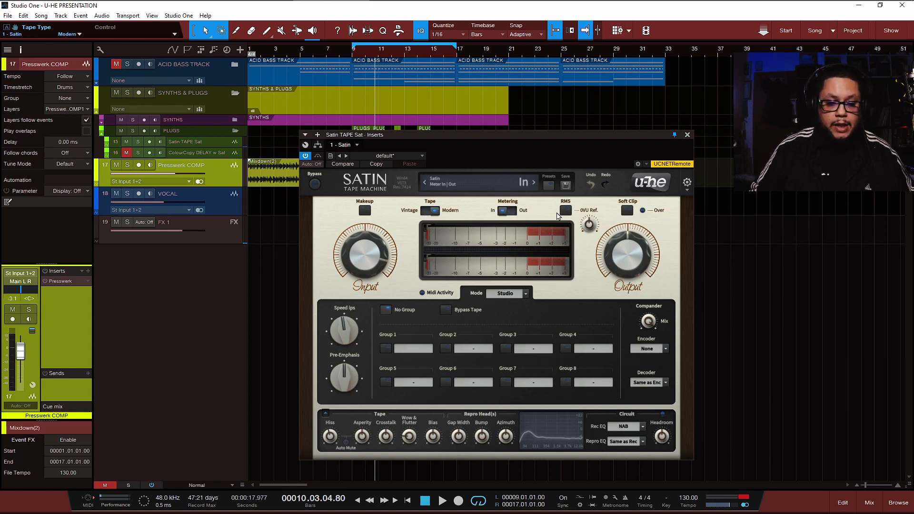
Toggle Satin's RMS metering and Soft Clip on and back off.
{"action": "left_click", "coordinate": [565, 212]}
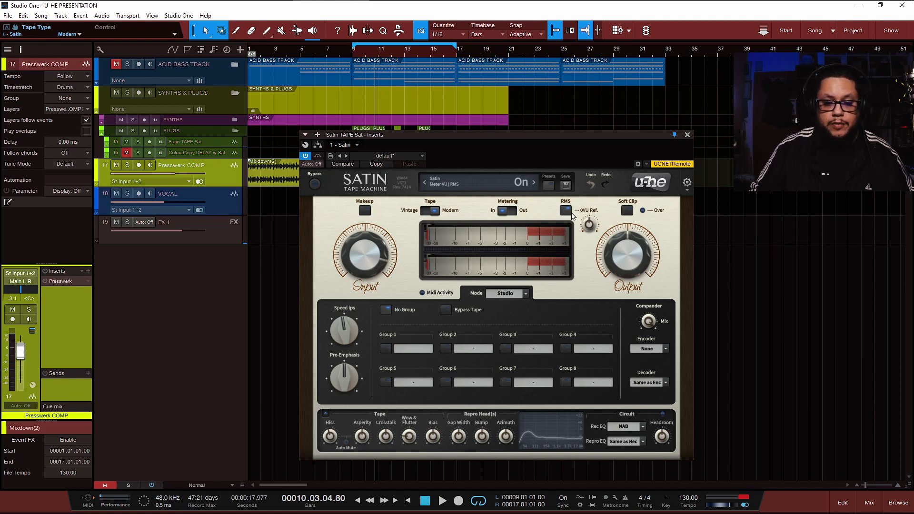
{"action": "left_click", "coordinate": [566, 211]}
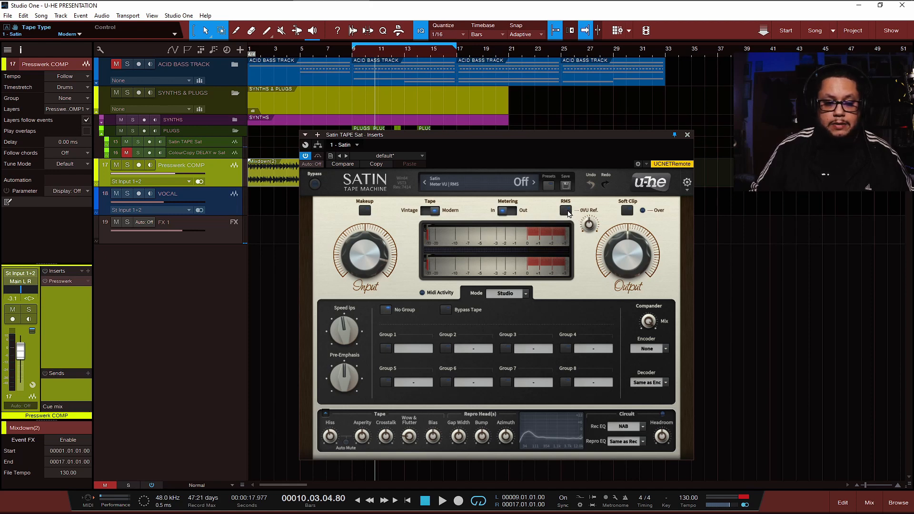
{"action": "left_click", "coordinate": [627, 211]}
{"action": "left_click", "coordinate": [627, 212]}
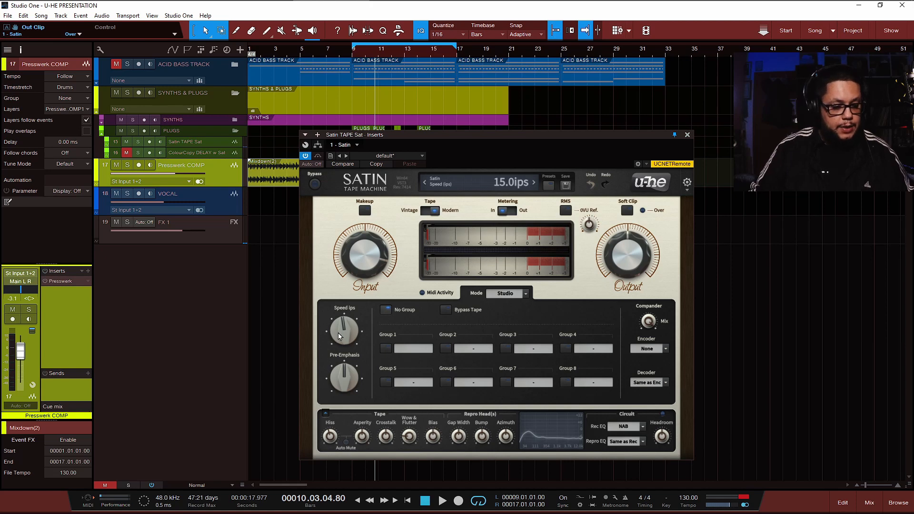
Sweep Satin's tape speed down to about 1.87 ips and set it to 30 ips.
{"action": "left_click_drag", "start_coordinate": [343, 330], "coordinate": [350, 356]}
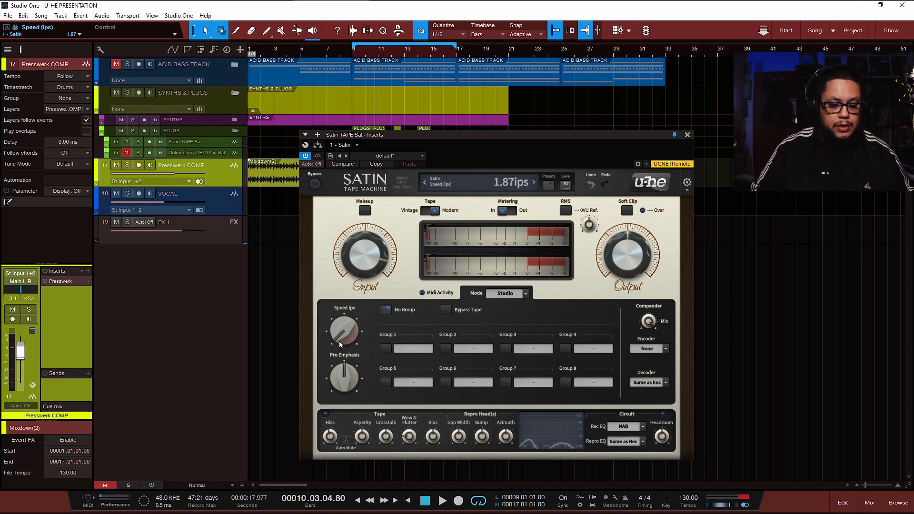
{"action": "left_click_drag", "start_coordinate": [339, 341], "coordinate": [351, 272]}
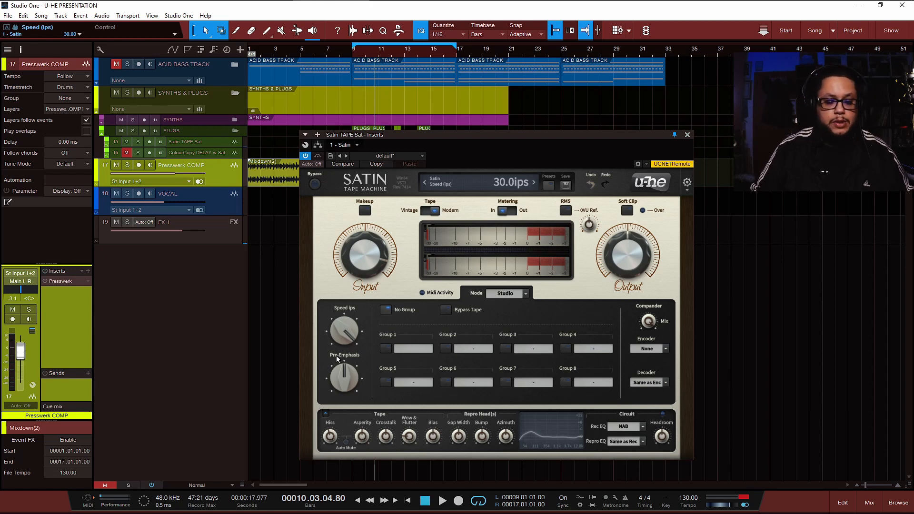
Adjust the Gap Width to about 2.76 and sweep the Pre-Emphasis up to 100%, settling it at about 37%.
{"action": "mouse_move", "coordinate": [345, 376]}
{"action": "left_mouse_down"}
{"action": "mouse_move", "coordinate": [341, 388]}
{"action": "mouse_move", "coordinate": [343, 378]}
{"action": "mouse_move", "coordinate": [349, 389]}
{"action": "left_mouse_up"}
{"action": "left_click_drag", "start_coordinate": [463, 441], "coordinate": [460, 443]}
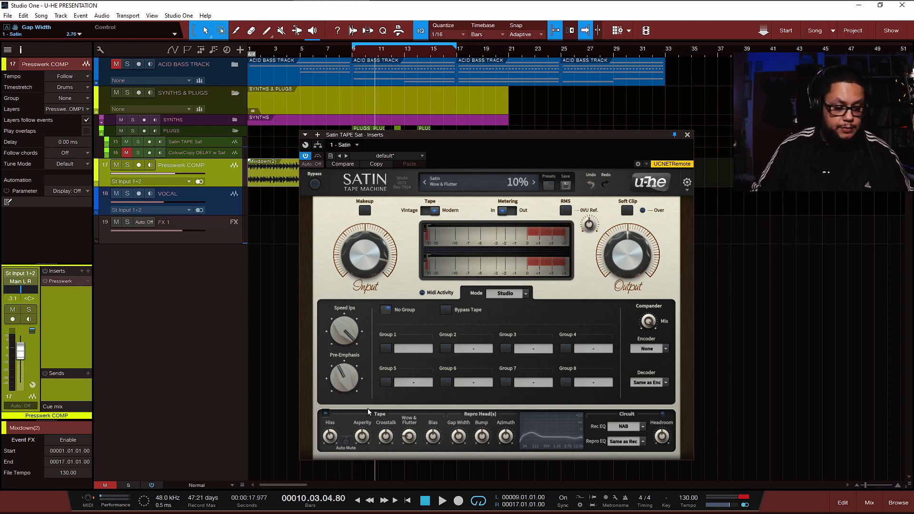
{"action": "left_click_drag", "start_coordinate": [347, 385], "coordinate": [356, 368]}
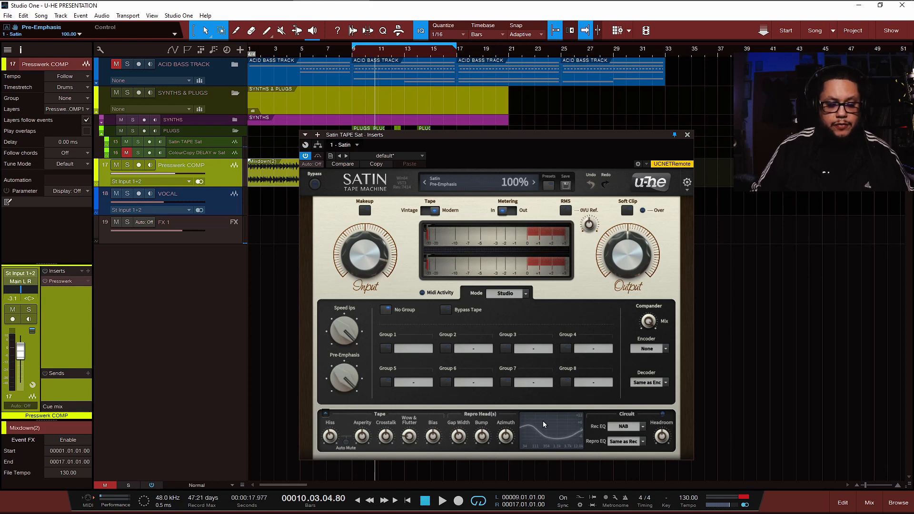
{"action": "left_click_drag", "start_coordinate": [344, 376], "coordinate": [343, 410]}
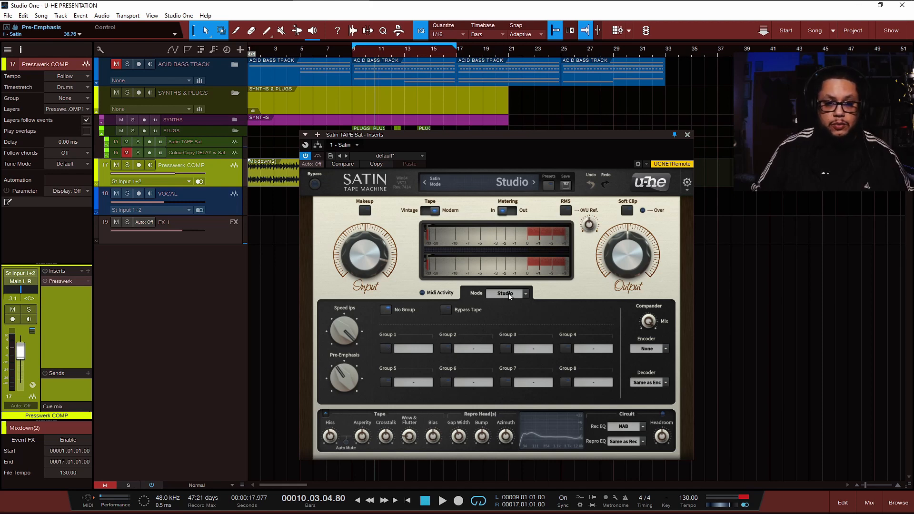
View Satin's Delay and Flange modes and return to Studio mode.
{"action": "left_click", "coordinate": [523, 294]}
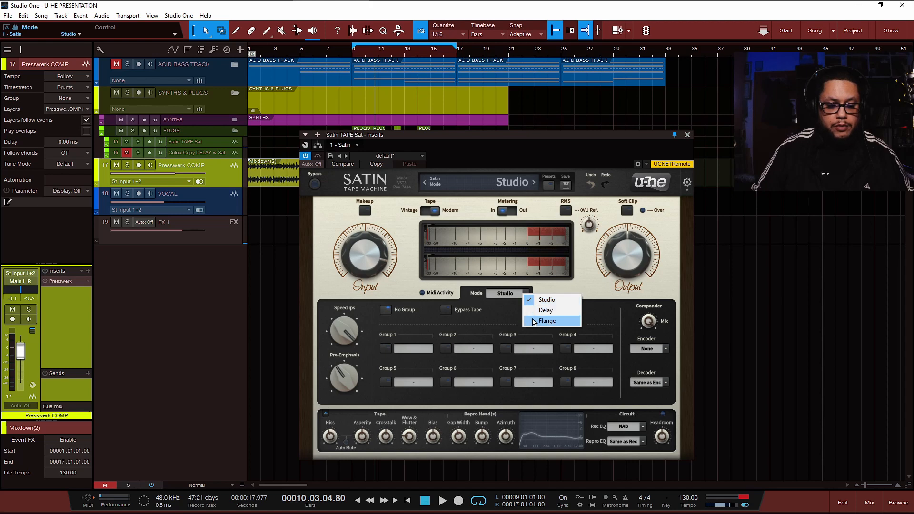
{"action": "left_click", "coordinate": [533, 310]}
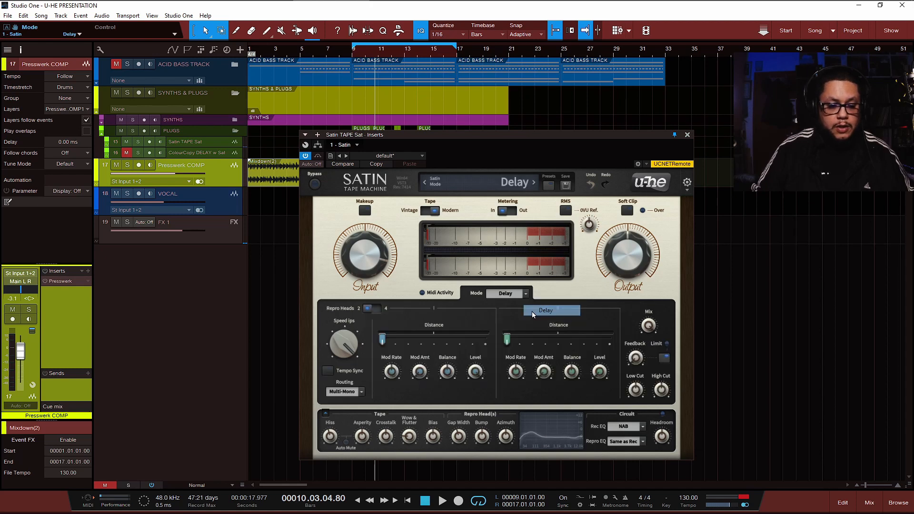
{"action": "left_click", "coordinate": [523, 296]}
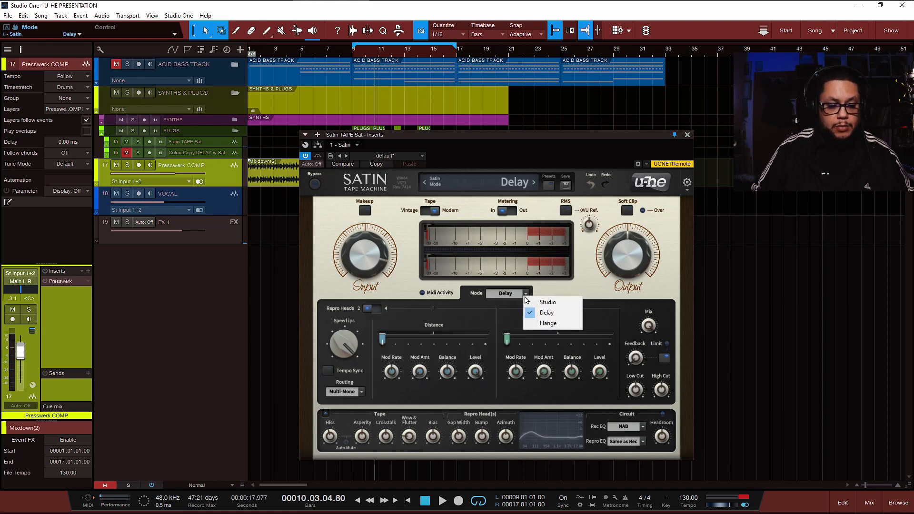
{"action": "left_click", "coordinate": [533, 324]}
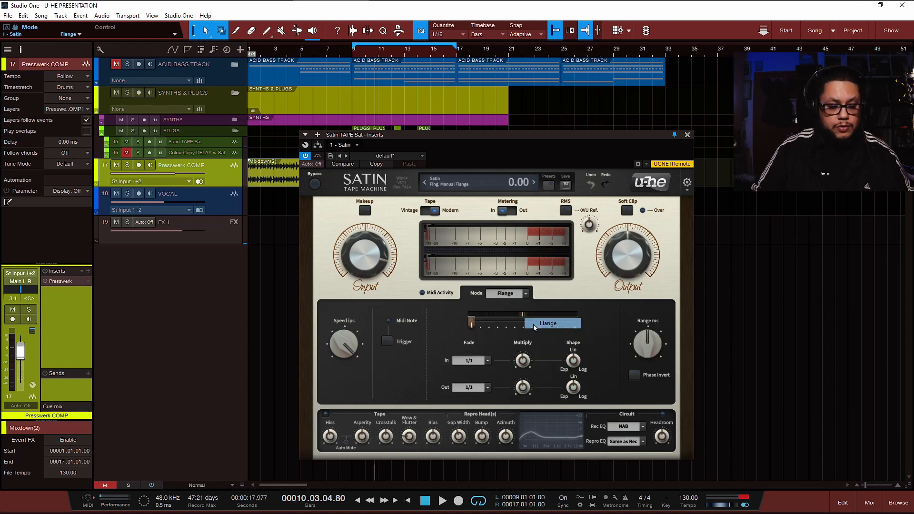
{"action": "left_click", "coordinate": [525, 296]}
{"action": "left_click", "coordinate": [525, 300]}
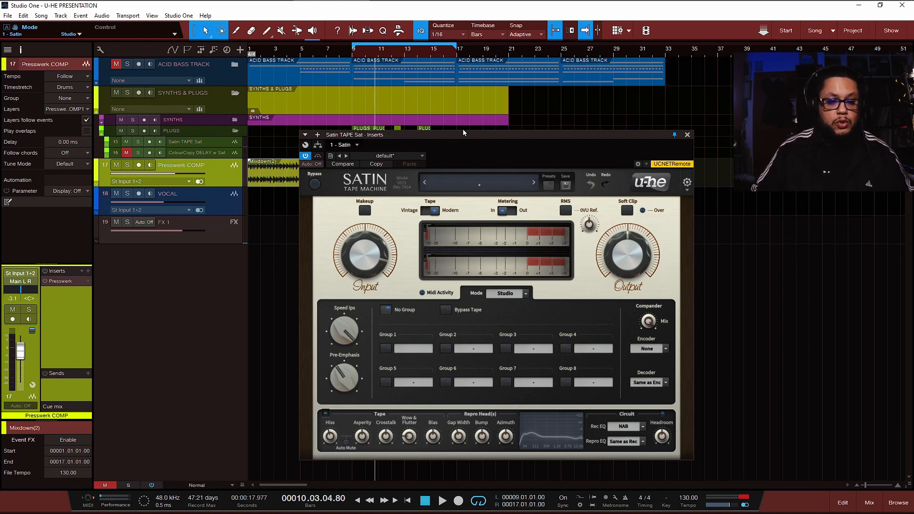
Assign the Satin instance to Group 1 and lock its Output gain at 0 dB.
{"action": "left_click_drag", "start_coordinate": [463, 135], "coordinate": [422, 135]}
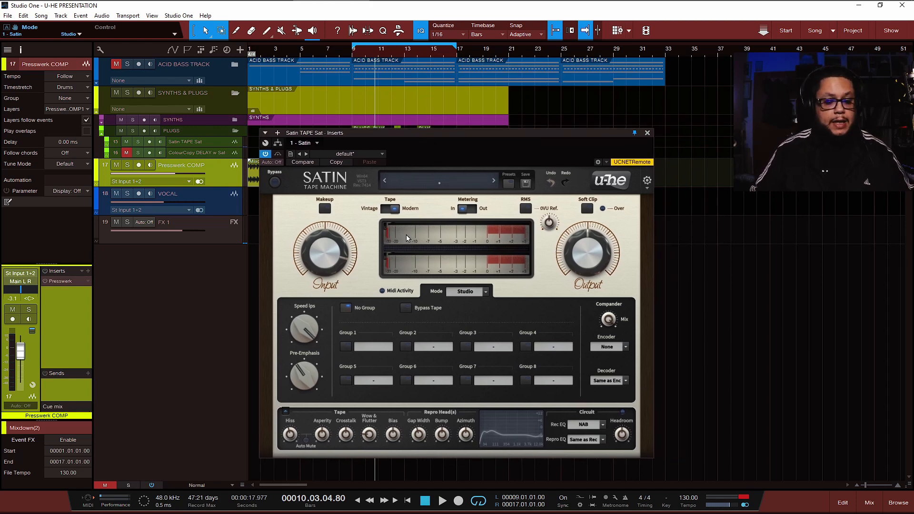
{"action": "left_click", "coordinate": [347, 347]}
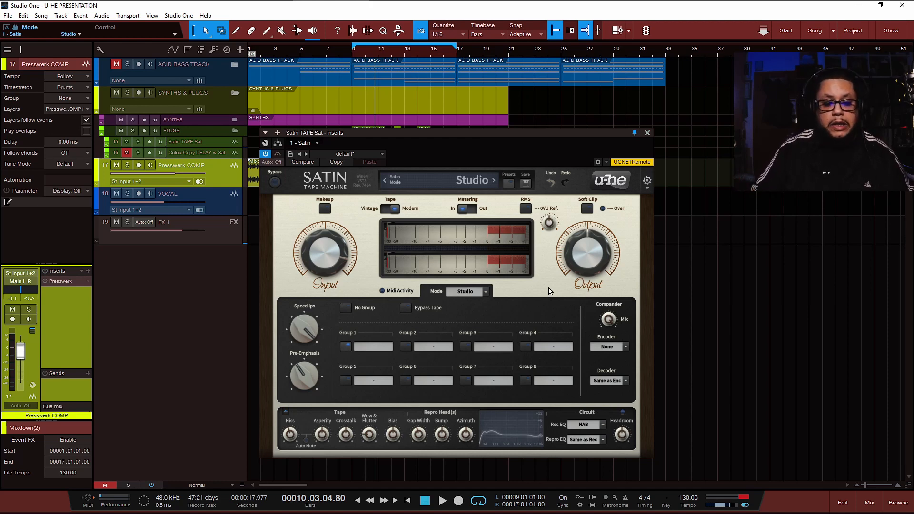
{"action": "left_click_drag", "start_coordinate": [591, 256], "coordinate": [579, 261]}
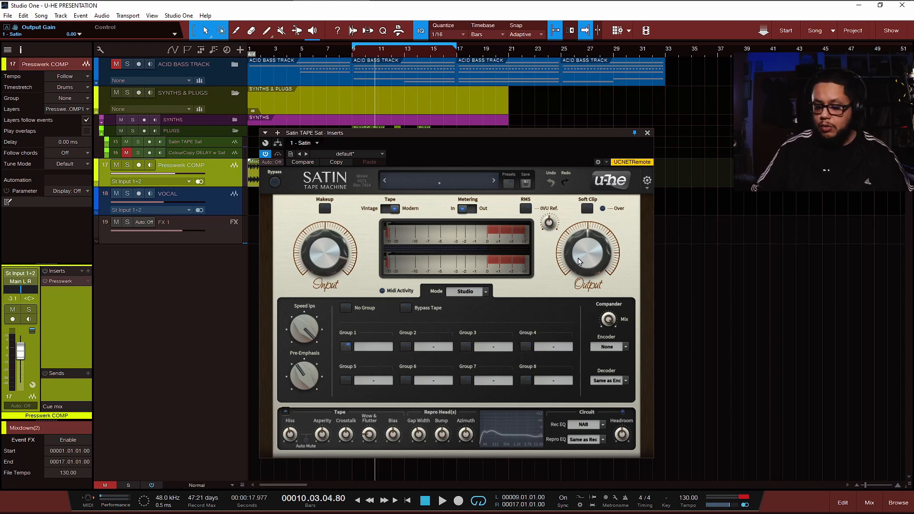
{"action": "right_click", "coordinate": [585, 259]}
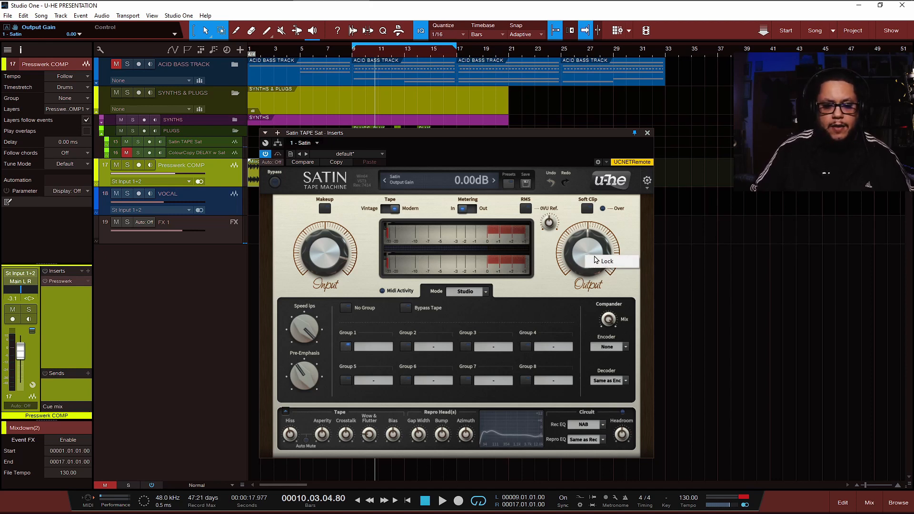
{"action": "left_click", "coordinate": [598, 261]}
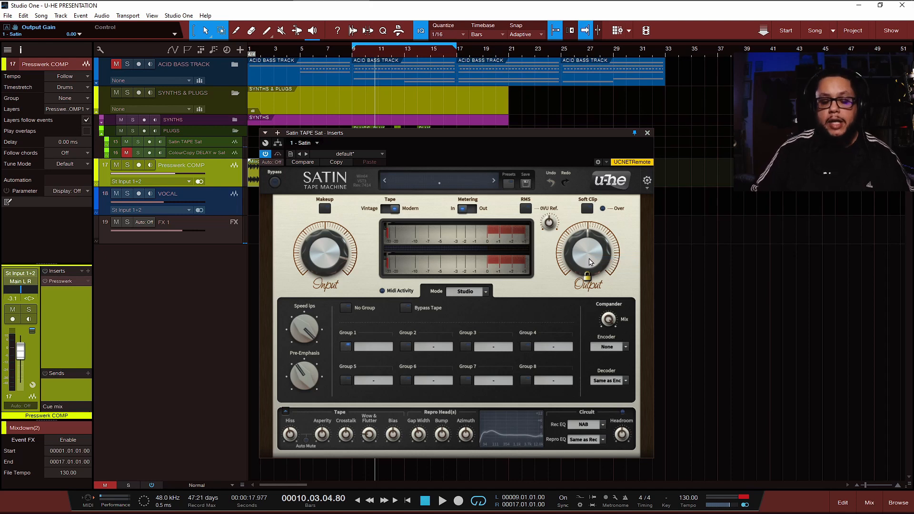
Lock Satin's Input gain, then unlock both the Input and Output gains.
{"action": "right_click", "coordinate": [321, 256]}
{"action": "left_click", "coordinate": [336, 261]}
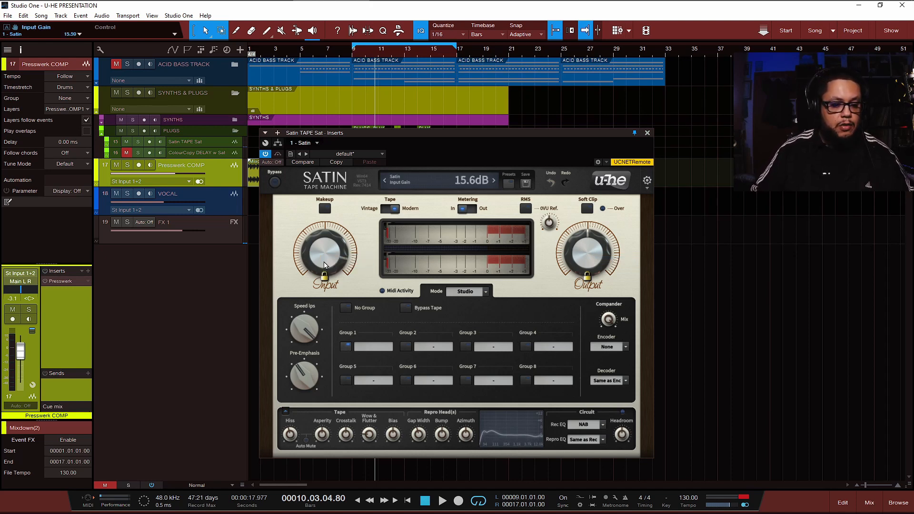
{"action": "right_click", "coordinate": [324, 265]}
{"action": "left_click", "coordinate": [338, 265]}
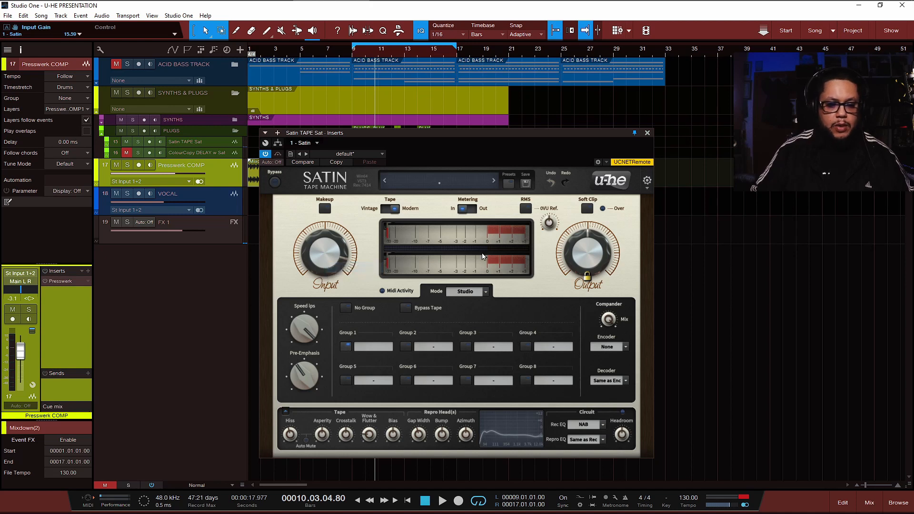
{"action": "right_click", "coordinate": [594, 256]}
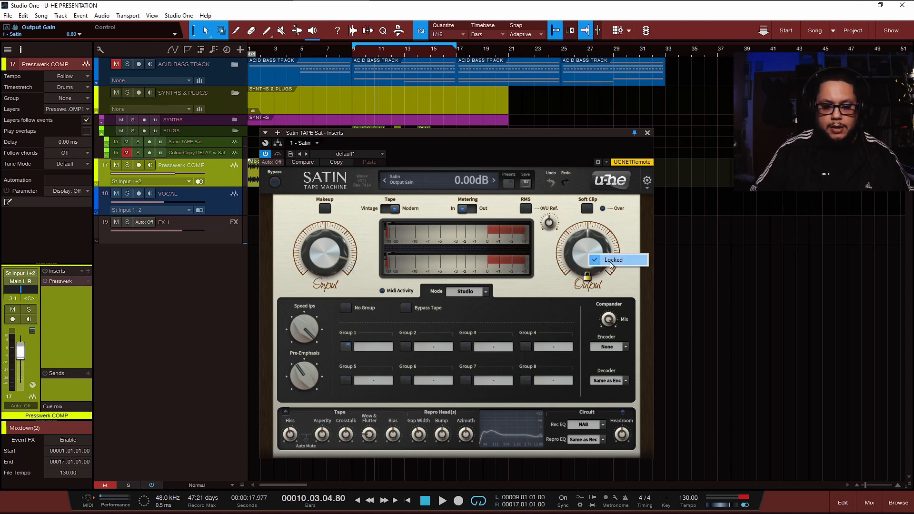
{"action": "left_click", "coordinate": [609, 258]}
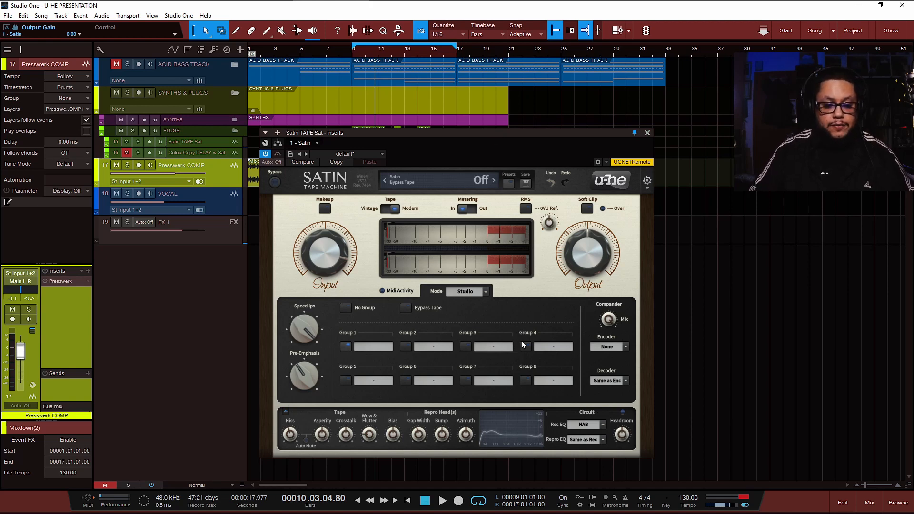
Try the compander Encoder on A-Type, A-Type Mod and uhx Type I.
{"action": "left_click", "coordinate": [625, 348]}
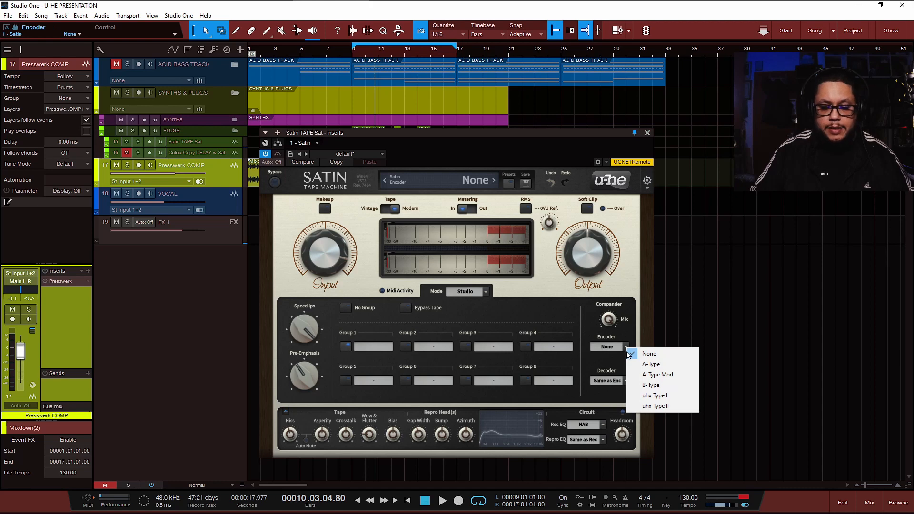
{"action": "left_click", "coordinate": [644, 365]}
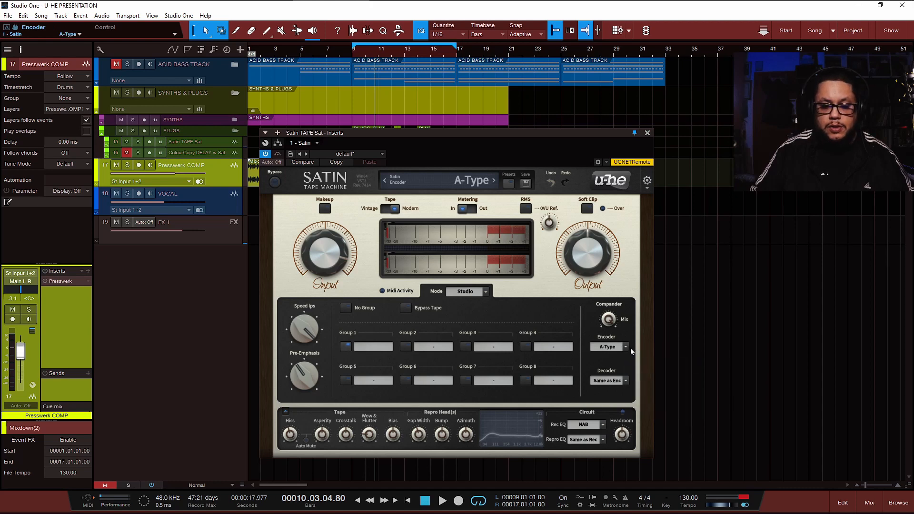
{"action": "left_click", "coordinate": [626, 346]}
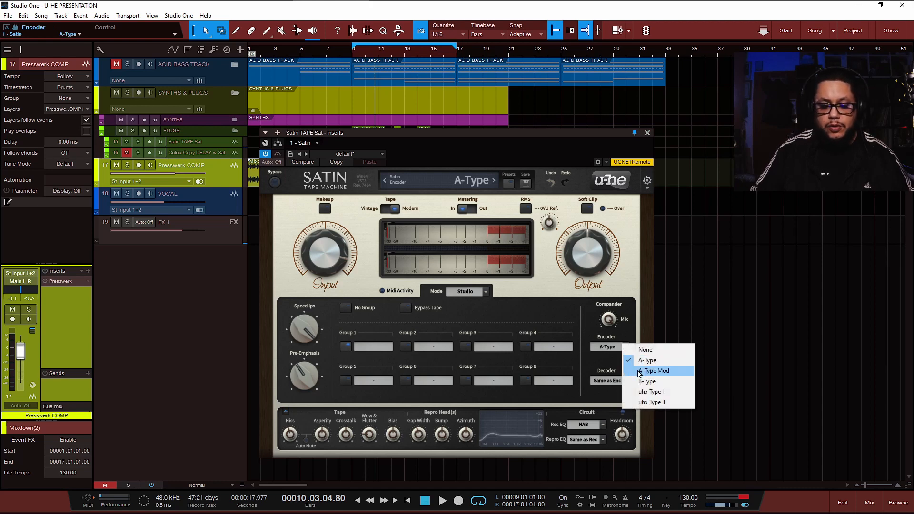
{"action": "left_click", "coordinate": [638, 371]}
{"action": "left_click", "coordinate": [627, 348]}
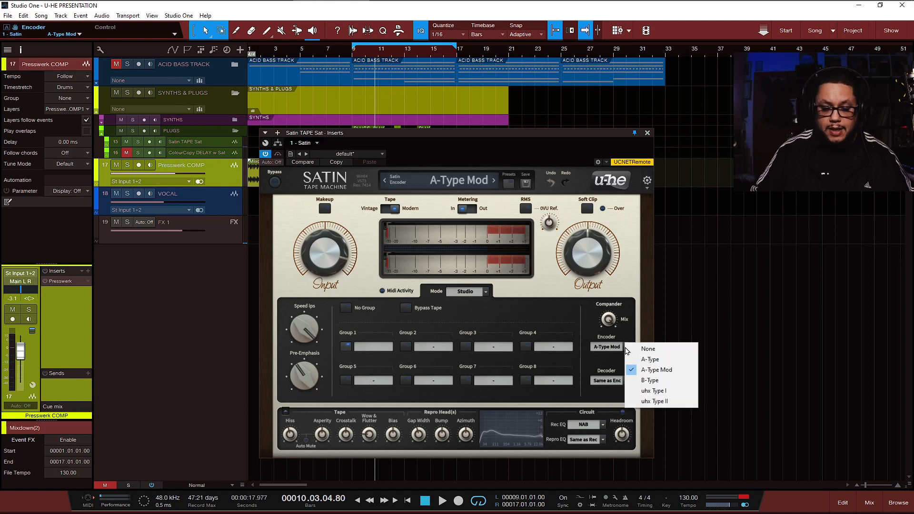
{"action": "left_click", "coordinate": [637, 390]}
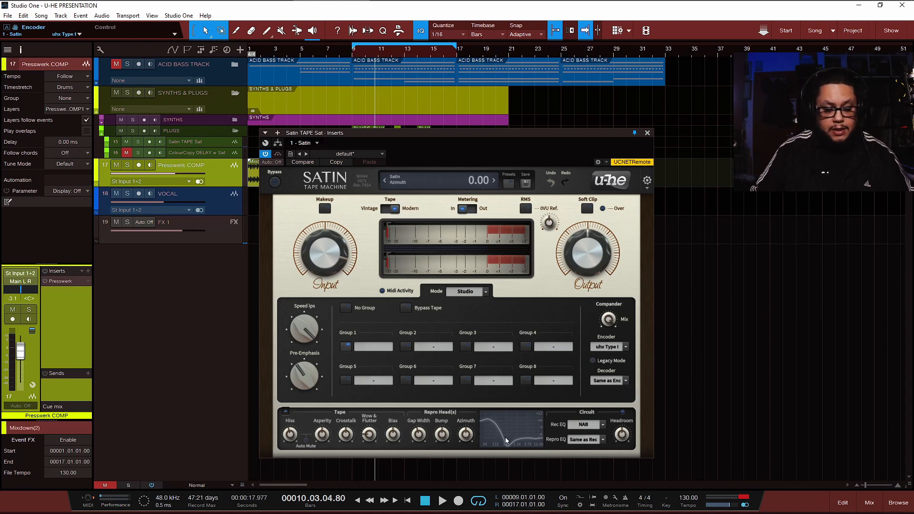
Switch the Encoder through B-Type and A-Type Mod, ending on uhx Type I.
{"action": "left_click", "coordinate": [624, 348]}
{"action": "left_click", "coordinate": [625, 384]}
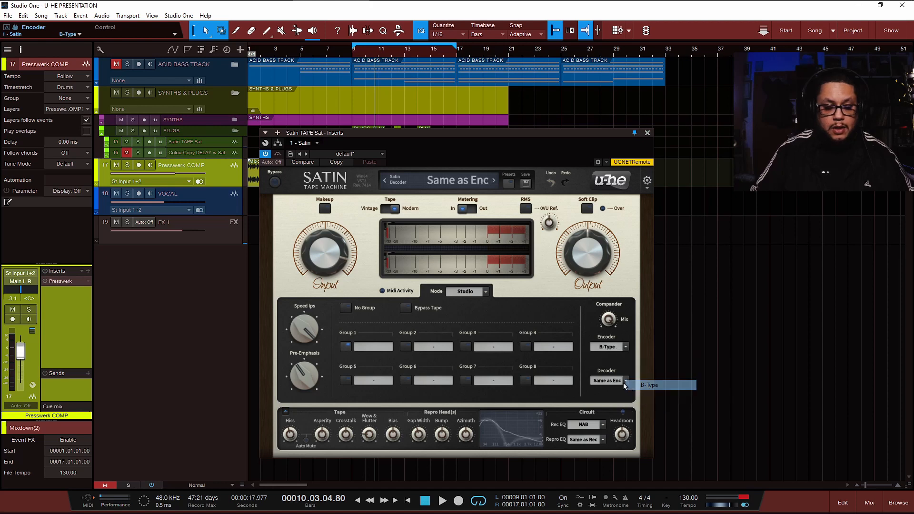
{"action": "left_click", "coordinate": [625, 349]}
{"action": "left_click", "coordinate": [657, 371]}
{"action": "left_click", "coordinate": [626, 349]}
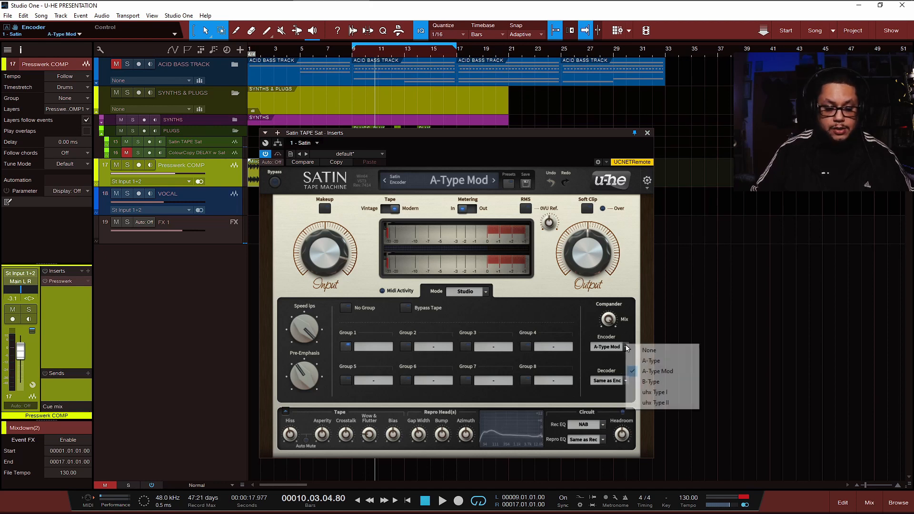
{"action": "left_click", "coordinate": [655, 392]}
Try the compander Decoder on None, A-Type and B-Type.
{"action": "left_click", "coordinate": [624, 381]}
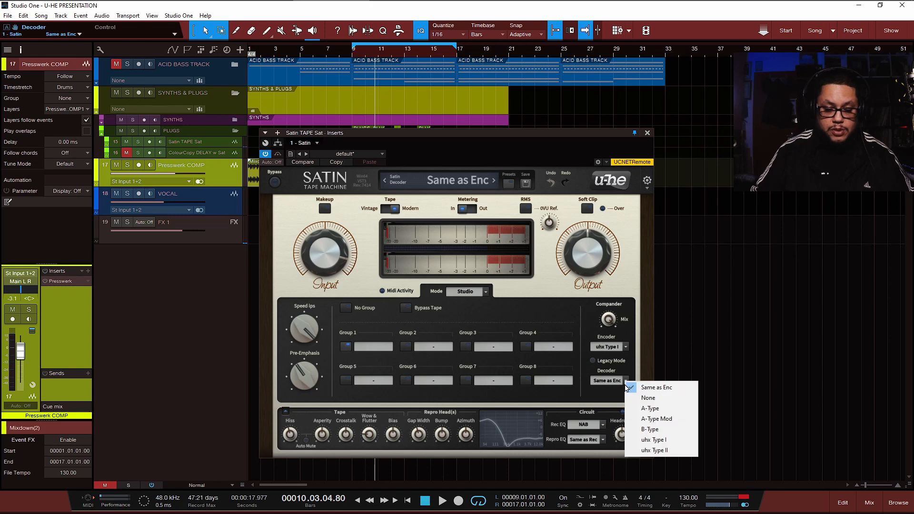
{"action": "left_click", "coordinate": [649, 398]}
{"action": "left_click", "coordinate": [626, 381]}
{"action": "left_click", "coordinate": [637, 410]}
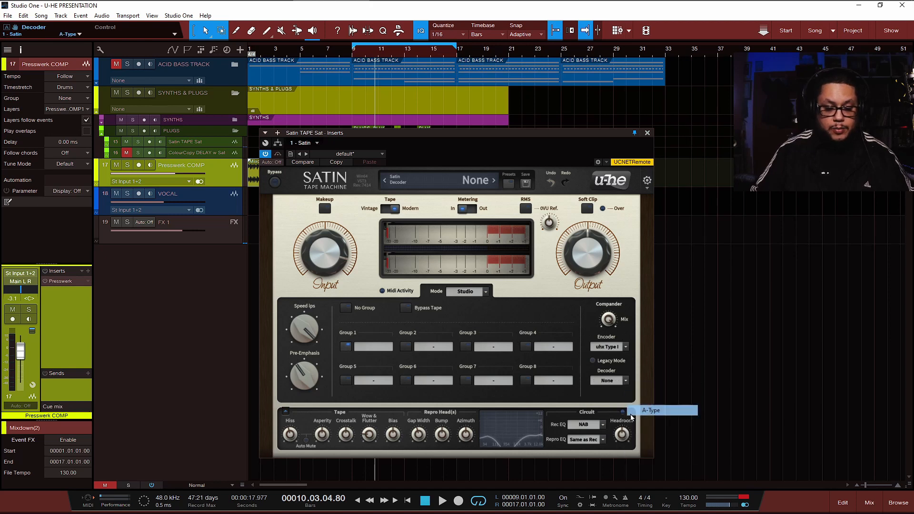
{"action": "left_click", "coordinate": [625, 380]}
{"action": "left_click", "coordinate": [647, 428]}
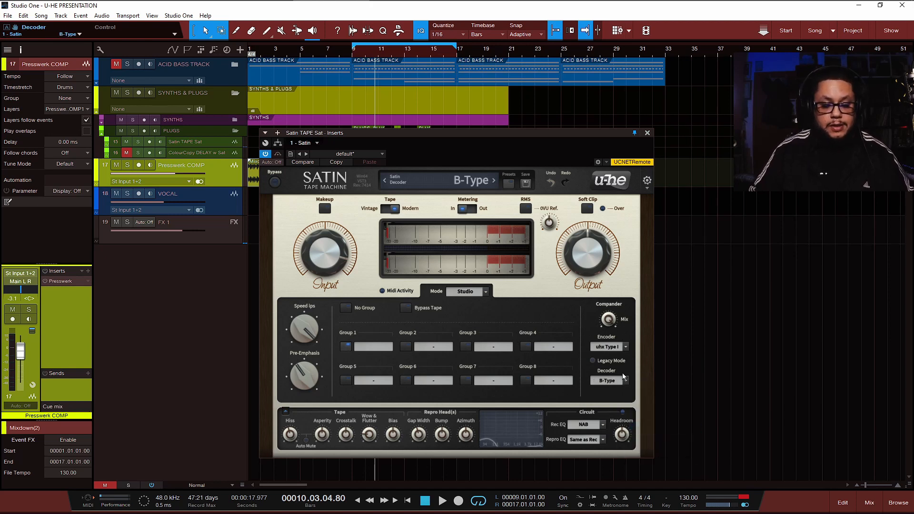
Set both the compander Decoder and Encoder to A-Type.
{"action": "left_click", "coordinate": [625, 380]}
{"action": "left_click", "coordinate": [638, 410]}
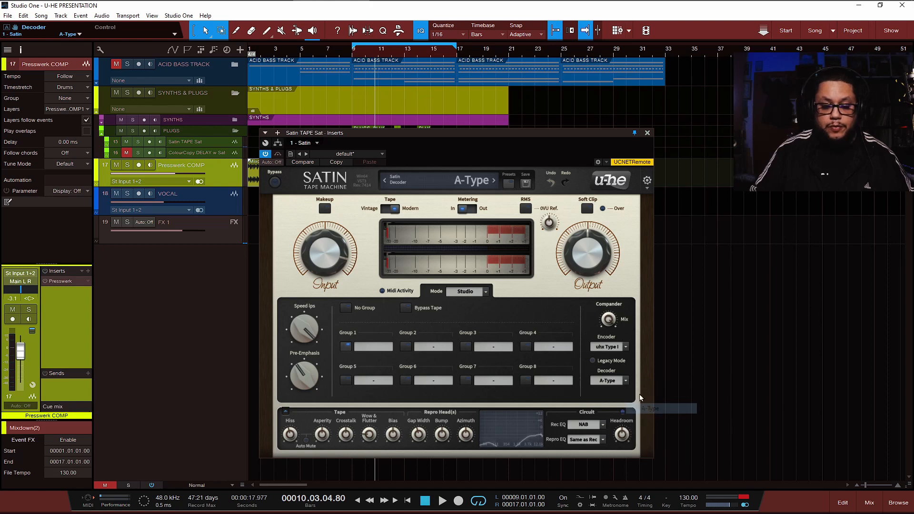
{"action": "left_click", "coordinate": [621, 348]}
{"action": "left_click", "coordinate": [640, 364]}
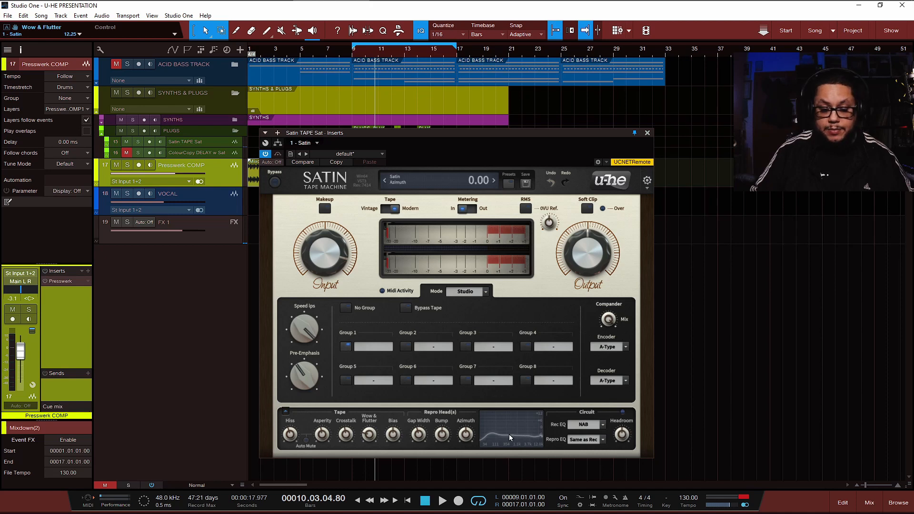
View the available Rec EQ and Repro EQ curves in the Circuit section without changing them.
{"action": "left_click", "coordinate": [603, 425]}
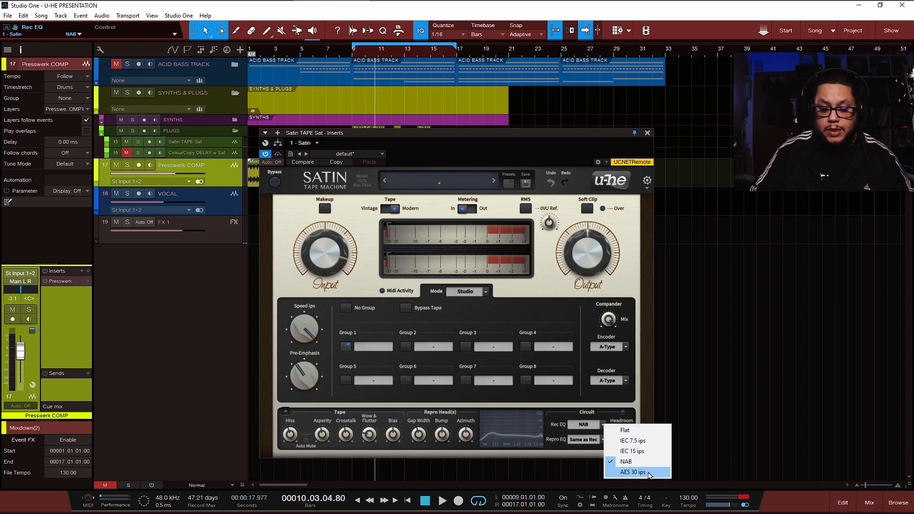
{"action": "left_click", "coordinate": [596, 439]}
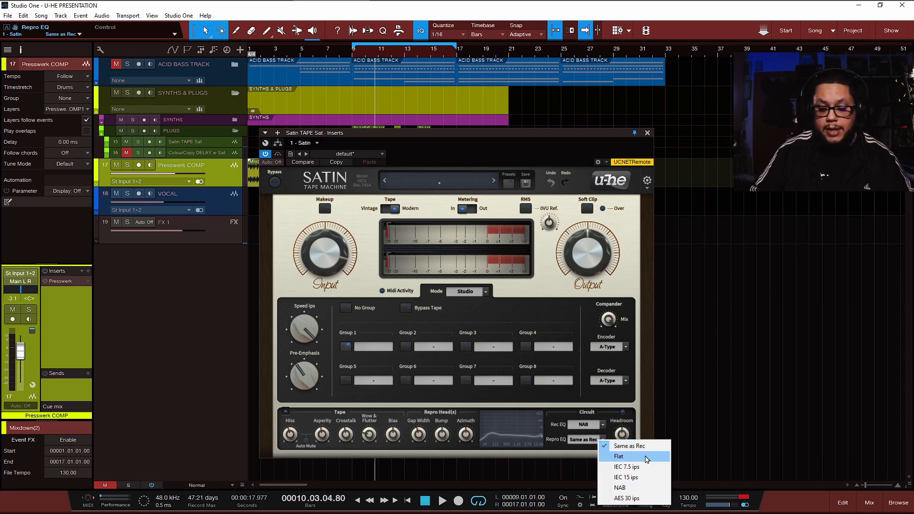
{"action": "left_click", "coordinate": [639, 420]}
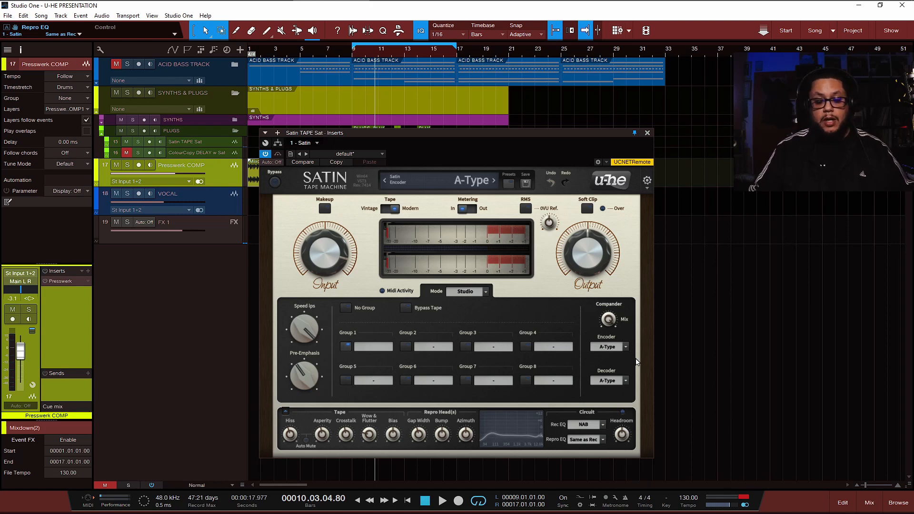
Browse Satin's Delay Mode, Flange Mode, MIDI Programs and Studio Mode presets, then return to the main controls.
{"action": "left_click", "coordinate": [509, 184]}
{"action": "left_click", "coordinate": [334, 239]}
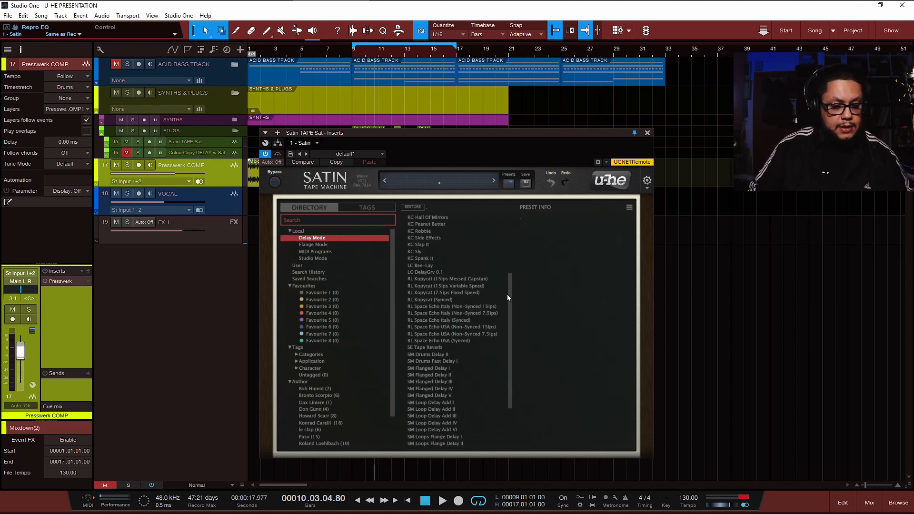
{"action": "left_click_drag", "start_coordinate": [509, 277], "coordinate": [503, 336]}
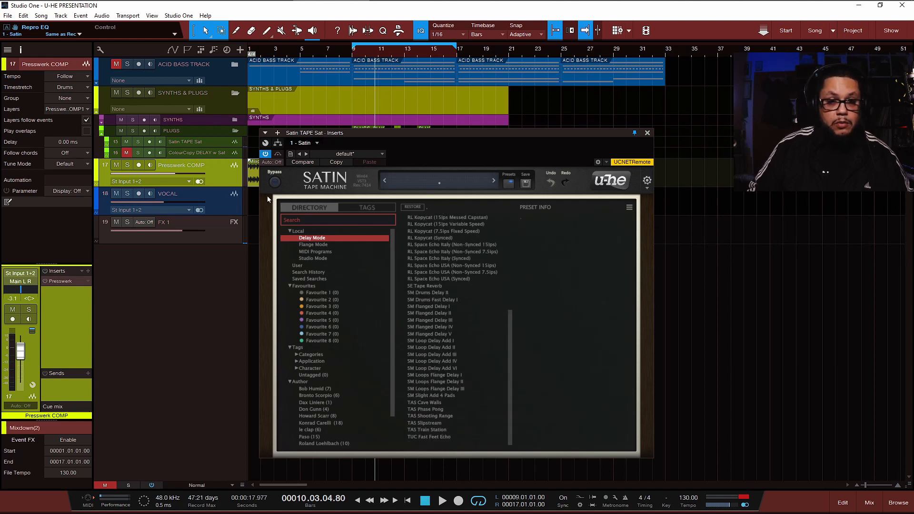
{"action": "left_click", "coordinate": [324, 245]}
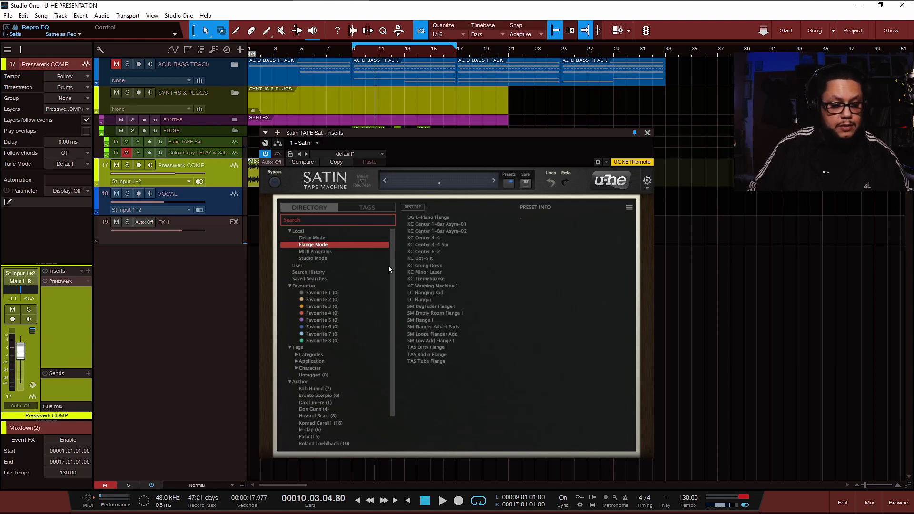
{"action": "left_click", "coordinate": [341, 252]}
{"action": "left_click", "coordinate": [339, 259]}
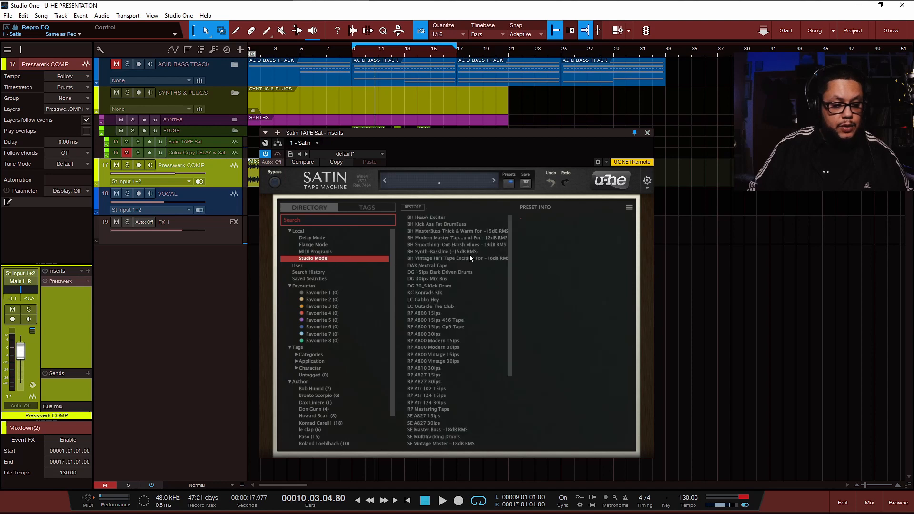
{"action": "left_click_drag", "start_coordinate": [510, 247], "coordinate": [513, 223]}
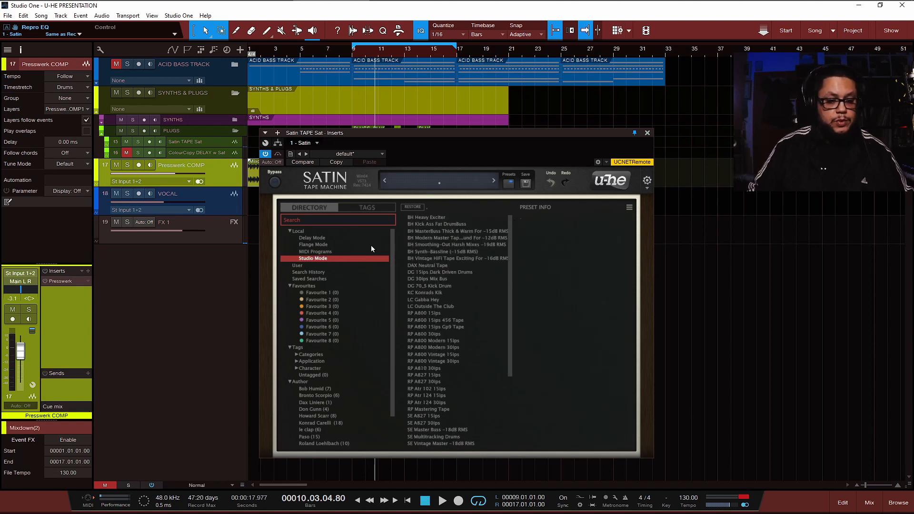
{"action": "left_click", "coordinate": [510, 184]}
Move the Satin window below the PLUGS tracks, play the song from bar 9, and lower the Input gain to about -2.35 dB.
{"action": "left_click_drag", "start_coordinate": [495, 142], "coordinate": [501, 159]}
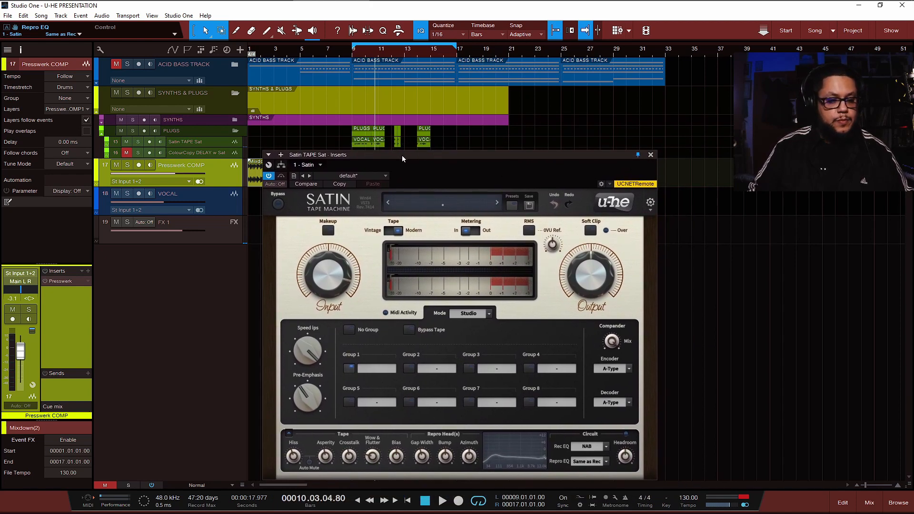
{"action": "mouse_move", "coordinate": [401, 155]}
{"action": "left_mouse_down"}
{"action": "mouse_move", "coordinate": [456, 165]}
{"action": "mouse_move", "coordinate": [390, 160]}
{"action": "left_mouse_up"}
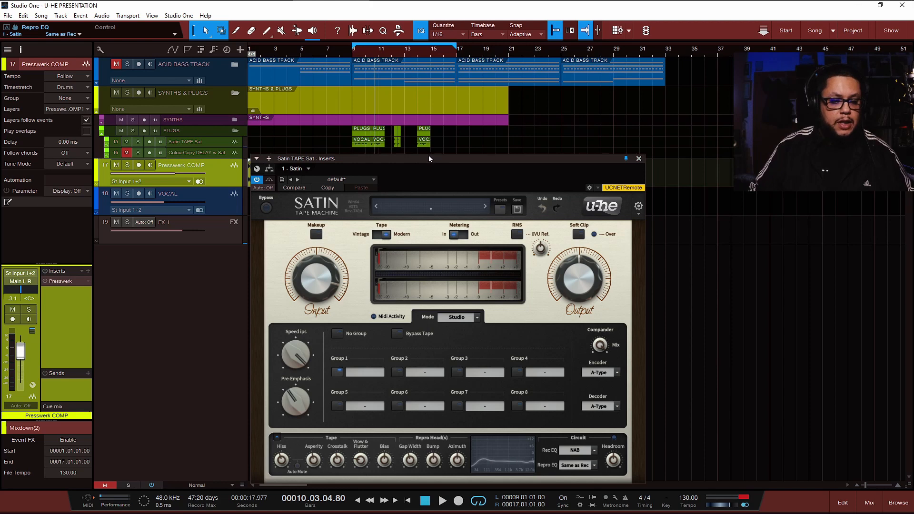
{"action": "left_click_drag", "start_coordinate": [428, 156], "coordinate": [419, 158]}
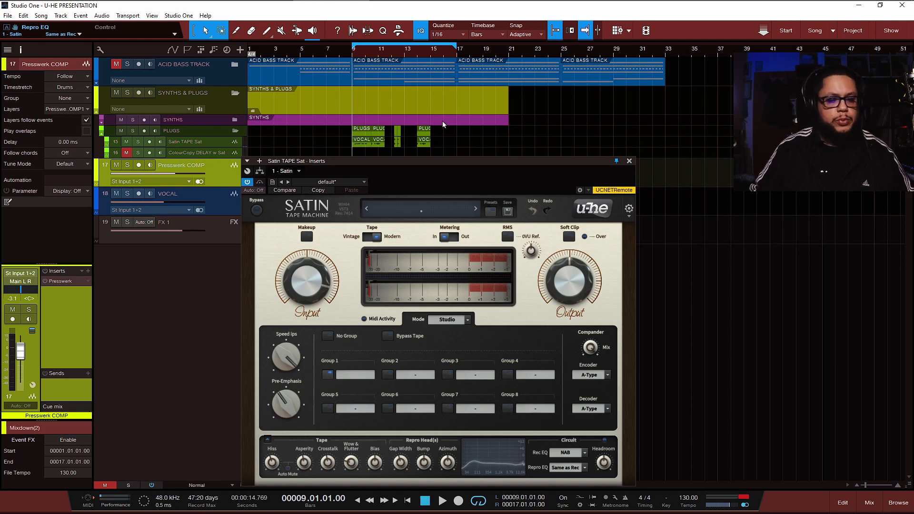
{"action": "mouse_move", "coordinate": [401, 162]}
{"action": "left_mouse_down"}
{"action": "mouse_move", "coordinate": [398, 206]}
{"action": "mouse_move", "coordinate": [400, 162]}
{"action": "left_mouse_up"}
{"action": "key", "text": "space"}
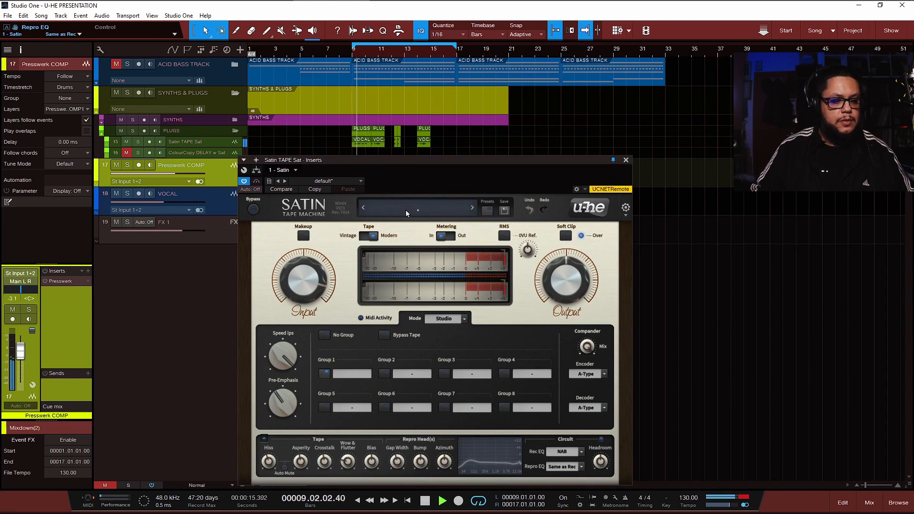
{"action": "mouse_move", "coordinate": [304, 286]}
{"action": "left_mouse_down"}
{"action": "mouse_move", "coordinate": [314, 312]}
{"action": "mouse_move", "coordinate": [316, 273]}
{"action": "mouse_move", "coordinate": [305, 288]}
{"action": "left_mouse_up"}
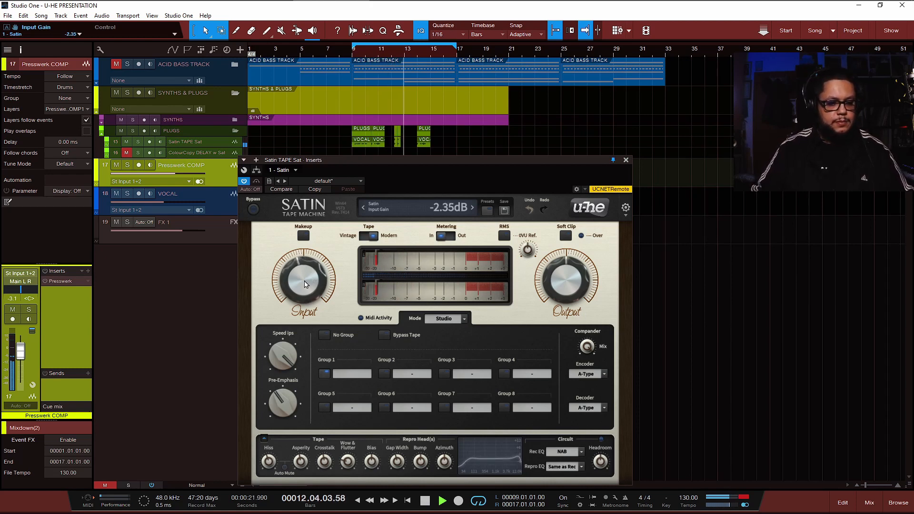
Raise the Presswerk COMP track's volume to -2.7 dB and select the Satin TAPE Sat track.
{"action": "left_click_drag", "start_coordinate": [393, 163], "coordinate": [400, 205]}
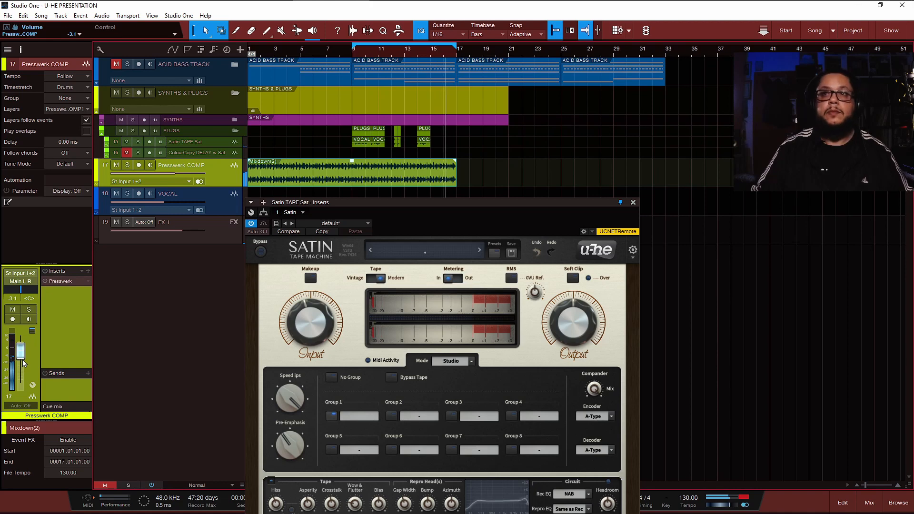
{"action": "scroll", "coordinate": [23, 363], "scroll_direction": "up", "scroll_amount": 2}
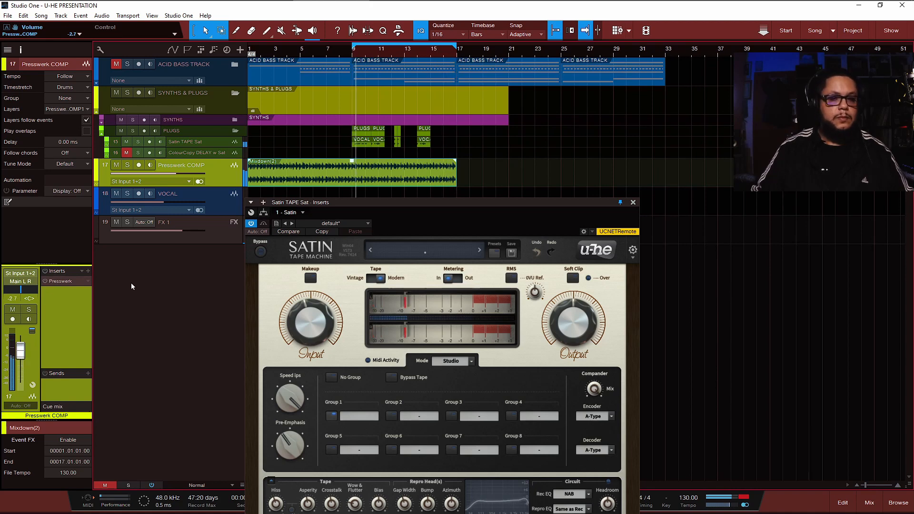
{"action": "left_click", "coordinate": [213, 141]}
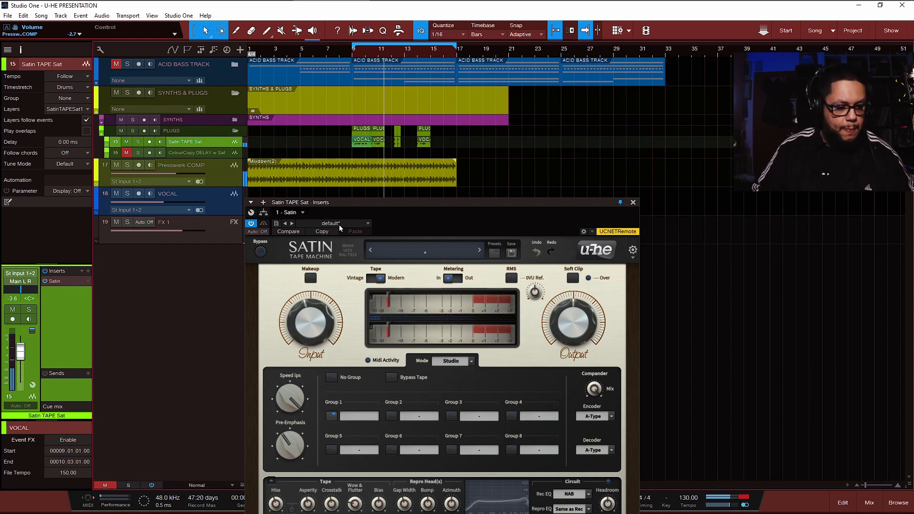
Set Satin's Input gain to about 1.18 dB and turn on Makeup.
{"action": "left_click_drag", "start_coordinate": [419, 205], "coordinate": [419, 158]}
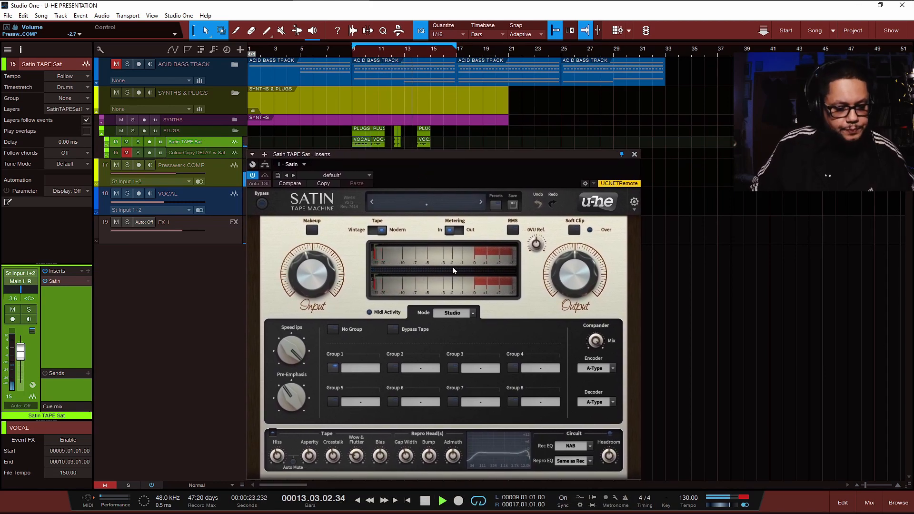
{"action": "left_click_drag", "start_coordinate": [304, 291], "coordinate": [305, 285]}
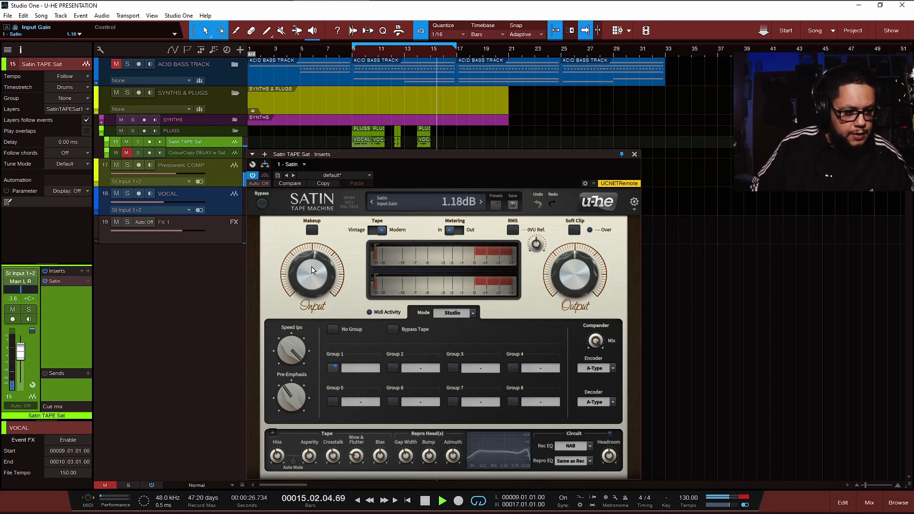
{"action": "left_click", "coordinate": [312, 230]}
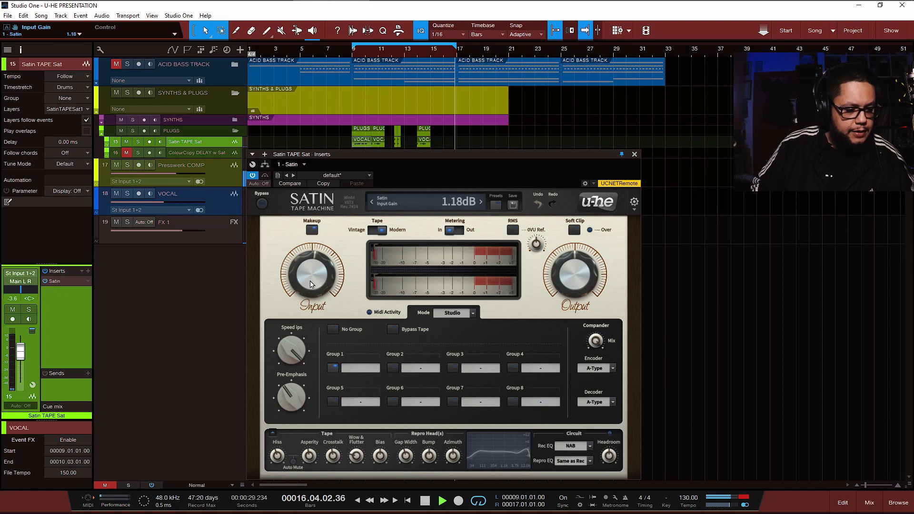
Sweep Satin's Input gain between 20 dB and -20 dB during playback, settling at about 3.24 dB.
{"action": "left_click_drag", "start_coordinate": [310, 284], "coordinate": [314, 240]}
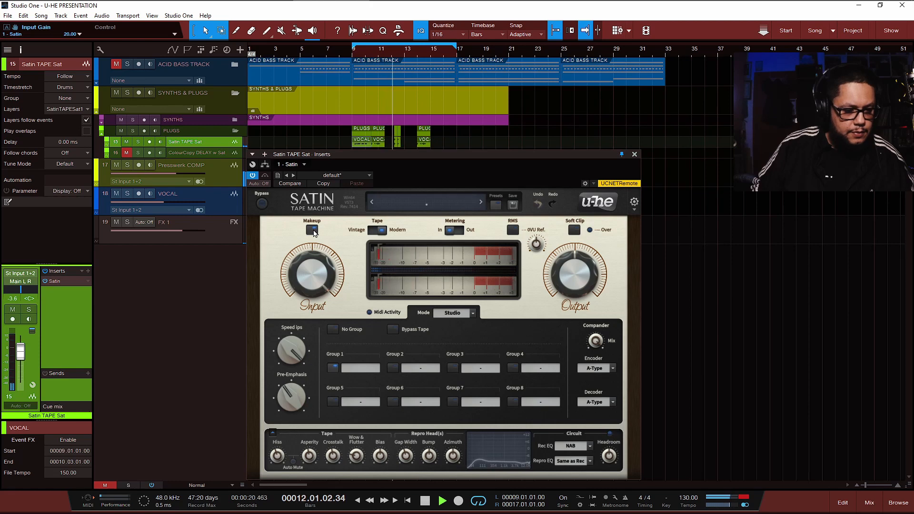
{"action": "left_click_drag", "start_coordinate": [314, 245], "coordinate": [319, 321]}
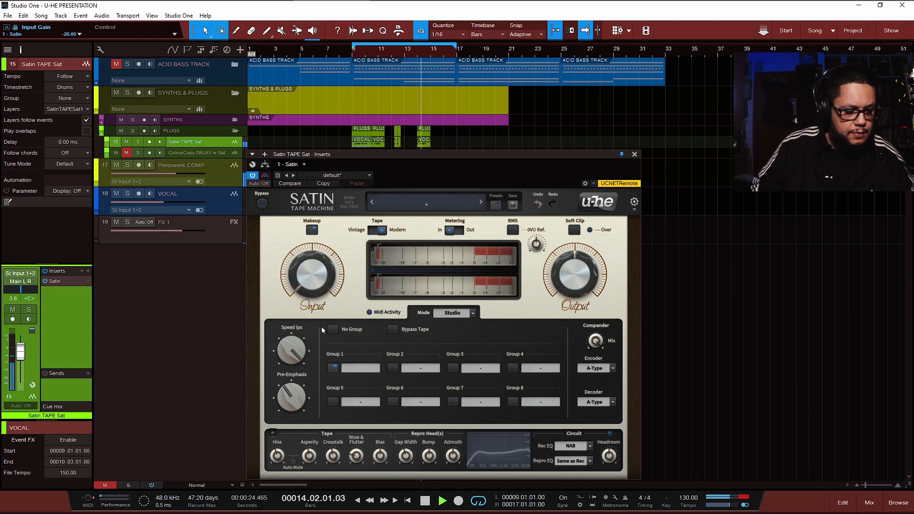
{"action": "left_click_drag", "start_coordinate": [320, 295], "coordinate": [320, 252]}
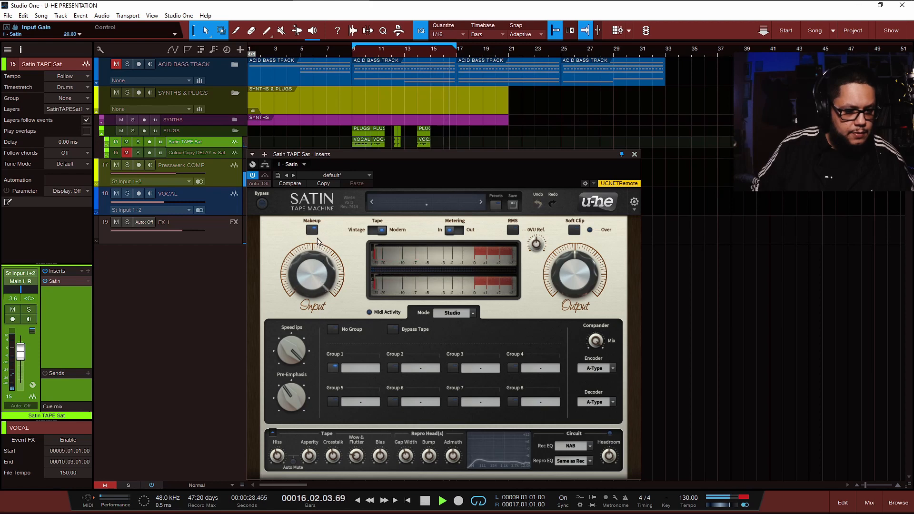
{"action": "left_click_drag", "start_coordinate": [318, 243], "coordinate": [321, 281]}
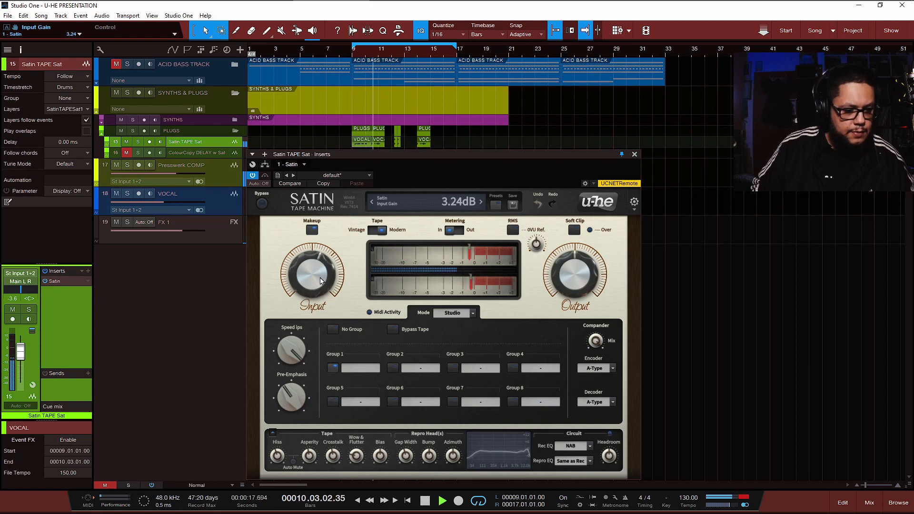
Switch the Tape type to Vintage, push the Input gain to 20 dB, and settle it at about 4.71 dB.
{"action": "left_click", "coordinate": [371, 230]}
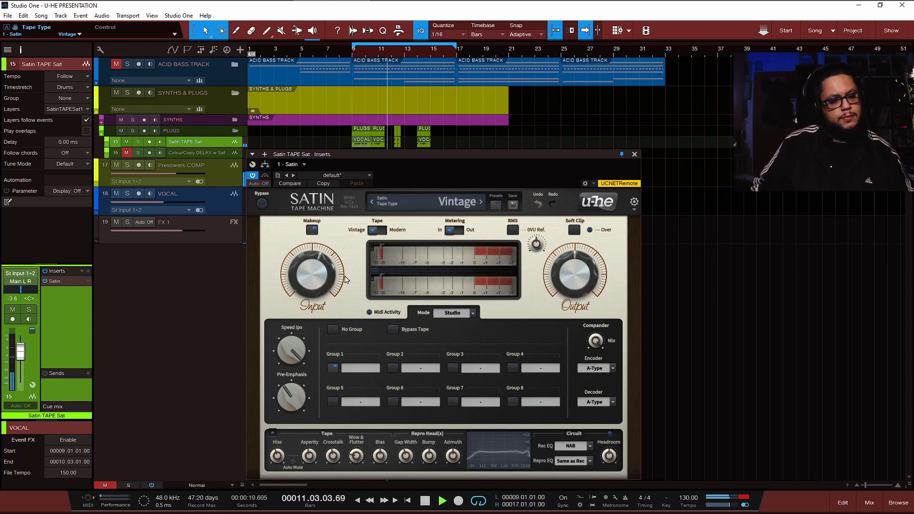
{"action": "left_click_drag", "start_coordinate": [313, 284], "coordinate": [319, 228]}
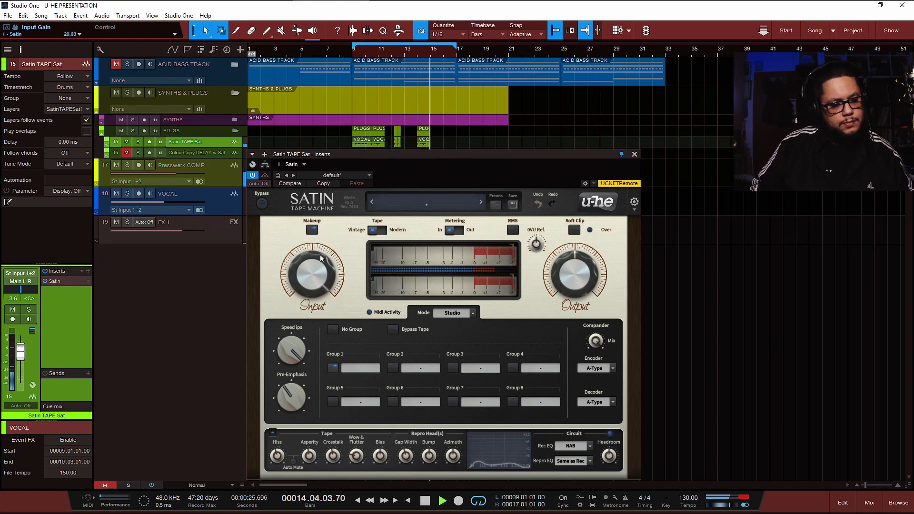
{"action": "left_click_drag", "start_coordinate": [319, 255], "coordinate": [312, 272]}
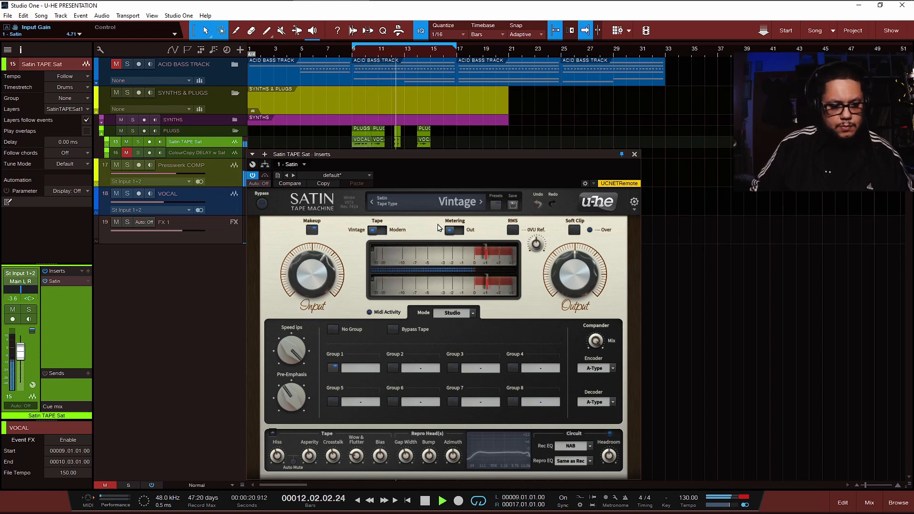
Drop the tape Speed to 1.87 ips, raise the Pre-Emphasis, and bring the Speed up to about 11.8 ips.
{"action": "left_click_drag", "start_coordinate": [302, 366], "coordinate": [294, 420]}
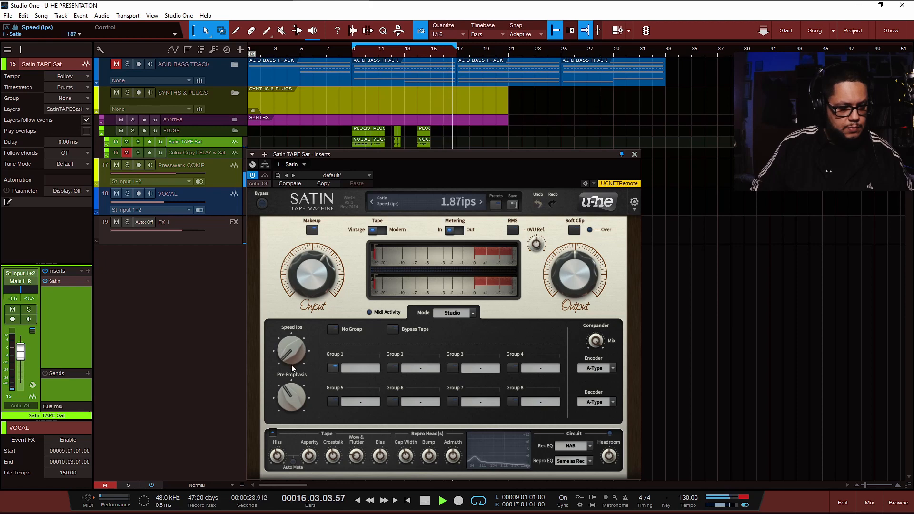
{"action": "mouse_move", "coordinate": [291, 364]}
{"action": "left_mouse_down"}
{"action": "mouse_move", "coordinate": [291, 341]}
{"action": "mouse_move", "coordinate": [292, 365]}
{"action": "left_mouse_up"}
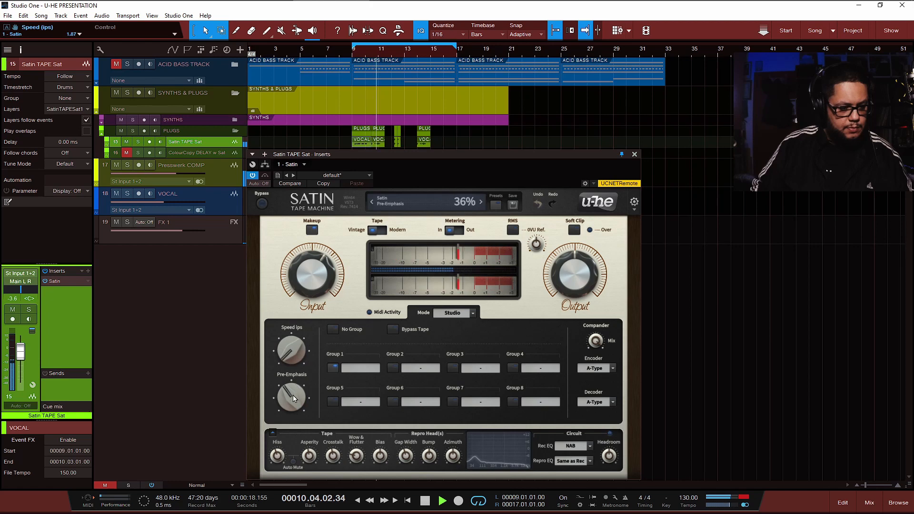
{"action": "left_click_drag", "start_coordinate": [290, 398], "coordinate": [292, 334]}
{"action": "left_click_drag", "start_coordinate": [287, 390], "coordinate": [287, 394]}
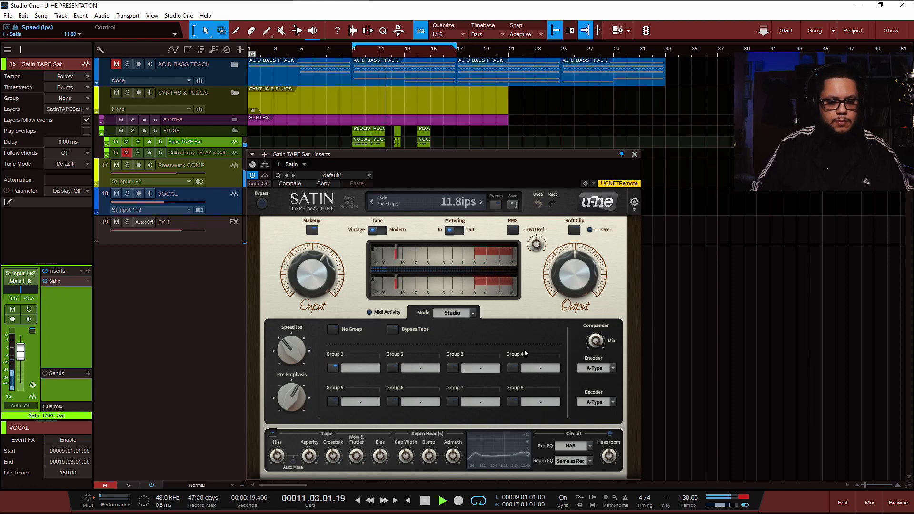
Audition the compander Encoder types A-Type Mod, B-Type, uhx Type I and uhx Type II.
{"action": "left_click", "coordinate": [612, 368]}
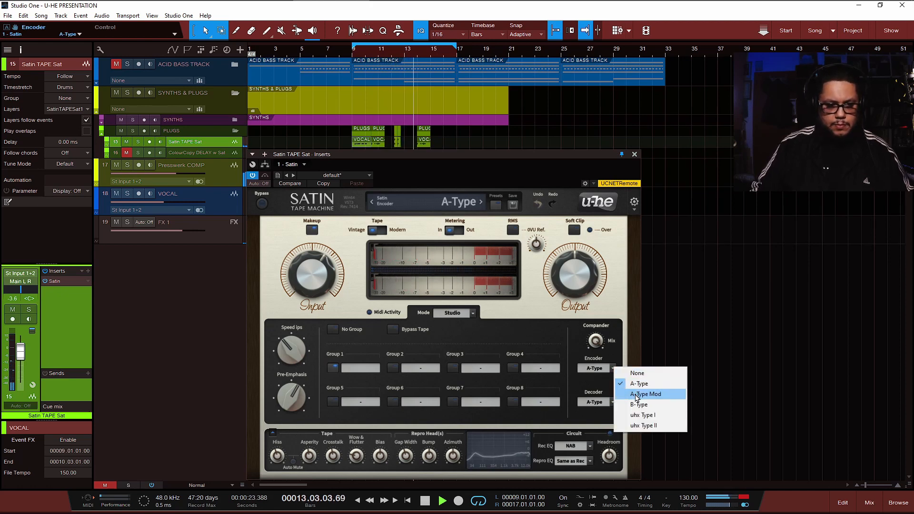
{"action": "left_click", "coordinate": [636, 395]}
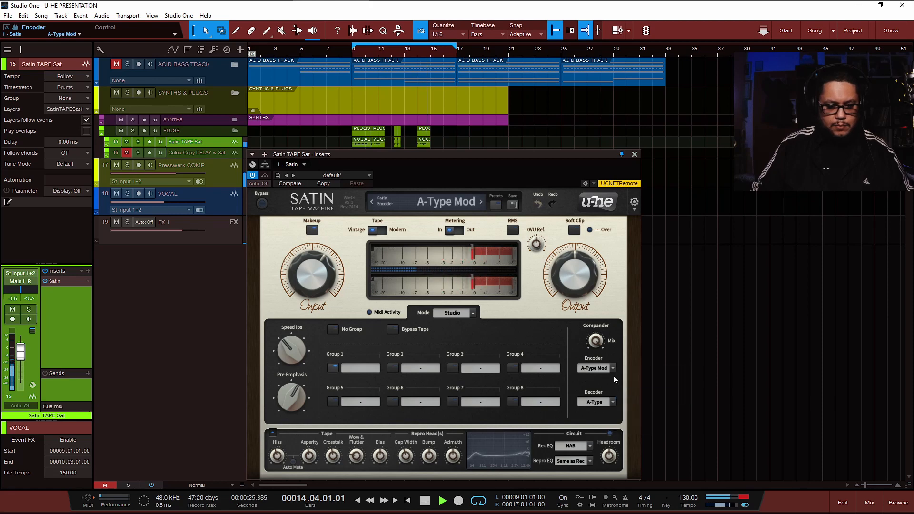
{"action": "left_click", "coordinate": [613, 369]}
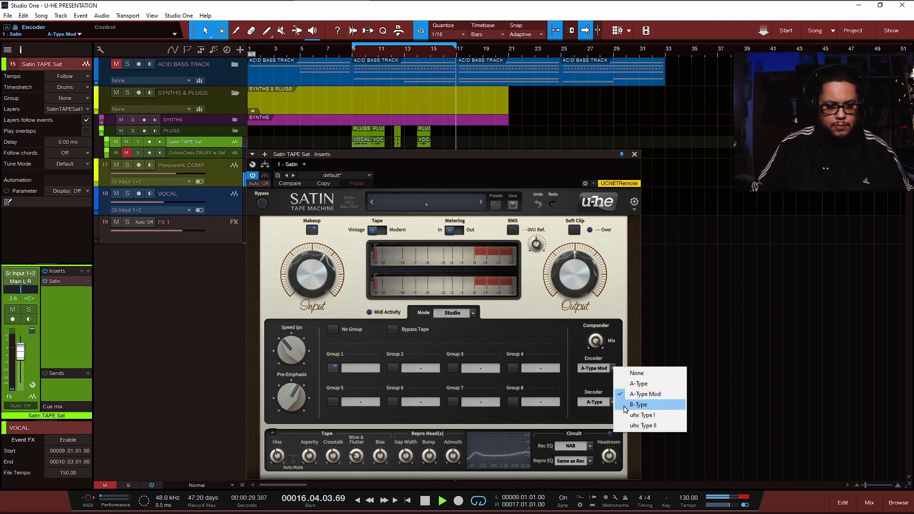
{"action": "left_click", "coordinate": [624, 404]}
{"action": "left_click", "coordinate": [609, 369]}
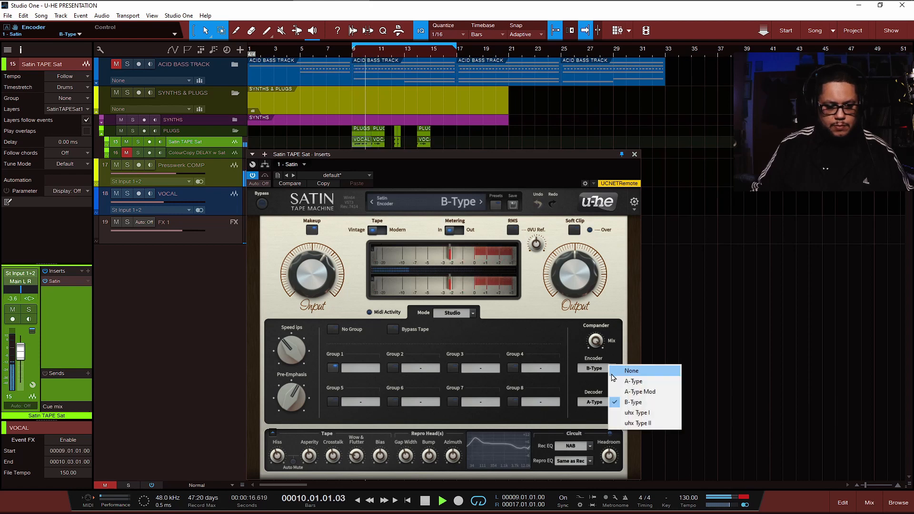
{"action": "left_click", "coordinate": [623, 414]}
{"action": "left_click", "coordinate": [608, 370]}
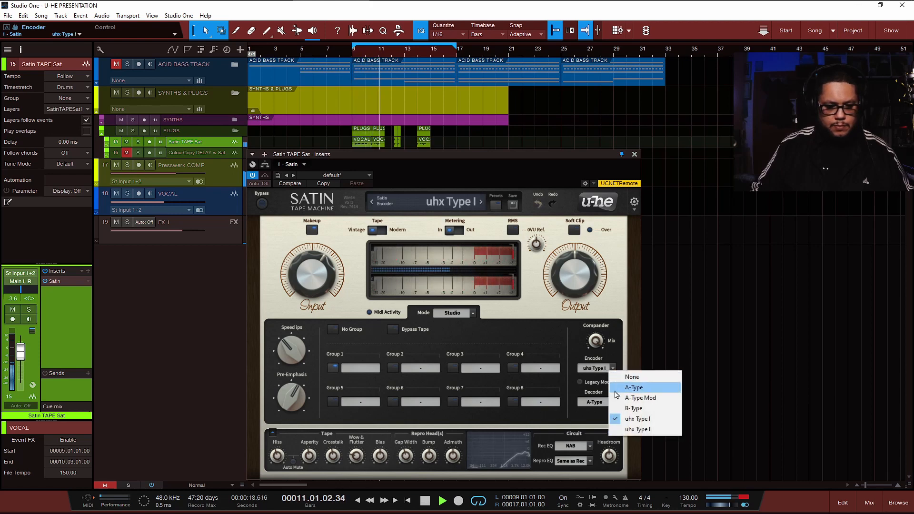
{"action": "left_click", "coordinate": [620, 427]}
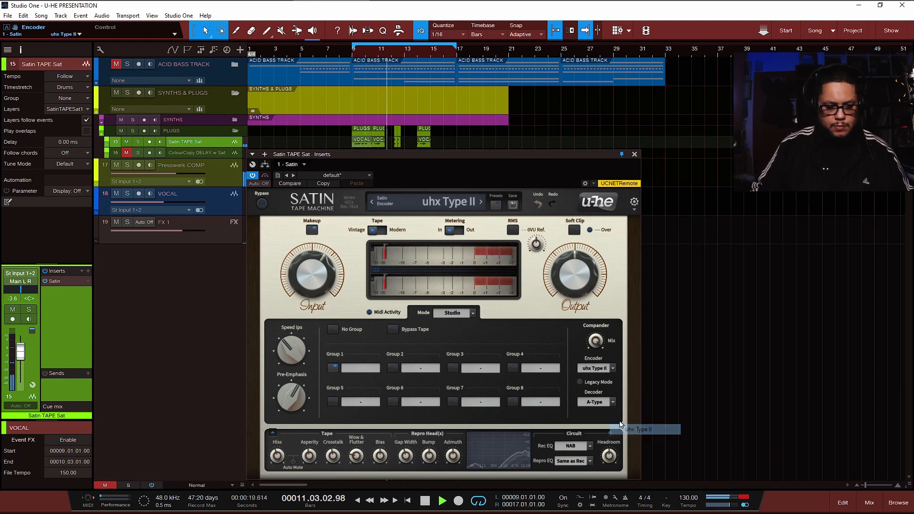
{"action": "left_click", "coordinate": [613, 368]}
Audition the compander Decoder as A-Type Mod and uhx Type I.
{"action": "left_click", "coordinate": [612, 402]}
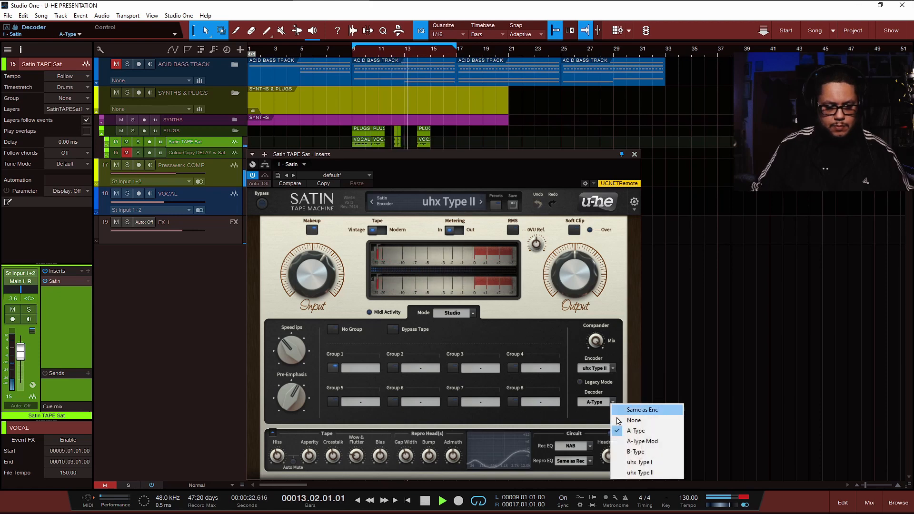
{"action": "left_click", "coordinate": [620, 440]}
{"action": "left_click", "coordinate": [613, 402]}
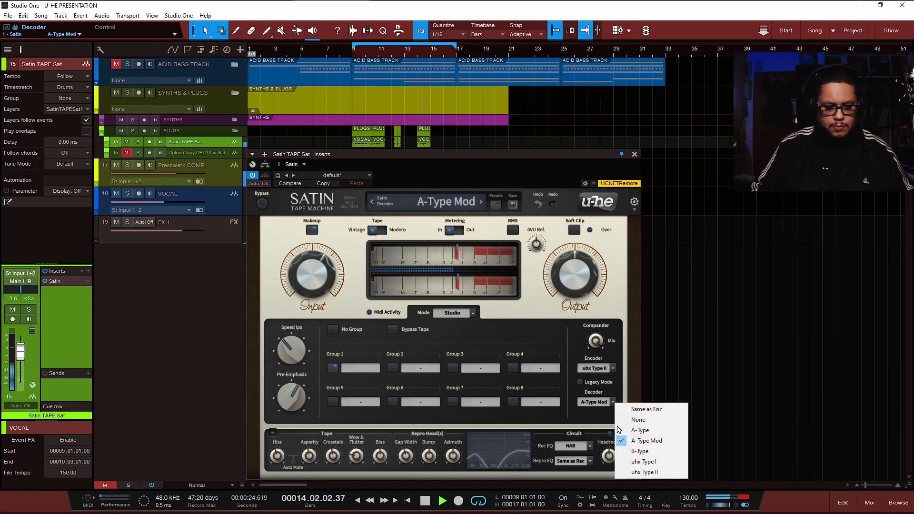
{"action": "left_click", "coordinate": [619, 461]}
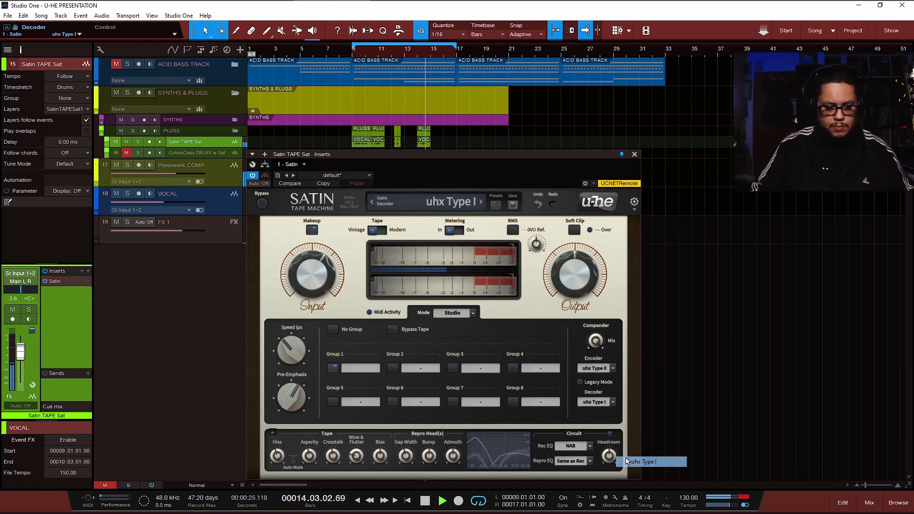
Set the compander's Encoder to A-Type and its Decoder to A-Type Mod.
{"action": "left_click", "coordinate": [614, 368]}
{"action": "left_click", "coordinate": [625, 385]}
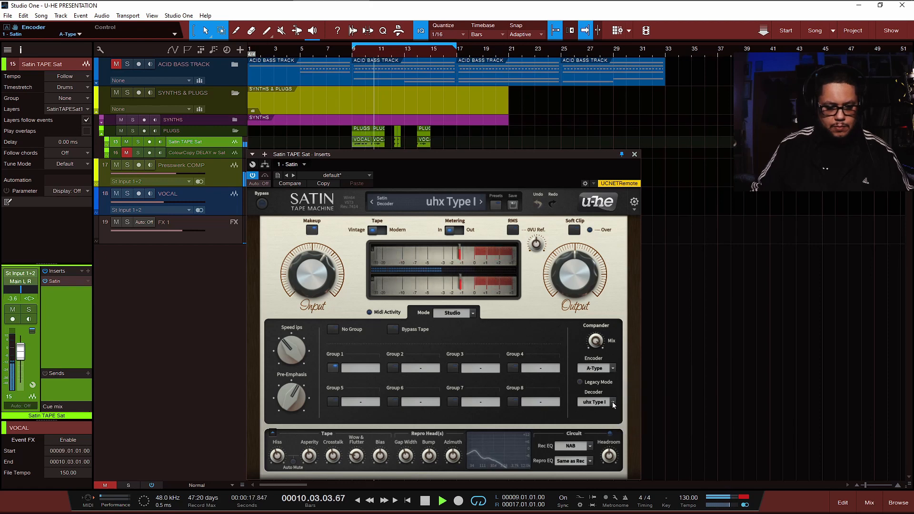
{"action": "left_click", "coordinate": [613, 402]}
{"action": "left_click", "coordinate": [638, 439]}
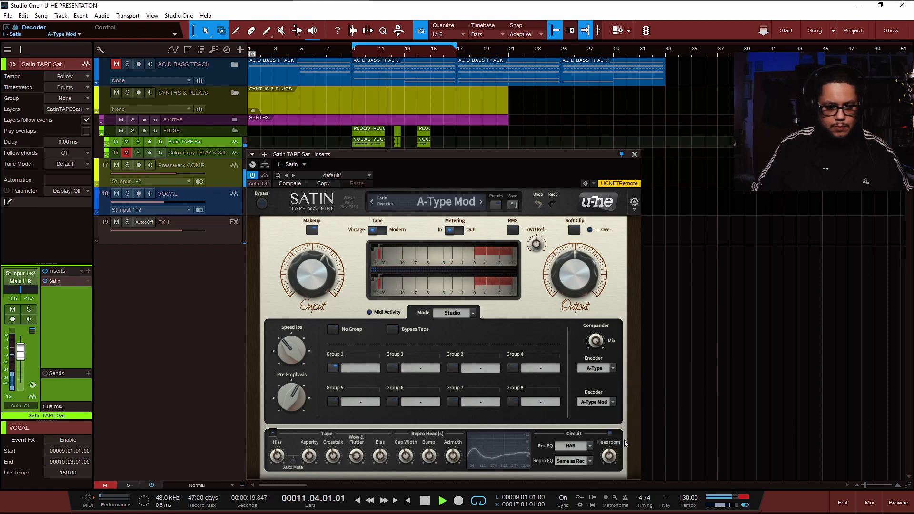
Set the Input gain to about 1.77 dB, the tape Speed to about 20.4 ips and the Pre-Emphasis to about 75%.
{"action": "left_click_drag", "start_coordinate": [323, 275], "coordinate": [322, 287]}
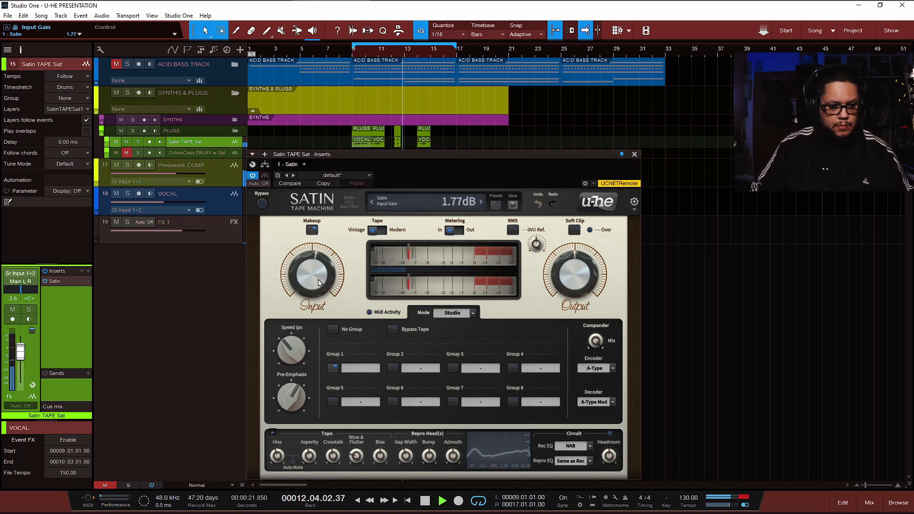
{"action": "left_click_drag", "start_coordinate": [294, 351], "coordinate": [293, 339]}
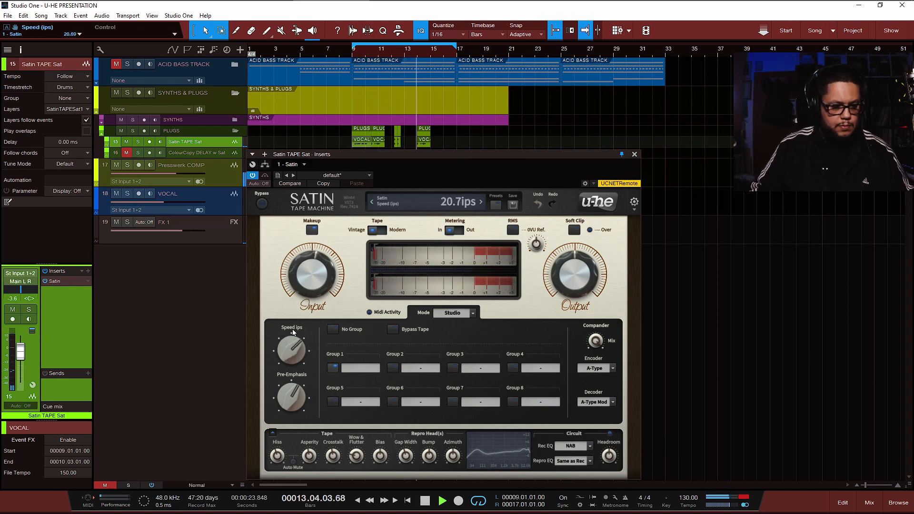
{"action": "mouse_move", "coordinate": [290, 399]}
{"action": "left_mouse_down"}
{"action": "mouse_move", "coordinate": [289, 378]}
{"action": "mouse_move", "coordinate": [289, 386]}
{"action": "left_mouse_up"}
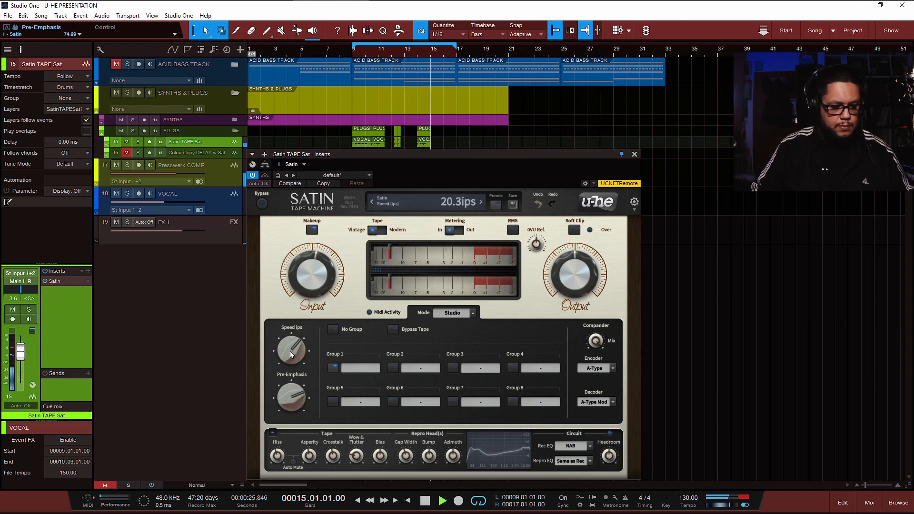
{"action": "left_click_drag", "start_coordinate": [289, 351], "coordinate": [290, 350]}
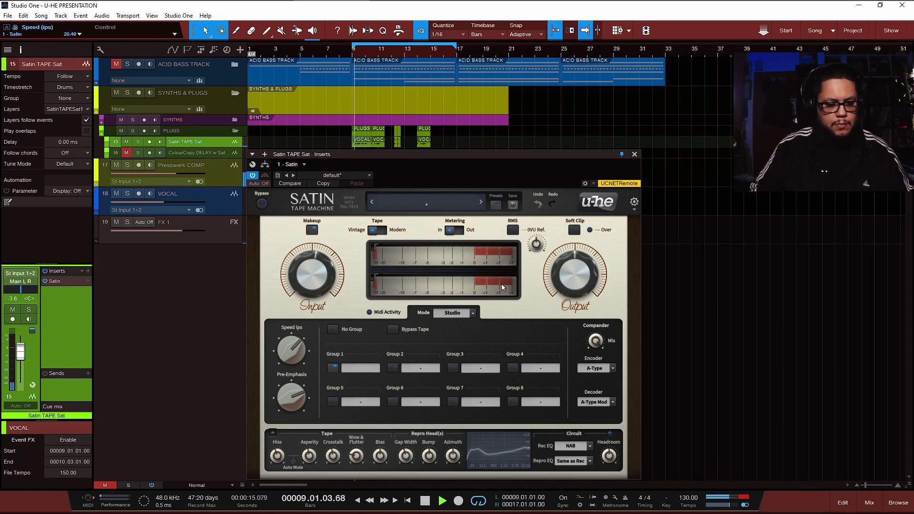
Switch Satin to Delay mode and sweep both heads' Distance, leaving Head 1 at 0 and Head 2 at about 4.22.
{"action": "left_click", "coordinate": [472, 313]}
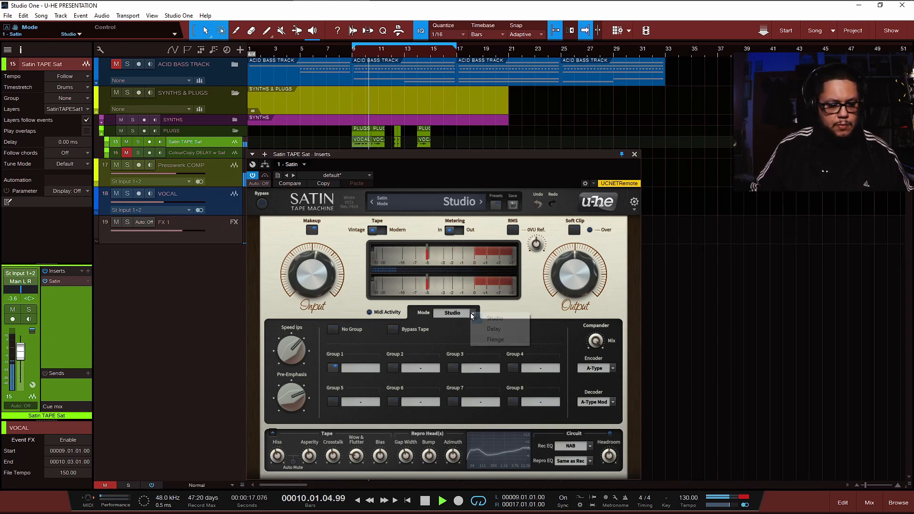
{"action": "left_click", "coordinate": [484, 328]}
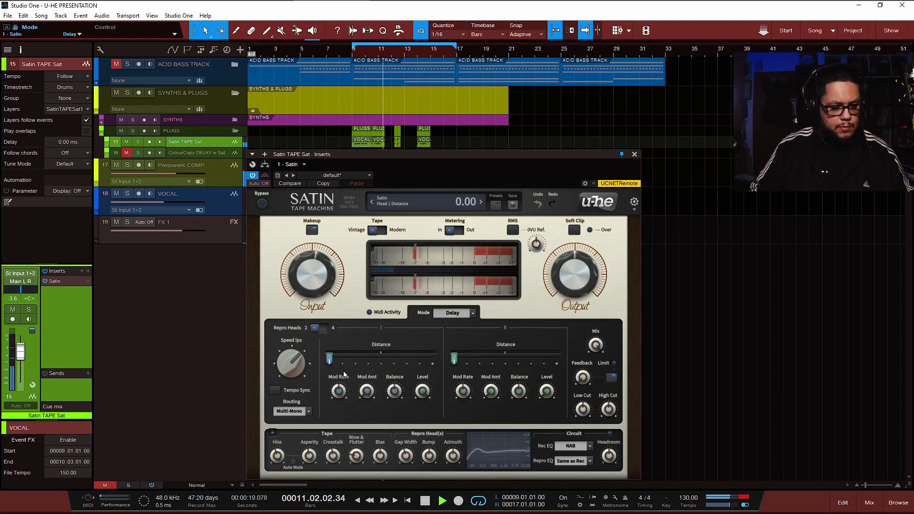
{"action": "left_click_drag", "start_coordinate": [455, 360], "coordinate": [530, 360]}
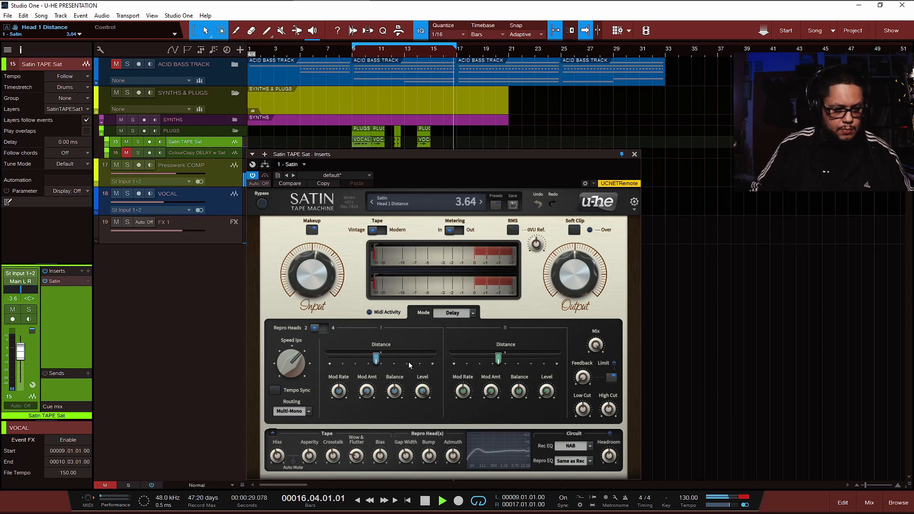
{"action": "left_click_drag", "start_coordinate": [408, 361], "coordinate": [332, 360]}
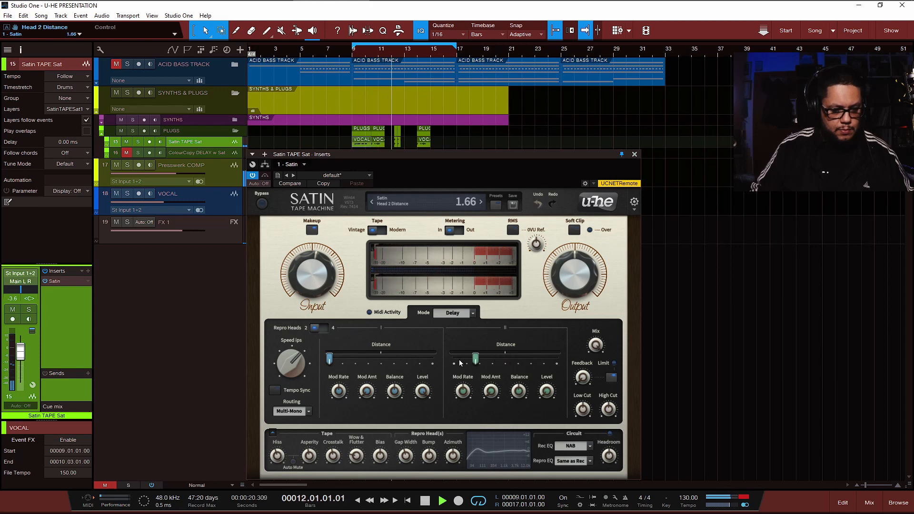
{"action": "left_click_drag", "start_coordinate": [460, 362], "coordinate": [540, 351]}
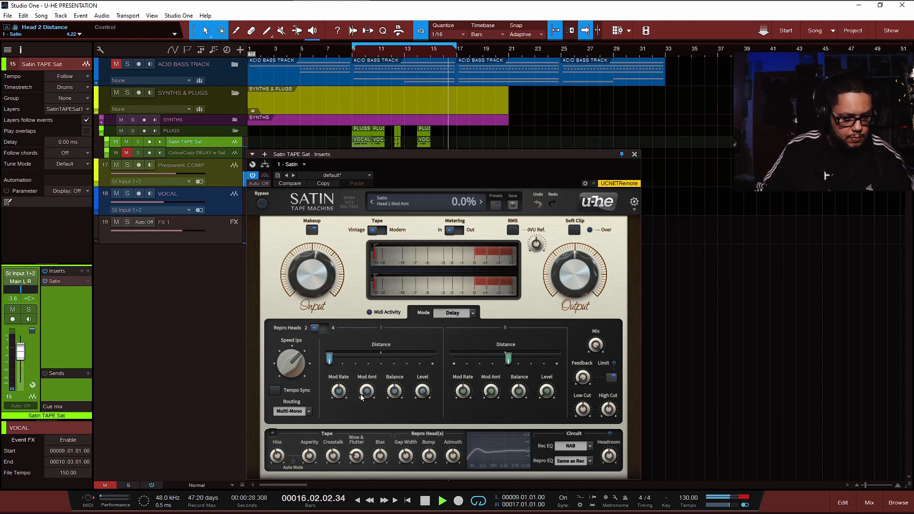
Raise Head 2's modulation amount and set its Level to about 10%.
{"action": "left_click_drag", "start_coordinate": [370, 361], "coordinate": [541, 405]}
{"action": "mouse_move", "coordinate": [492, 362]}
{"action": "left_mouse_down"}
{"action": "mouse_move", "coordinate": [492, 329]}
{"action": "mouse_move", "coordinate": [492, 356]}
{"action": "mouse_move", "coordinate": [492, 345]}
{"action": "left_mouse_up"}
{"action": "left_click_drag", "start_coordinate": [546, 393], "coordinate": [548, 385]}
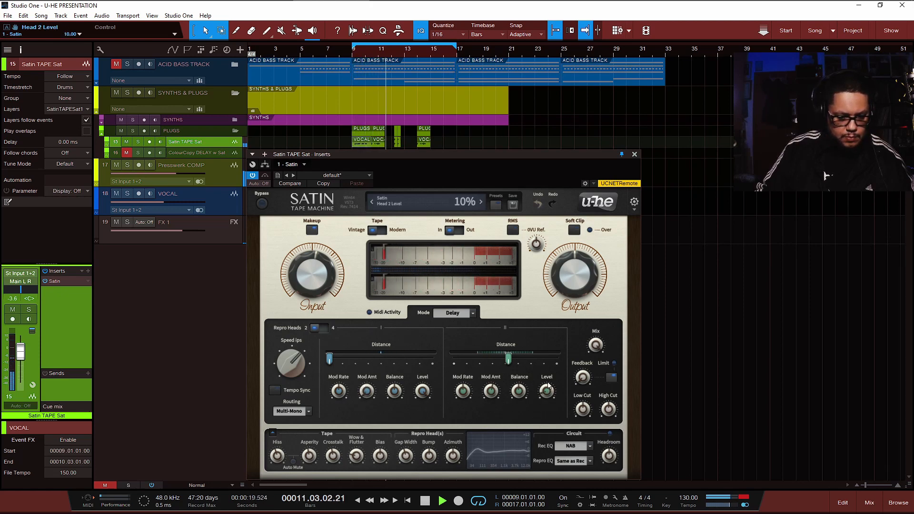